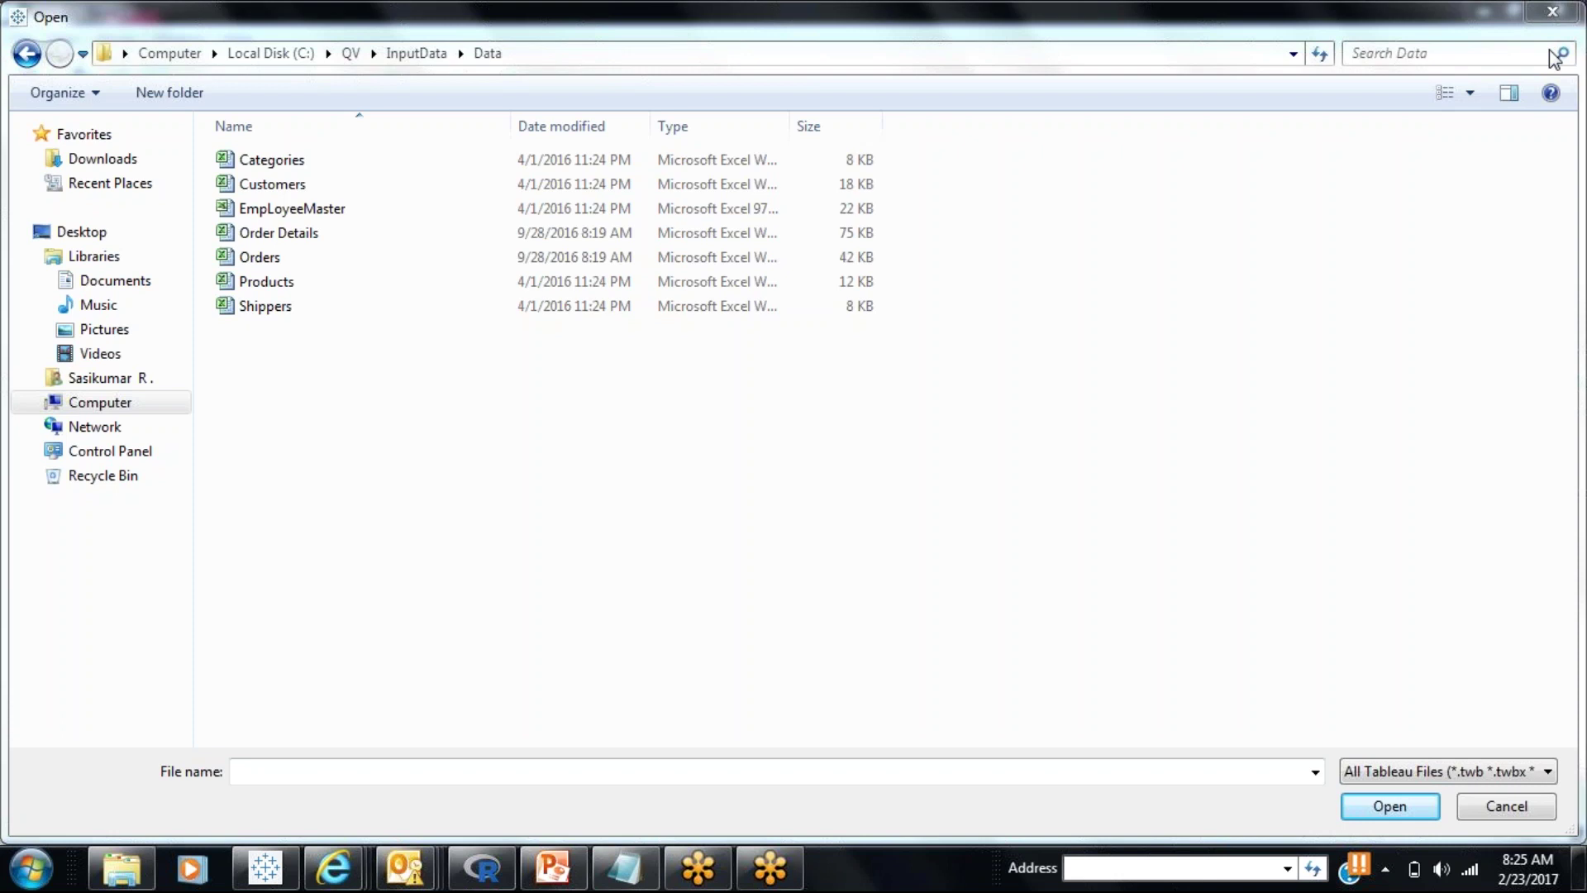
Step: Connect to the Orders Excel workbook and place its Orders sheet on the data source canvas
click(315, 263)
double_click(318, 270)
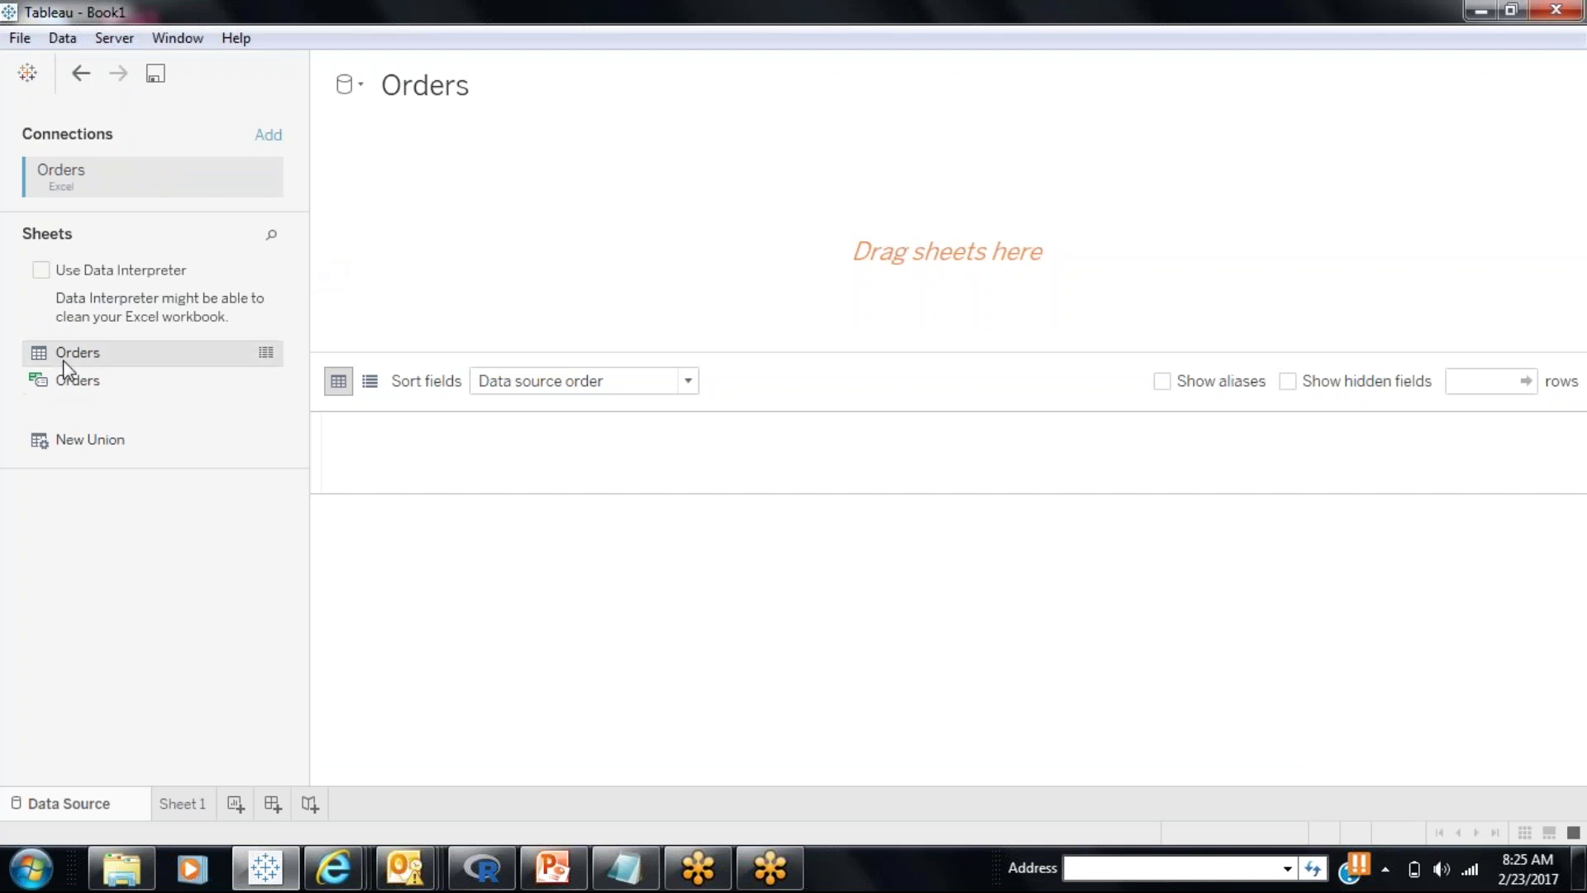
drag(66, 370, 496, 219)
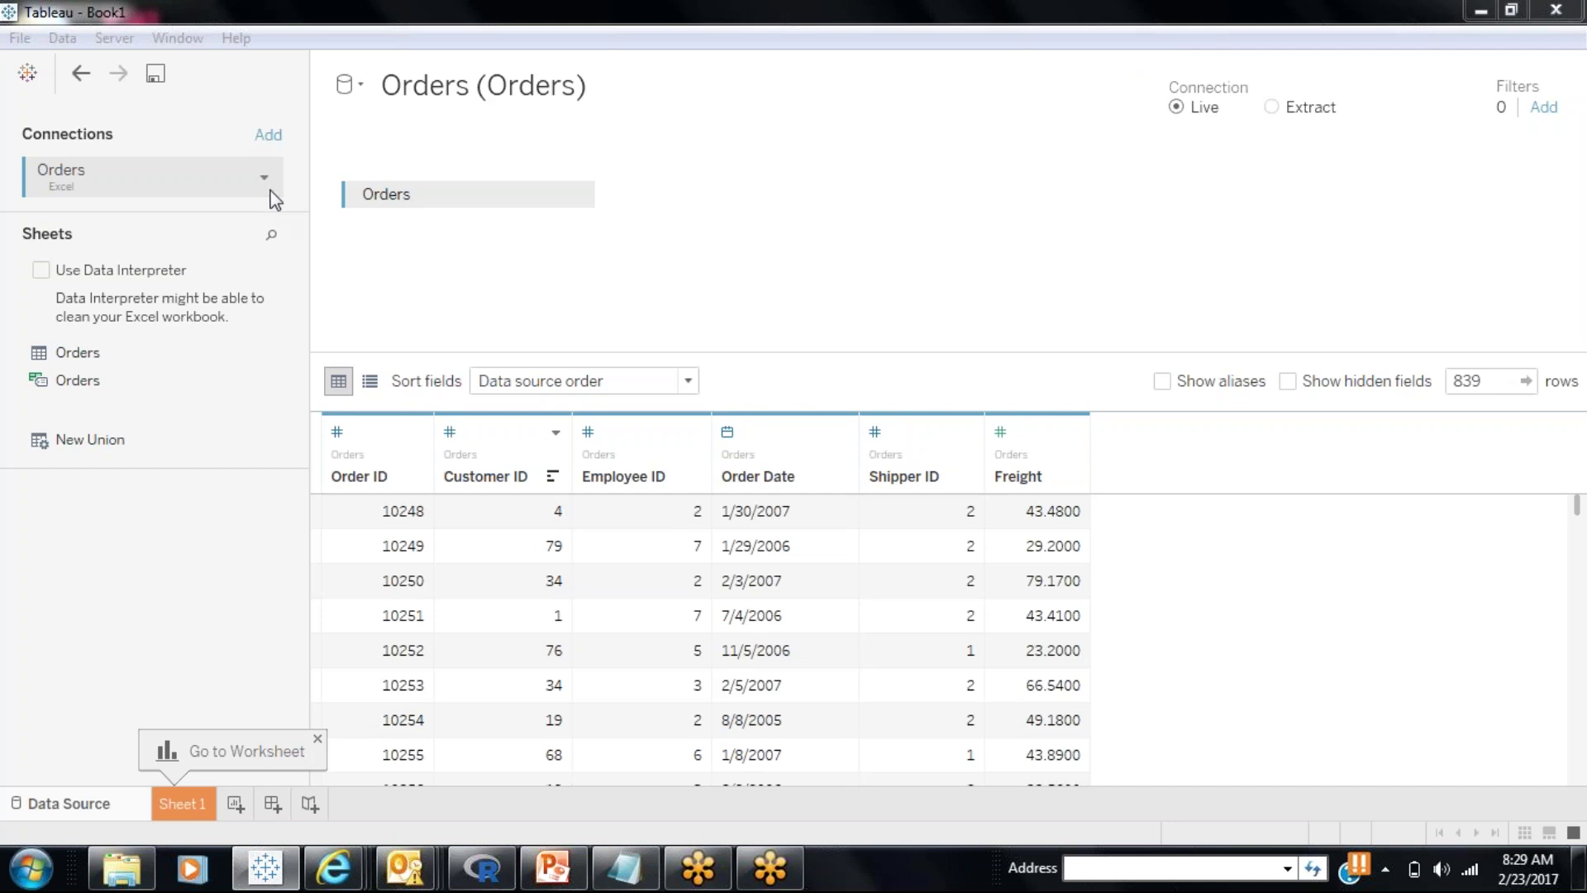
Step: Add a second Excel connection to the Order Details workbook in C:\QV\InputData\Data
click(270, 137)
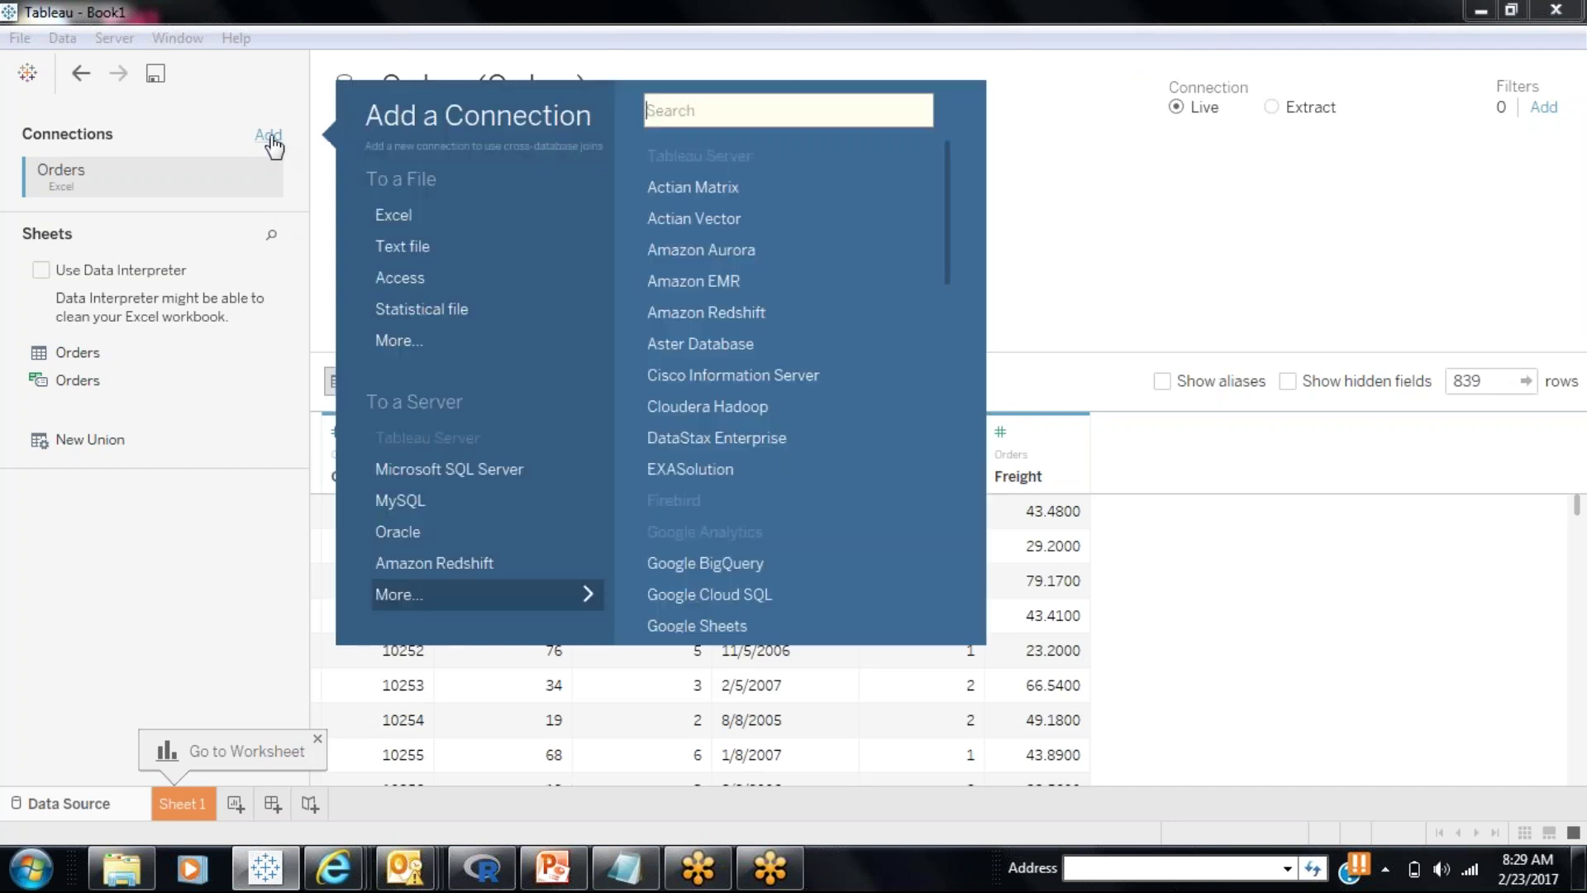
click(399, 218)
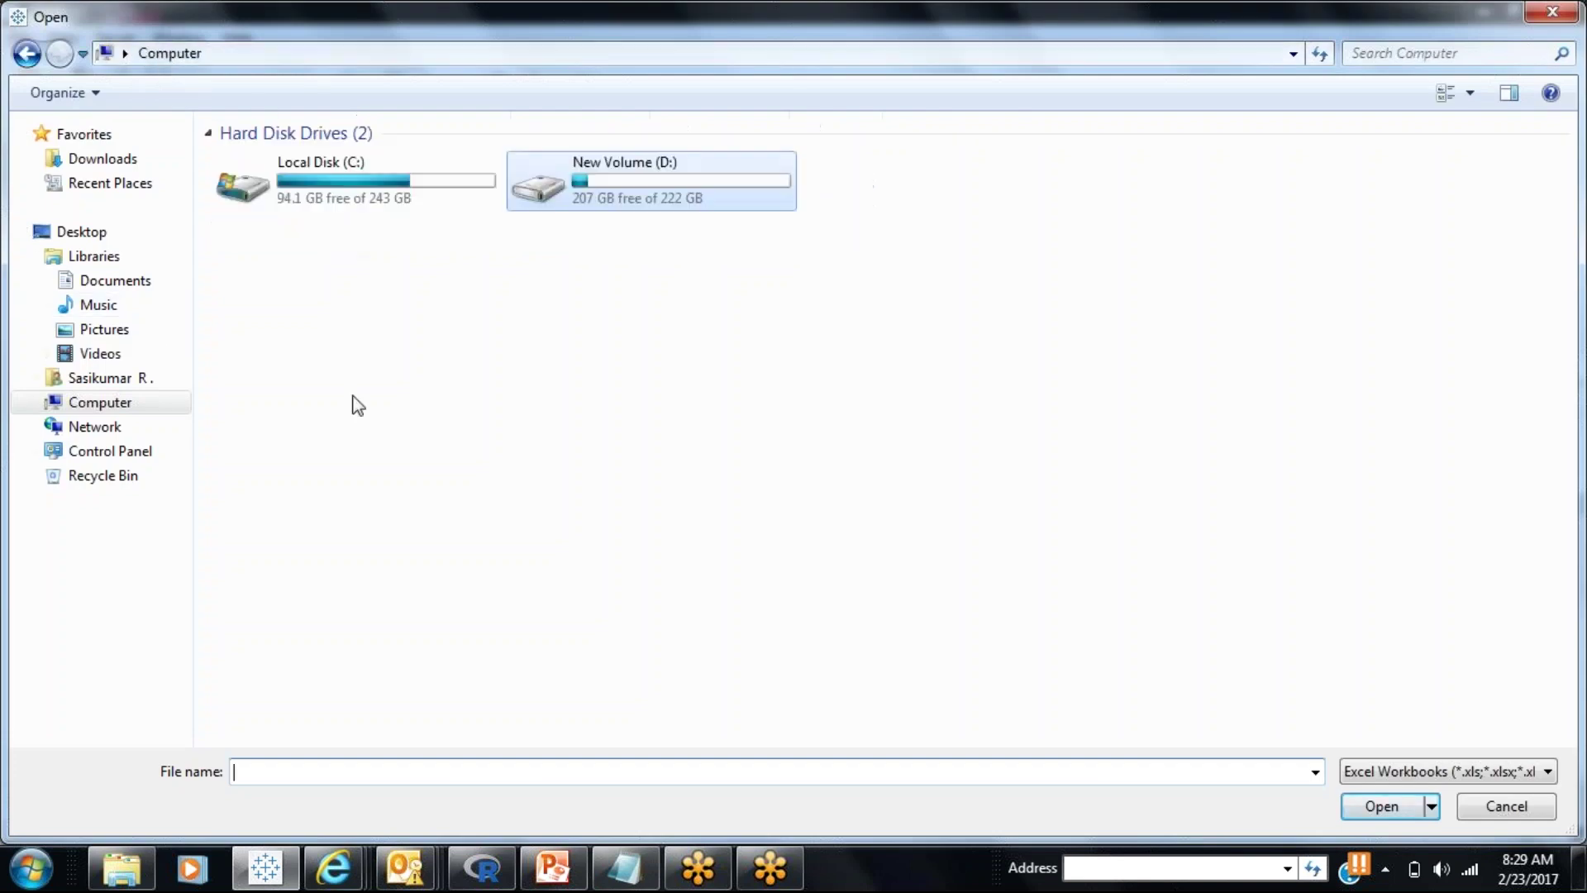
double_click(338, 178)
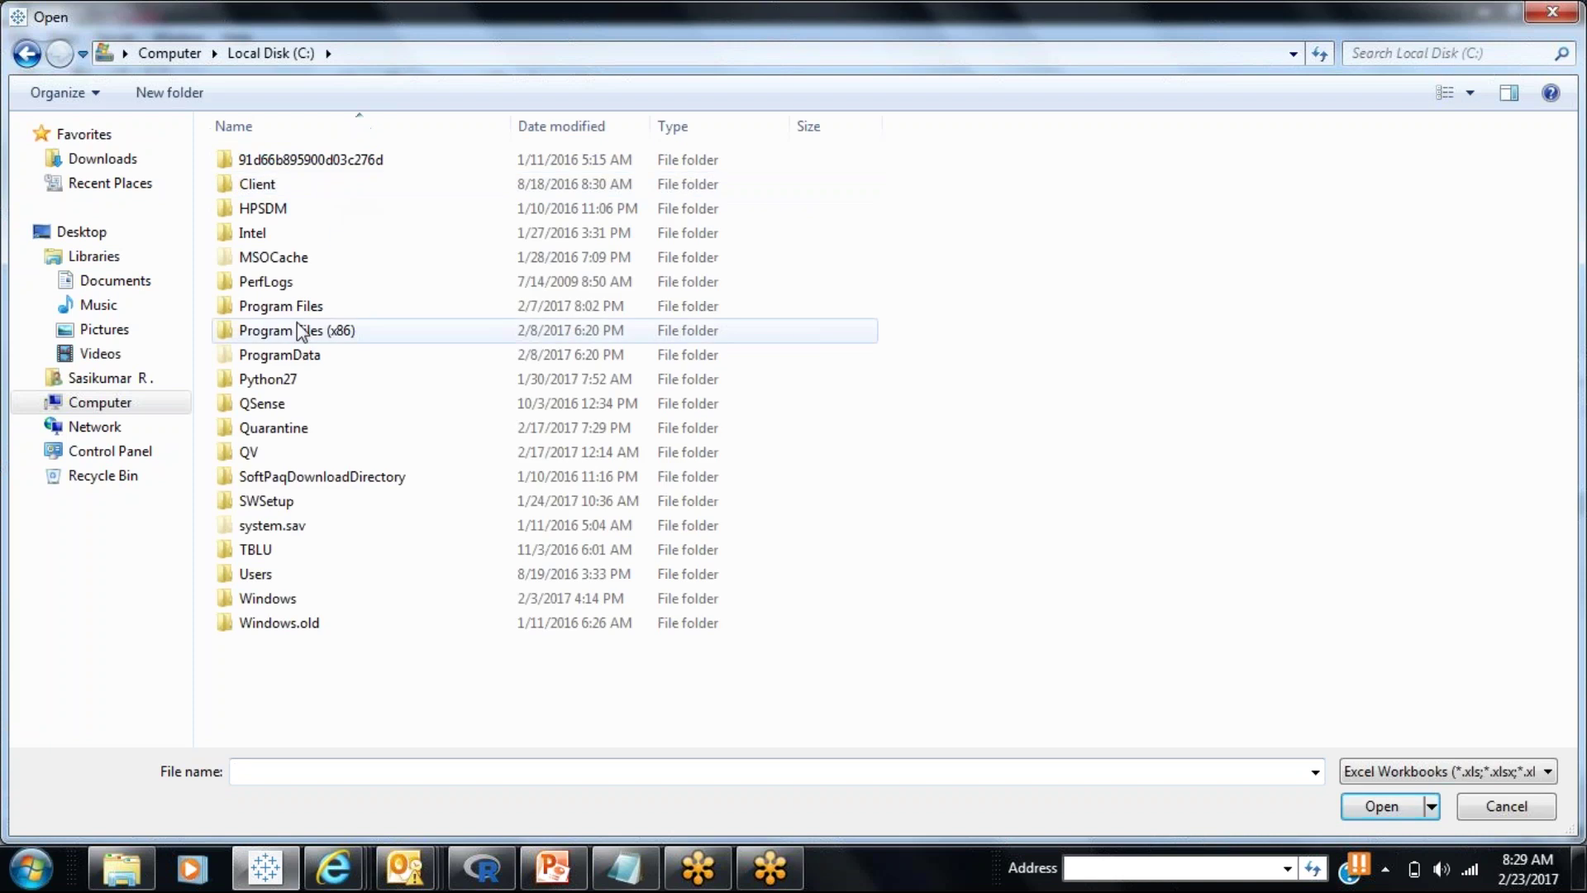
double_click(255, 454)
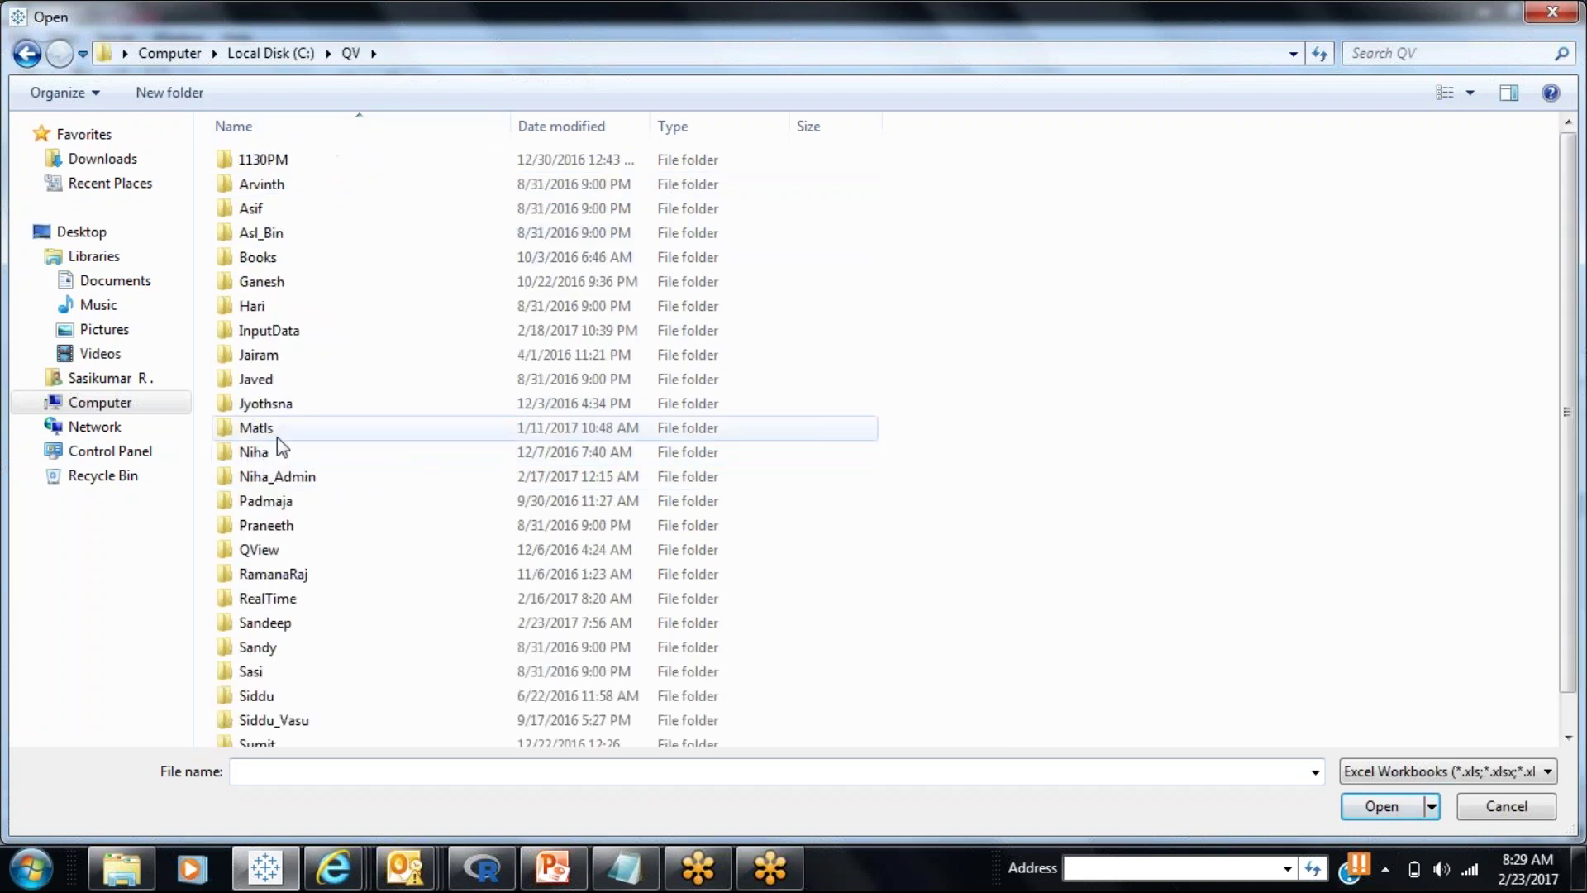
double_click(265, 333)
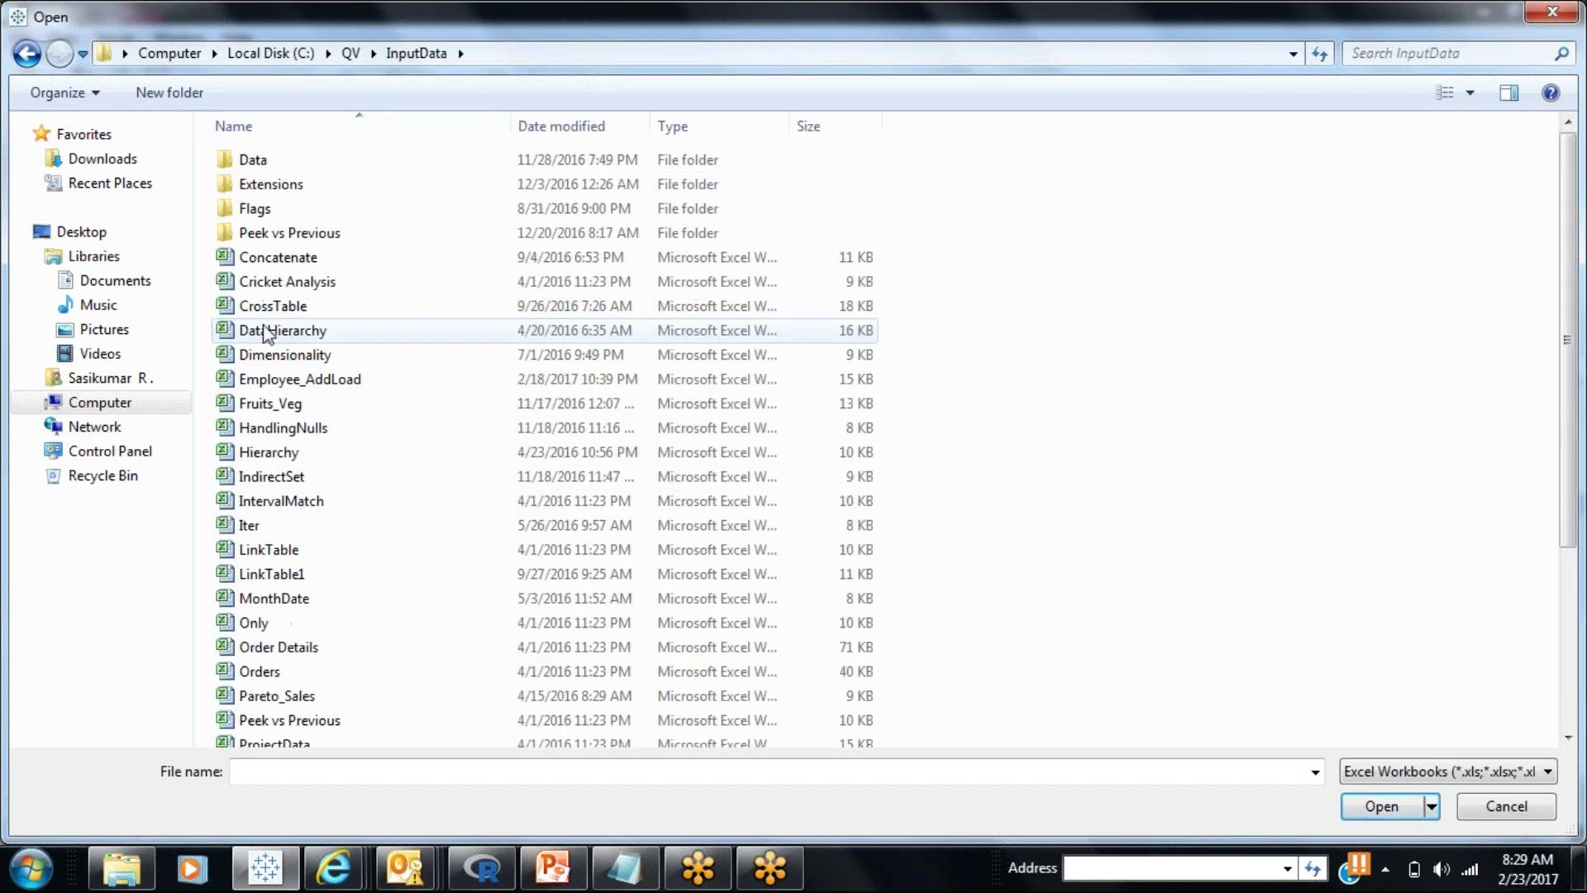
click(266, 165)
double_click(266, 165)
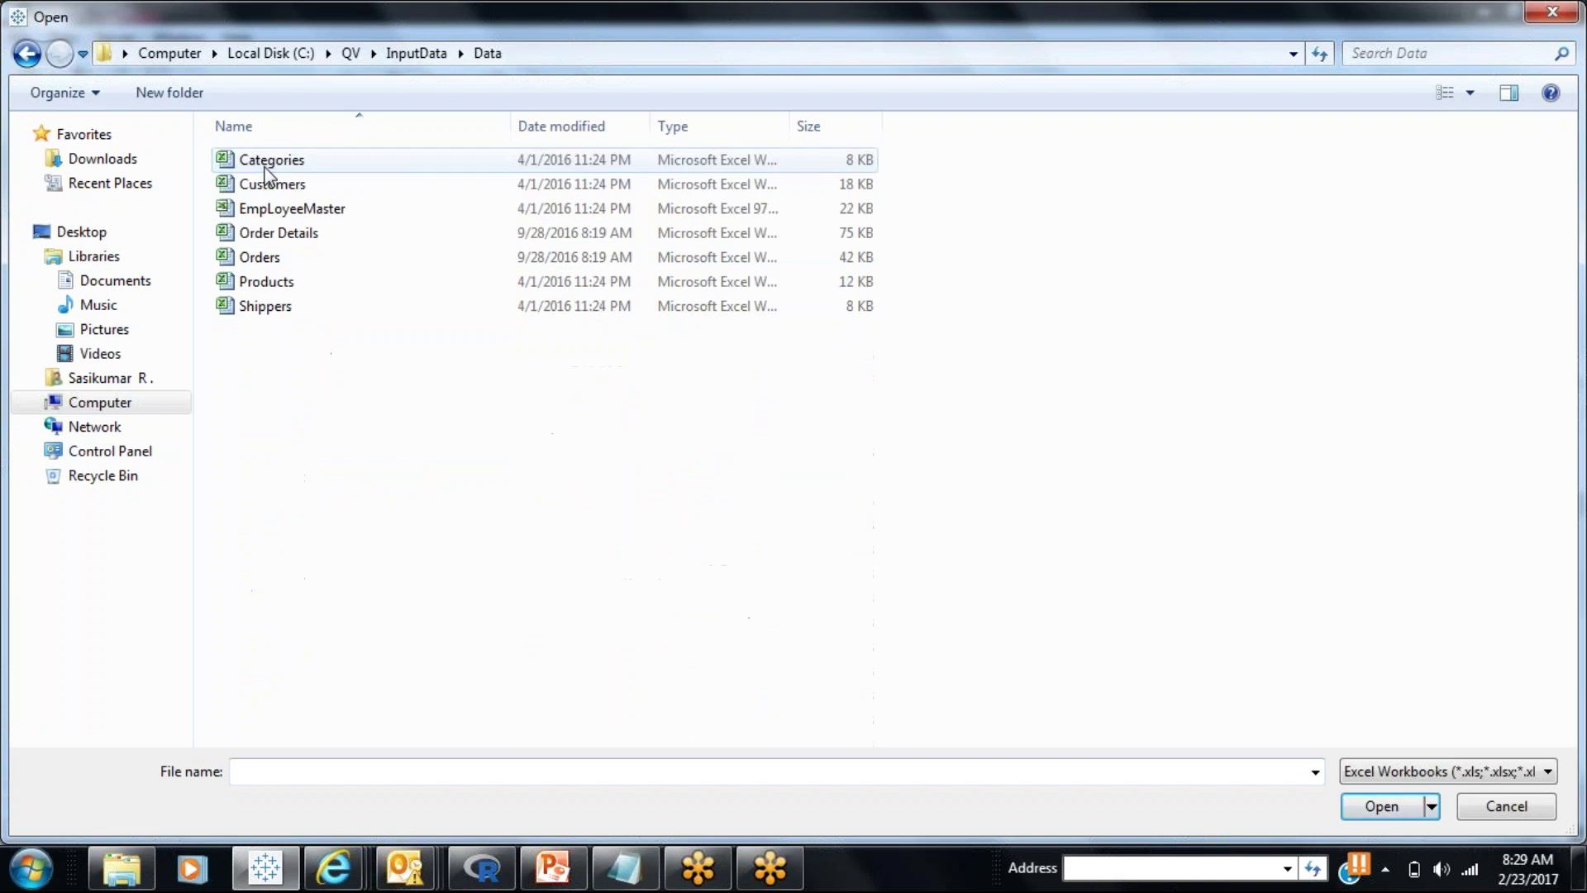
click(274, 238)
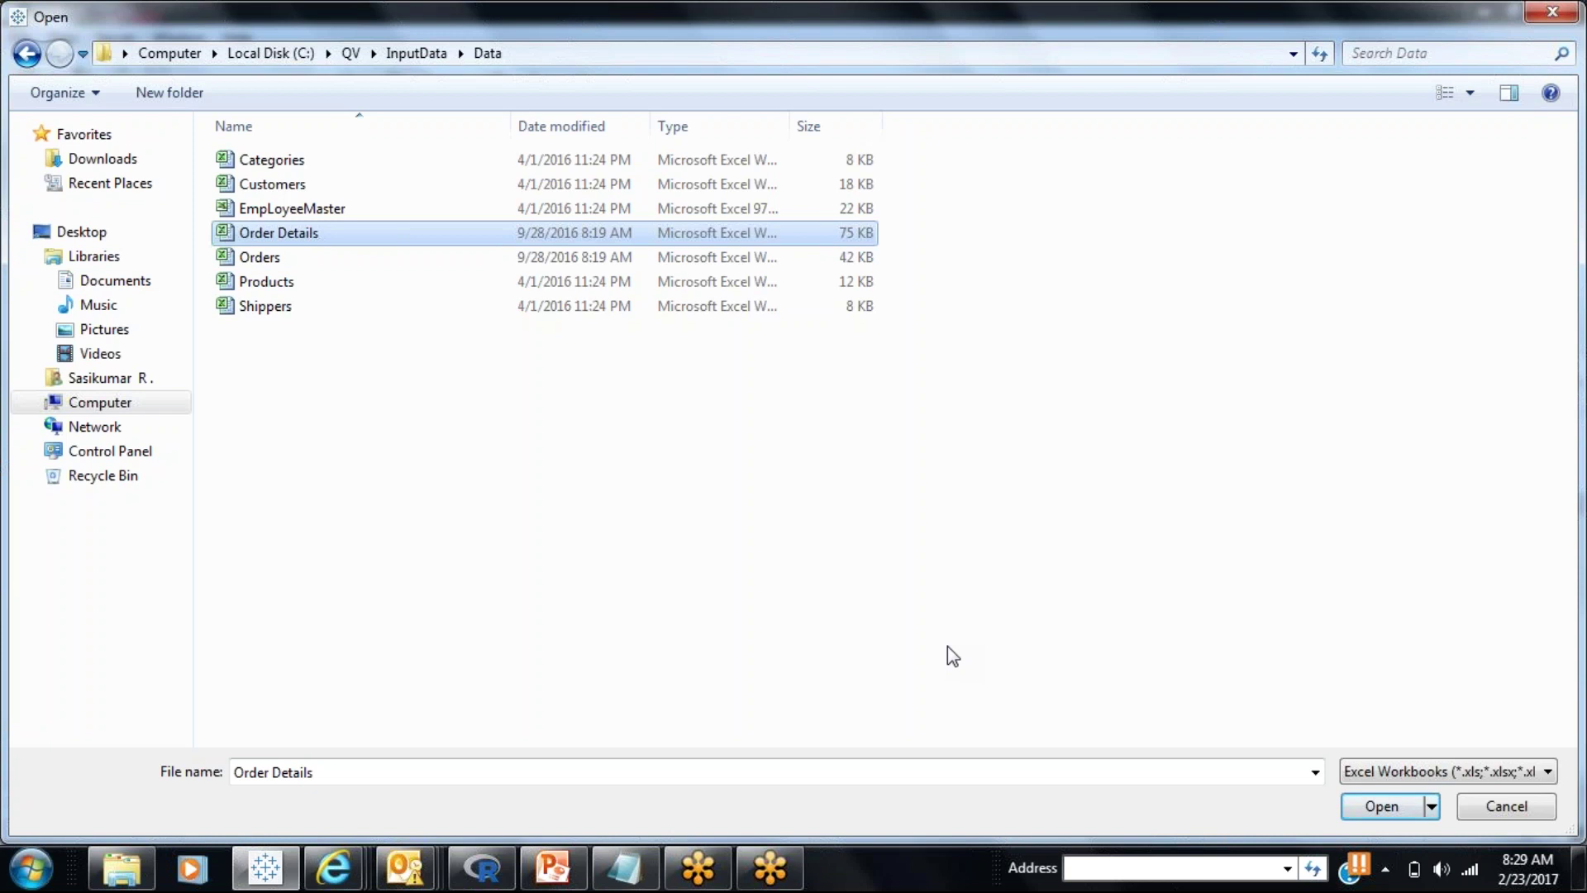
click(1387, 808)
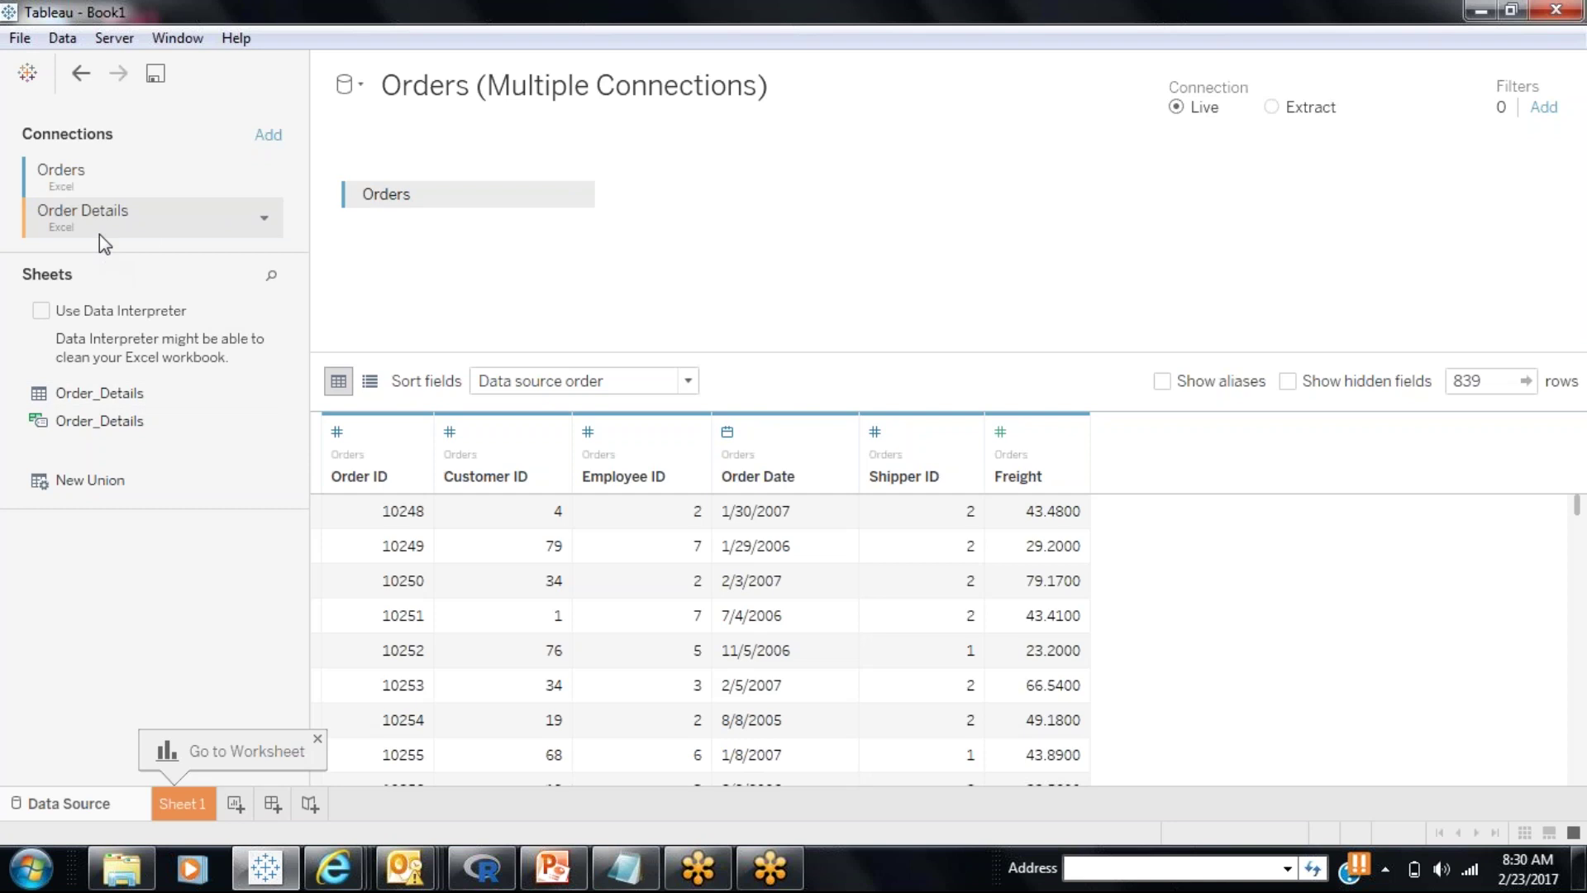
Step: Inner join the Order_Details sheet to Orders on Order ID and inspect the fields available for the join clause
drag(132, 397, 901, 198)
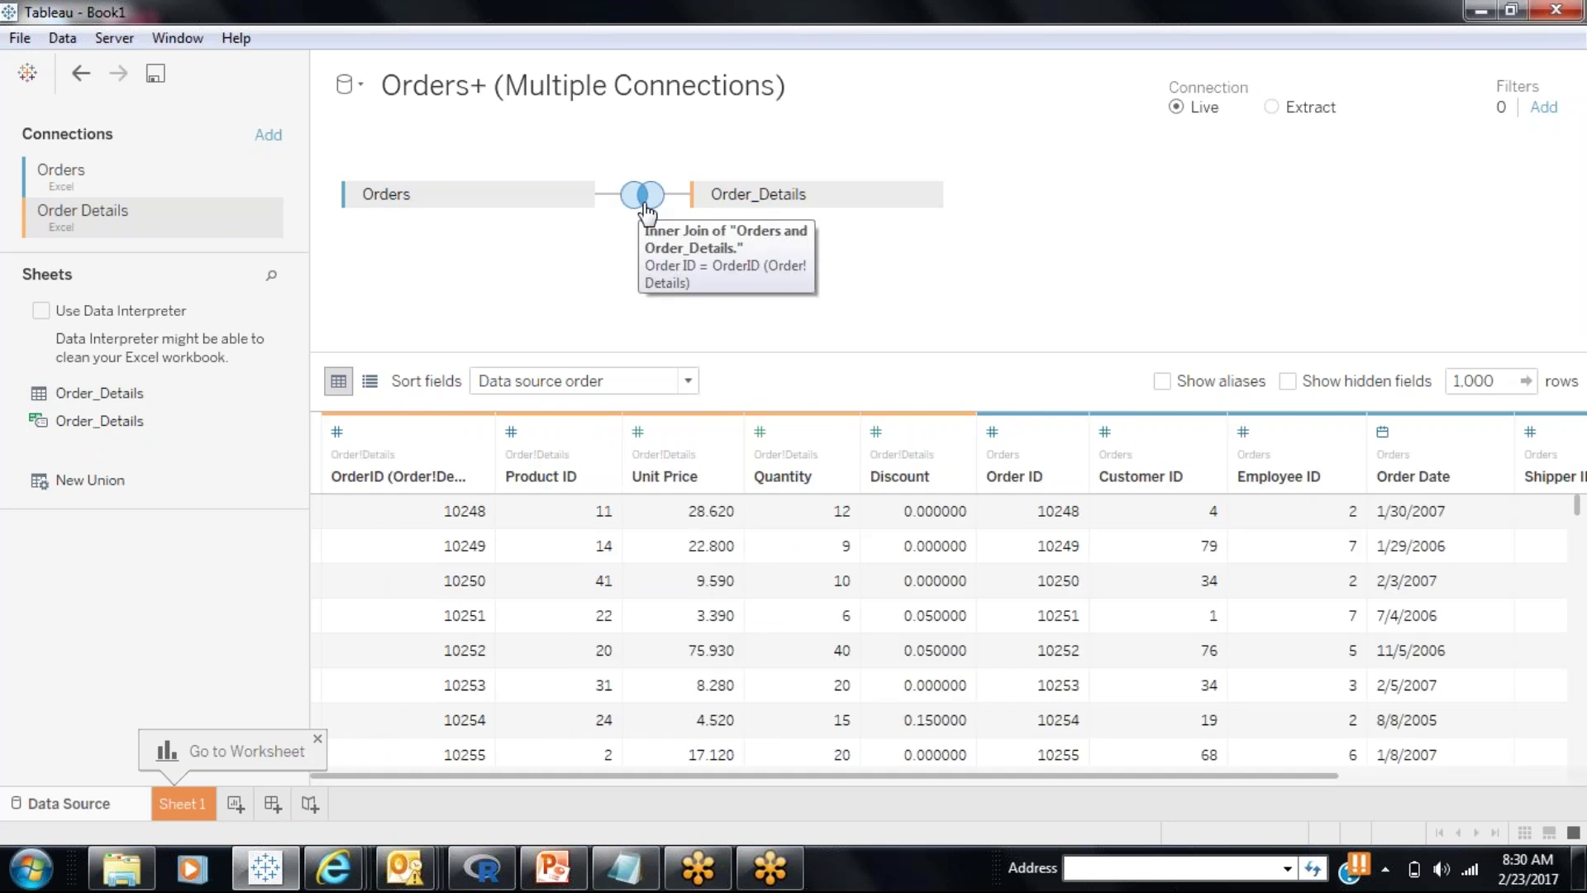
click(644, 198)
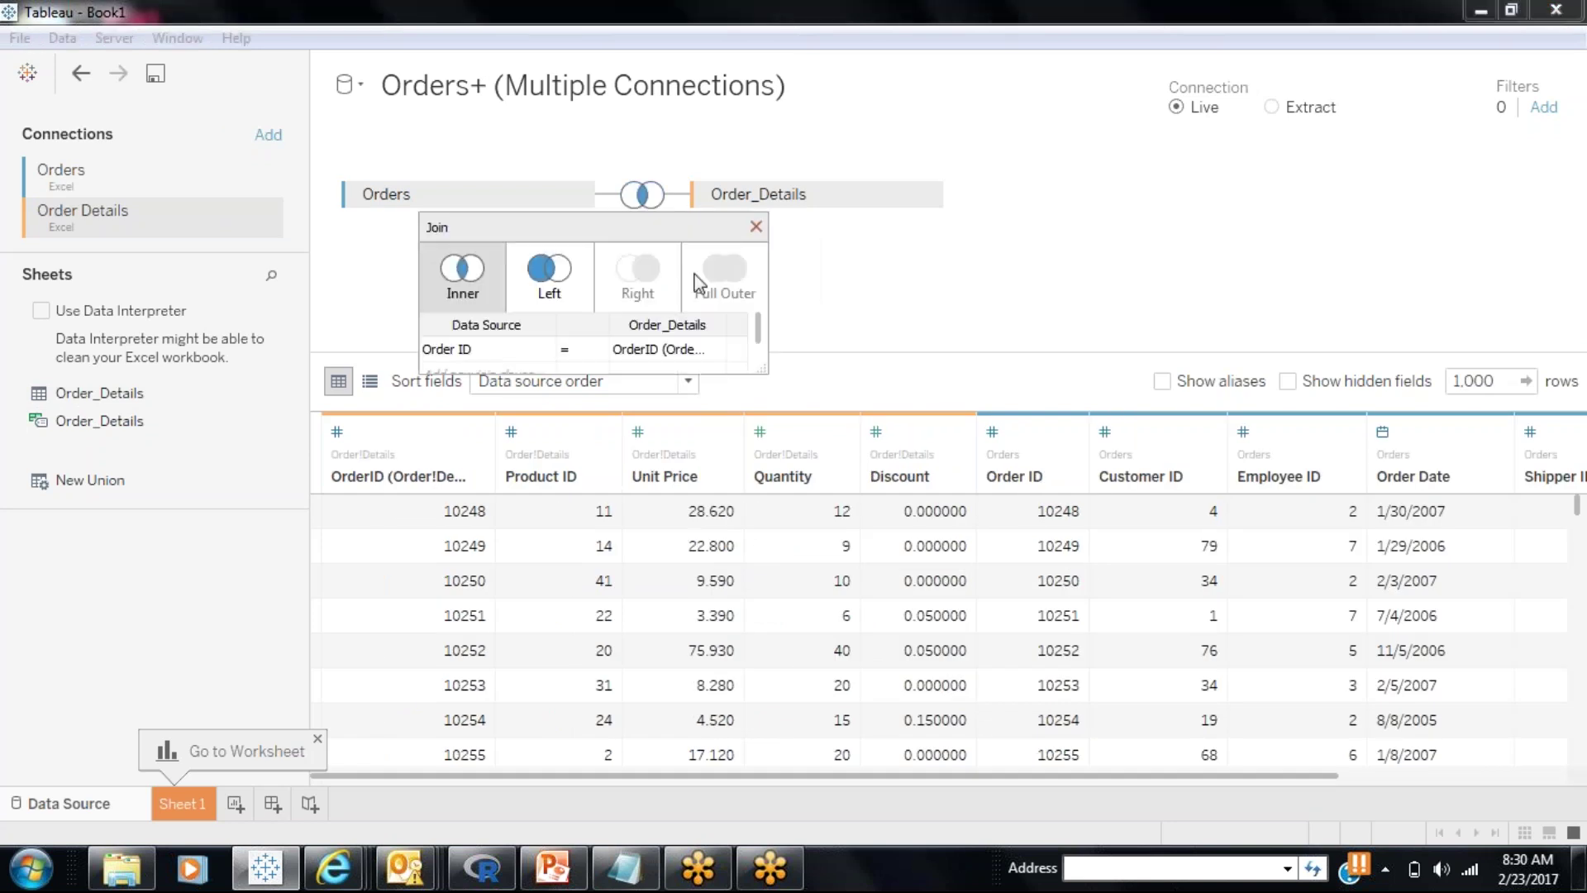
click(478, 352)
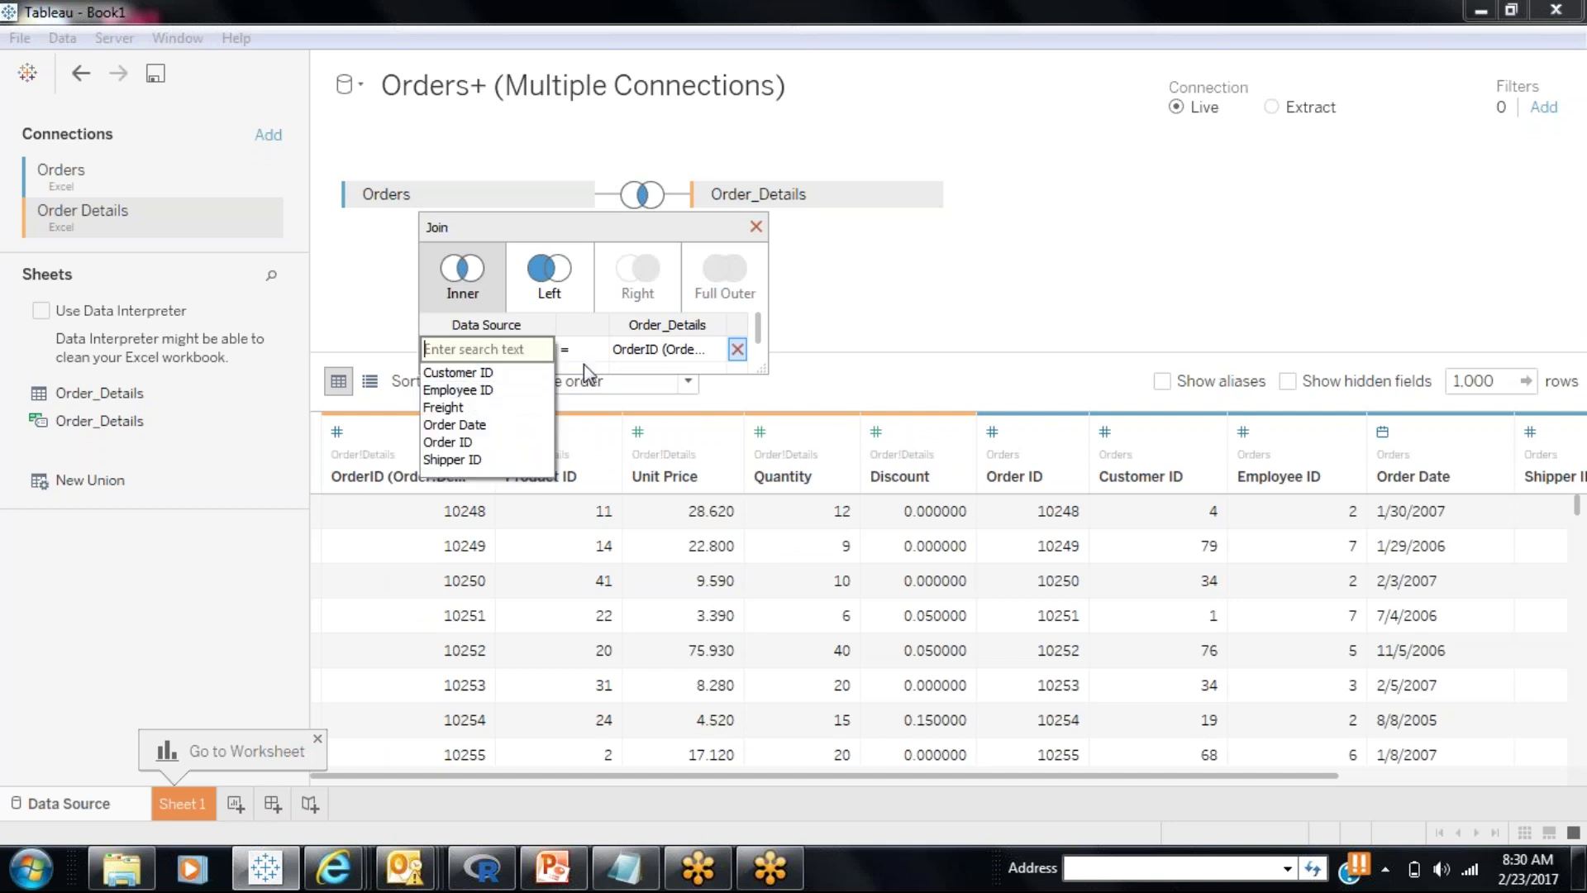
click(653, 349)
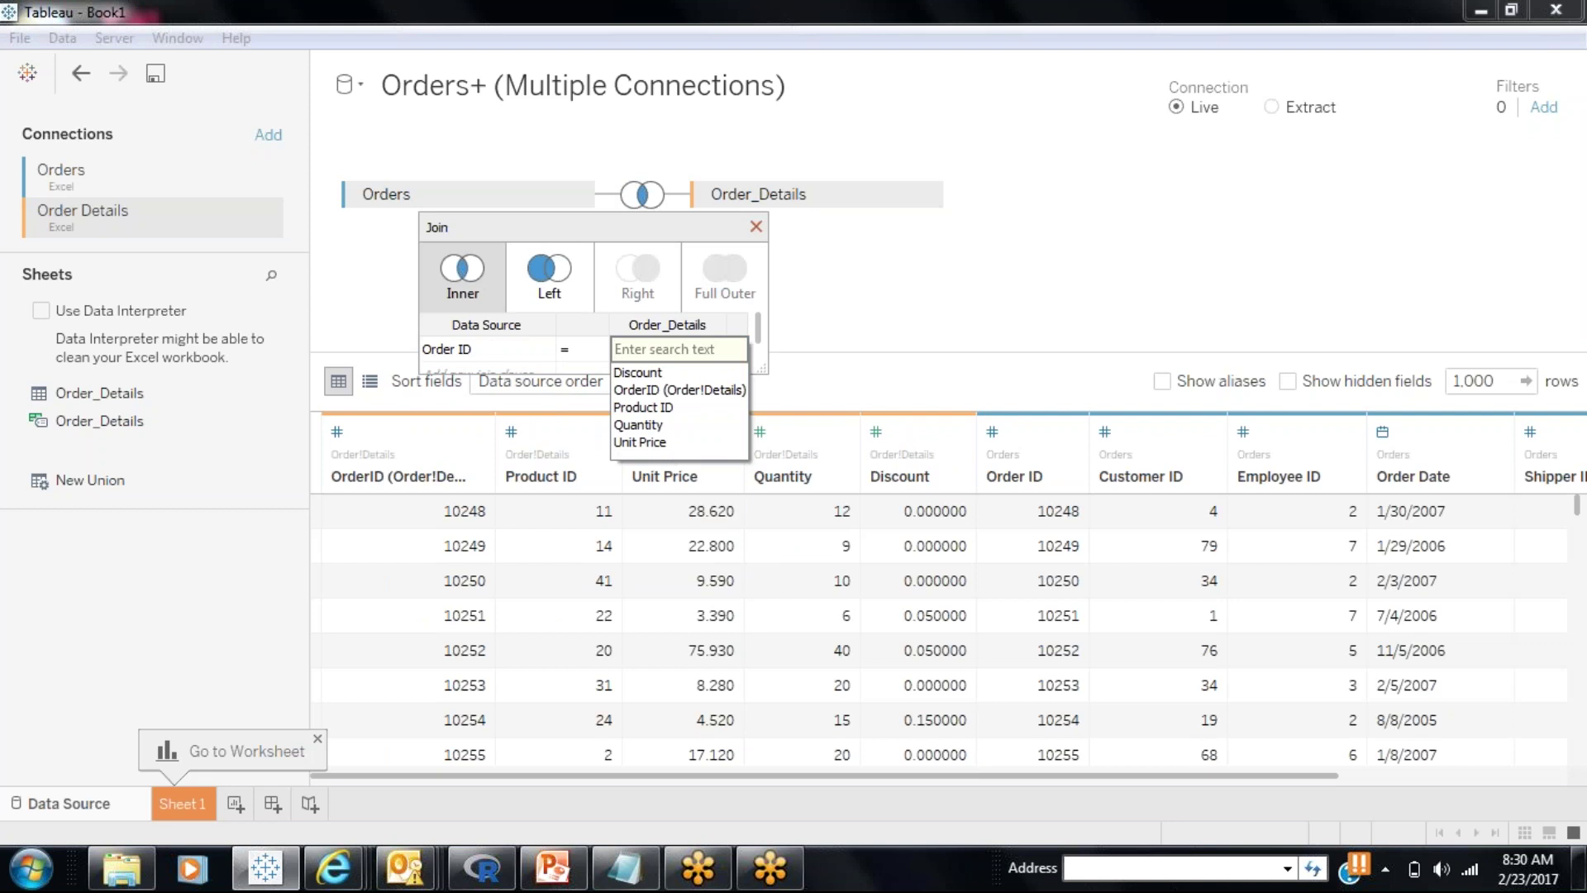
click(982, 288)
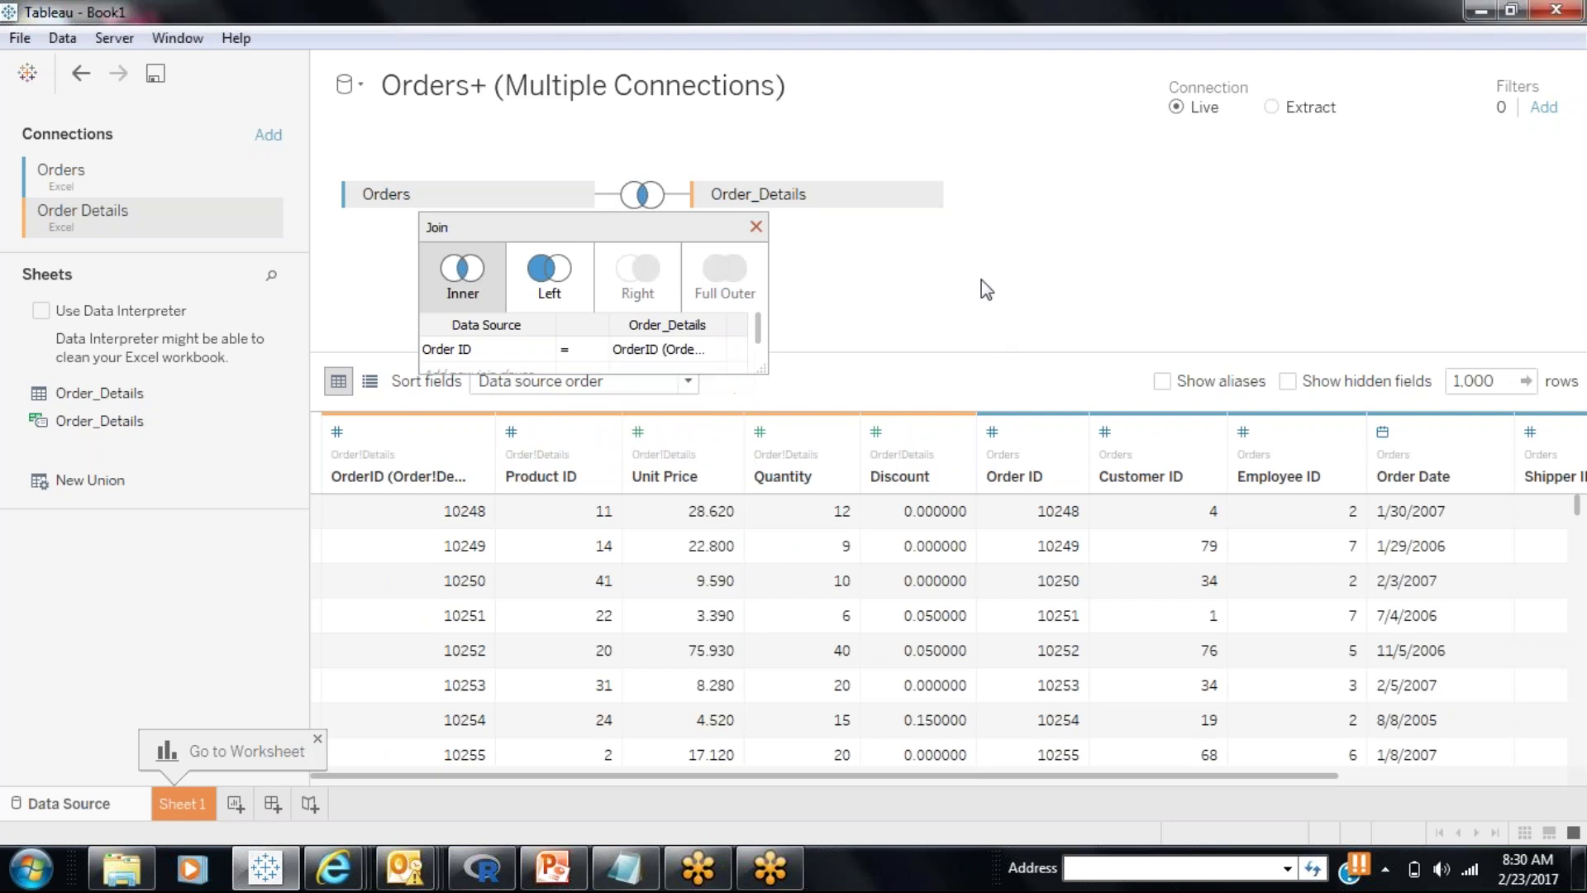
click(755, 227)
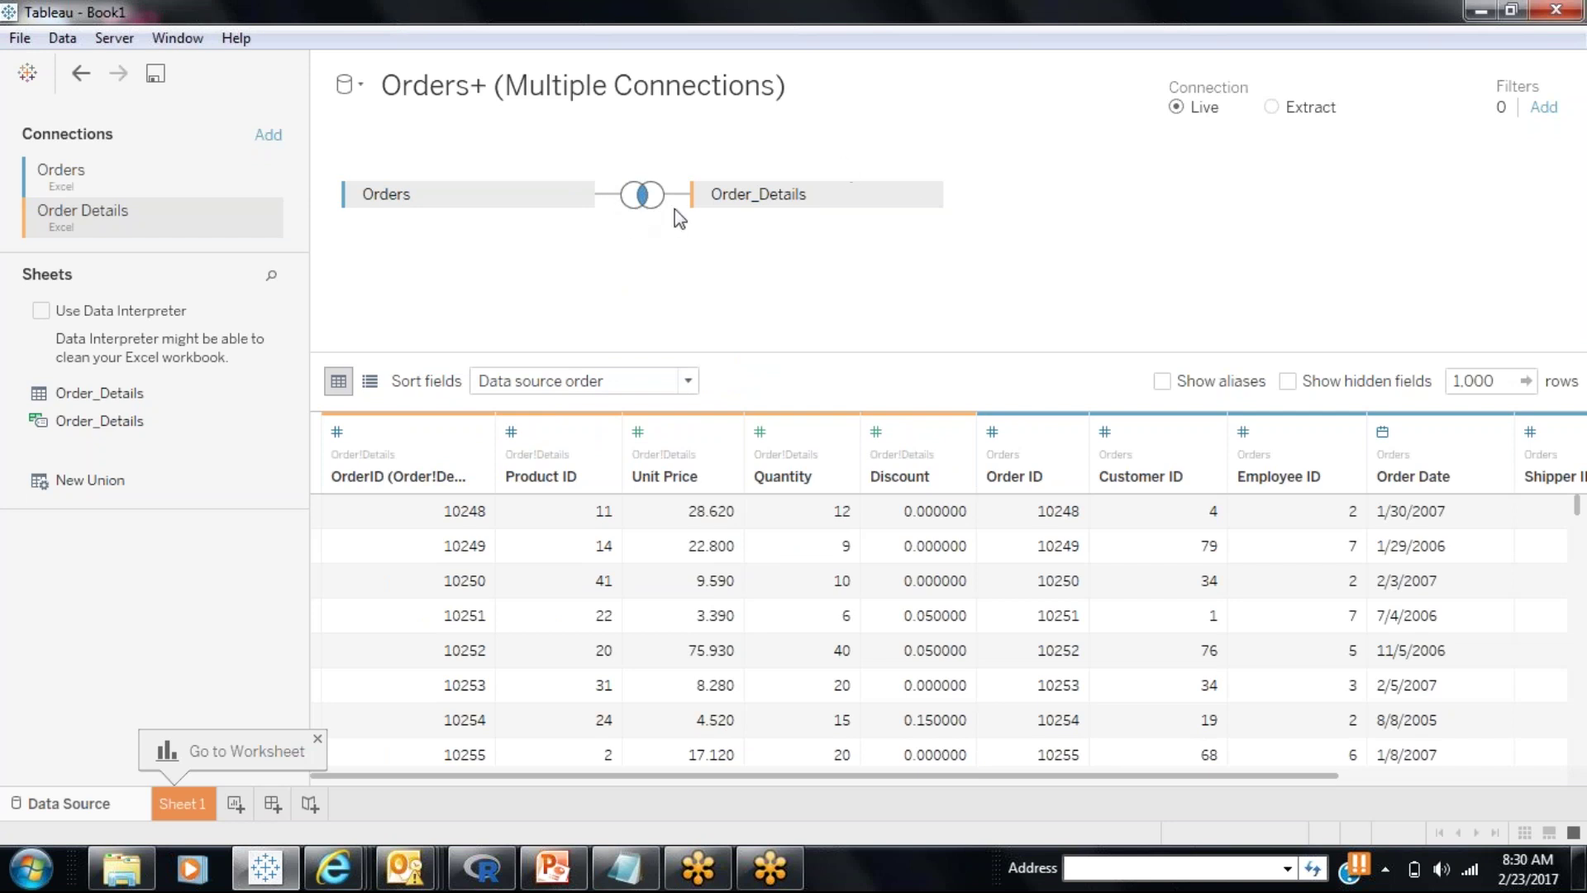
Step: Close the Sample - Superstore data source from Sheet 1
click(205, 806)
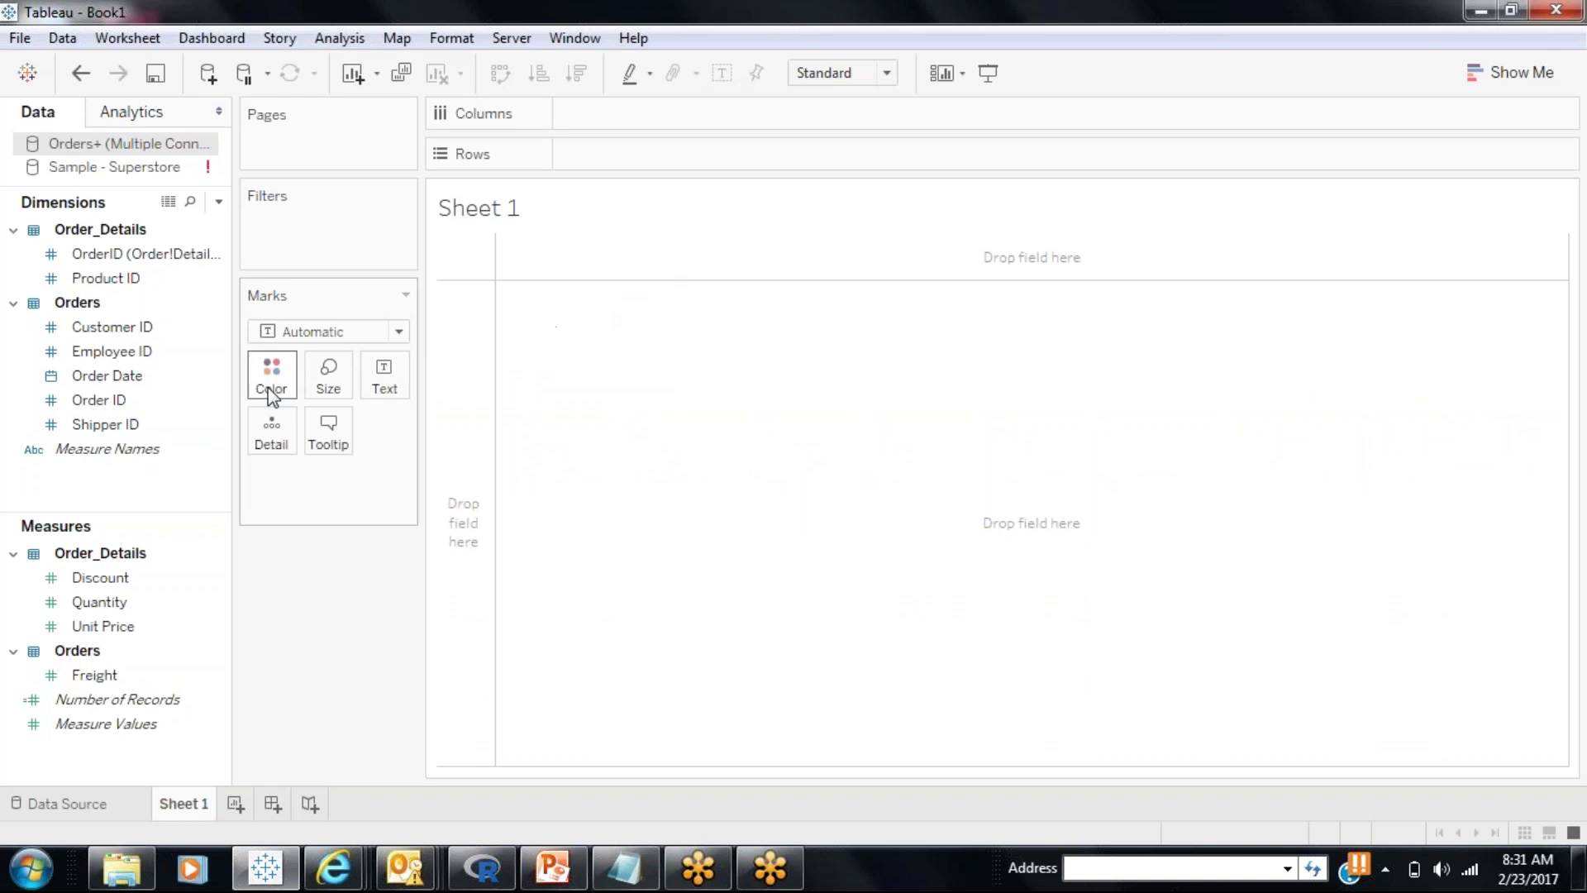
right_click(169, 168)
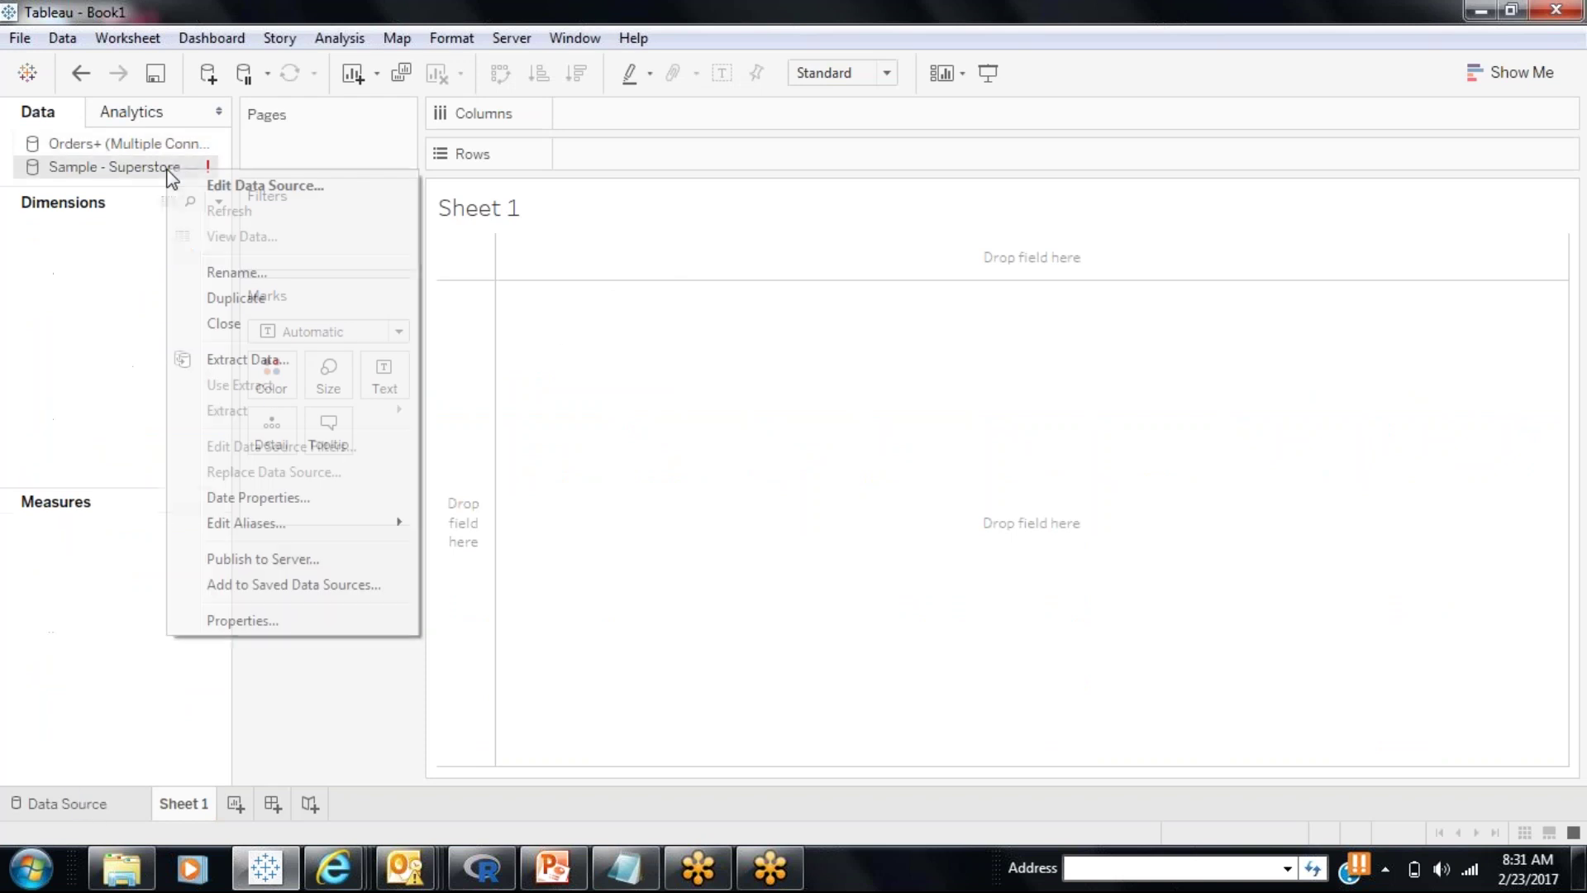
click(246, 324)
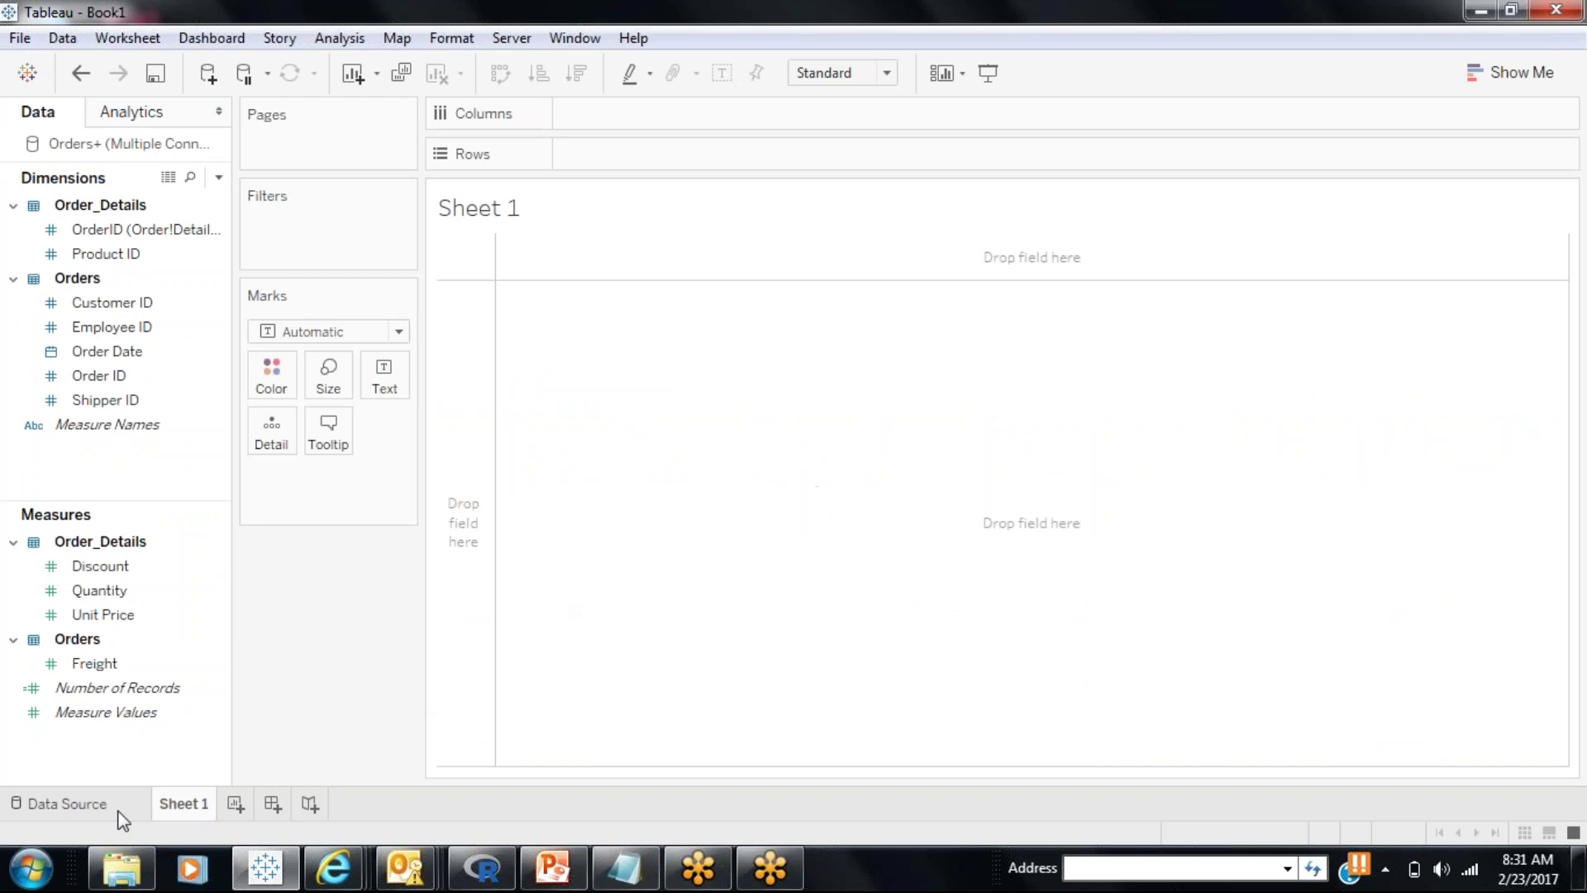
Step: Narrow the connections pane on the data source page to widen the joined data preview
click(120, 812)
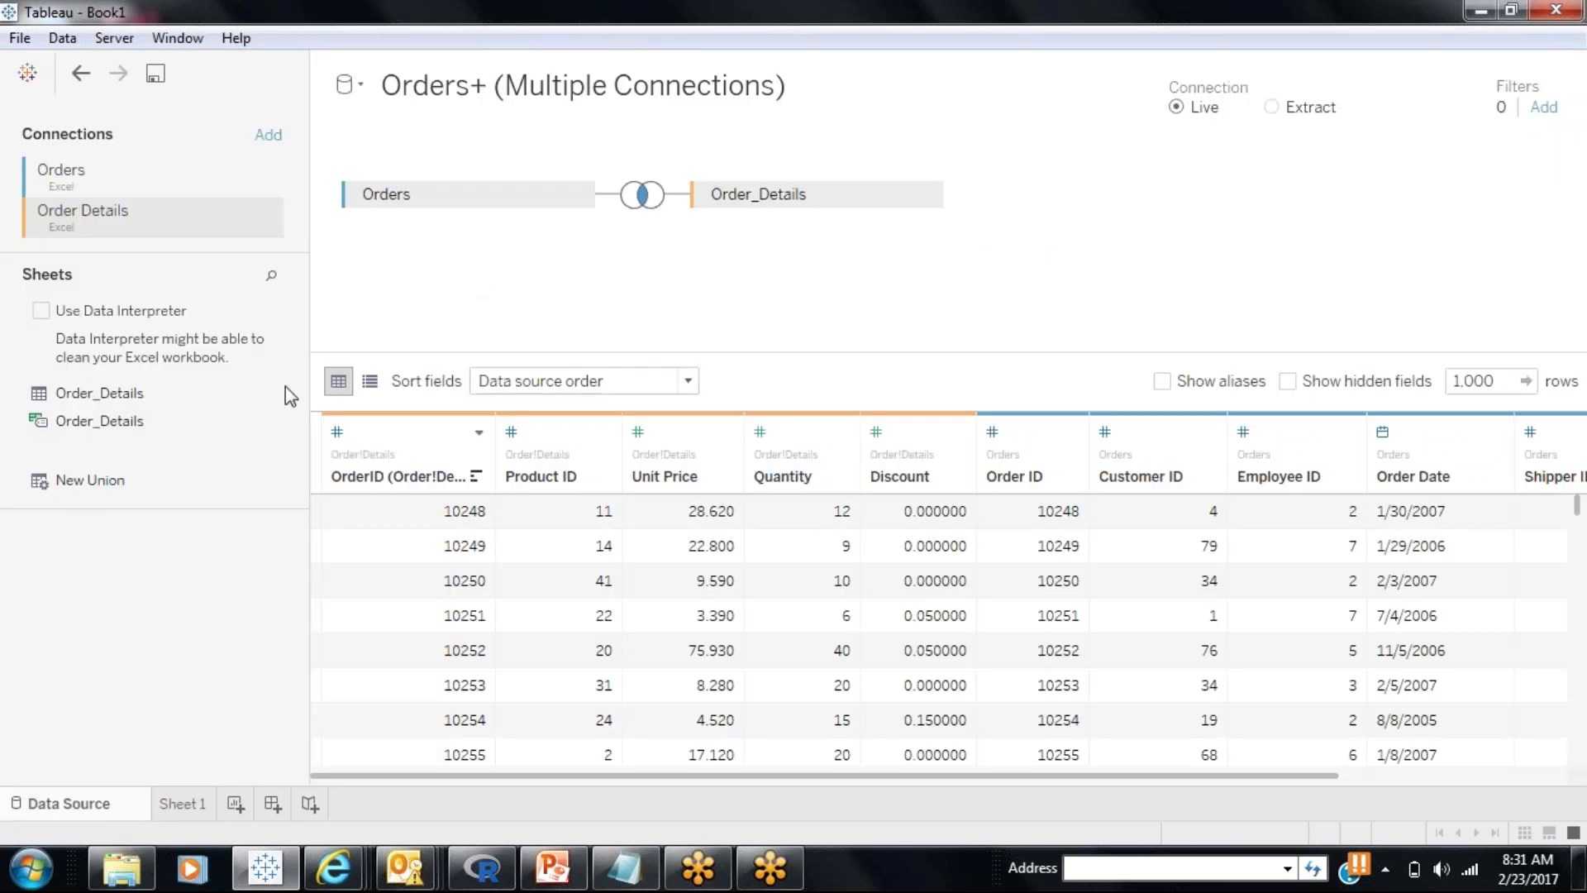
drag(310, 385, 180, 400)
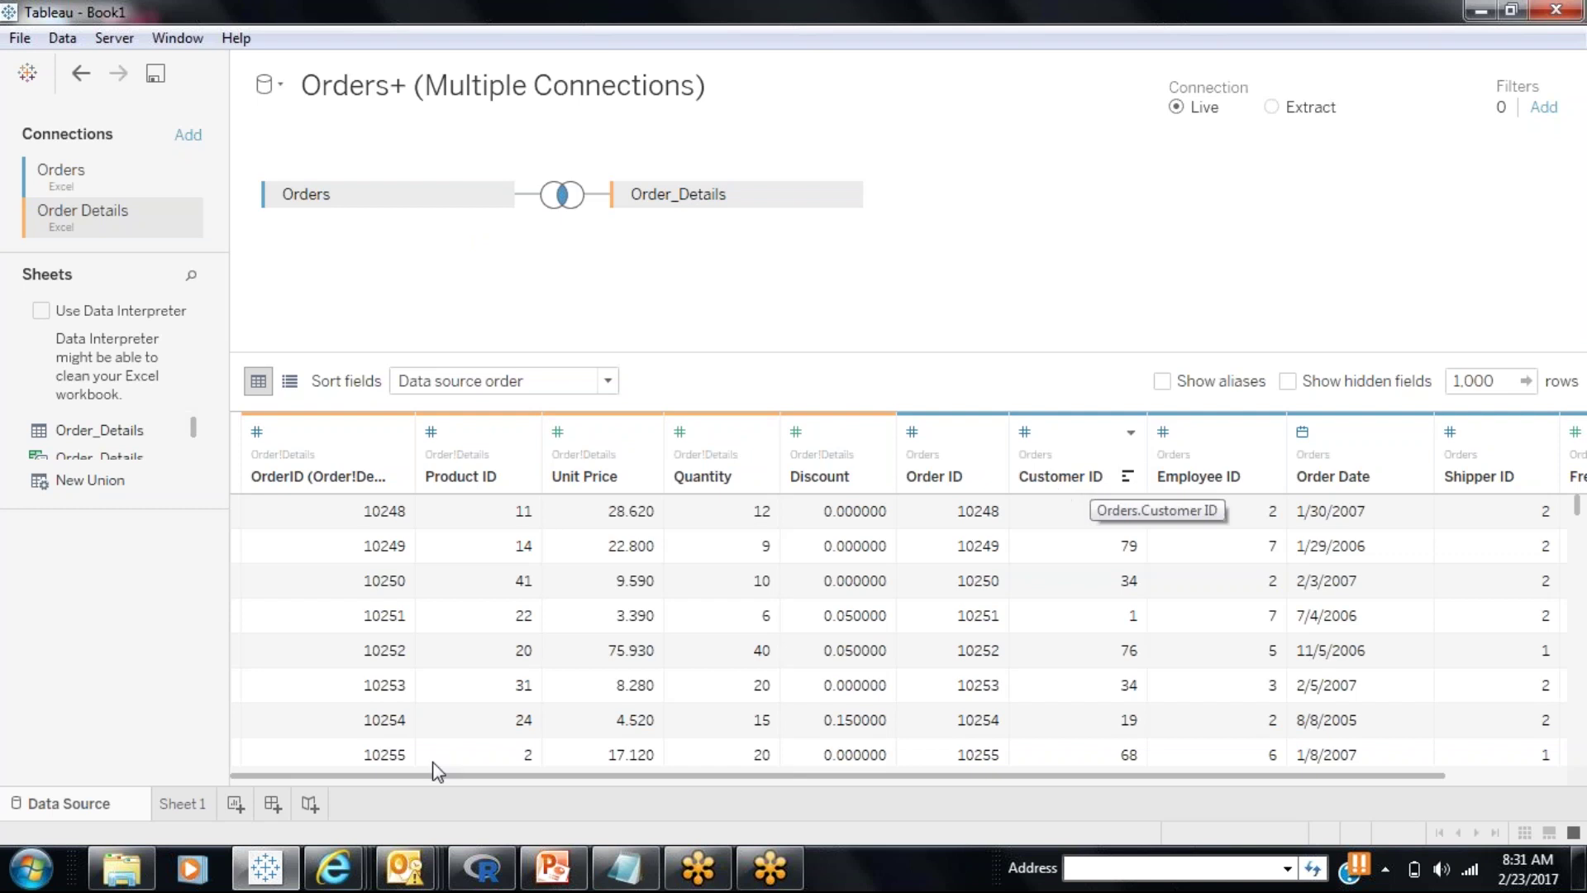
Step: Add the Order ID dimension from the Orders table to the rows of Sheet 1
click(177, 804)
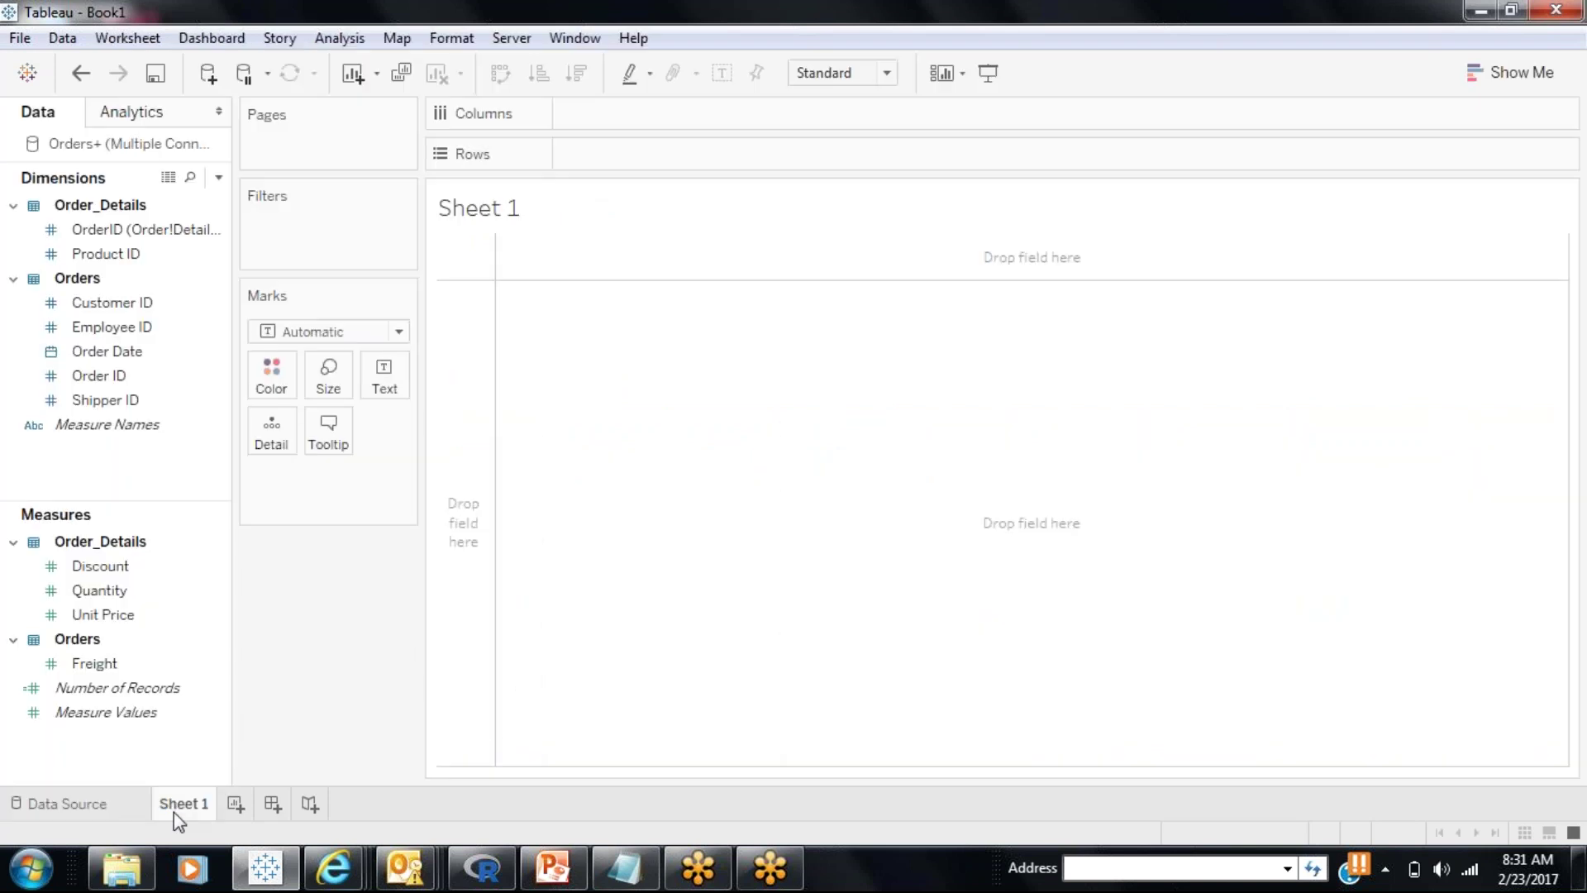
click(112, 376)
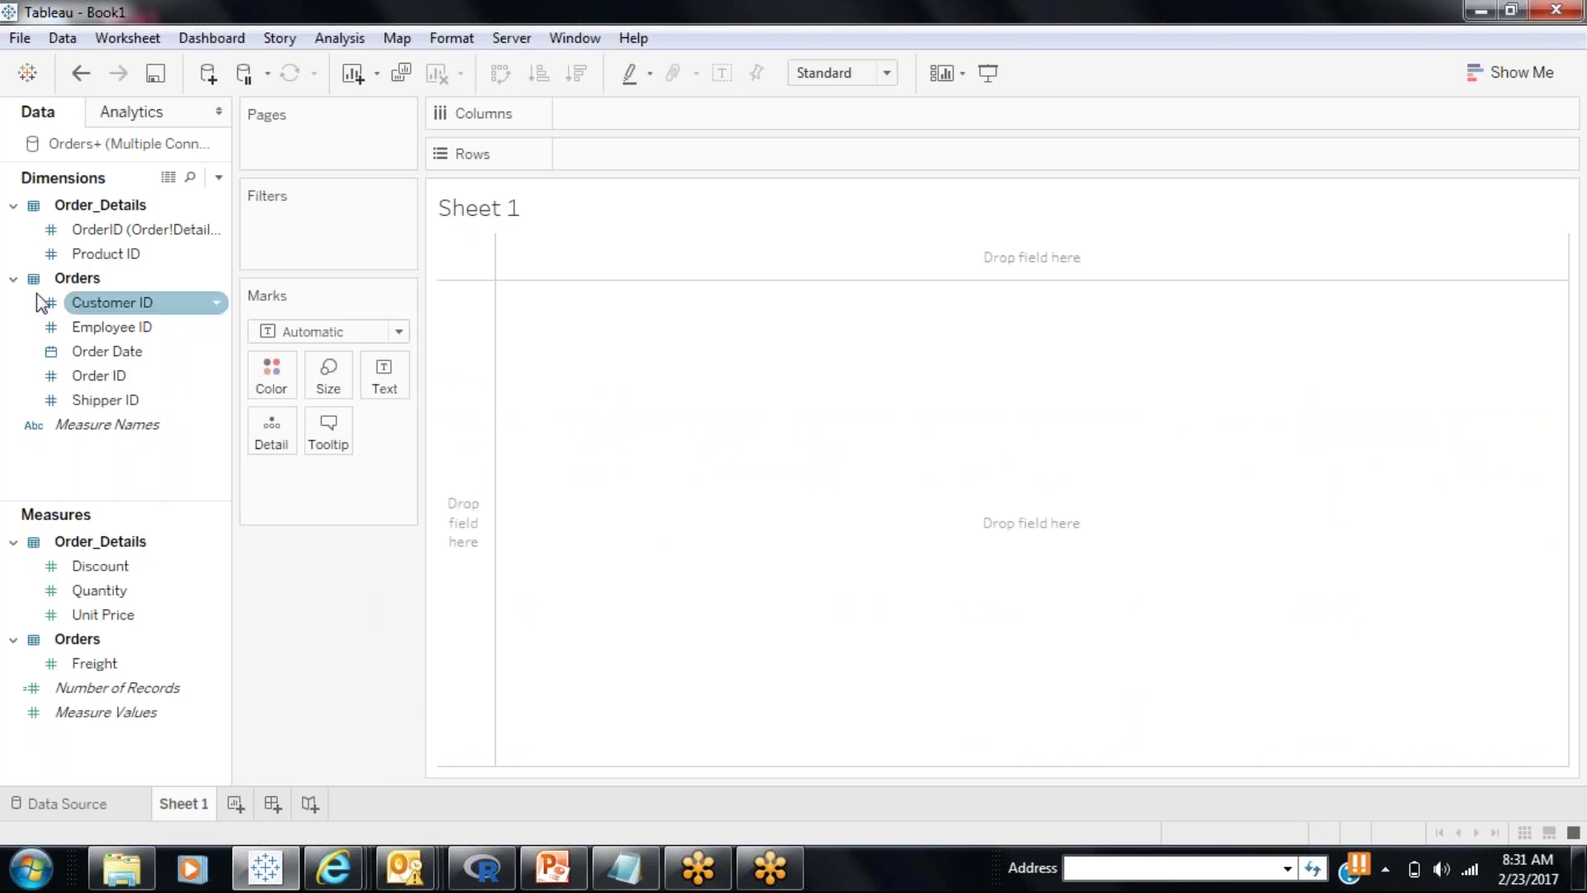
click(14, 280)
click(18, 208)
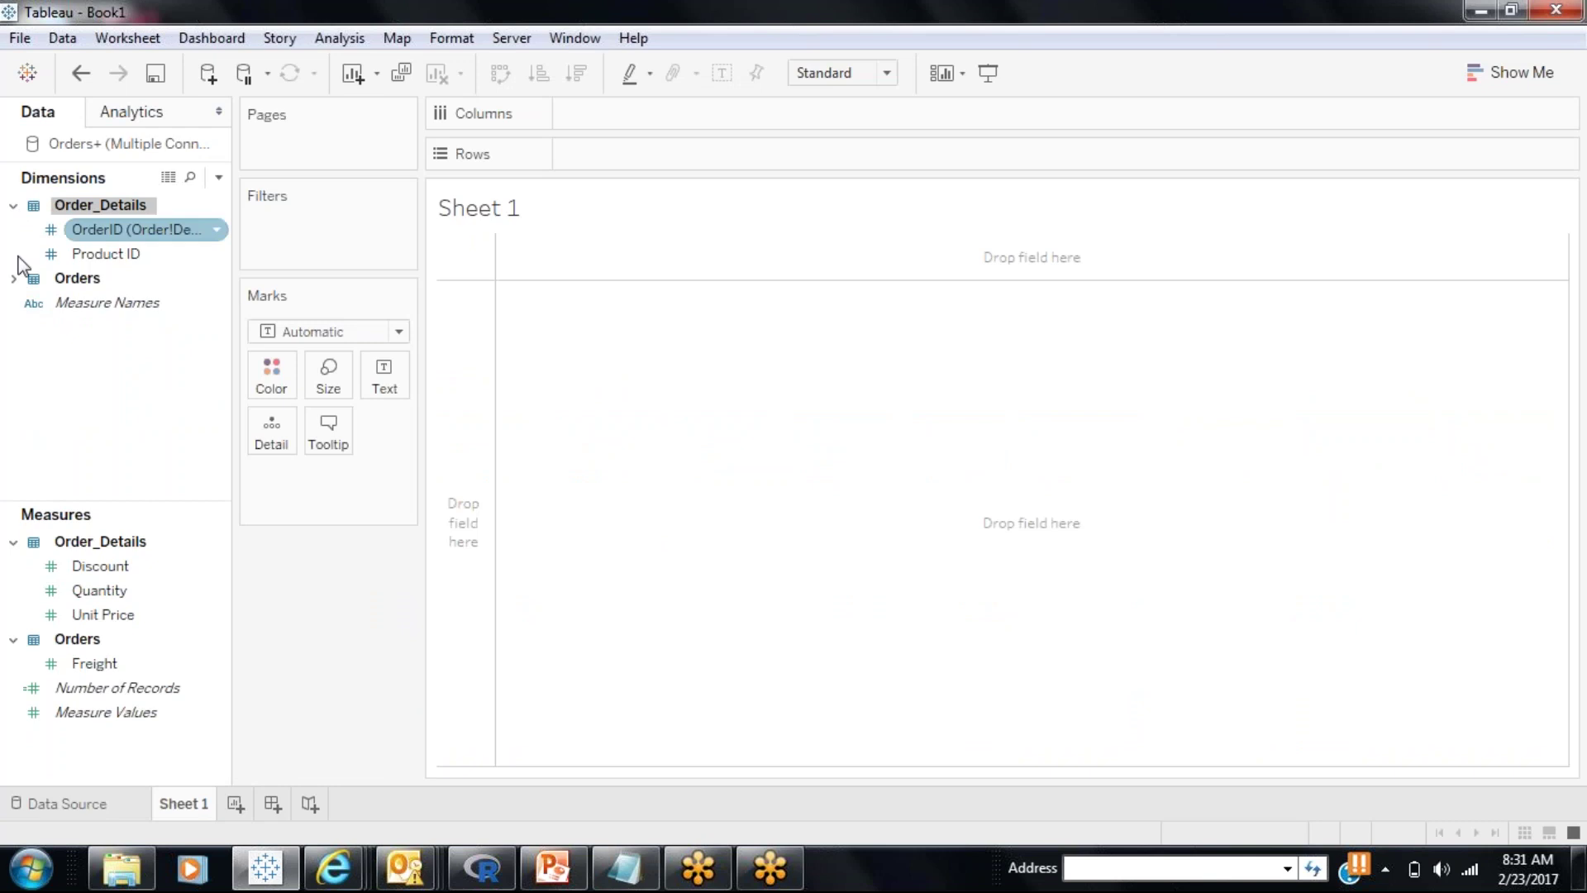
click(14, 543)
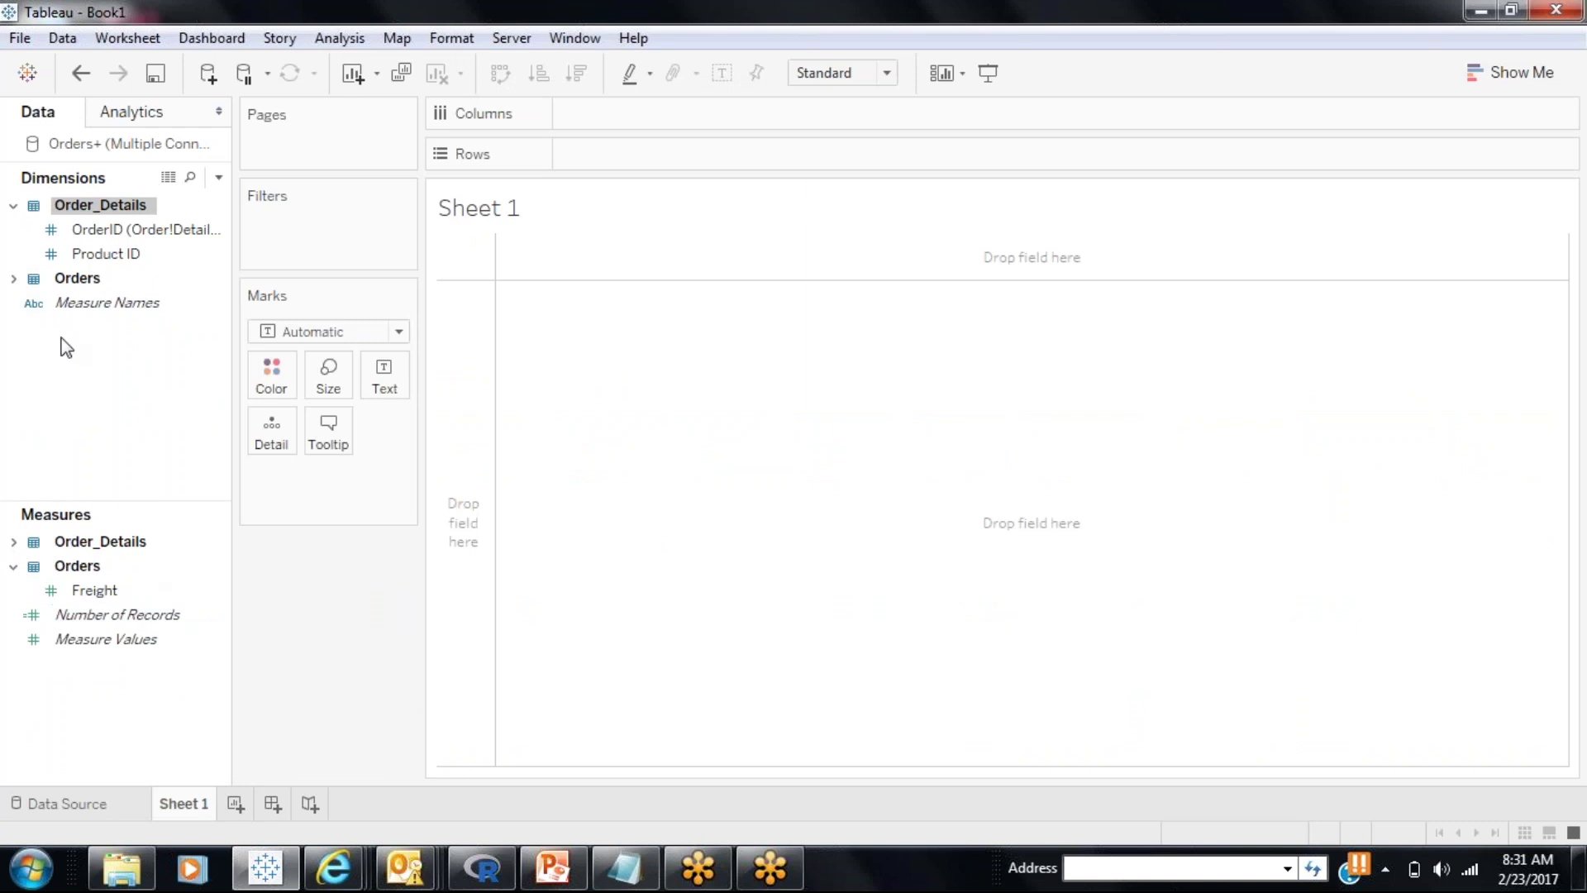
click(13, 279)
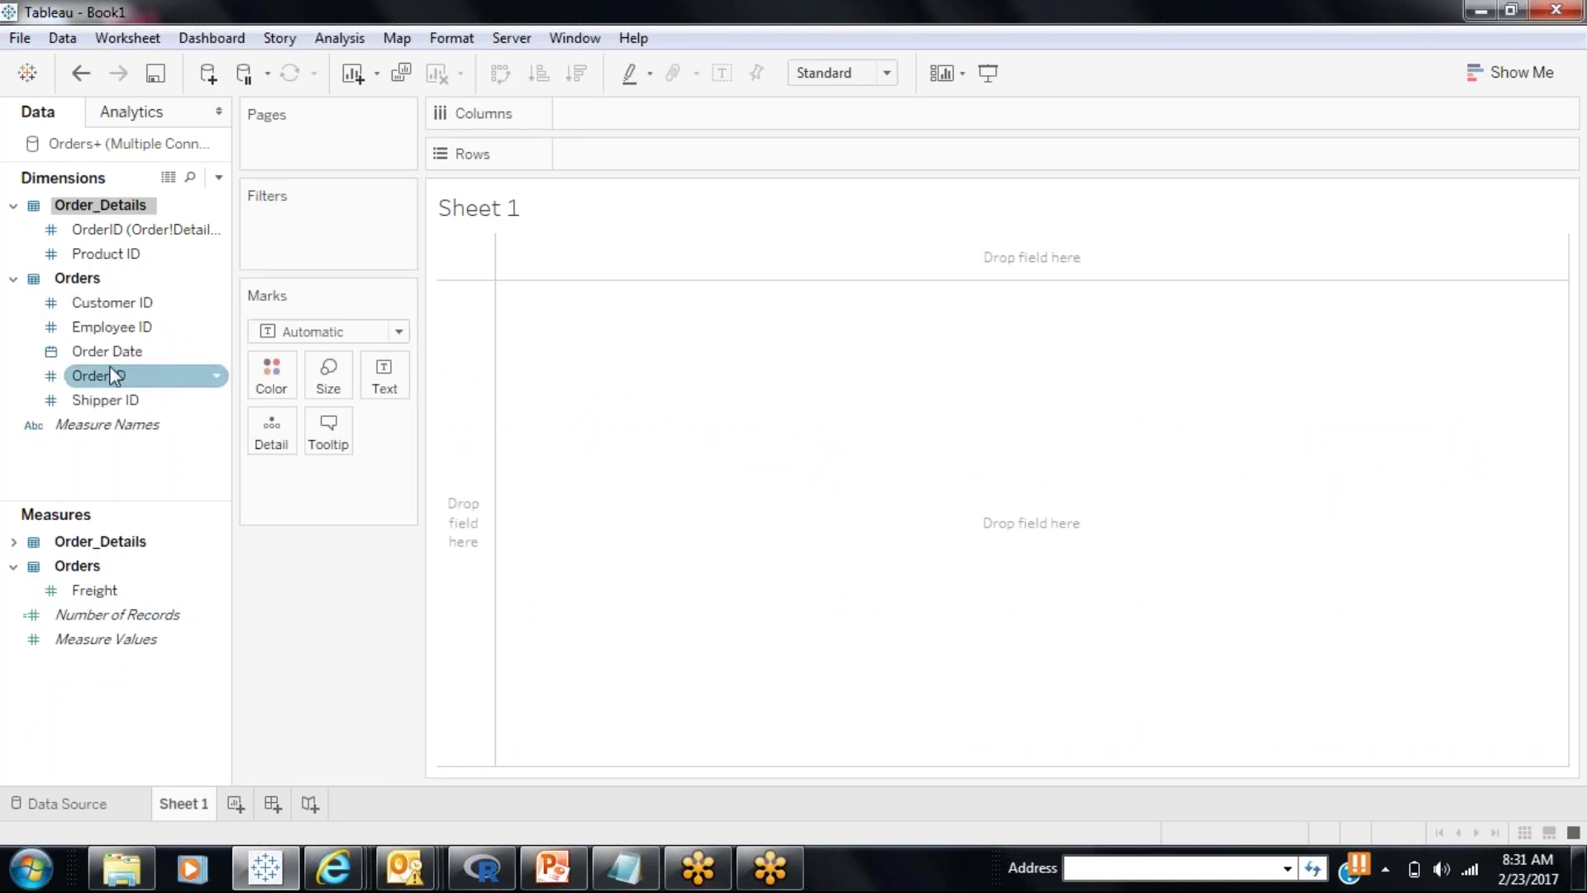
mouse_move(124, 376)
mouse_down()
mouse_move(616, 198)
mouse_move(622, 151)
mouse_up()
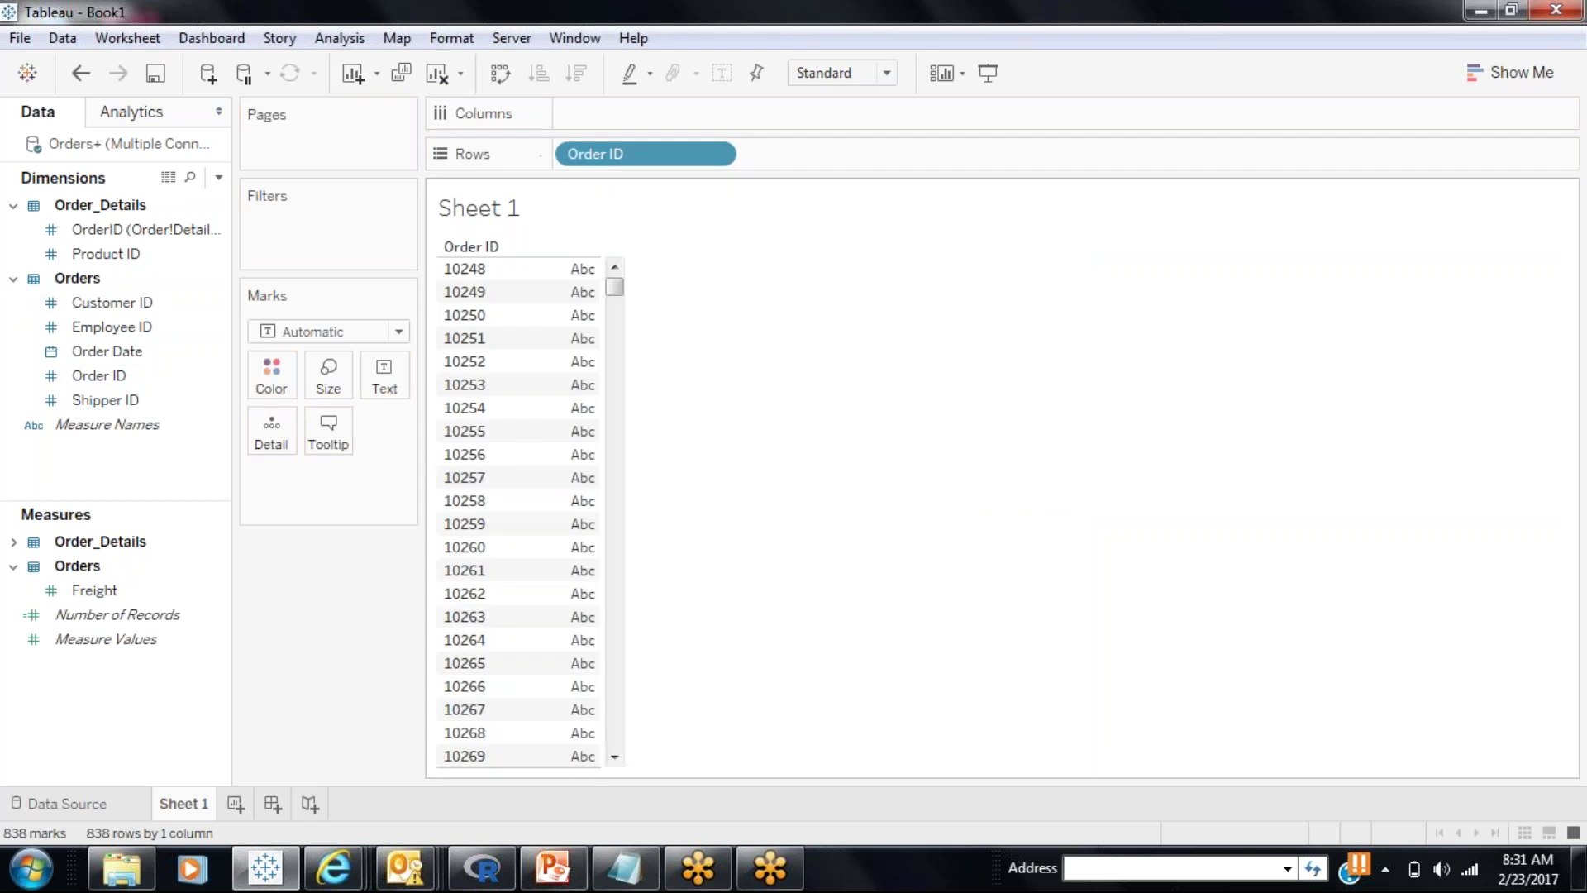
Step: Add the Quantity measure from Order_Details to the rows after Order ID and make it discrete
click(163, 617)
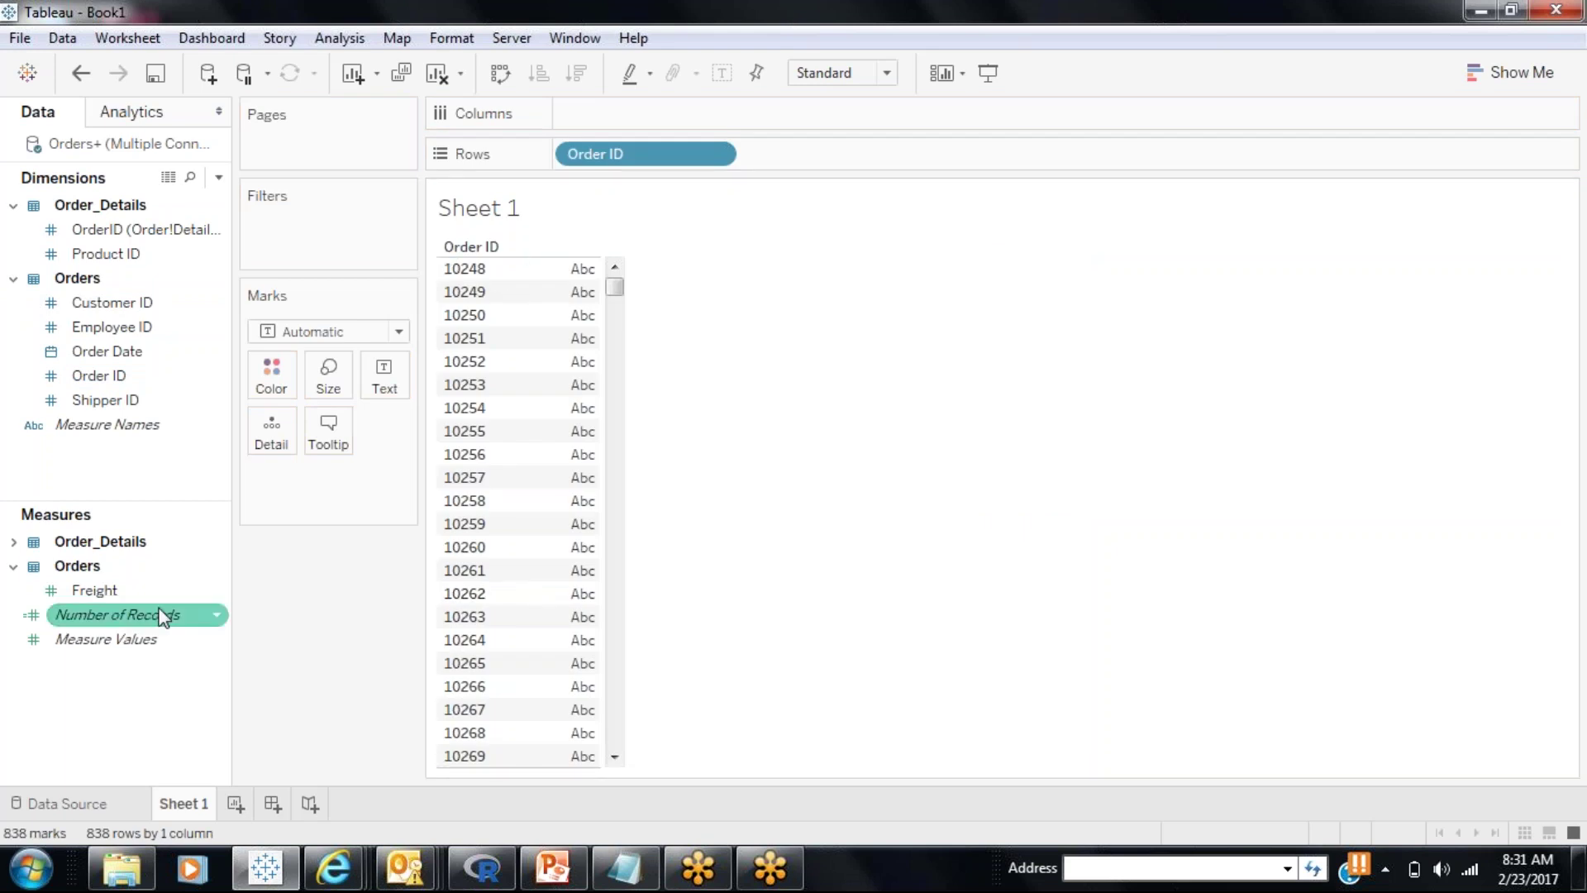
click(14, 541)
drag(101, 591, 815, 157)
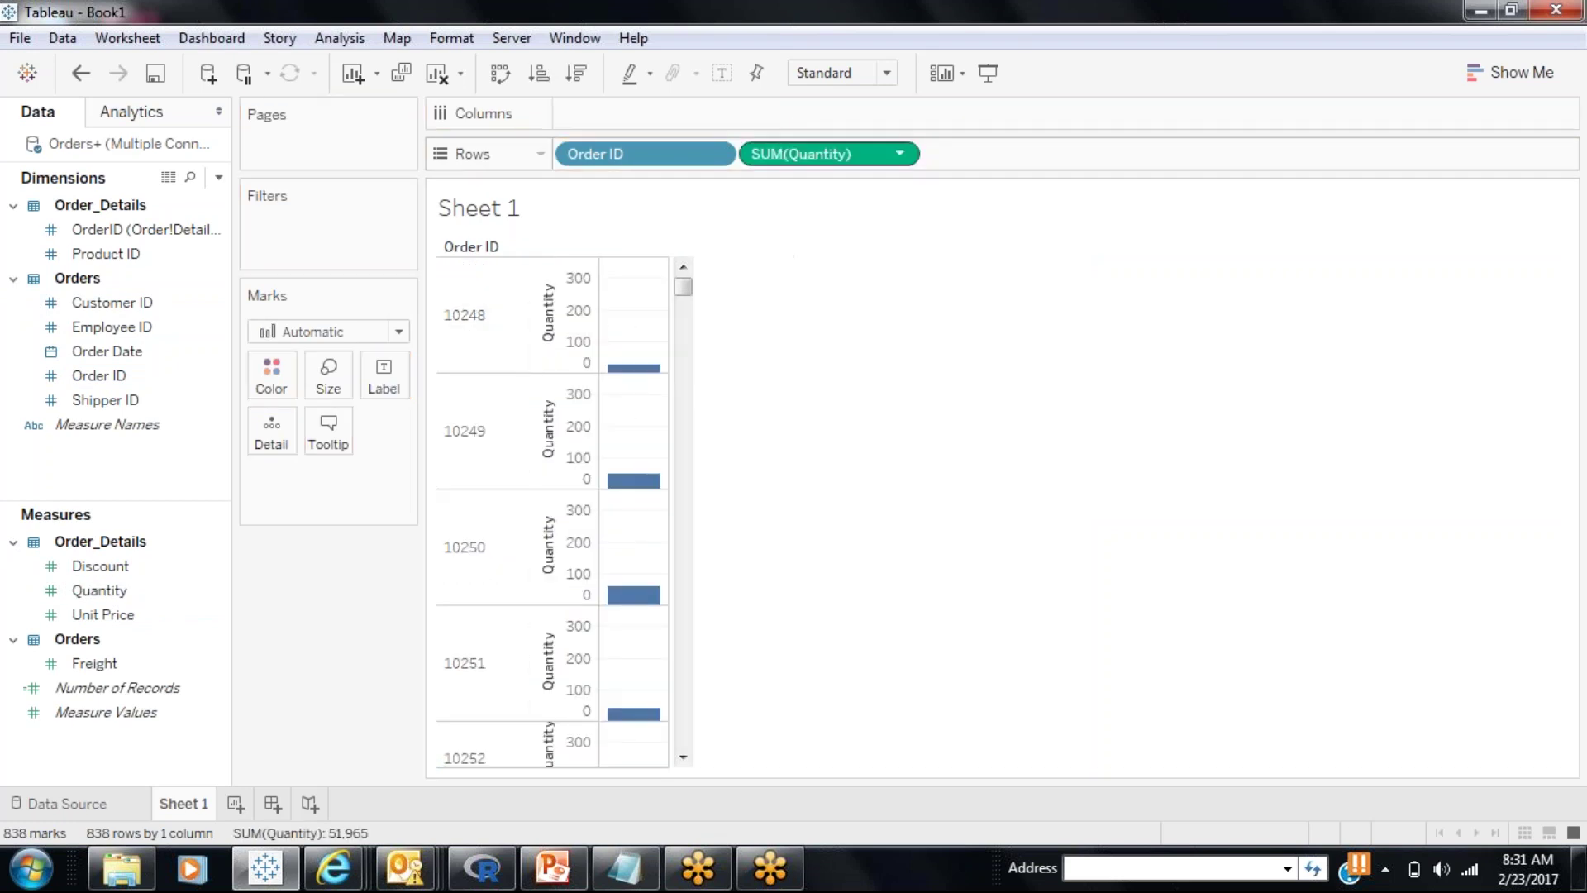
click(900, 156)
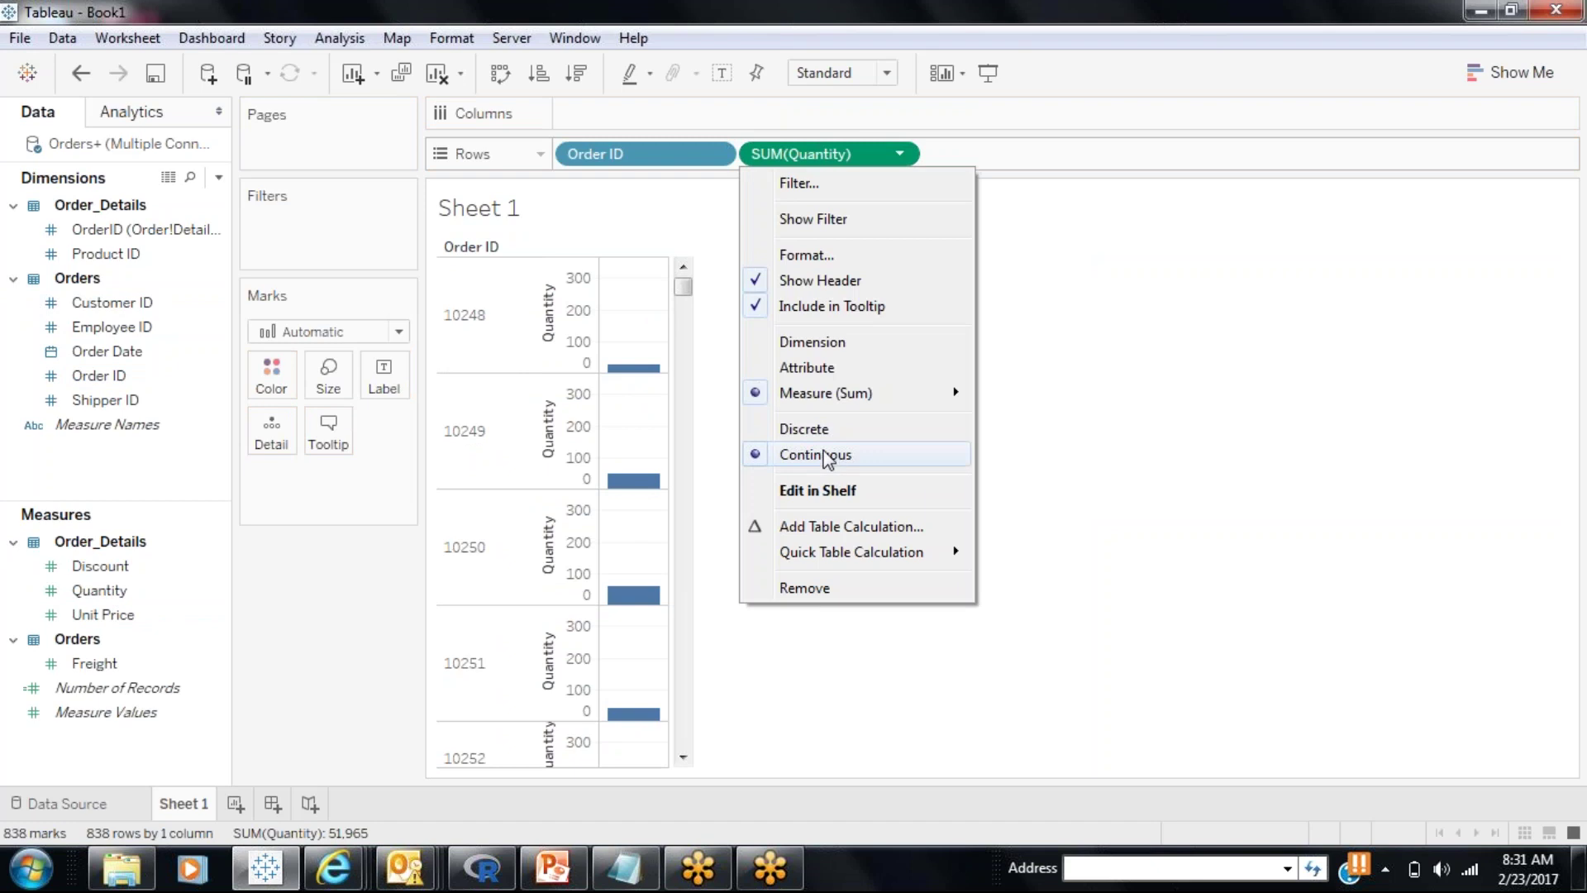
click(804, 429)
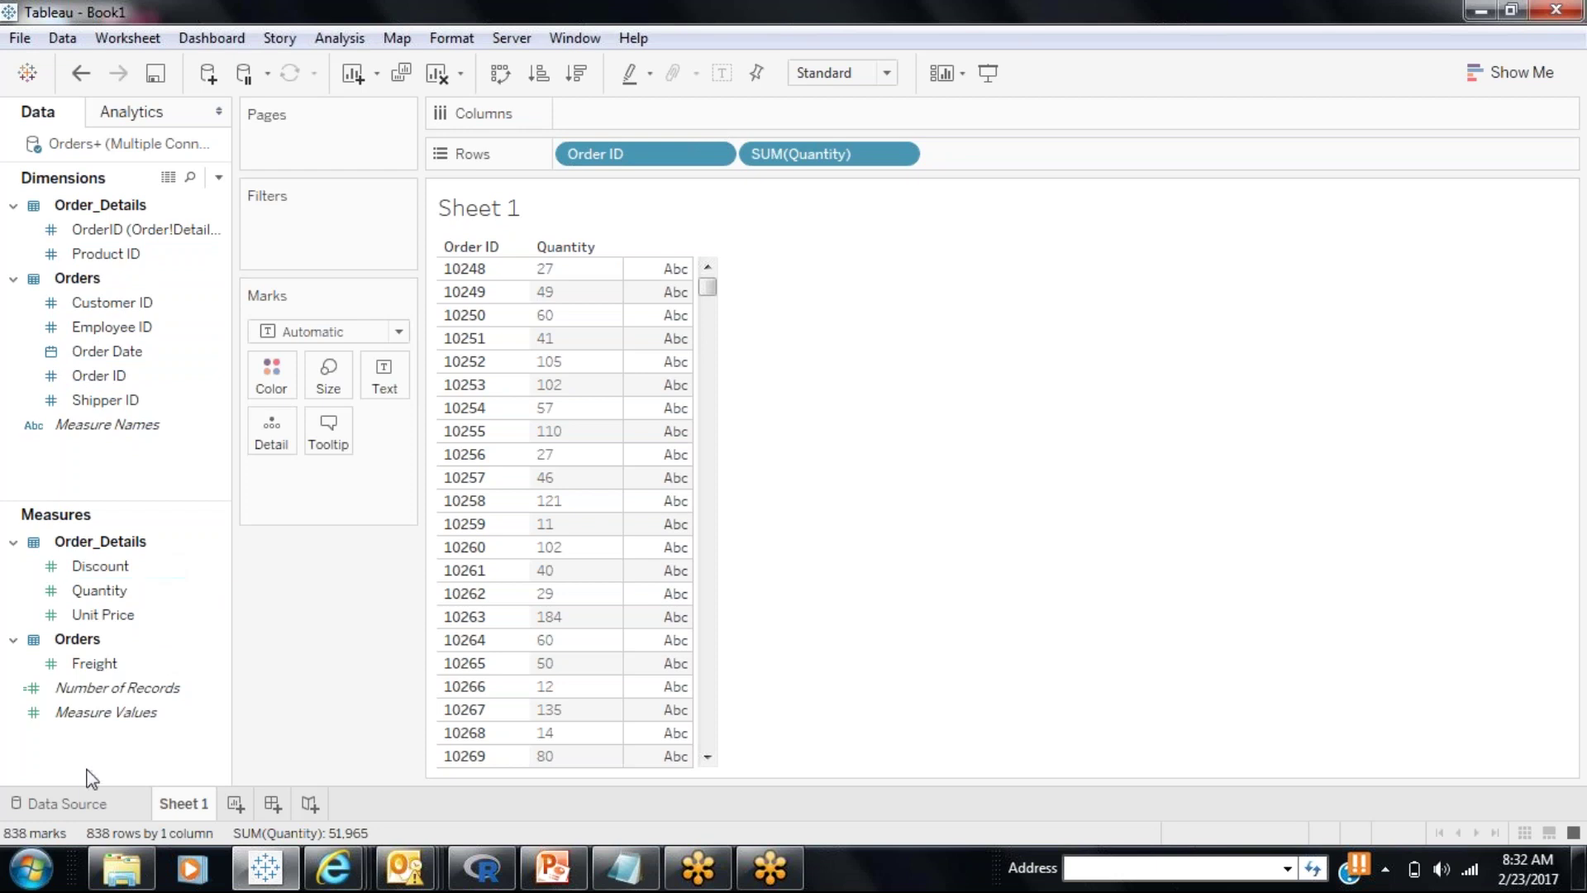
Step: Add Customer ID from Orders to Sheet 1's rows between Order ID and Quantity, and return to the joined data preview
click(68, 802)
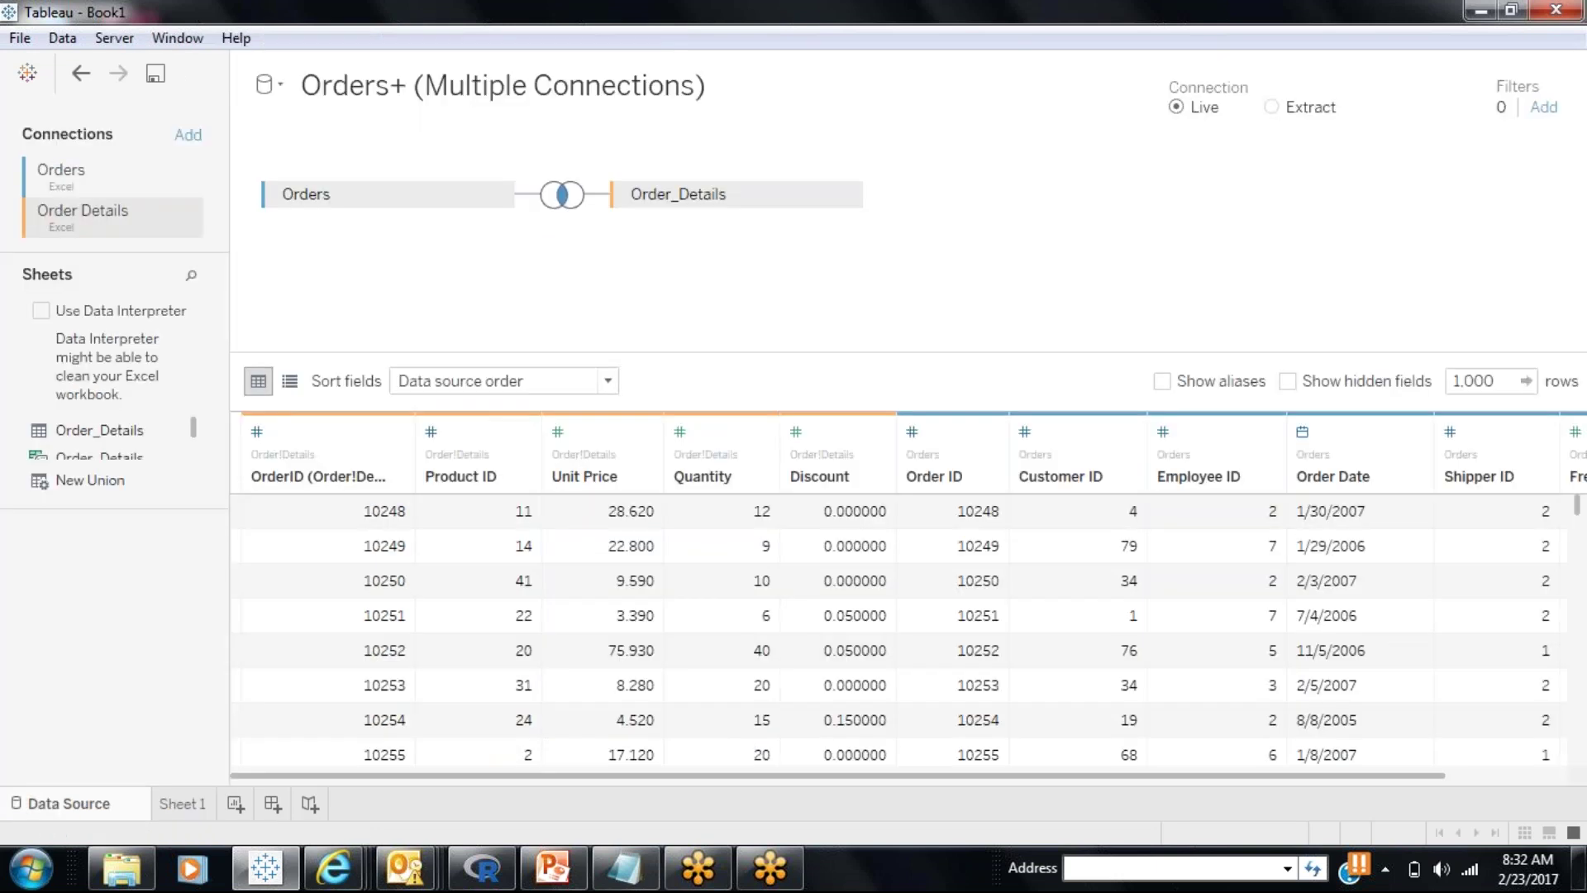
click(183, 806)
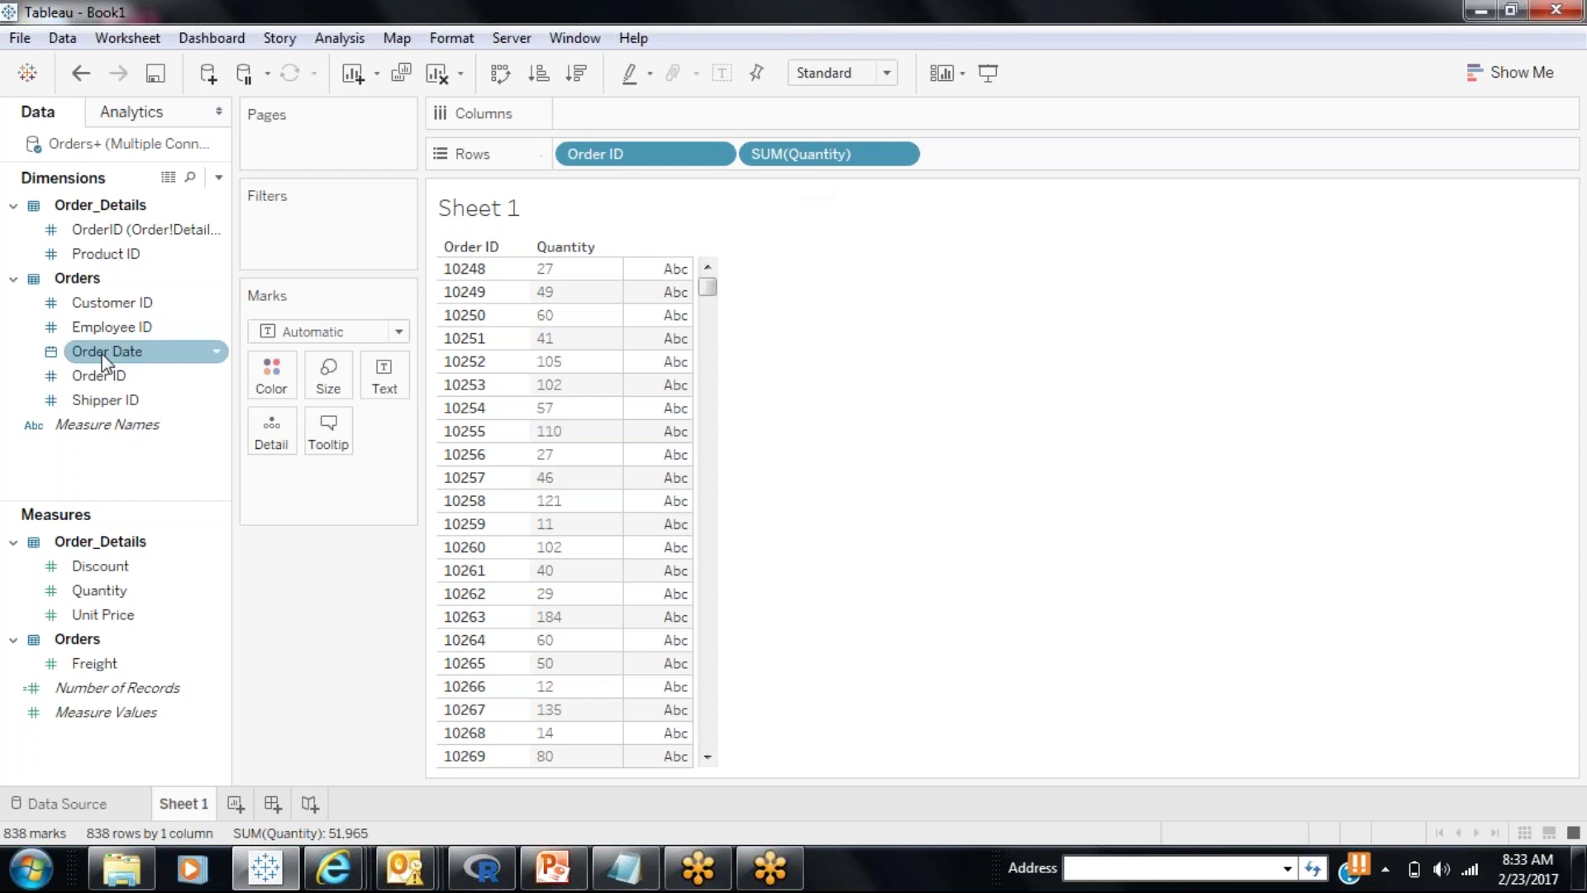
mouse_move(100, 303)
mouse_down()
mouse_move(637, 254)
mouse_move(761, 155)
mouse_up()
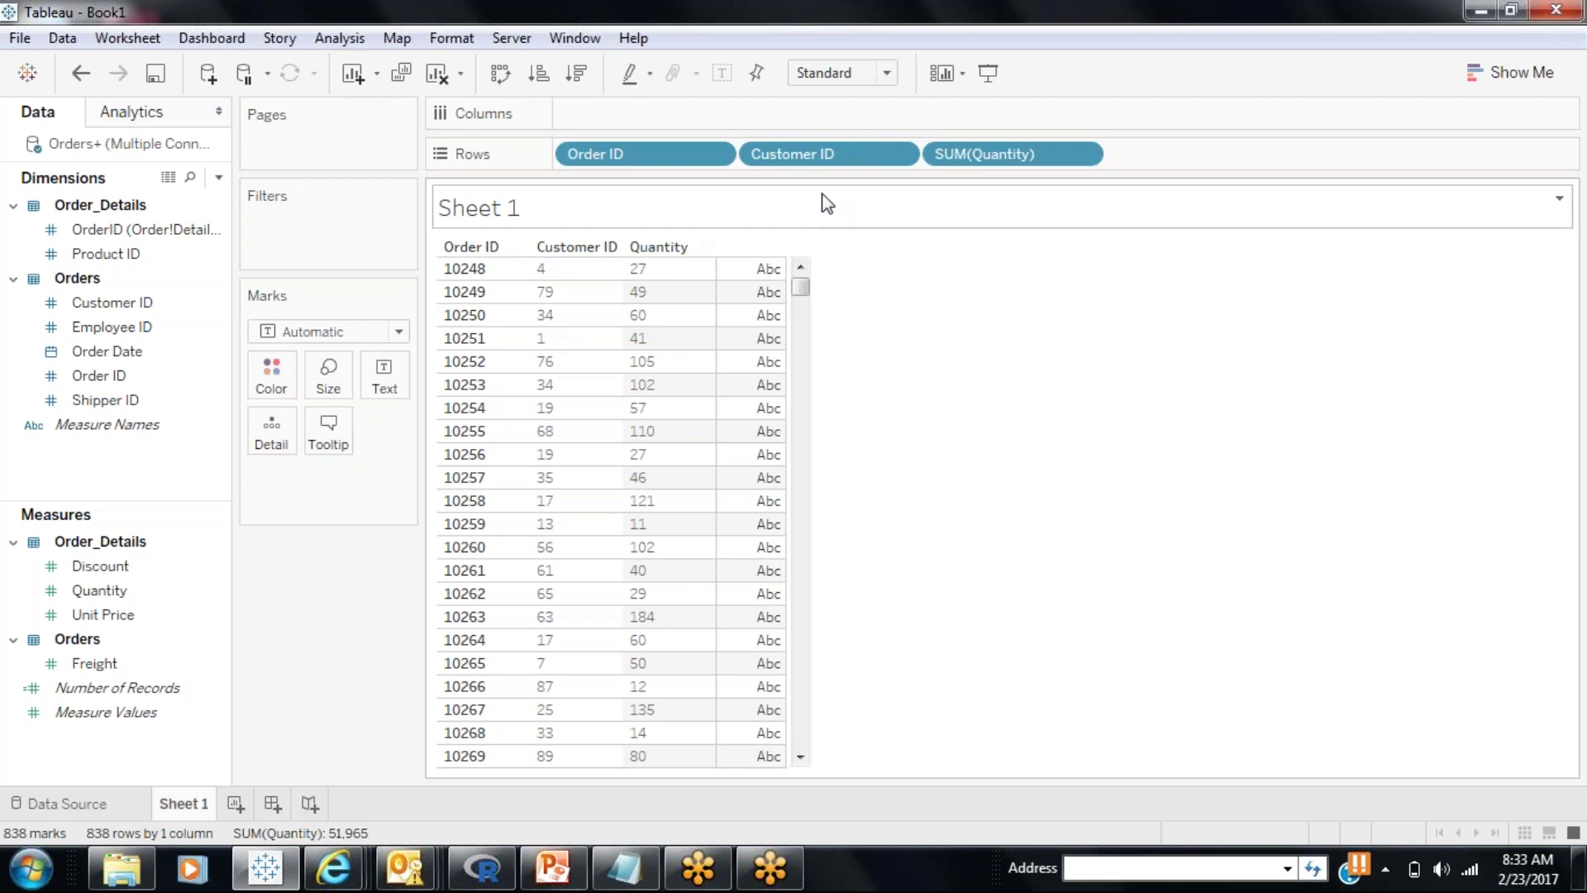
click(131, 807)
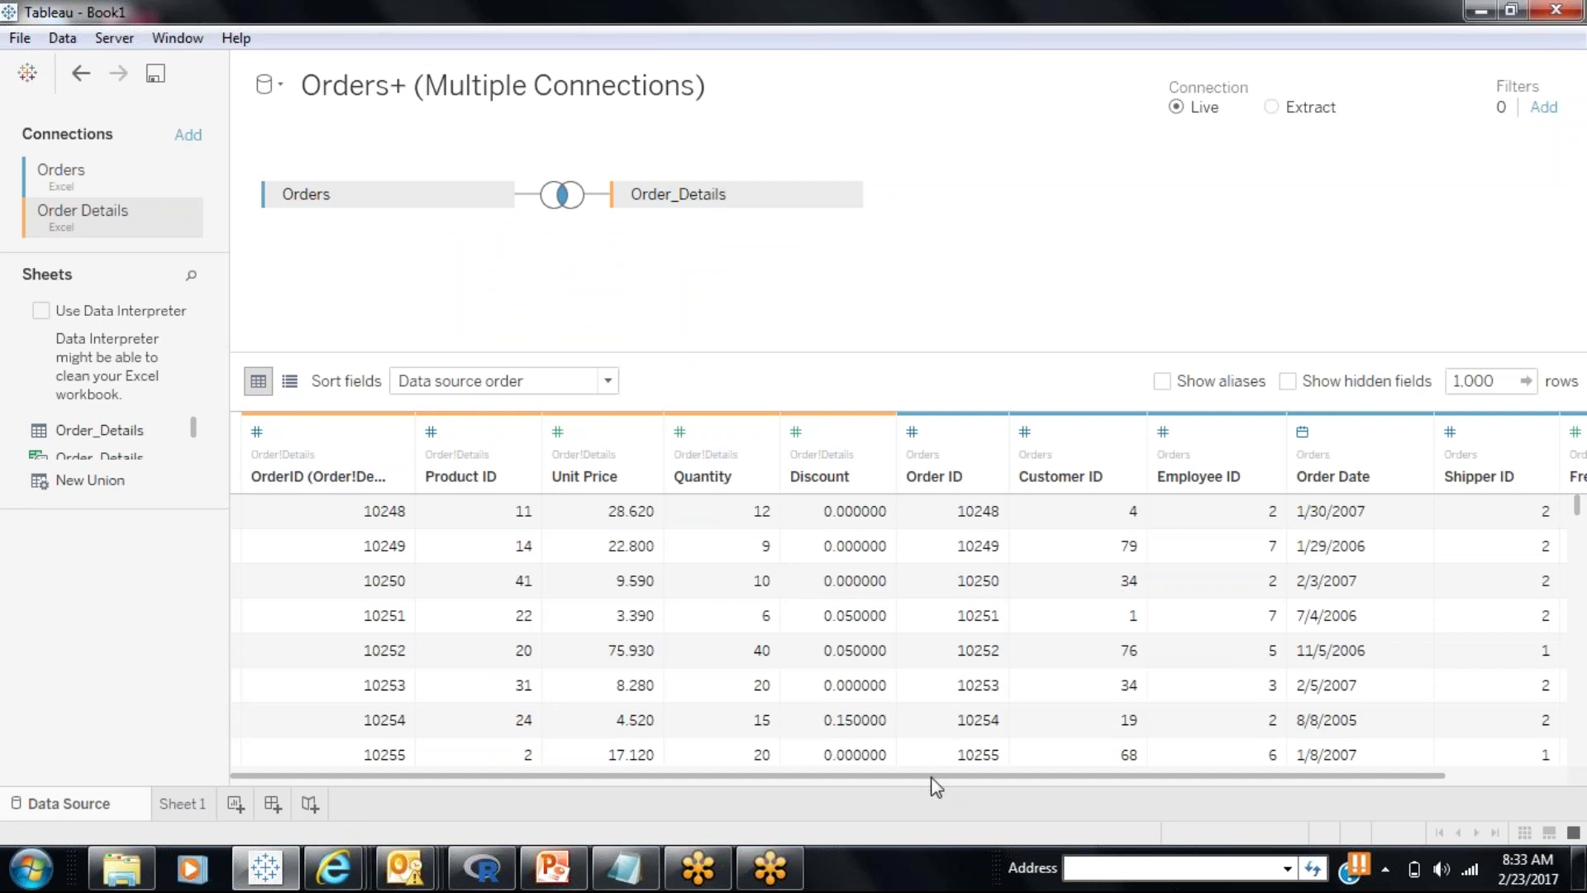
Step: Add a connection to the Customers Excel workbook and add its Customers sheet to the join with Orders
drag(953, 777, 693, 782)
click(187, 134)
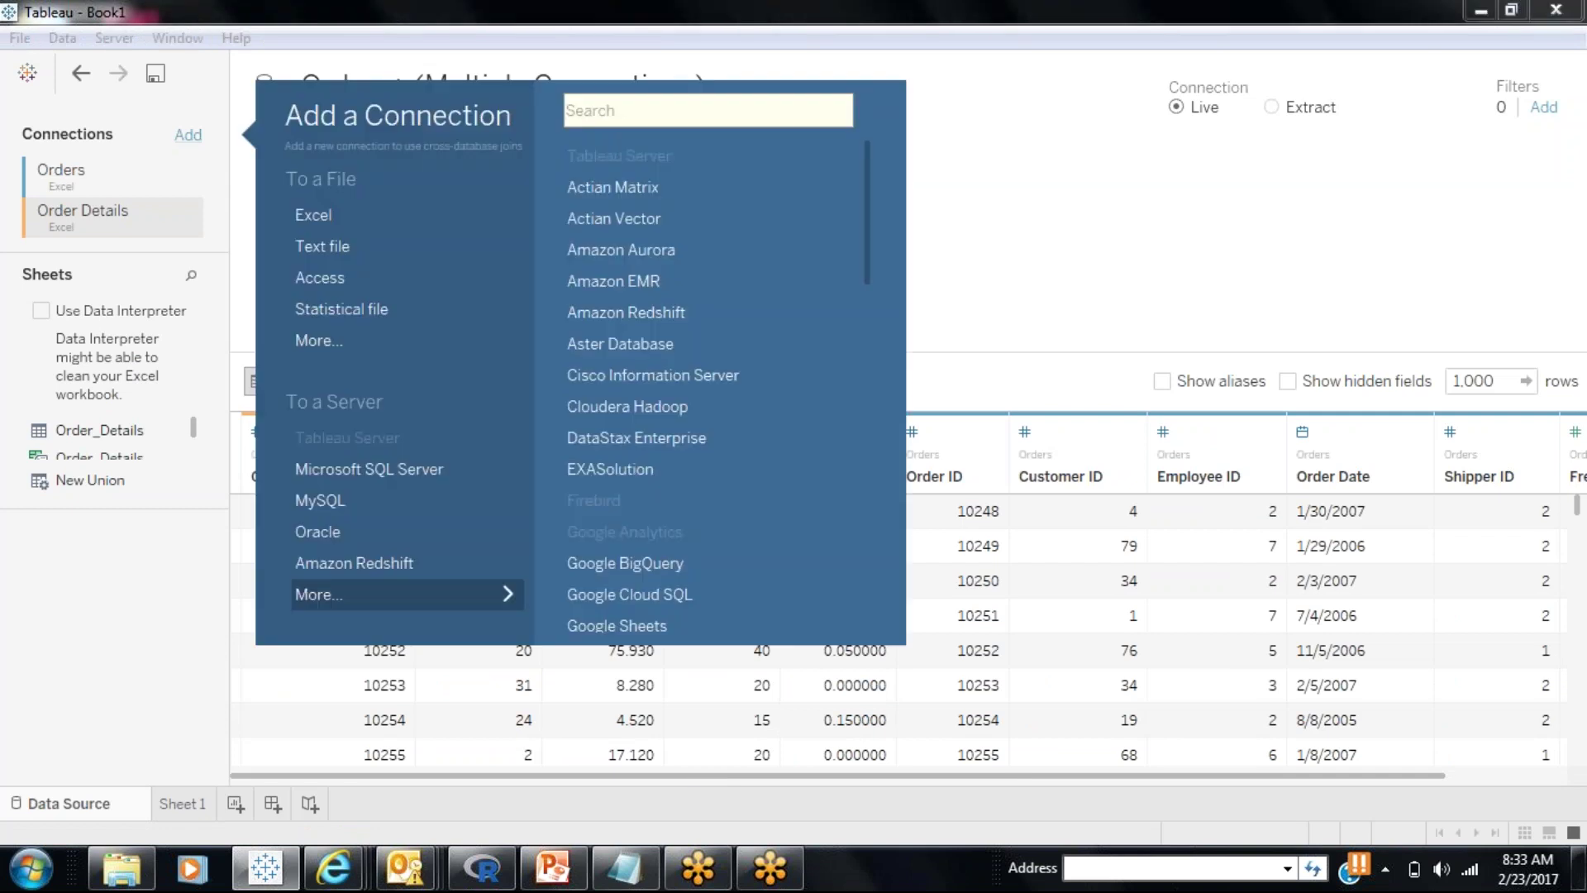
click(331, 215)
key(Escape)
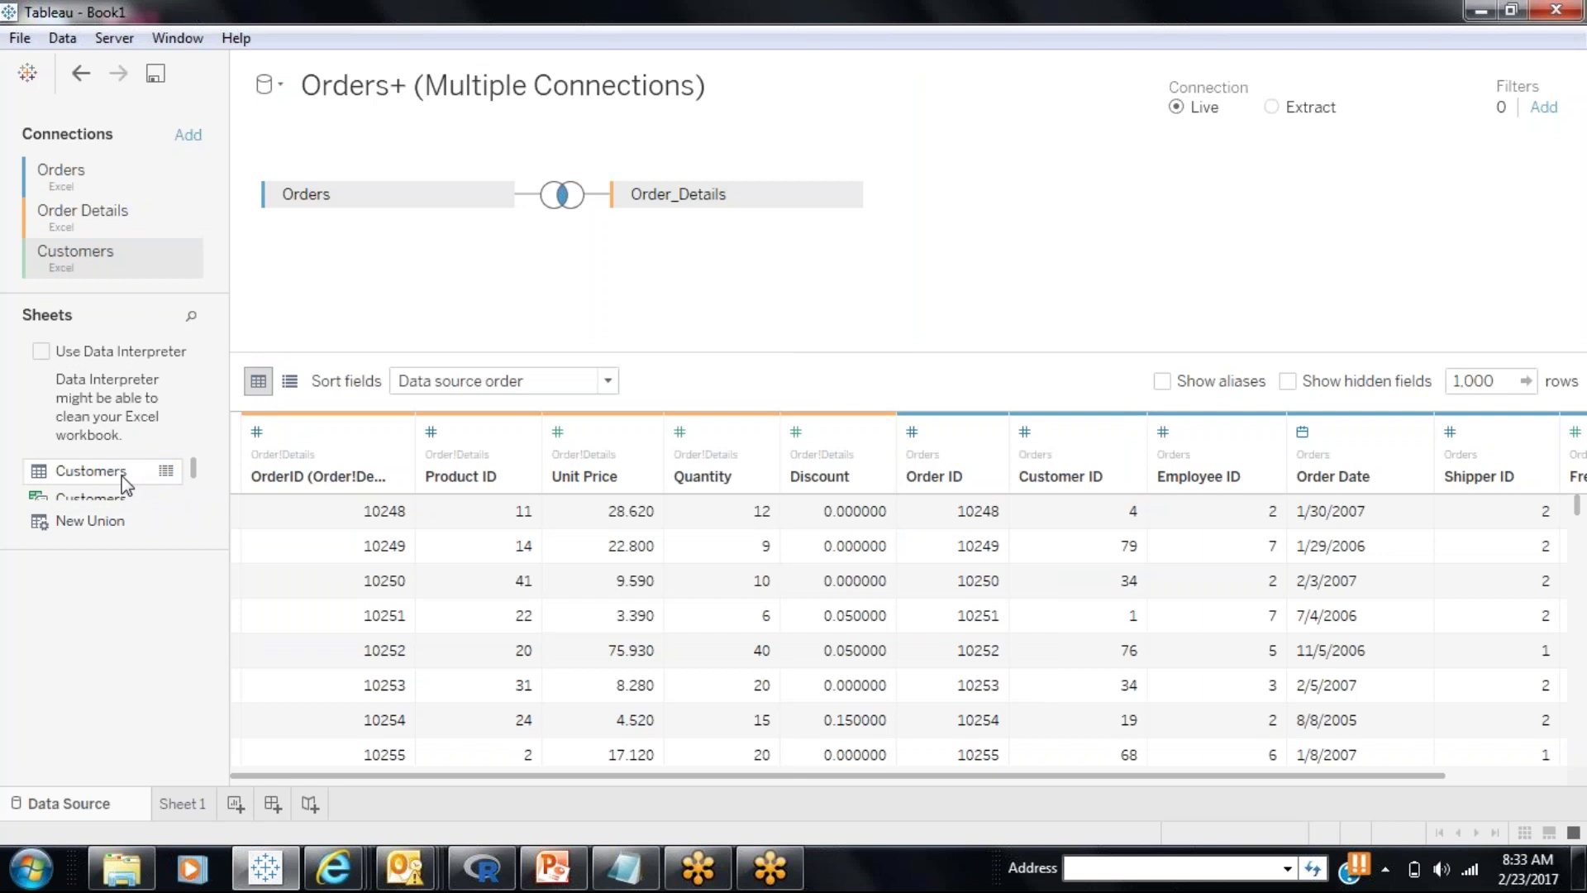
drag(124, 473, 885, 285)
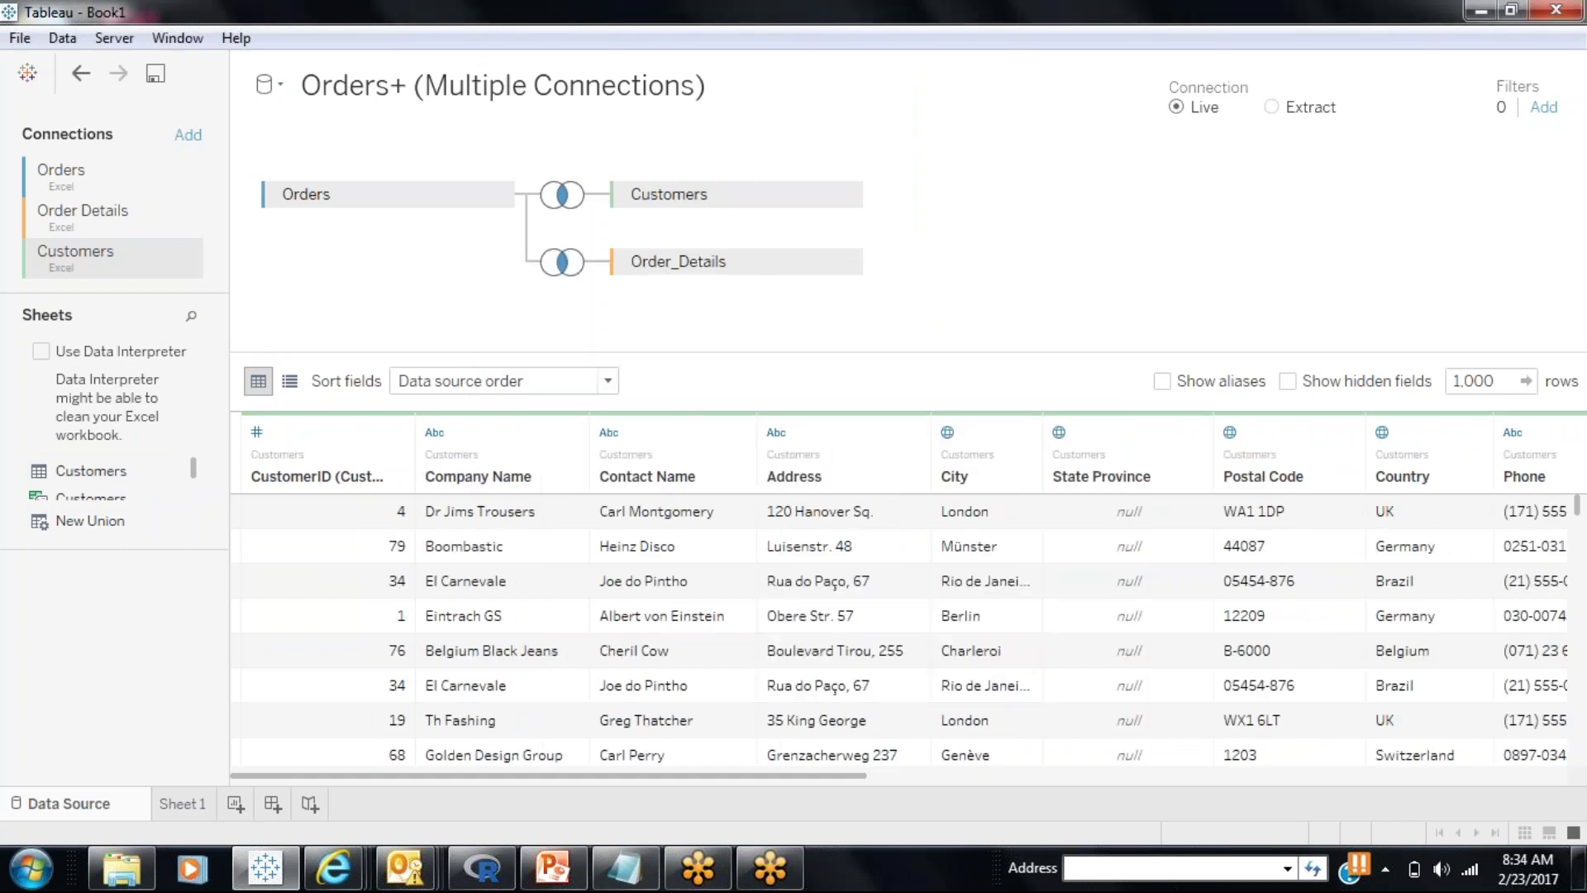
Step: Examine the join clause between Orders and Customers and the fields available on each side
click(564, 196)
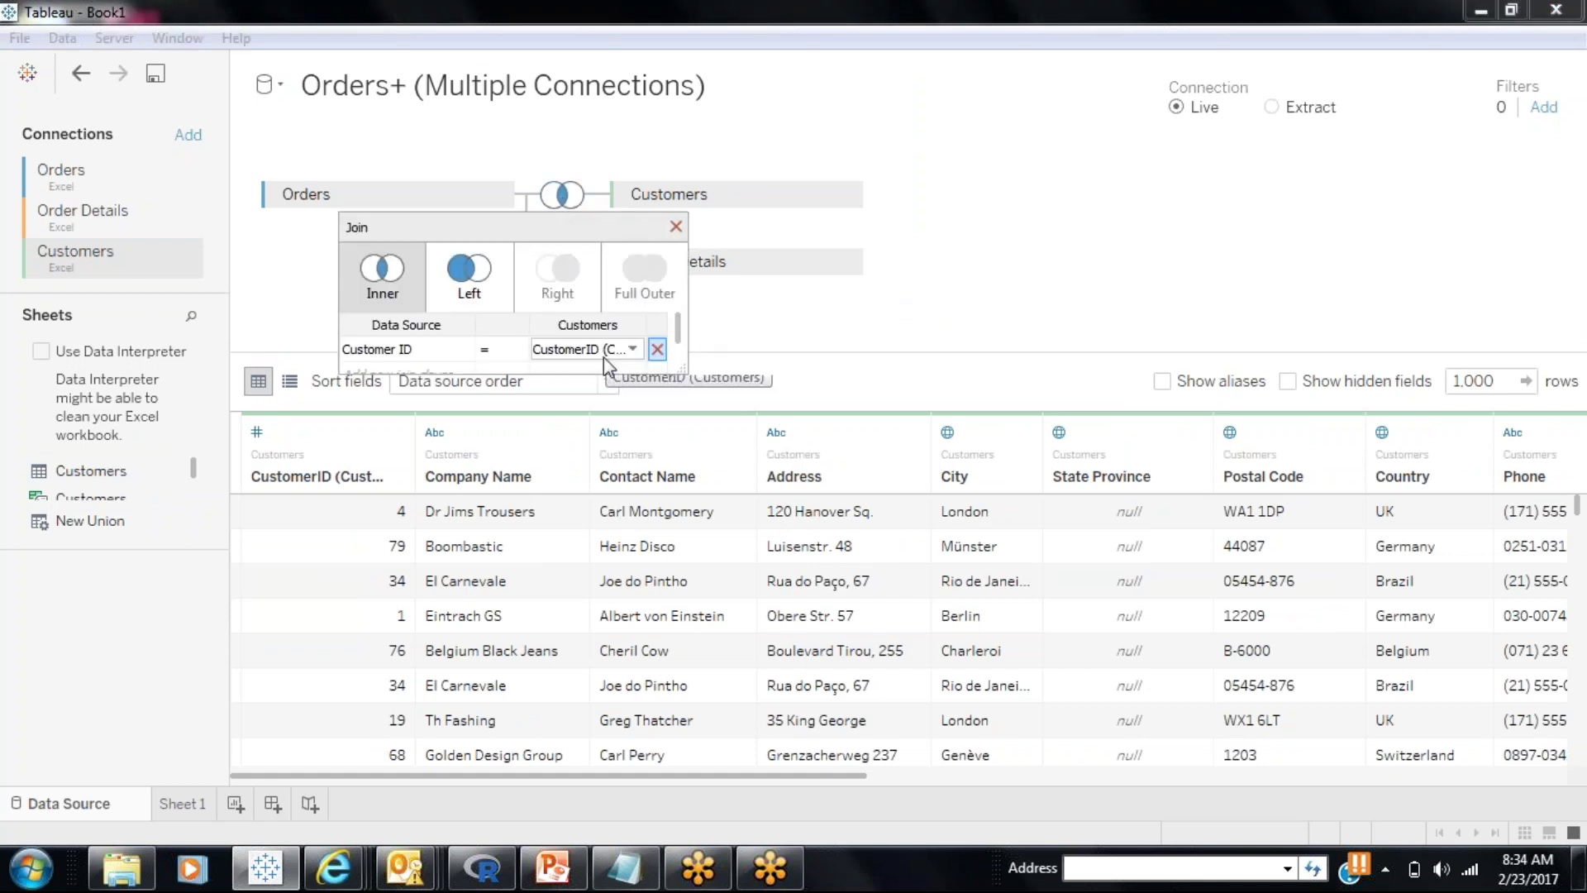
click(428, 354)
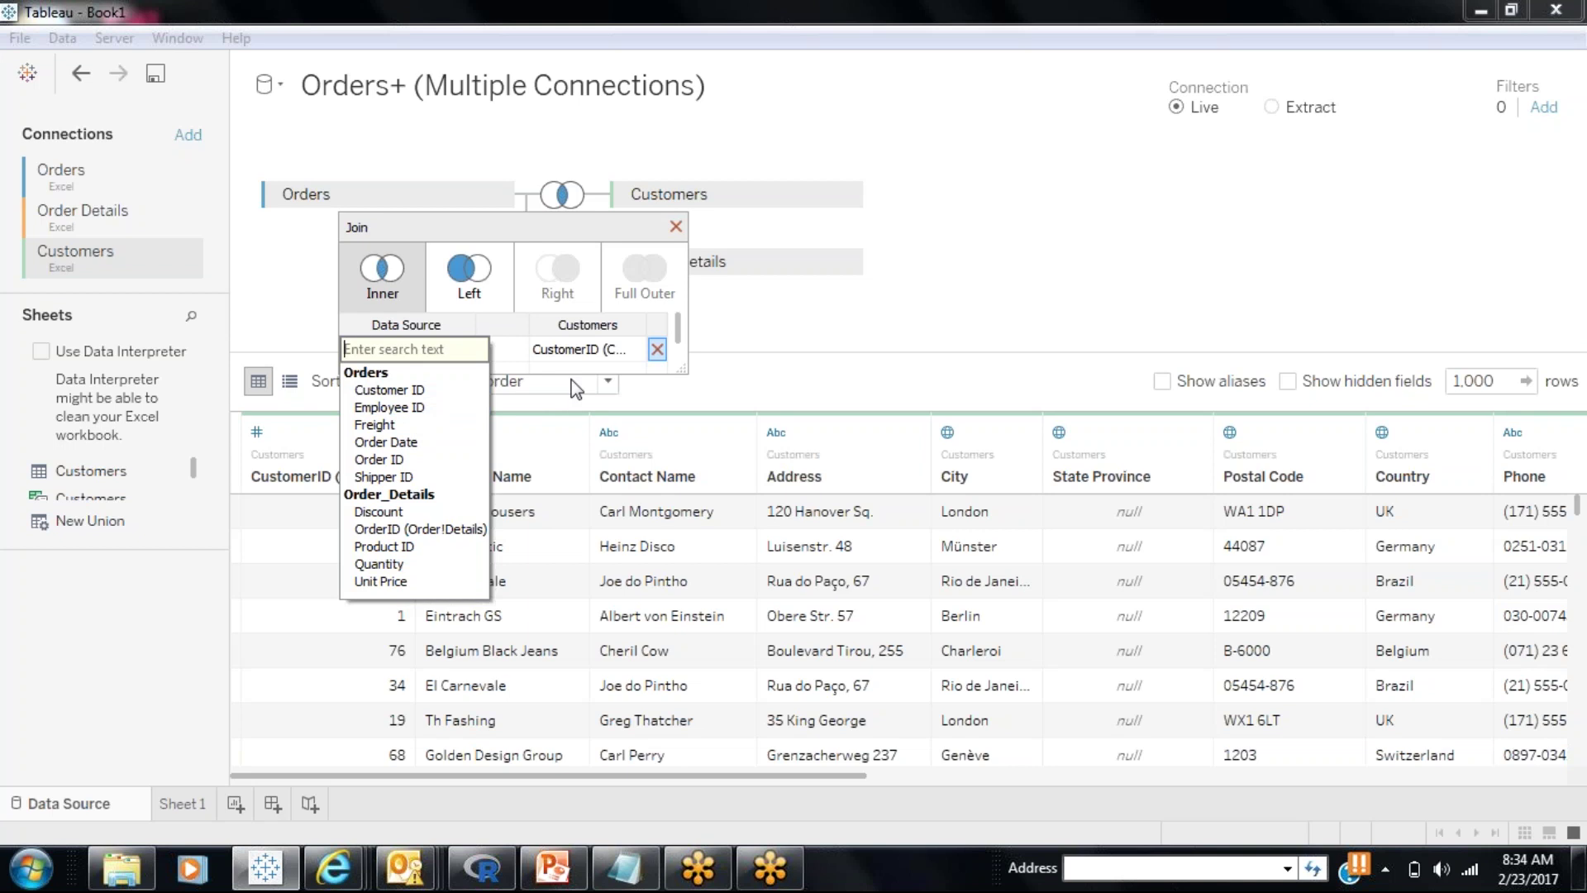
click(572, 355)
click(572, 355)
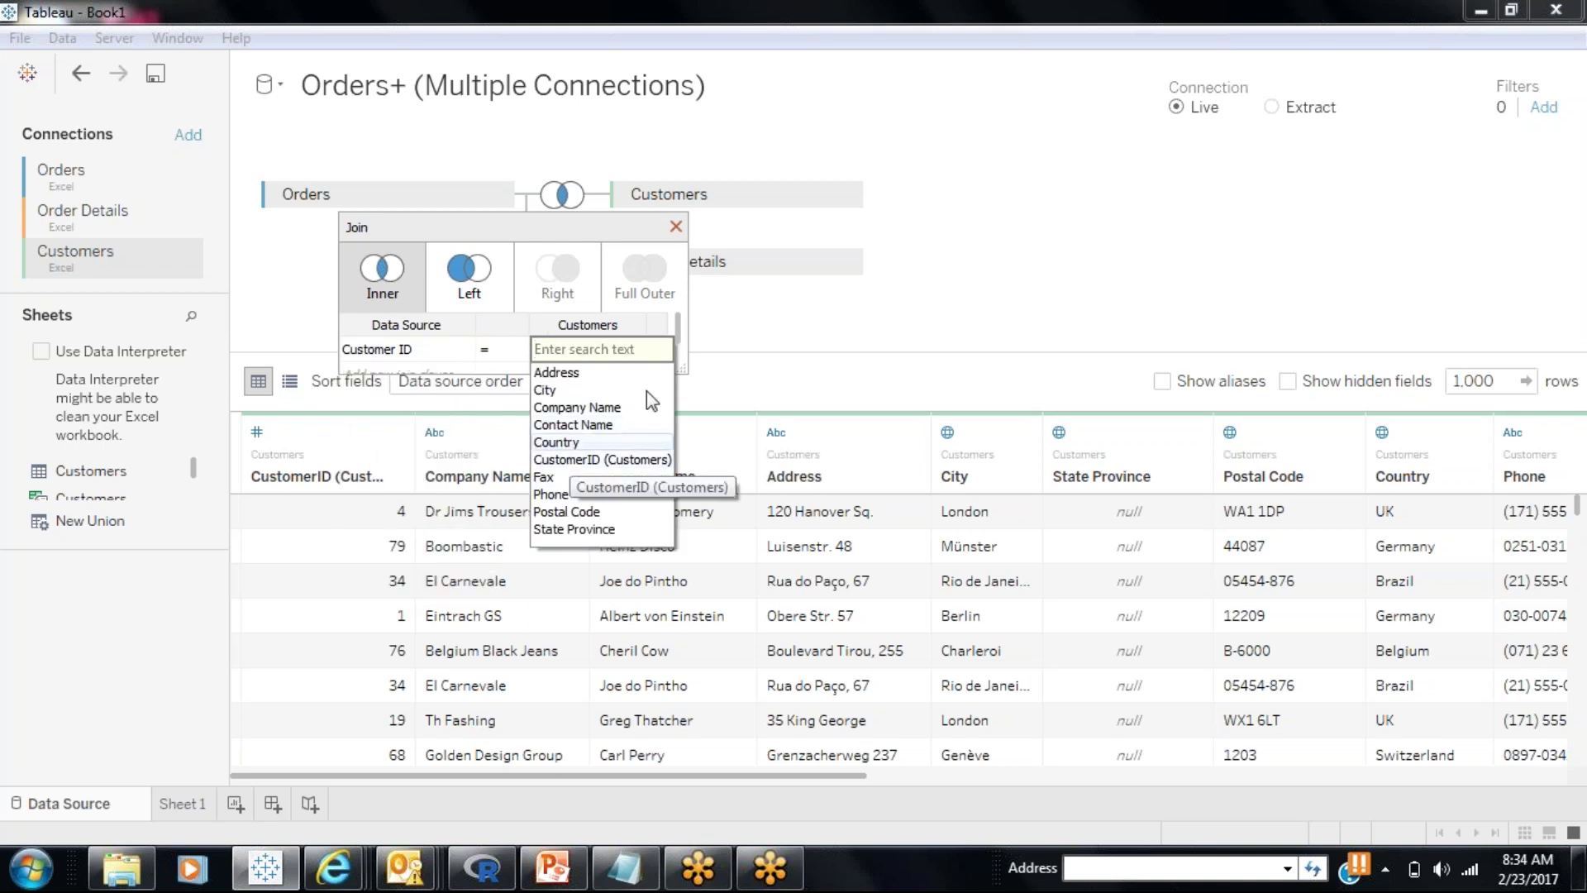
click(1050, 234)
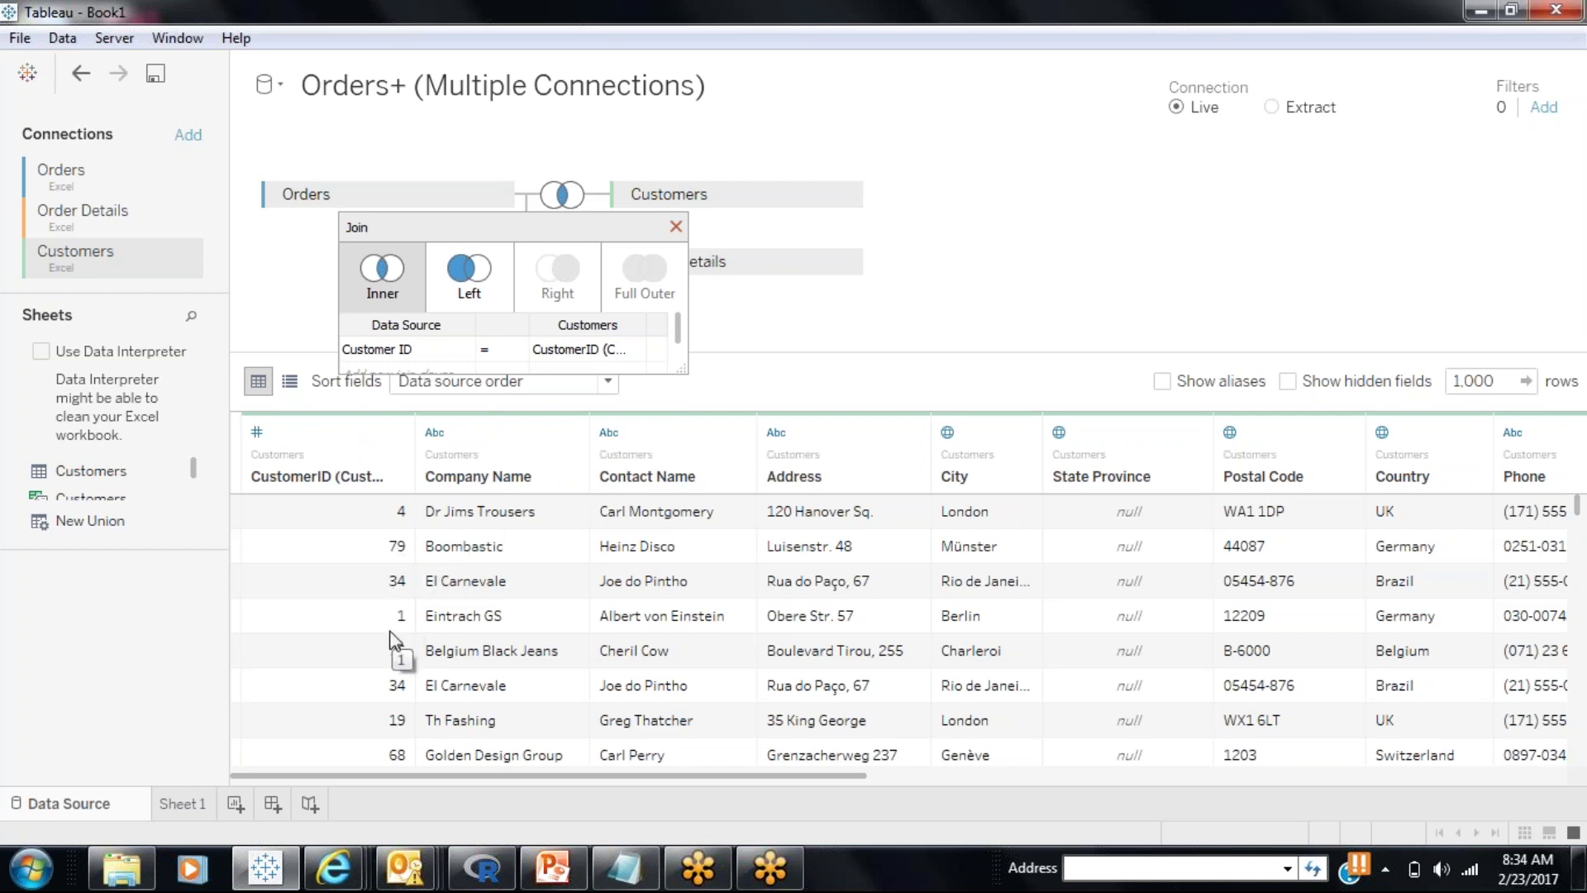
Step: Replace Customer ID with Company Name from Customers in Sheet 1's rows, between Order ID and Quantity
click(183, 804)
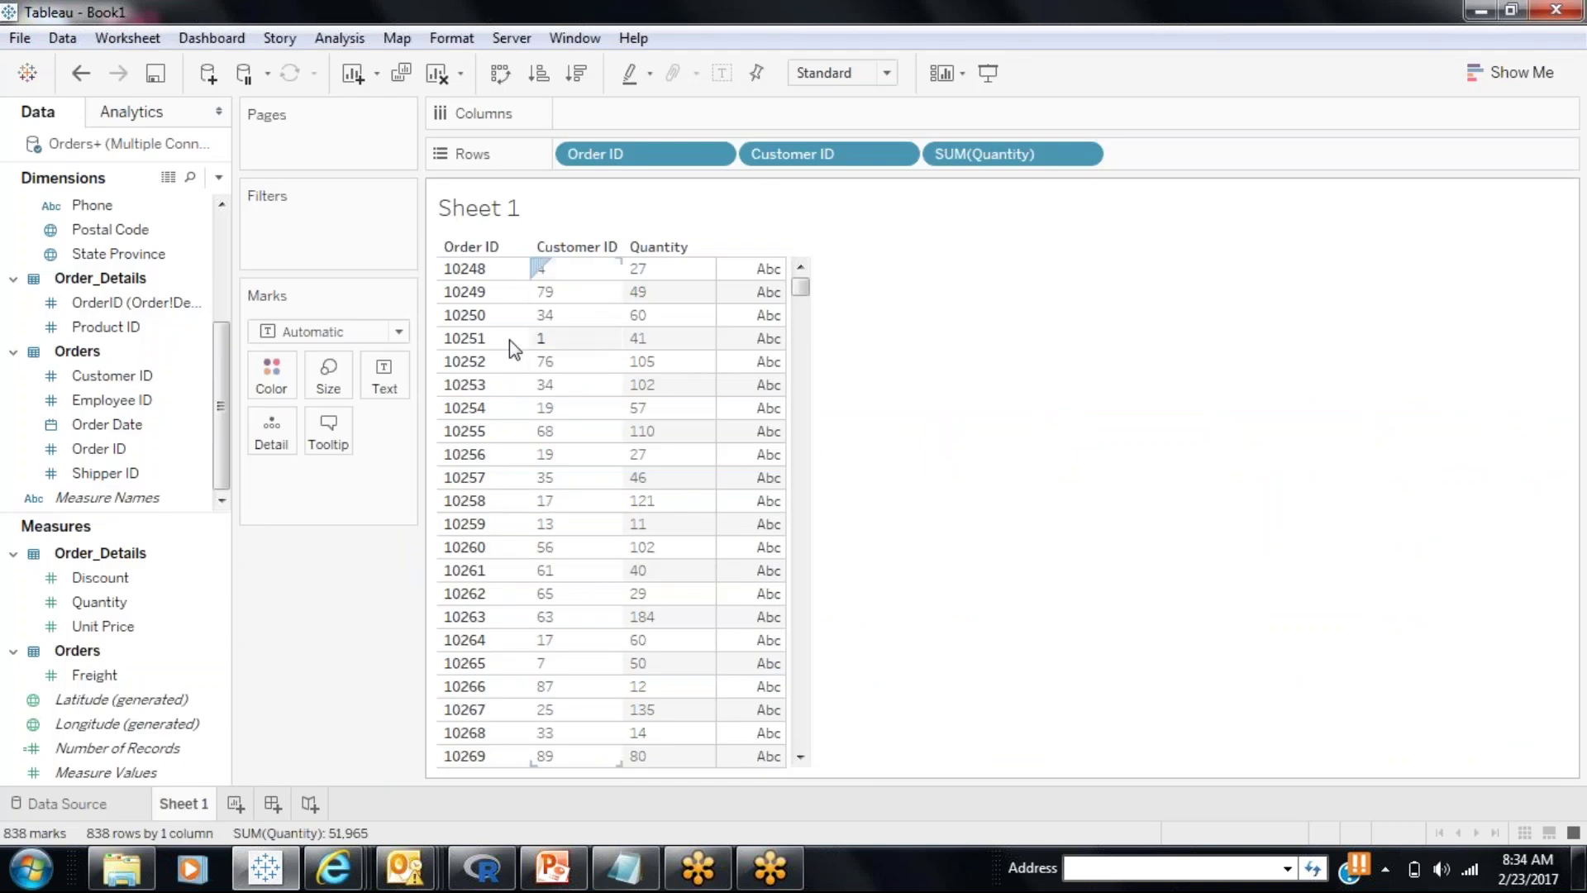
mouse_move(221, 428)
mouse_down()
mouse_move(220, 320)
mouse_move(686, 161)
mouse_move(1015, 175)
mouse_move(926, 161)
mouse_up()
drag(885, 231, 878, 227)
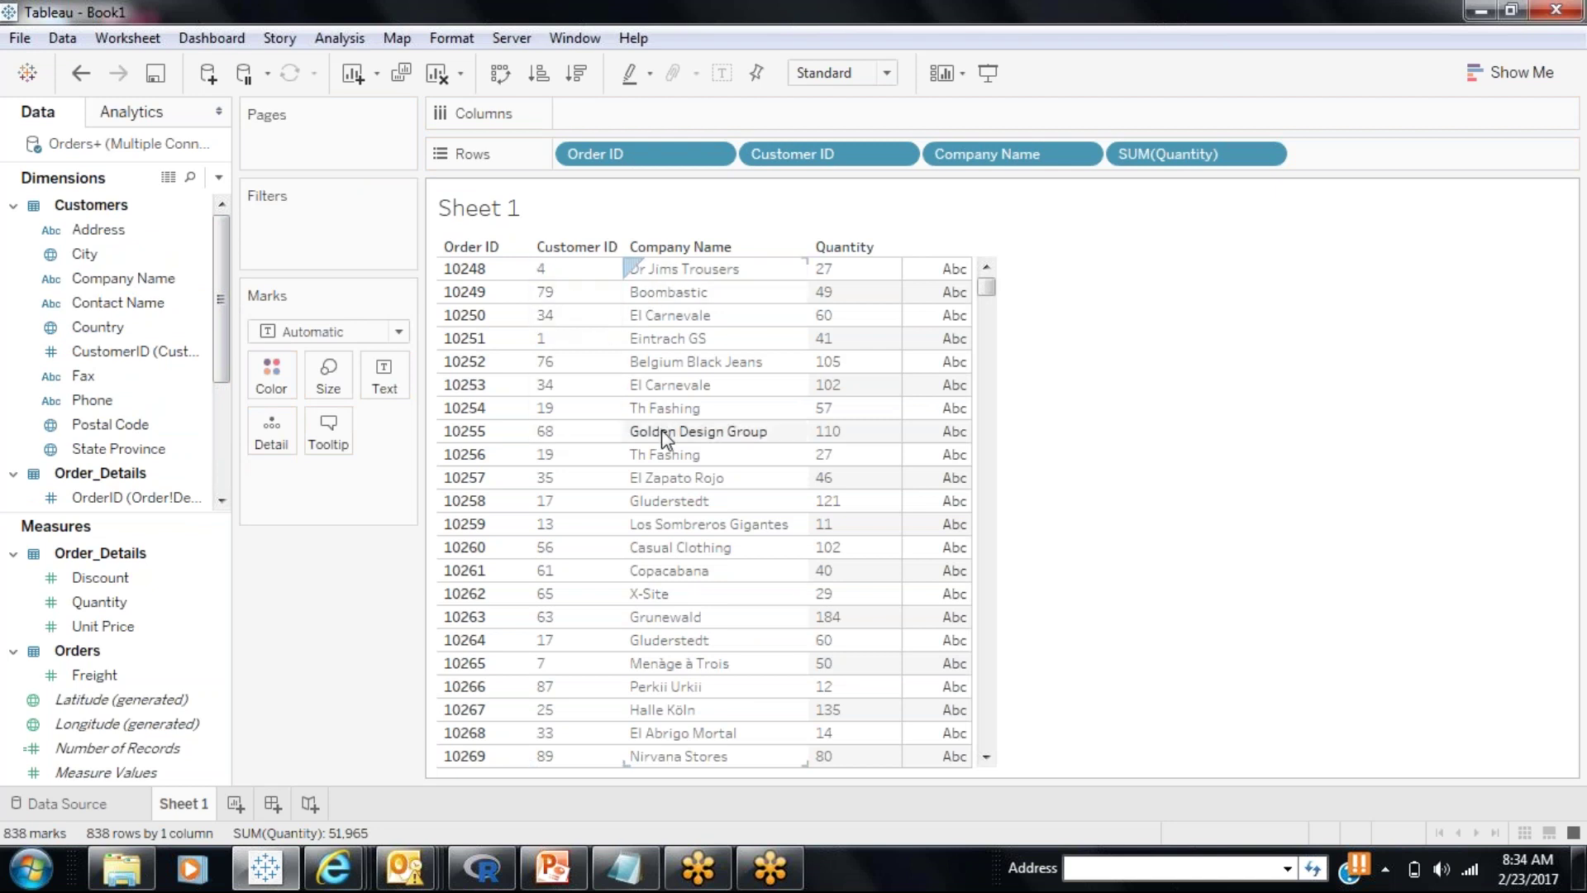
drag(815, 153, 264, 550)
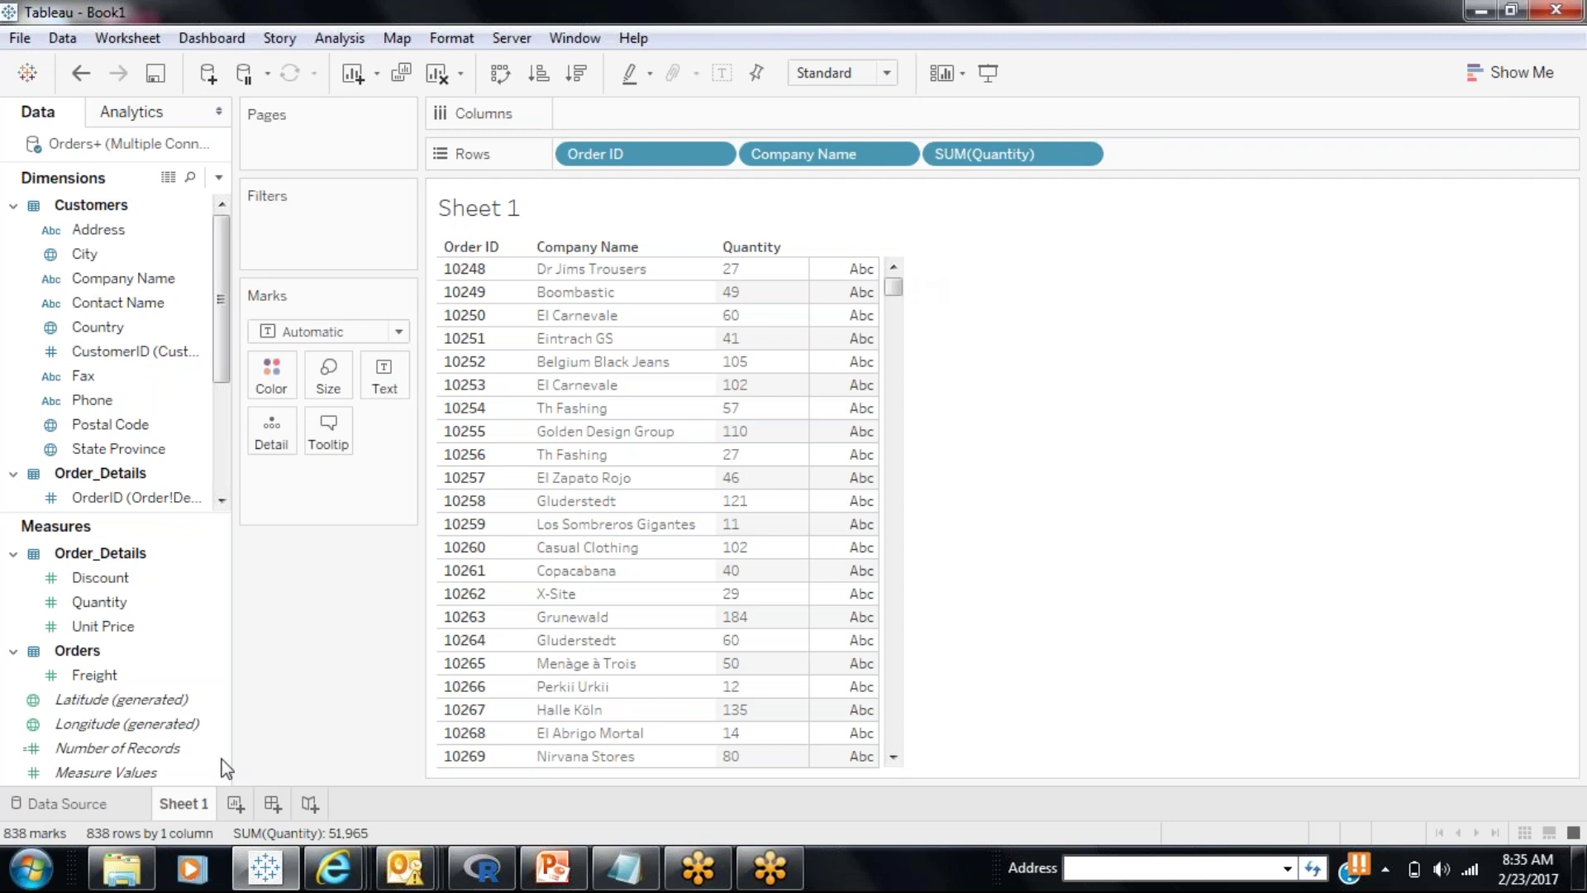
Step: Add Employee ID from Orders to Sheet 1's rows between Order ID and Company Name
click(96, 814)
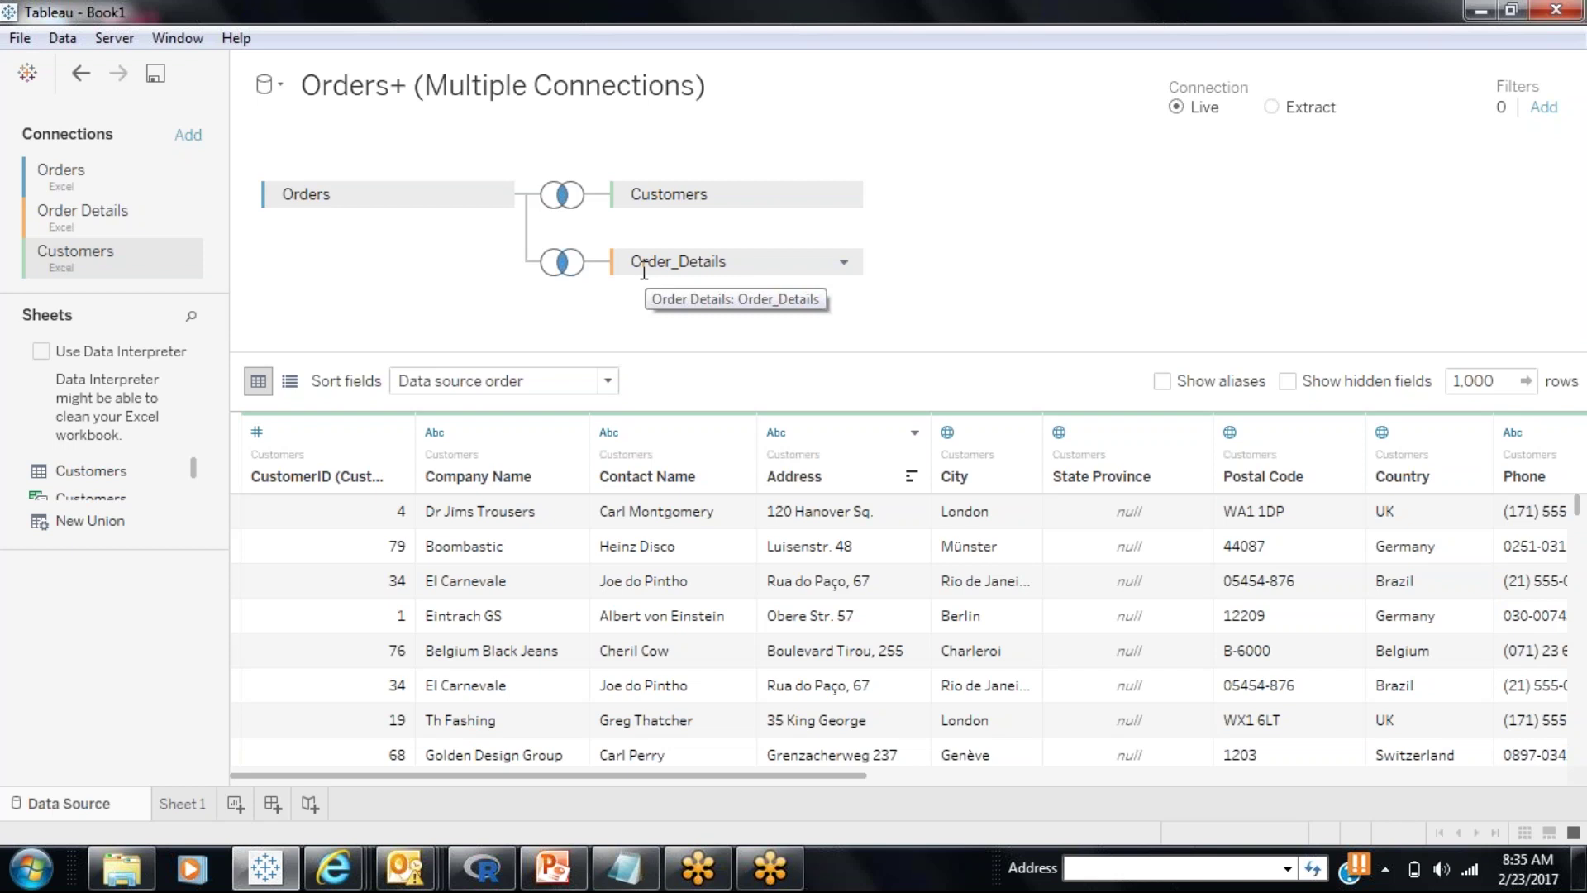
click(182, 806)
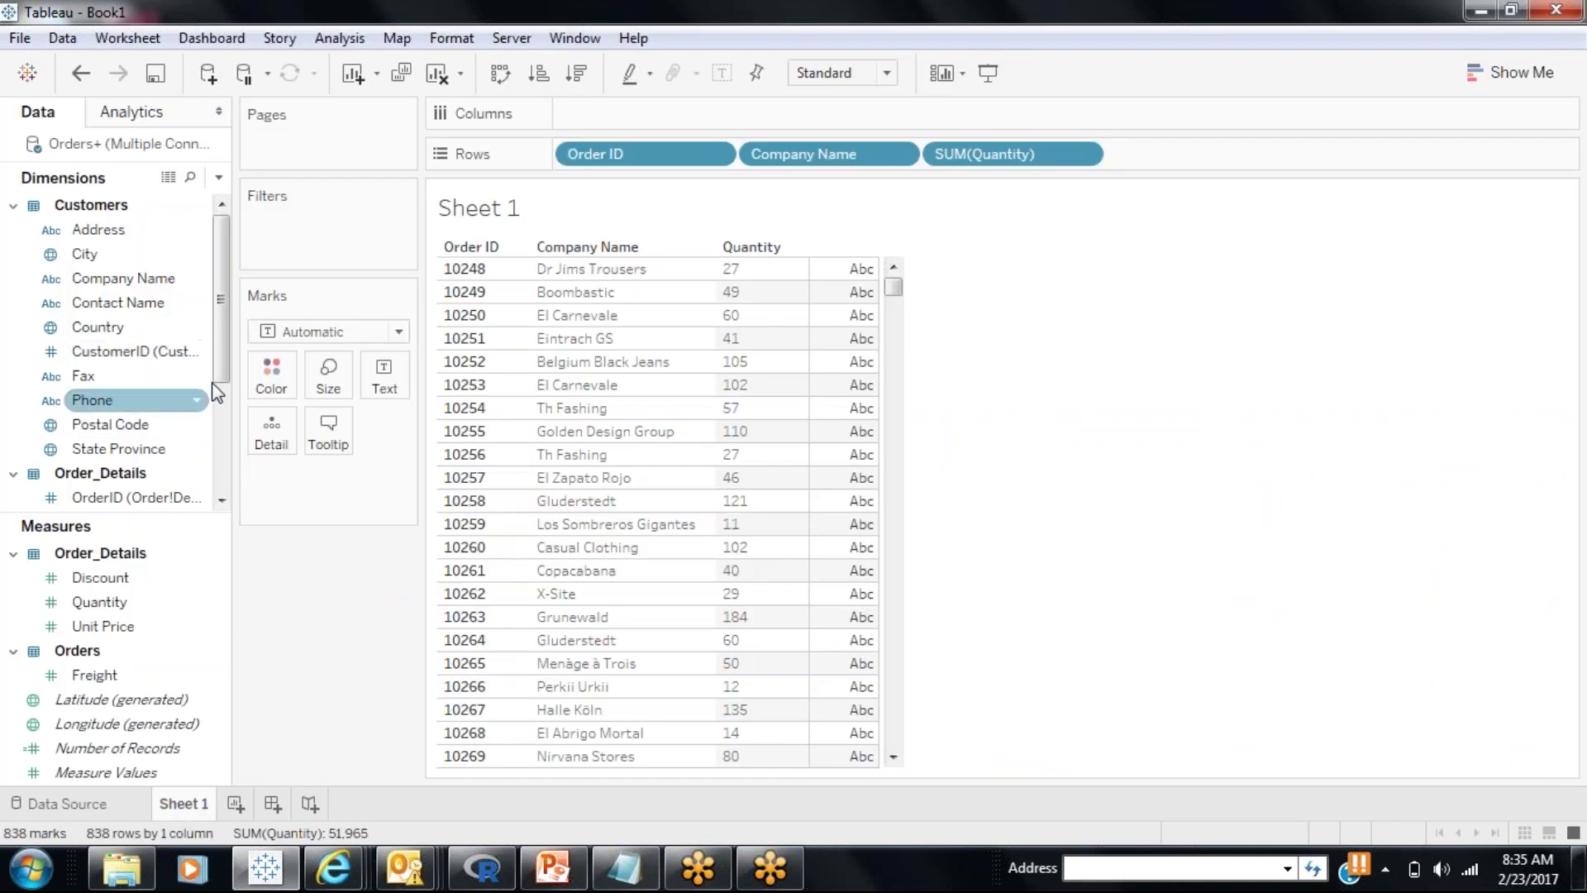
drag(216, 354, 220, 450)
mouse_move(124, 424)
mouse_down()
mouse_move(620, 225)
mouse_move(941, 189)
mouse_move(742, 155)
mouse_up()
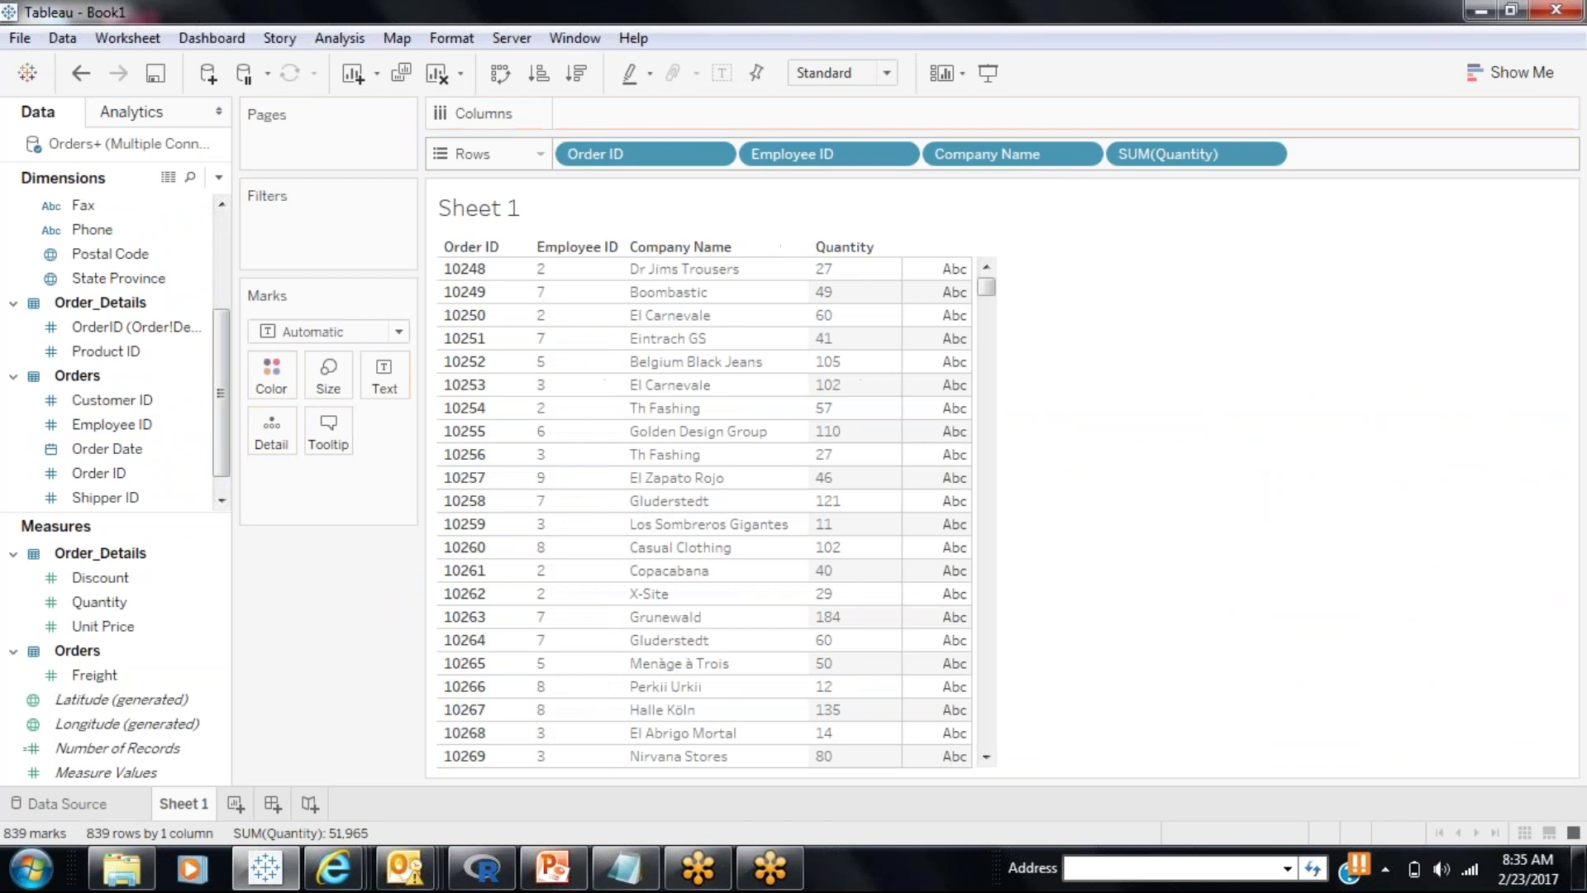
Step: Add a connection to the EmpLoyeeMaster Excel workbook on the data source page
click(58, 803)
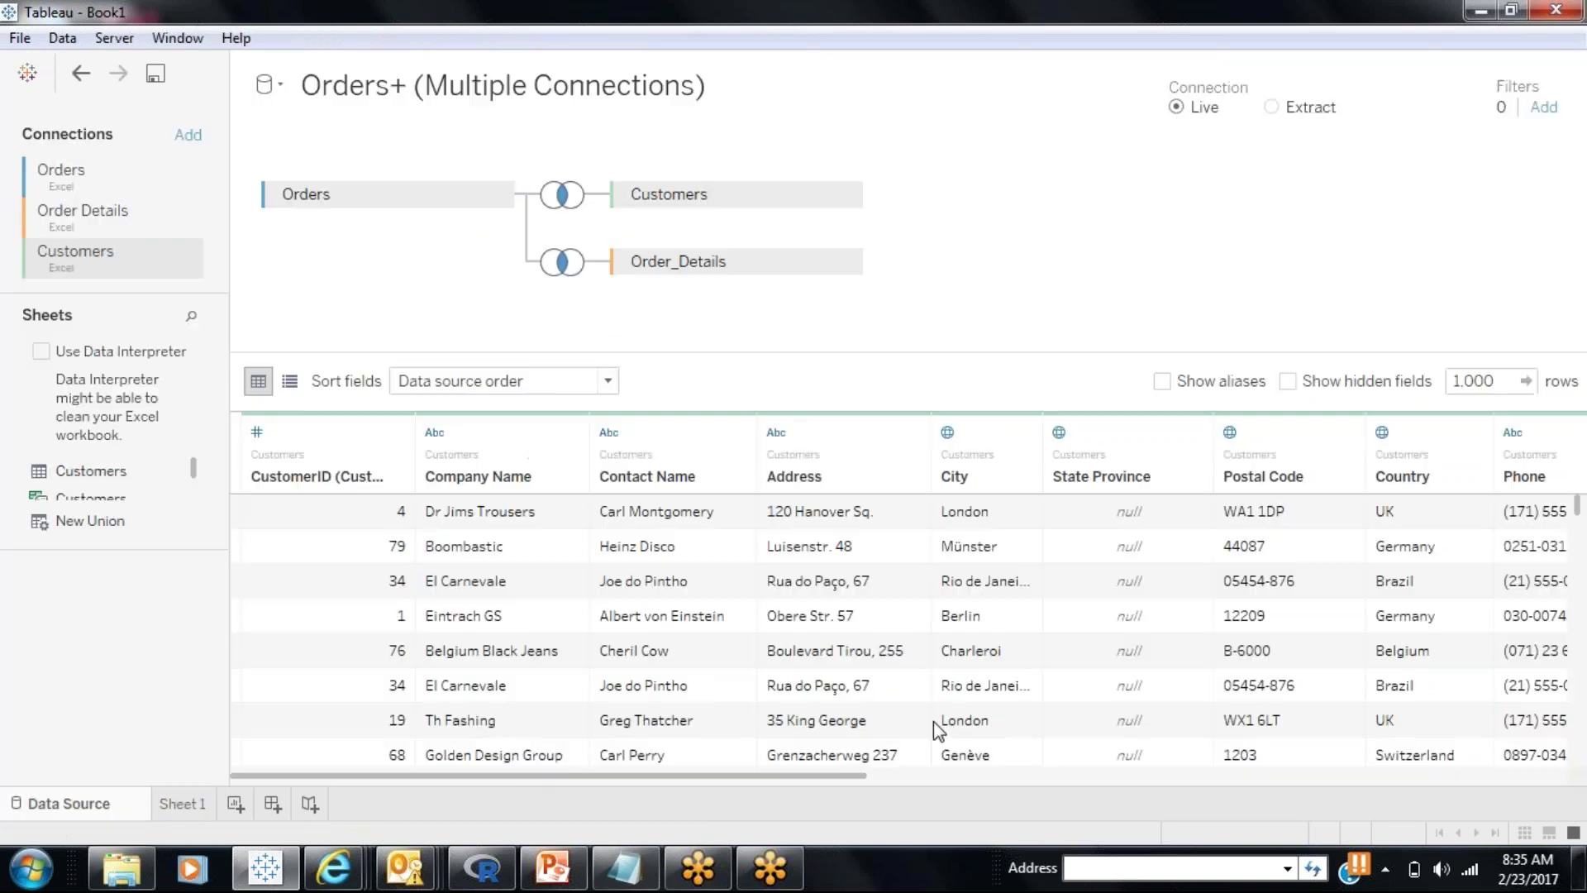
click(187, 136)
click(329, 212)
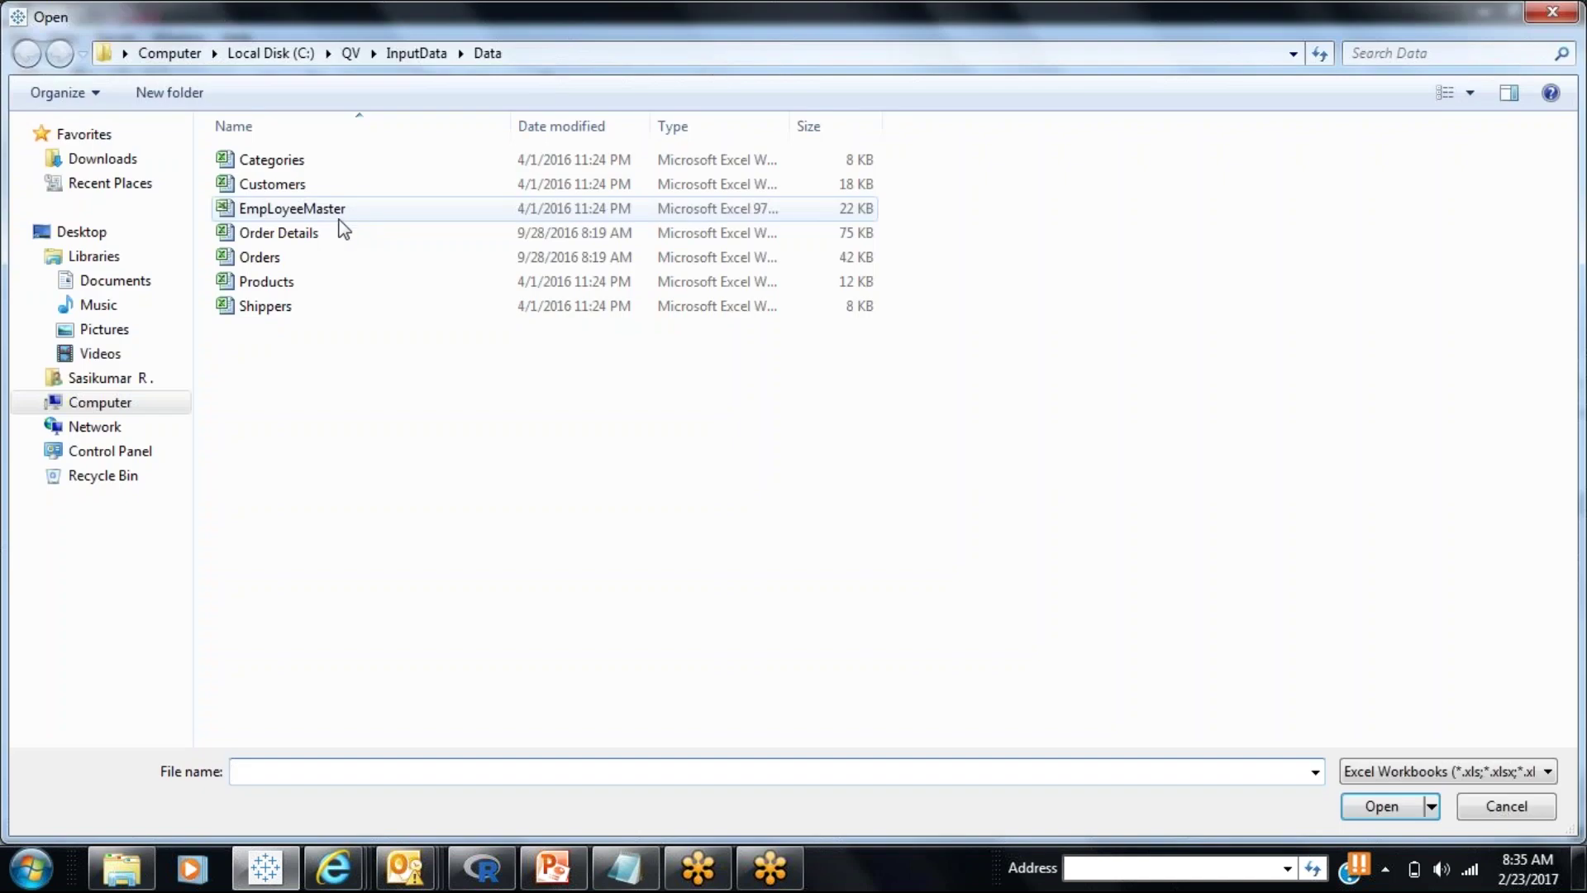
double_click(329, 212)
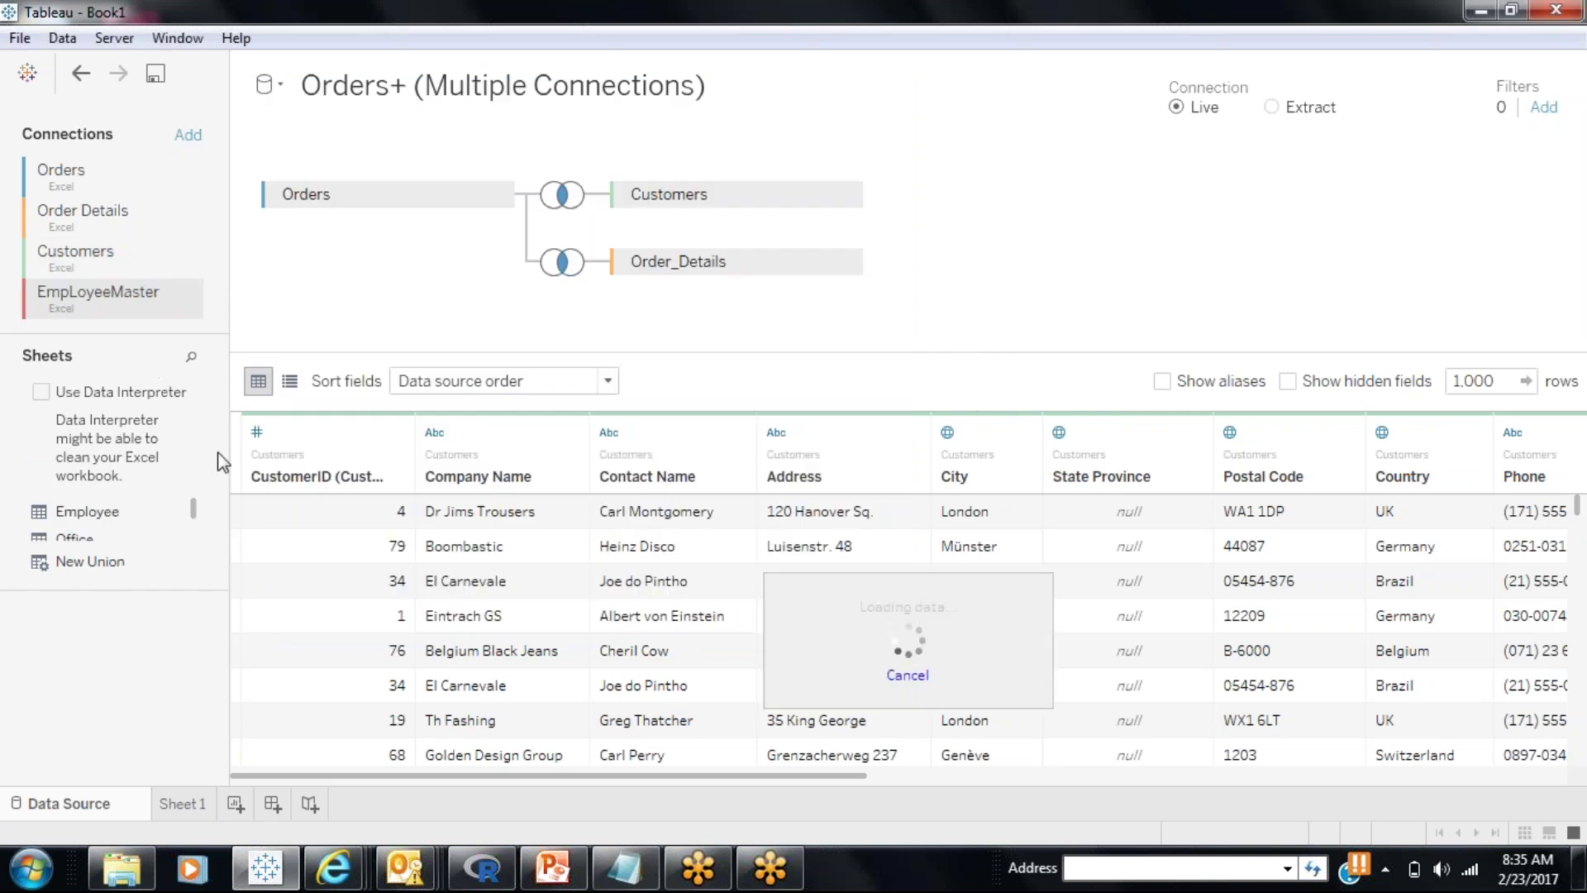
Step: Add the Employee sheet to the joined tables and look through the data source fields available for its join clause
drag(103, 511, 744, 303)
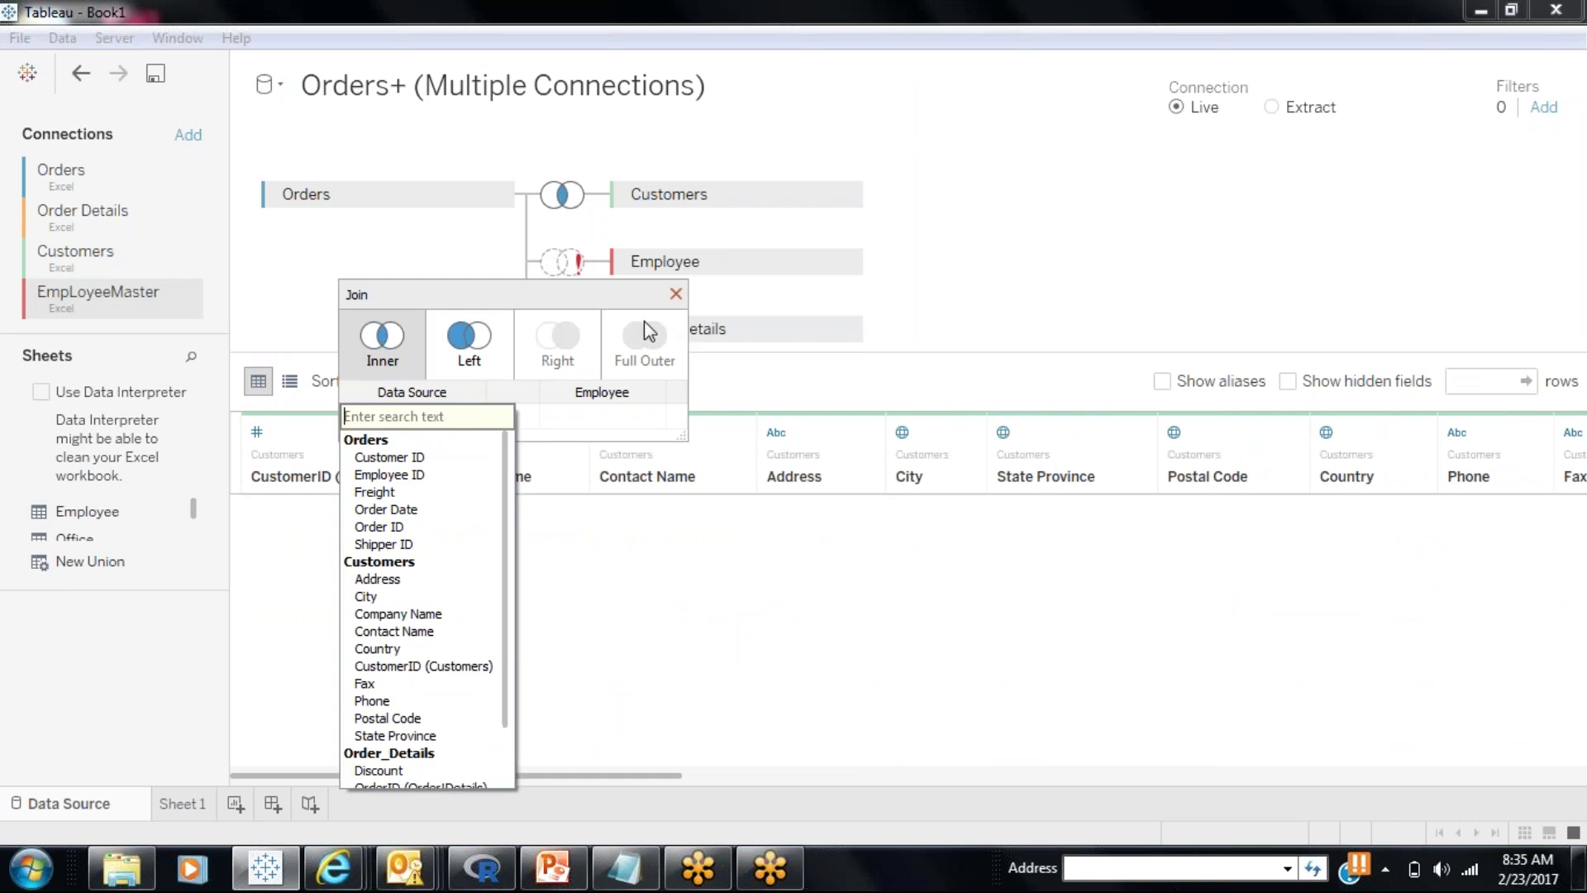
click(680, 296)
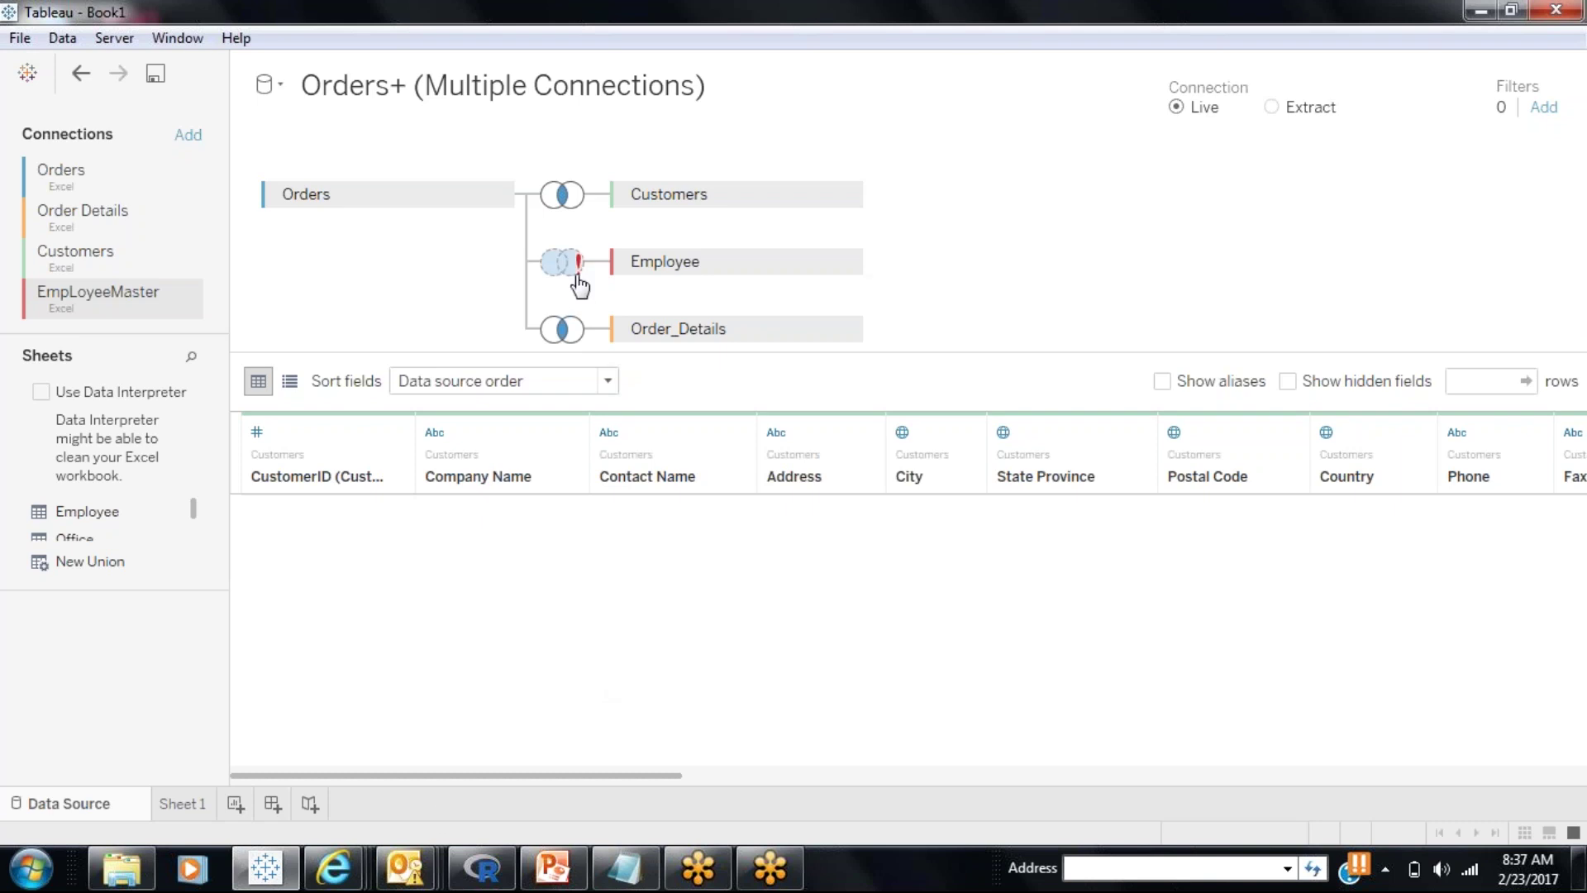
mouse_move(576, 284)
click(567, 276)
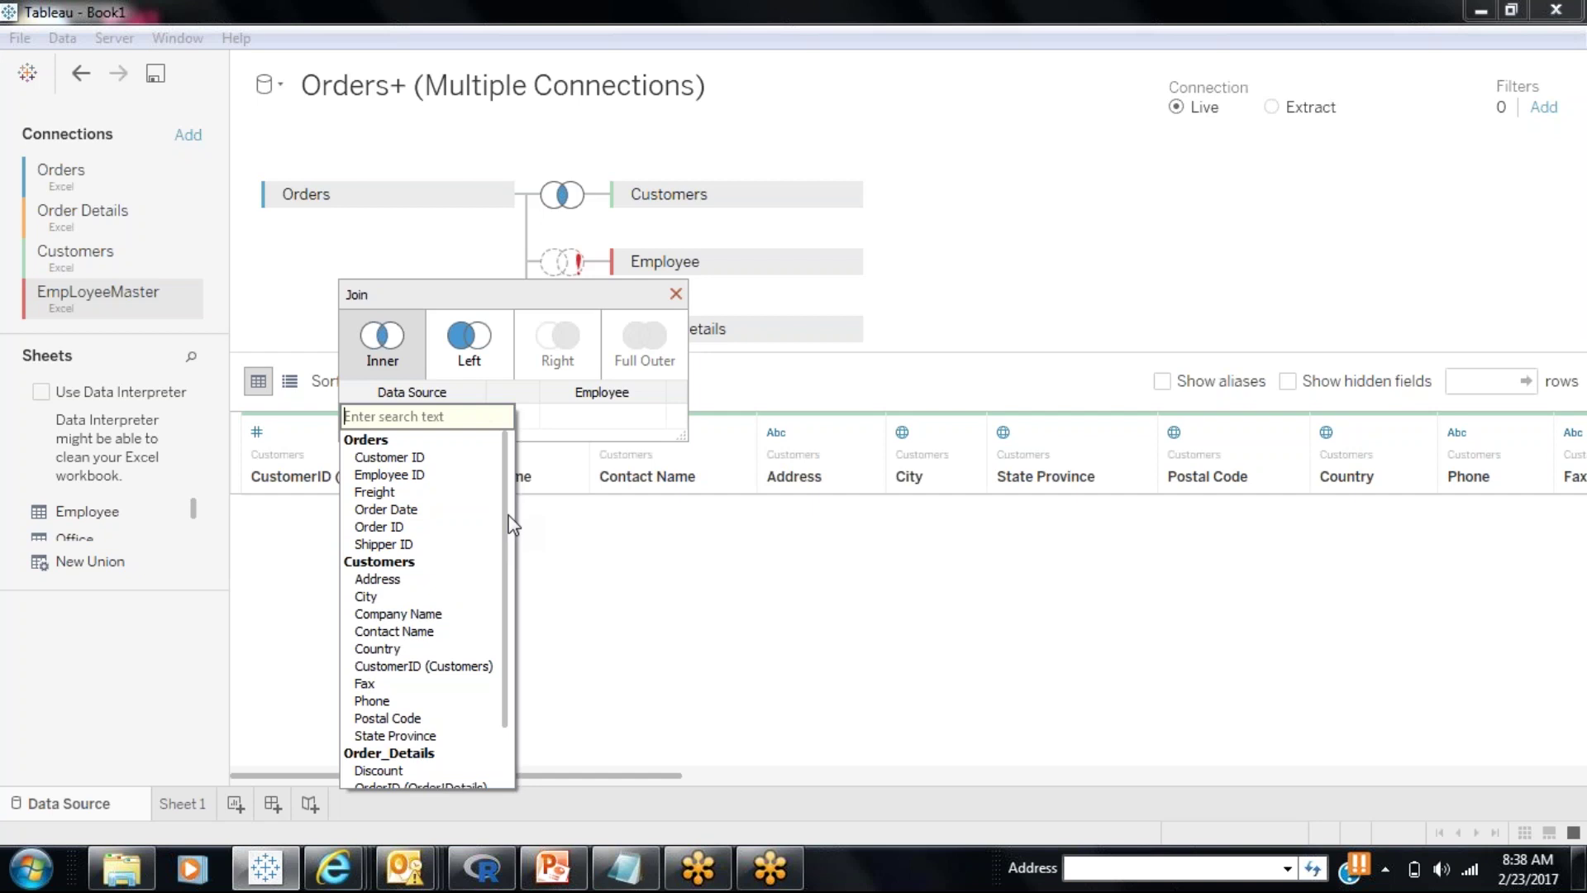
scroll(509, 594, down, 2)
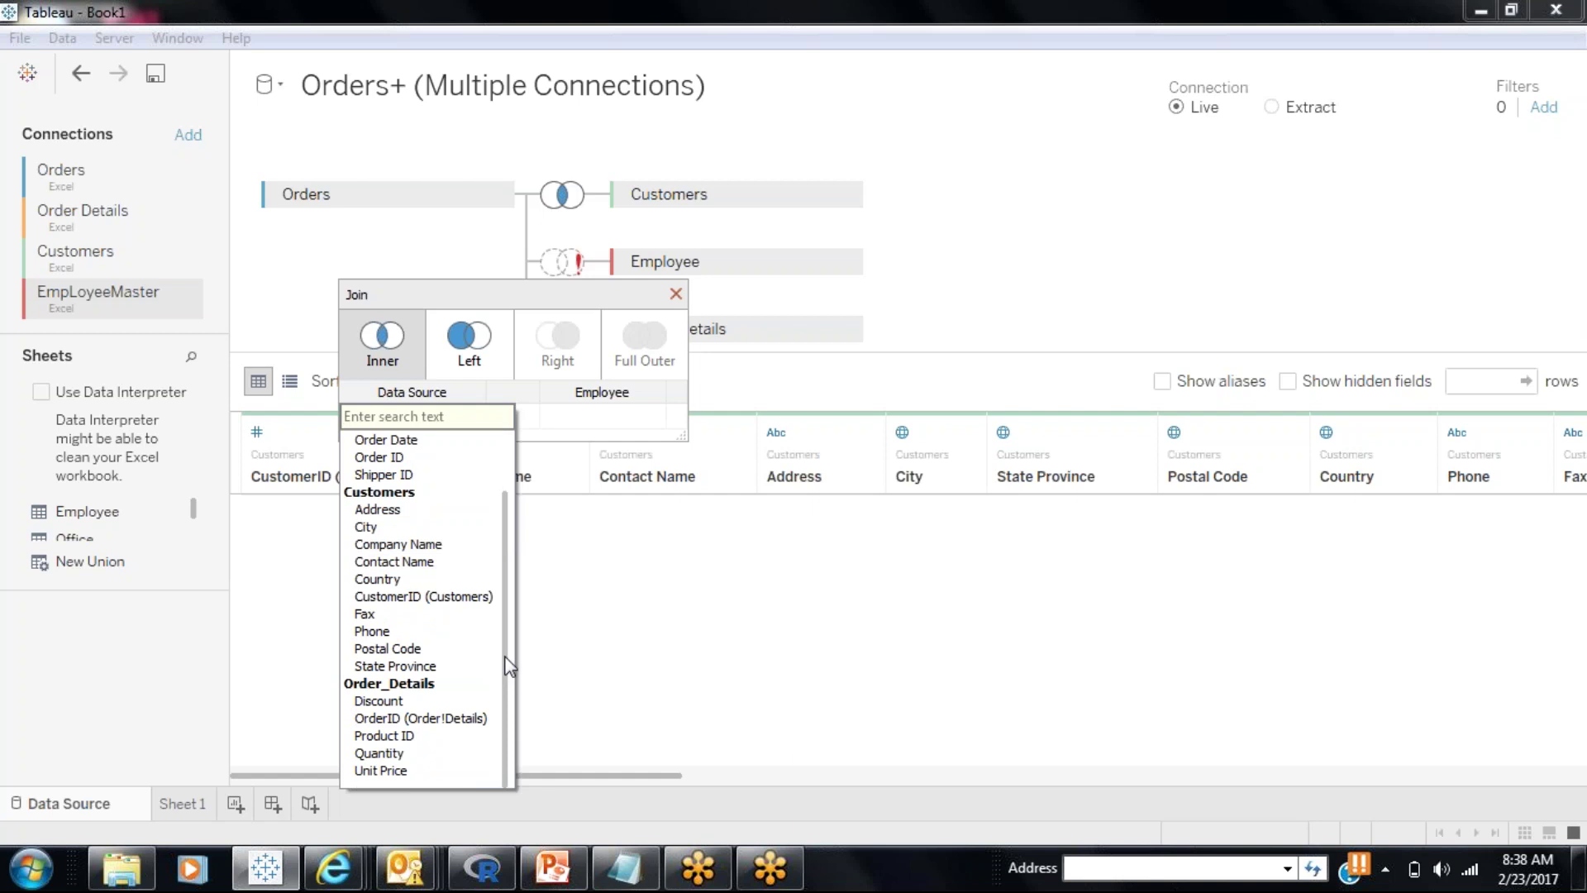
scroll(509, 657, up, 2)
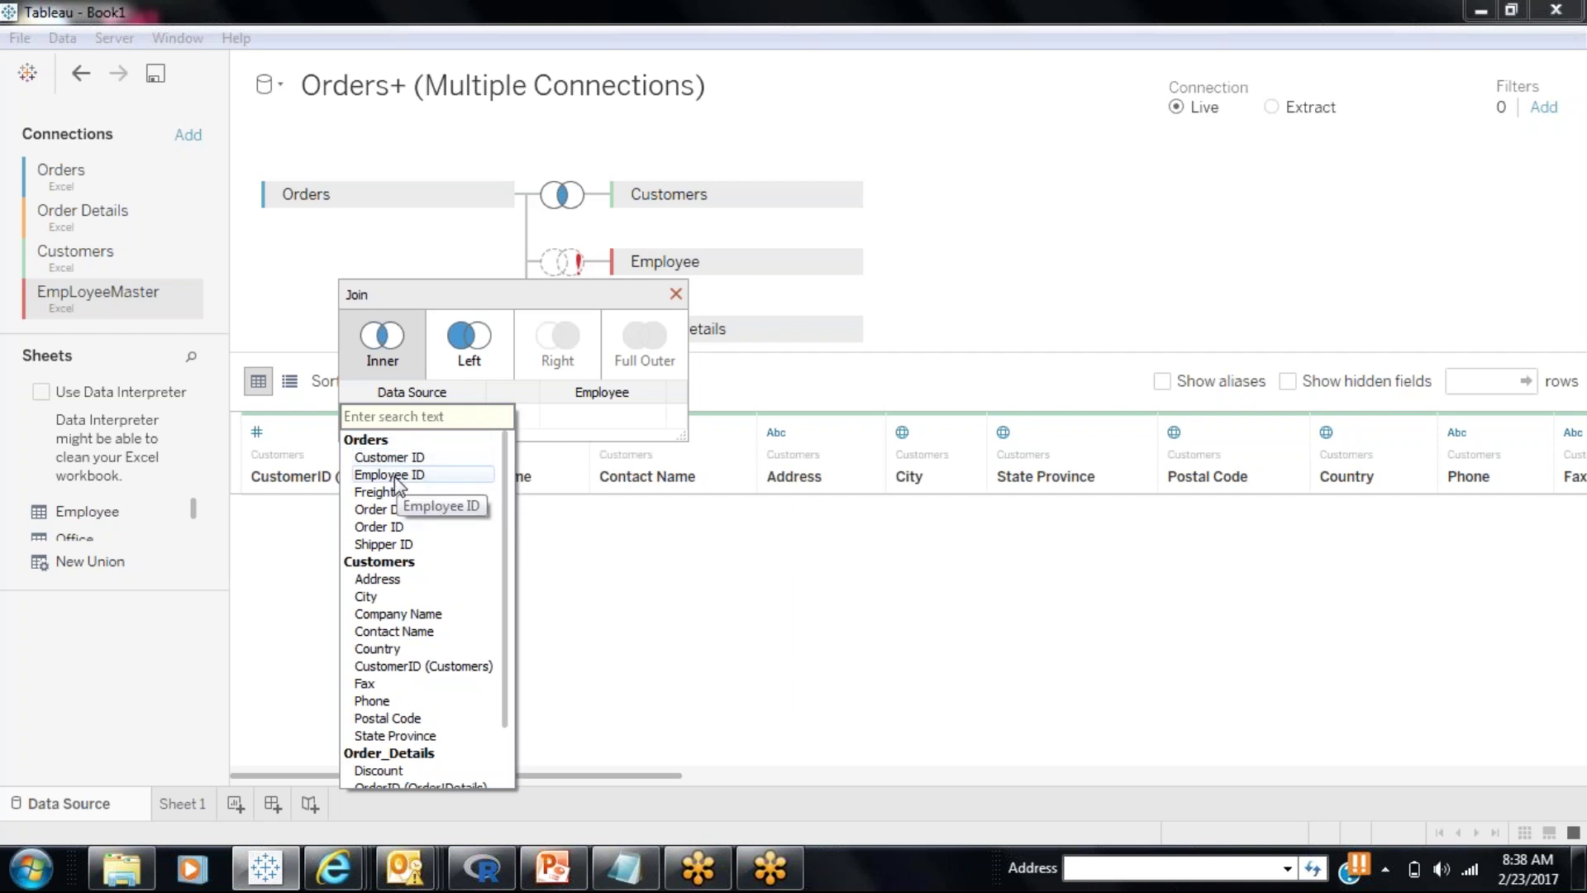
Step: Try to inner join Employee to Orders by matching Employee ID with Emp ID
click(590, 415)
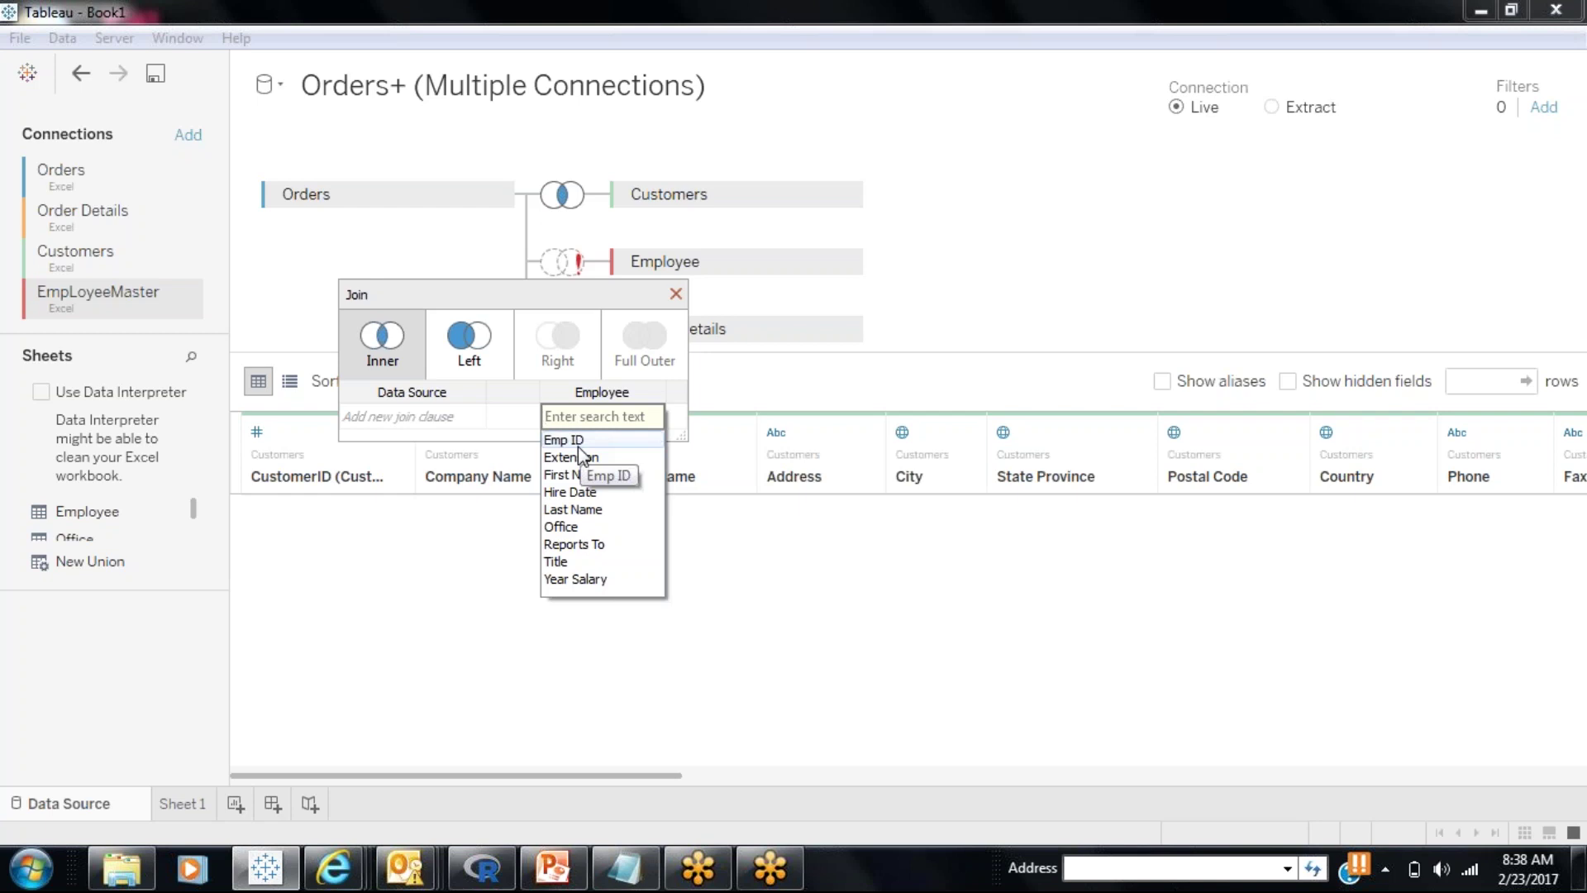
click(459, 432)
click(458, 432)
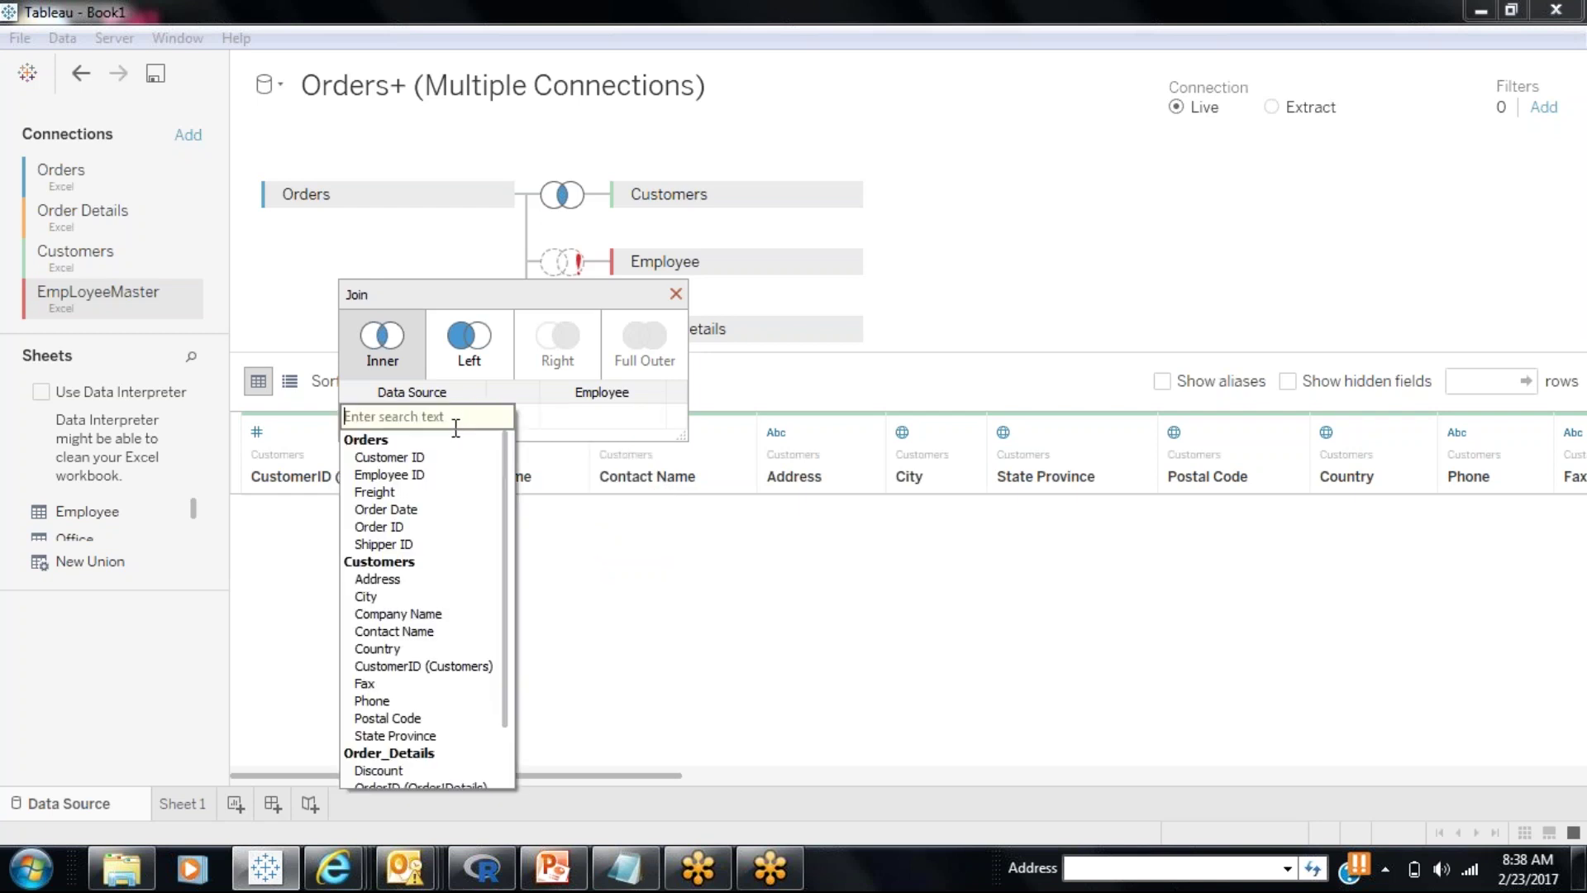
click(444, 472)
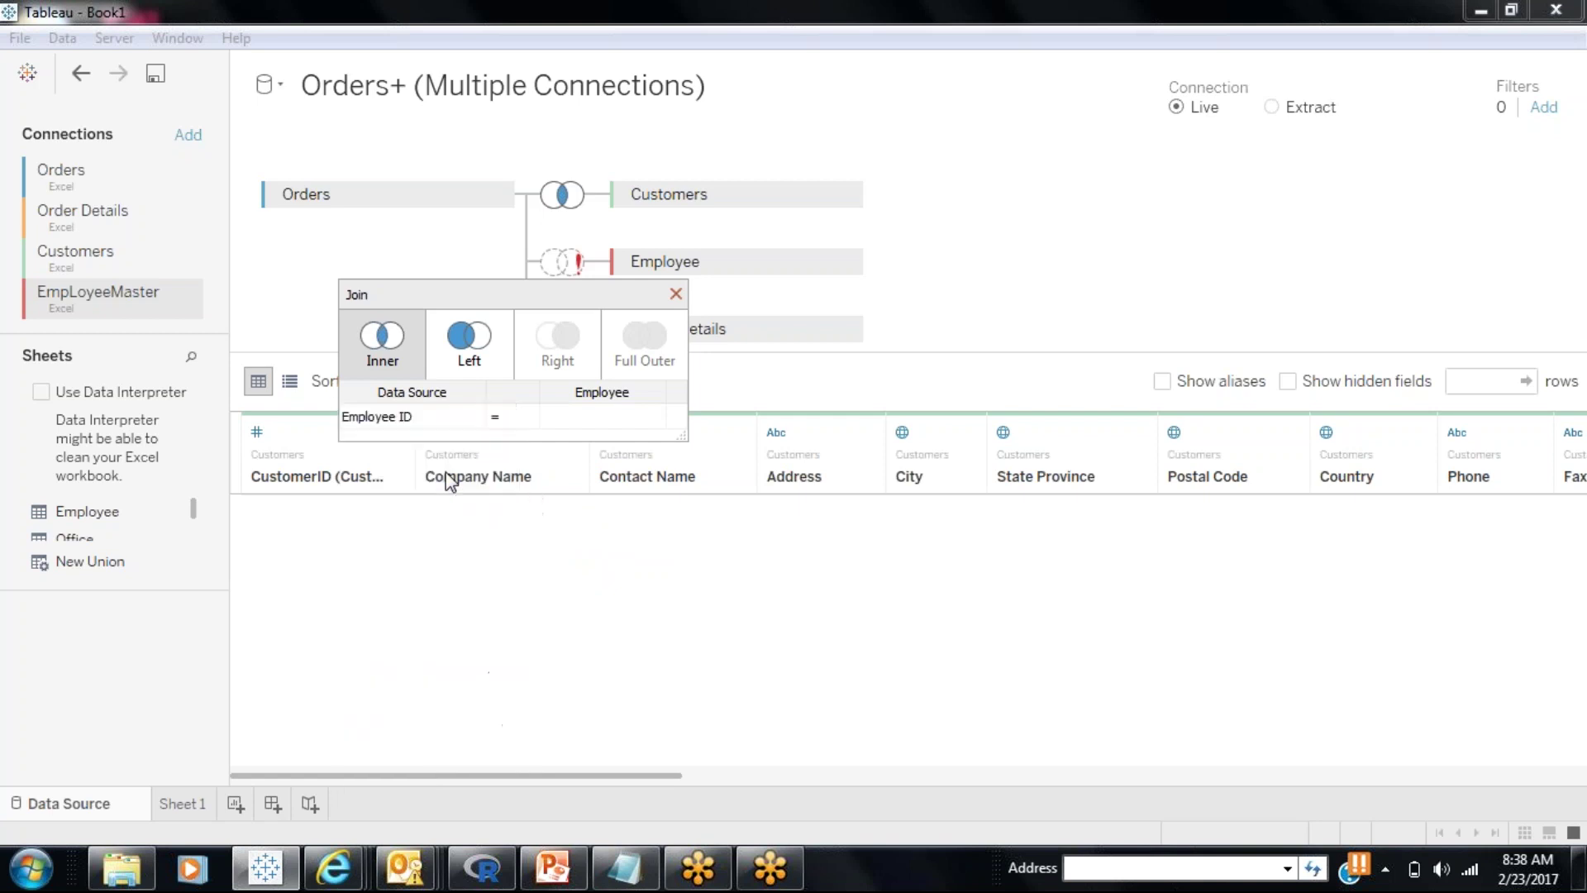
click(584, 415)
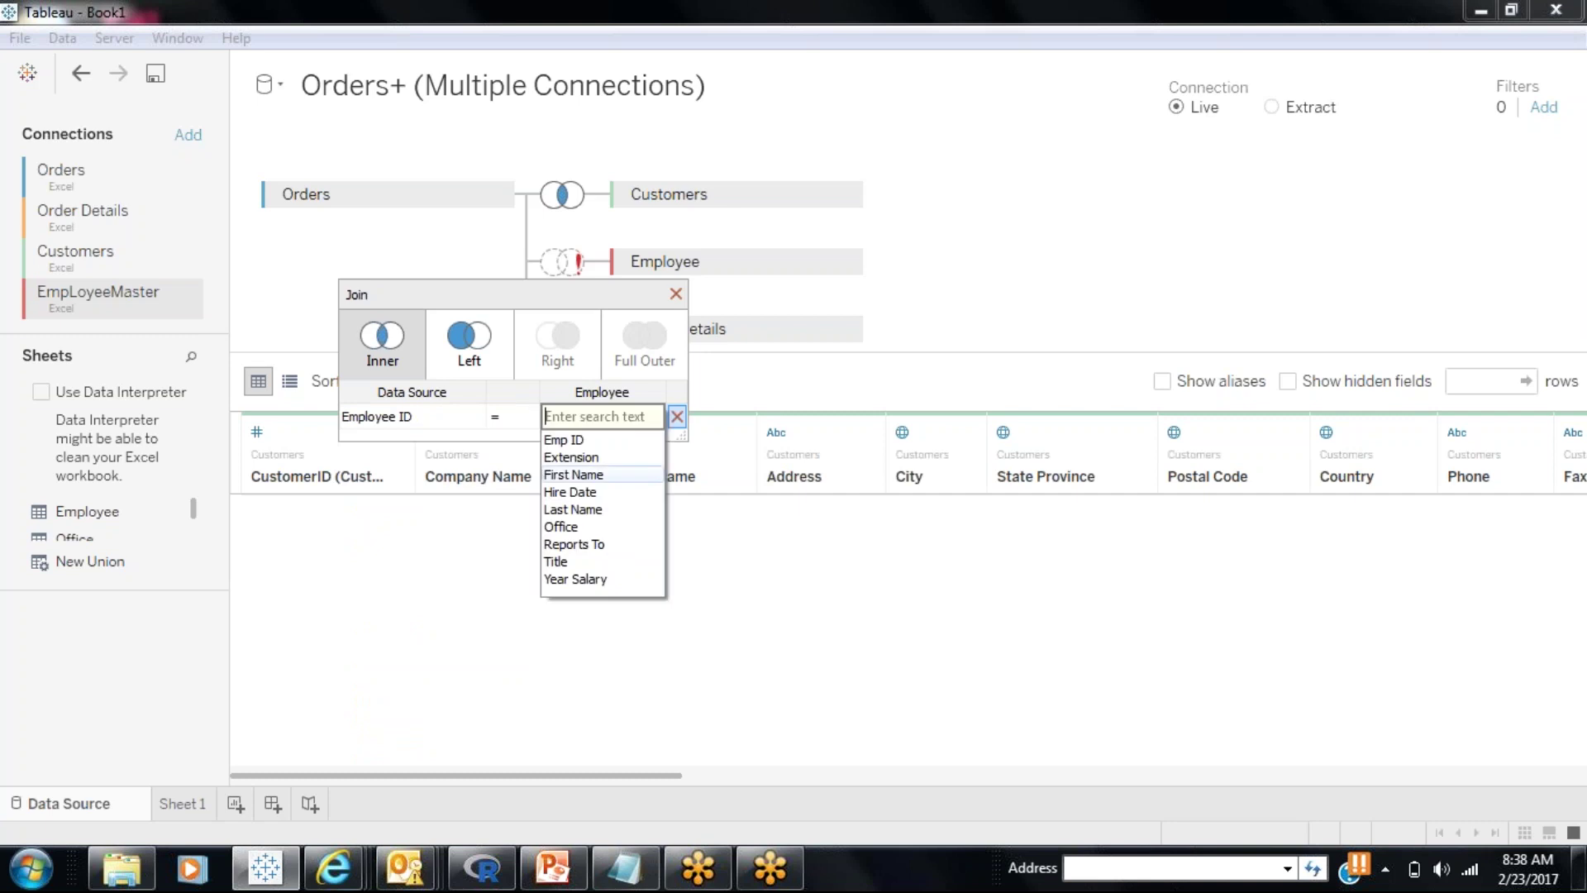
click(579, 440)
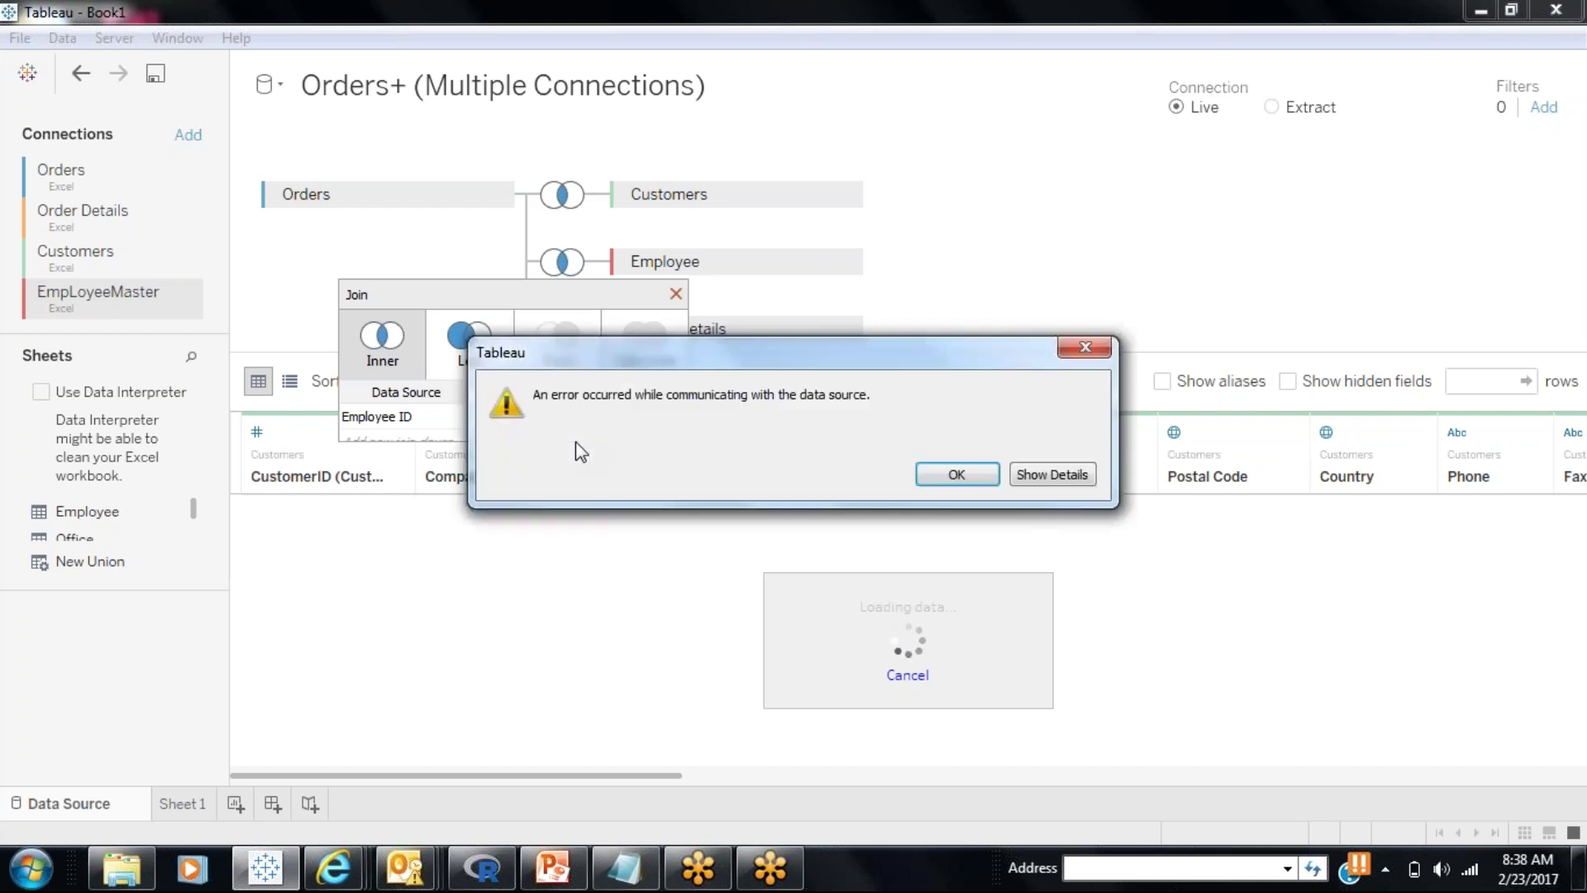
click(951, 478)
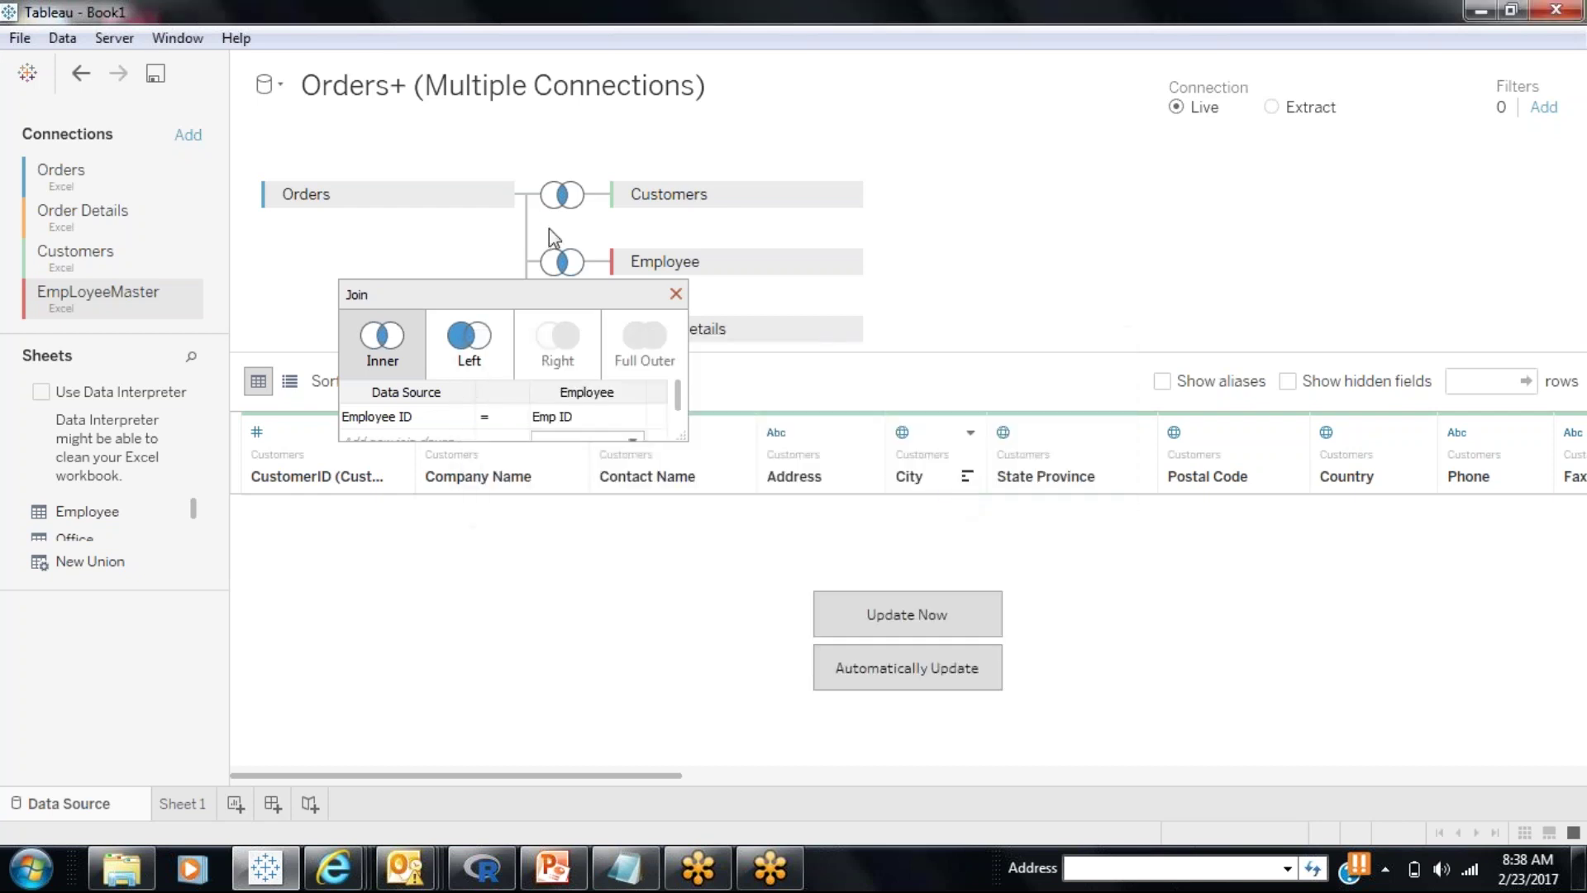
click(677, 295)
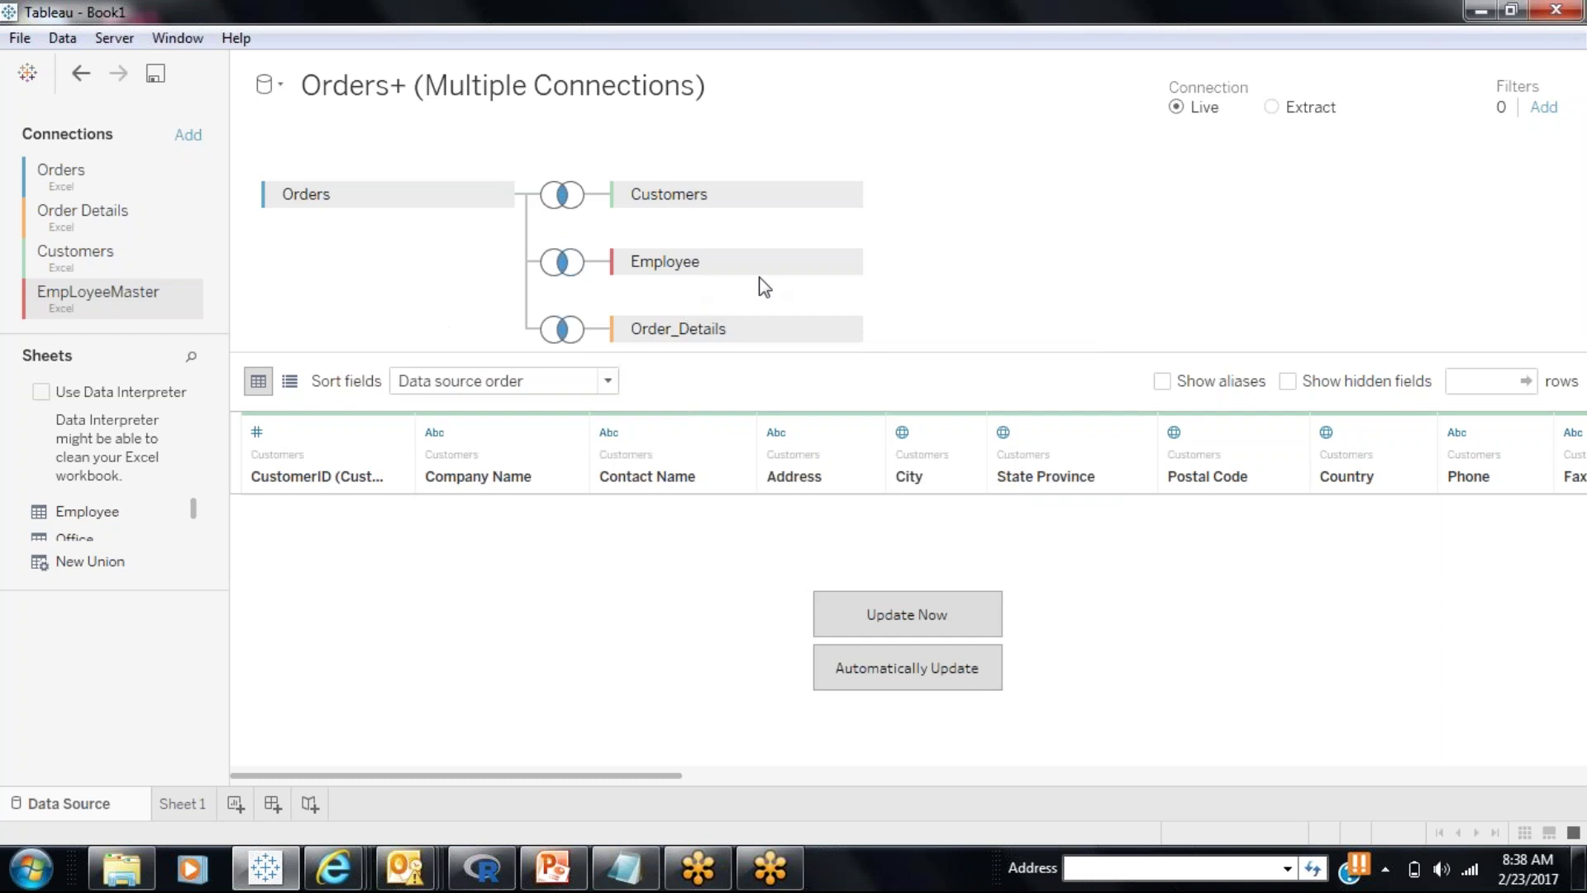
Step: Remove the Employee table from the joined tables
click(843, 262)
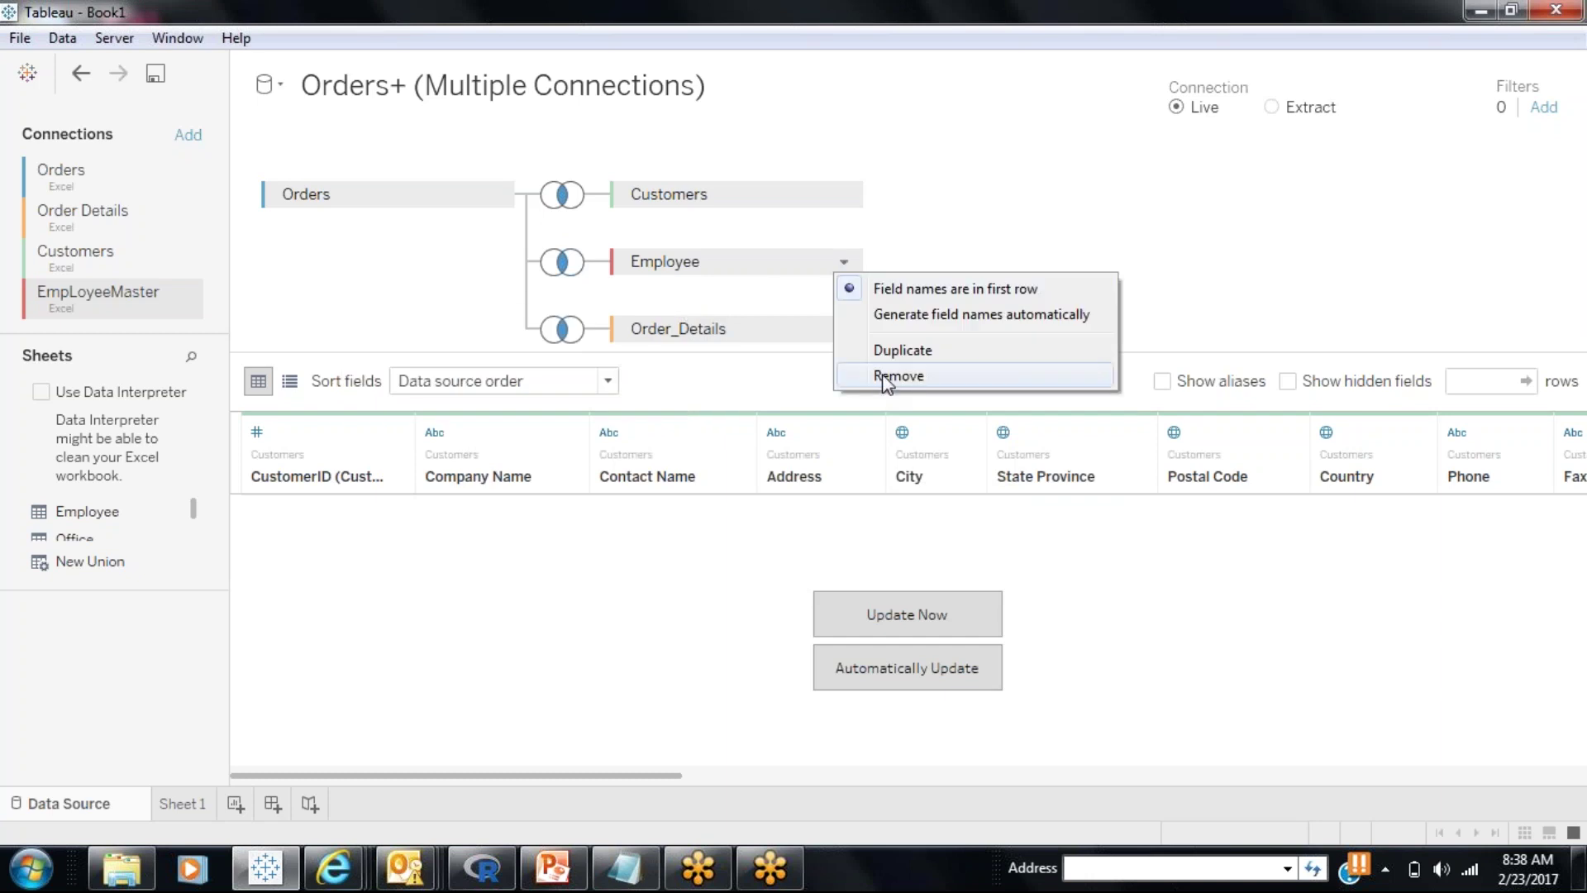
click(891, 377)
Step: Add the Employee sheet to the join again, inner joined on Employee ID = Emp ID, and update the joined data preview
drag(99, 522, 769, 335)
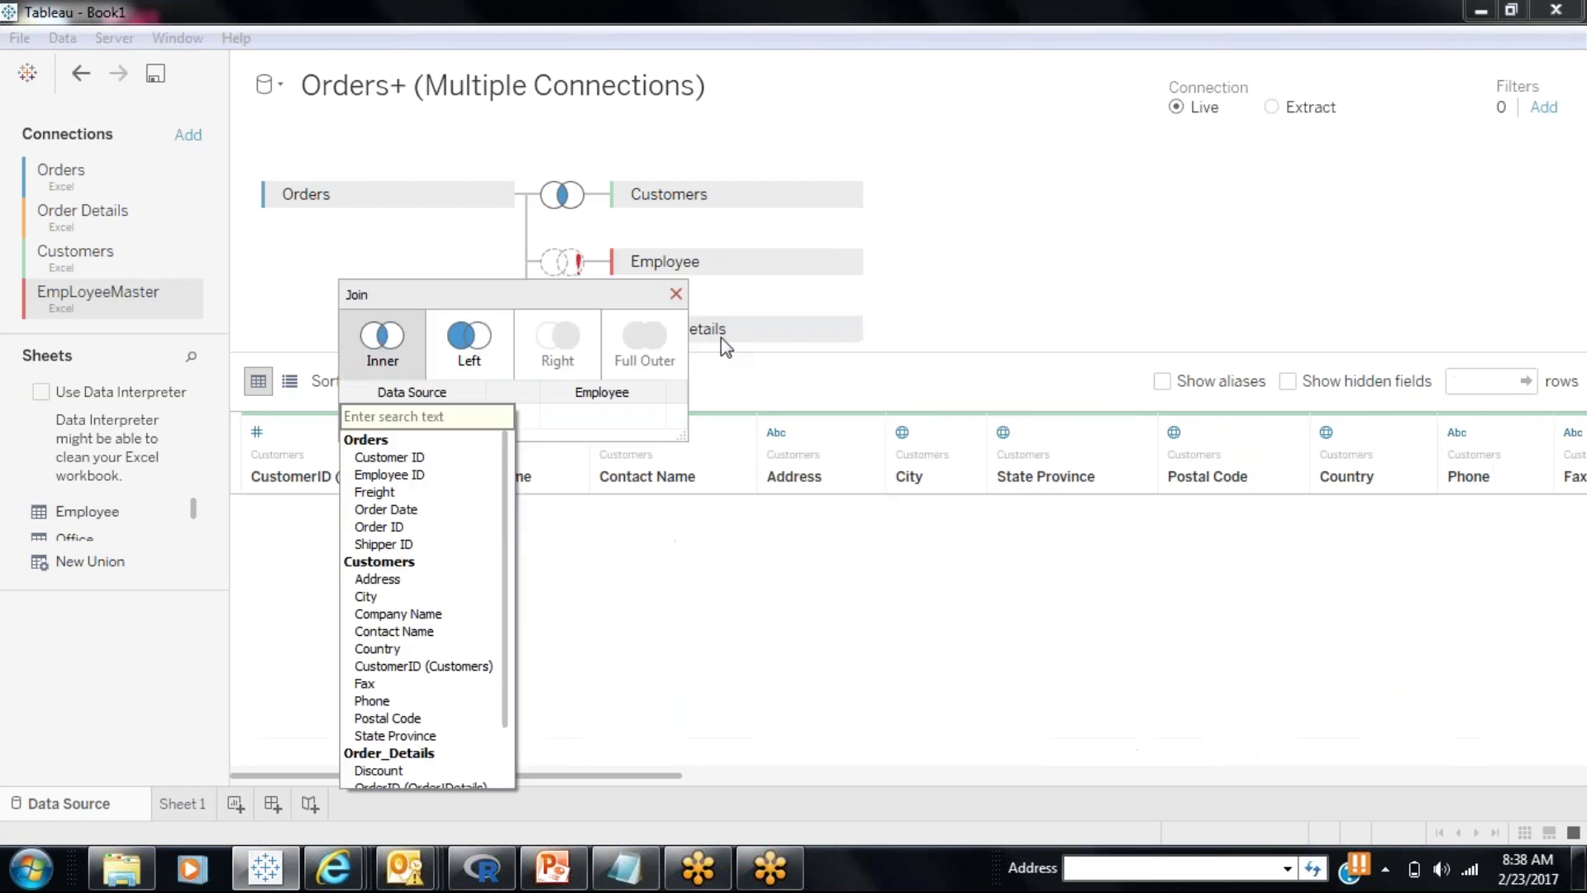
click(425, 476)
click(602, 417)
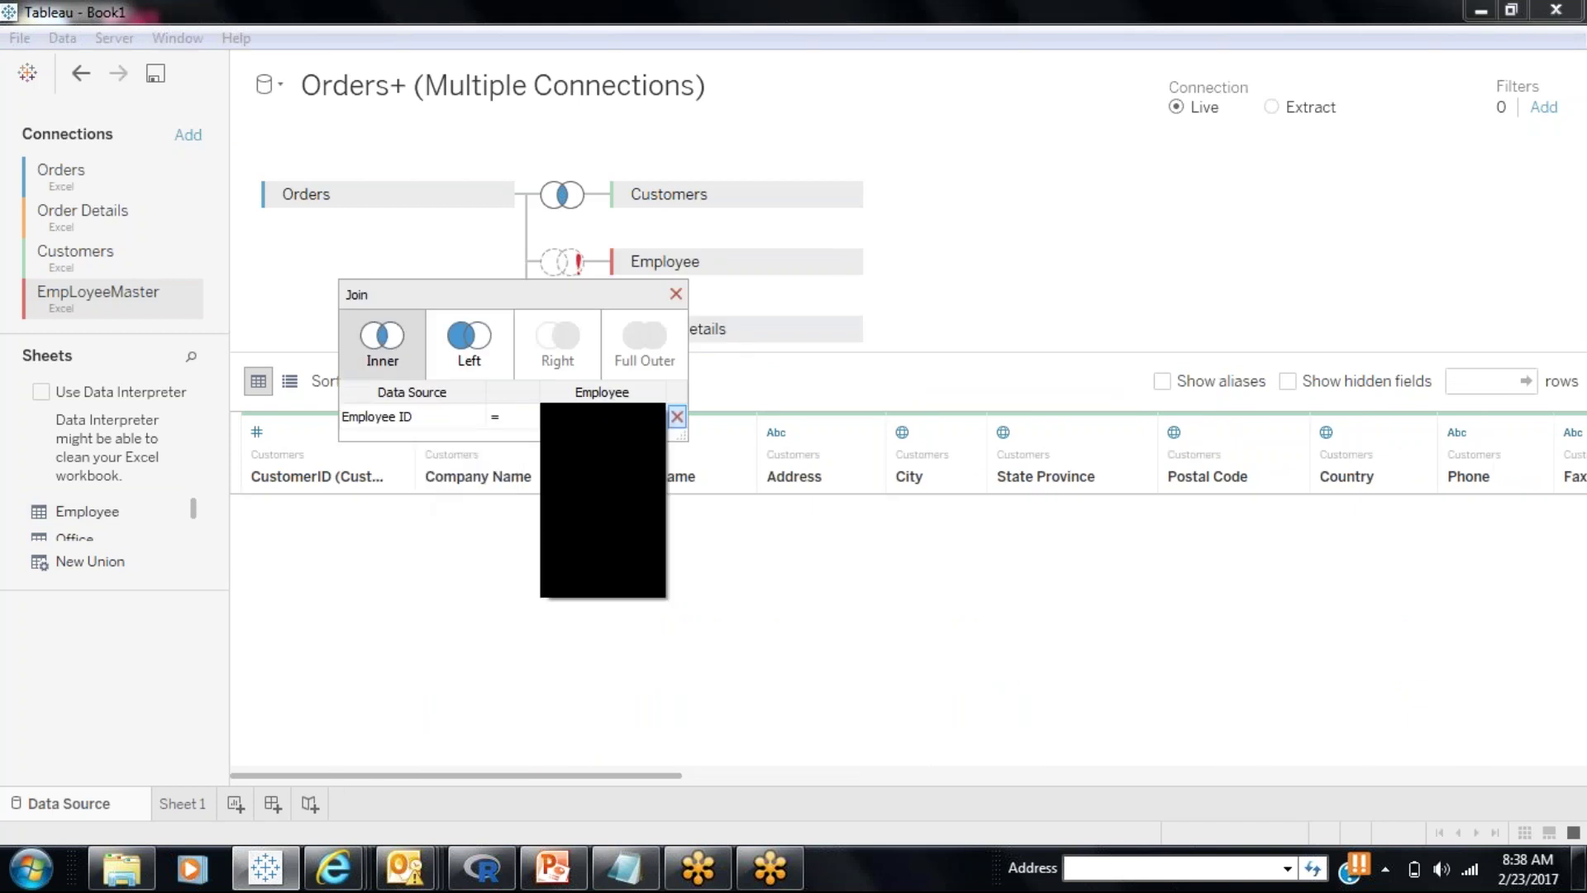
click(598, 442)
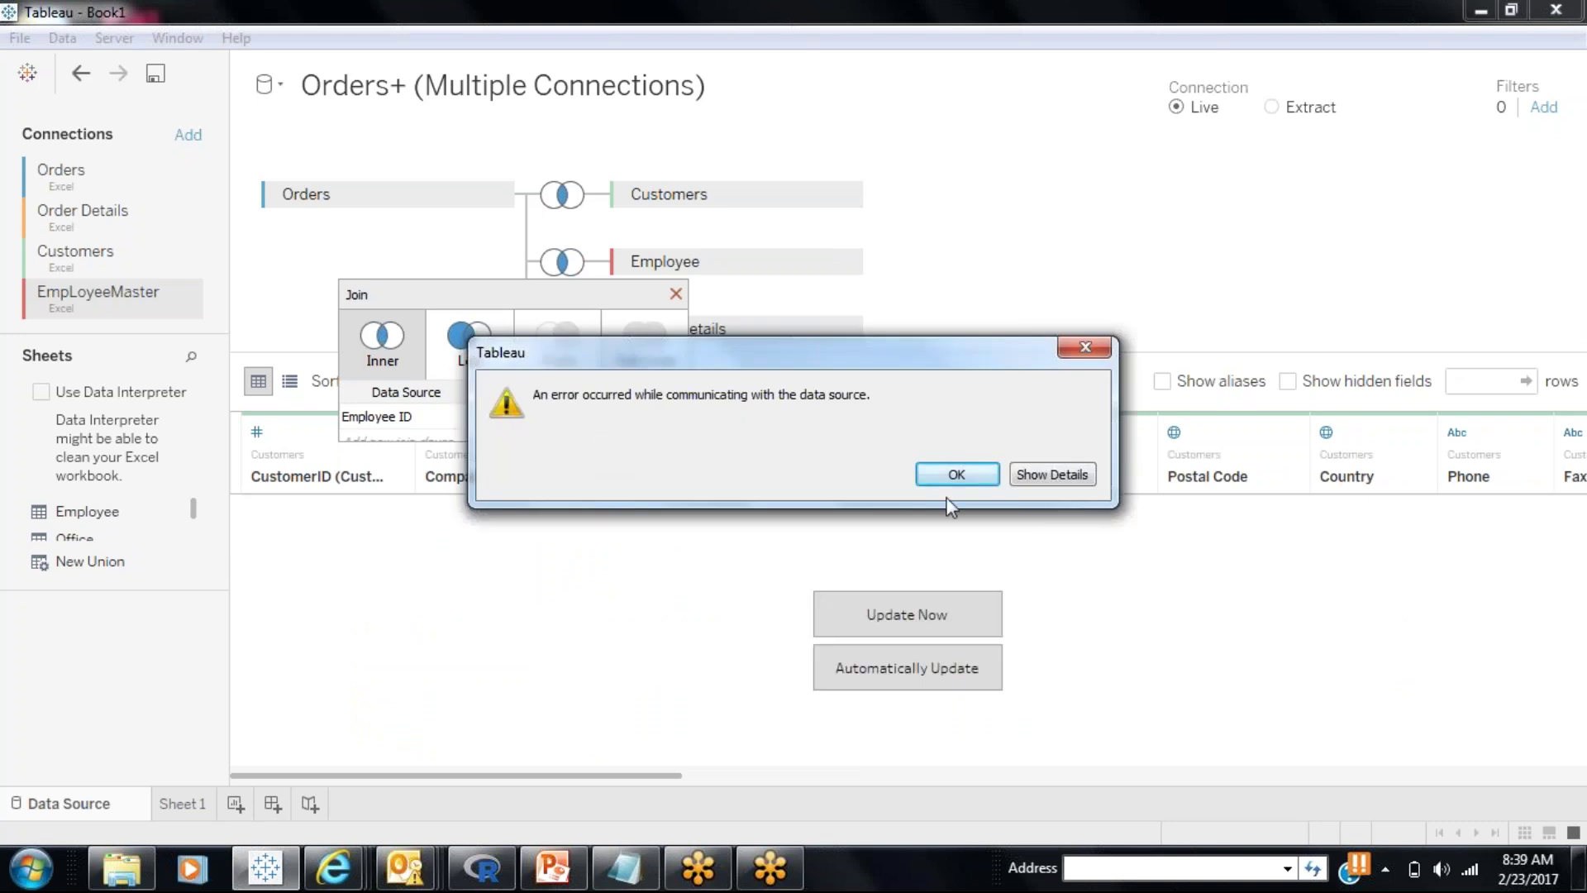
click(952, 478)
click(676, 294)
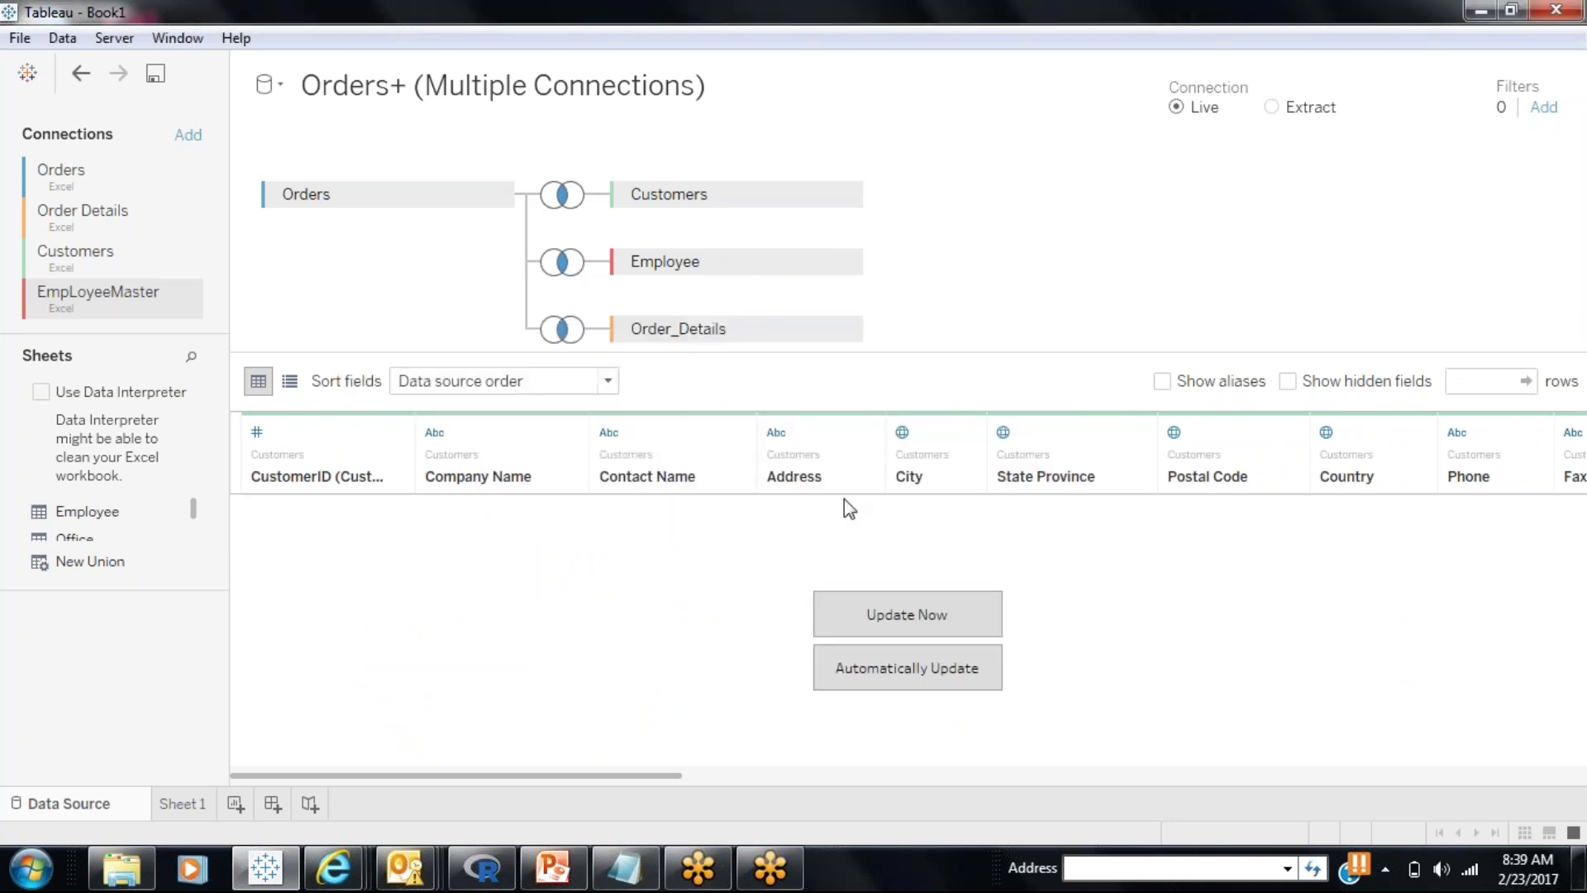
click(868, 612)
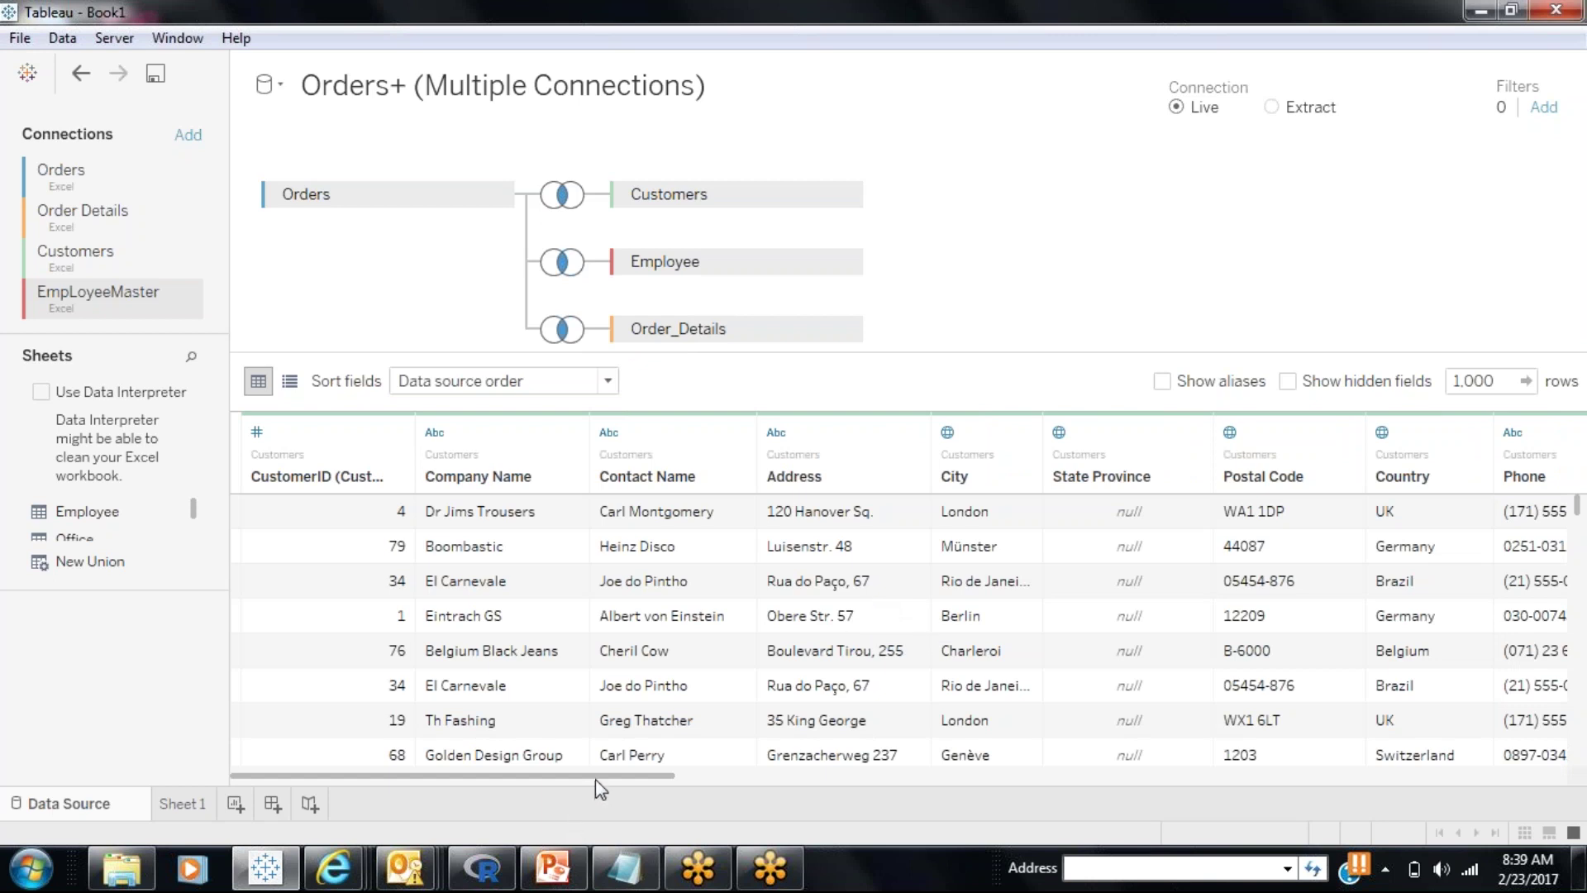
drag(595, 780, 1408, 768)
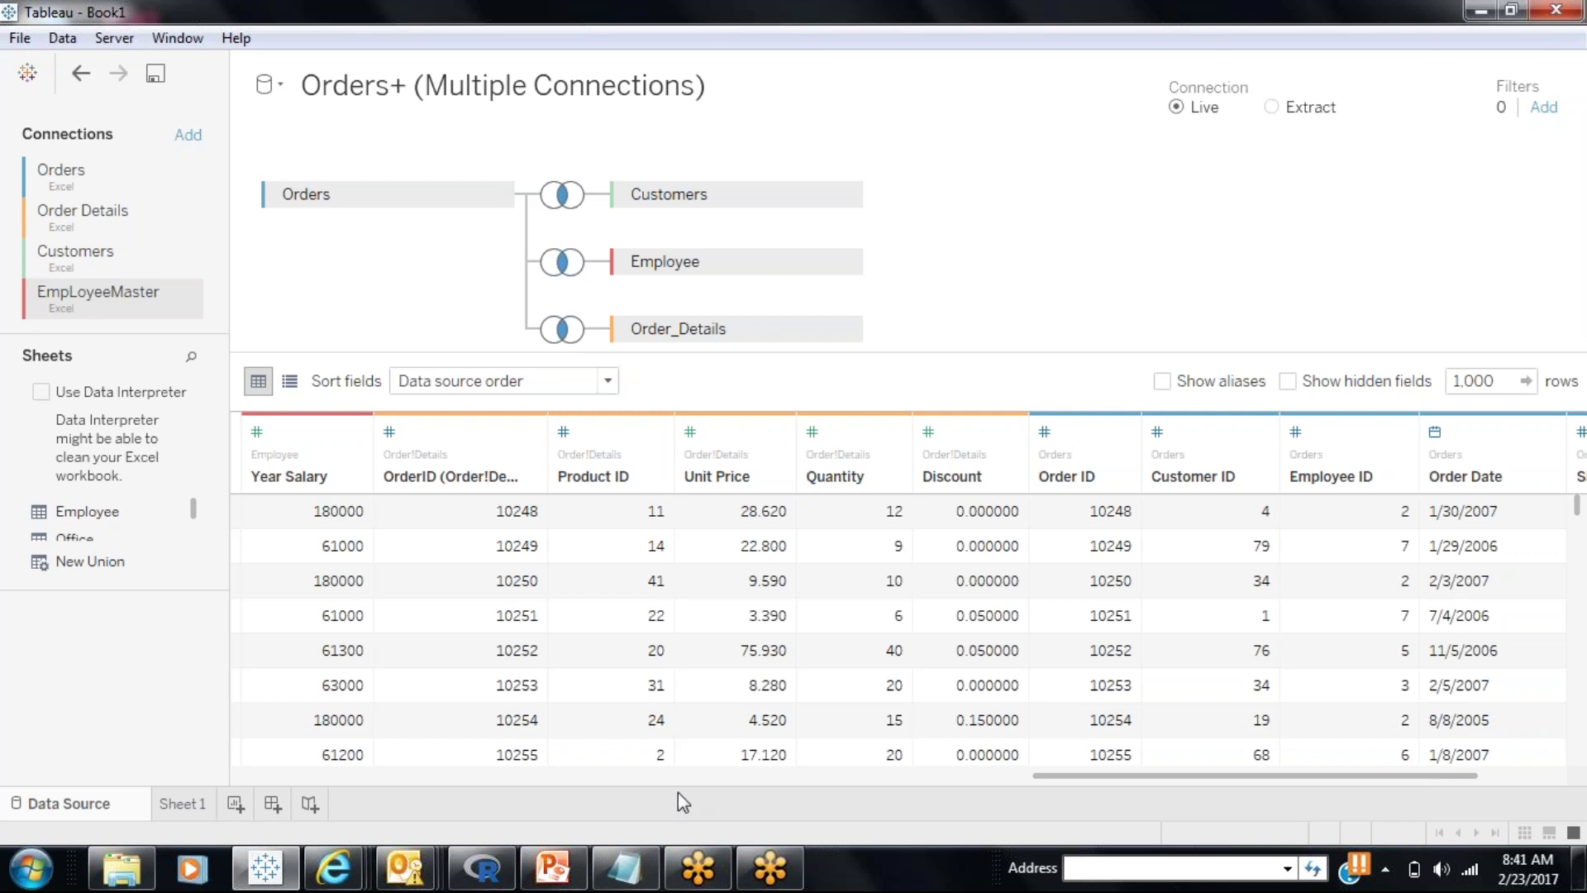
Step: Check Sheet 1, return to the data source, and remove the Employee table from the joined tables
click(183, 803)
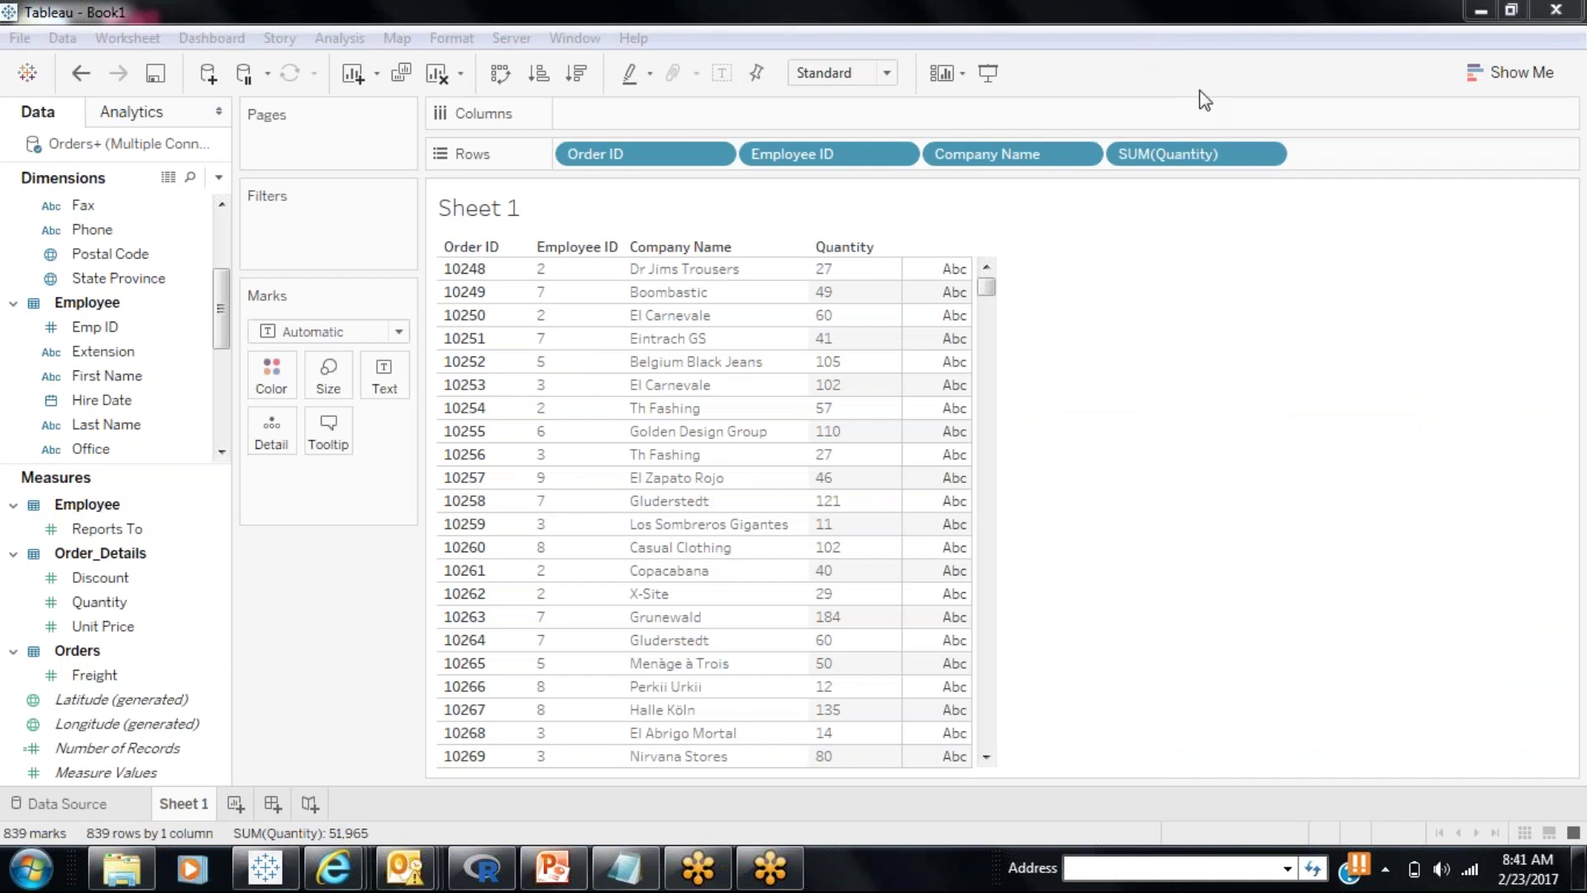
click(112, 810)
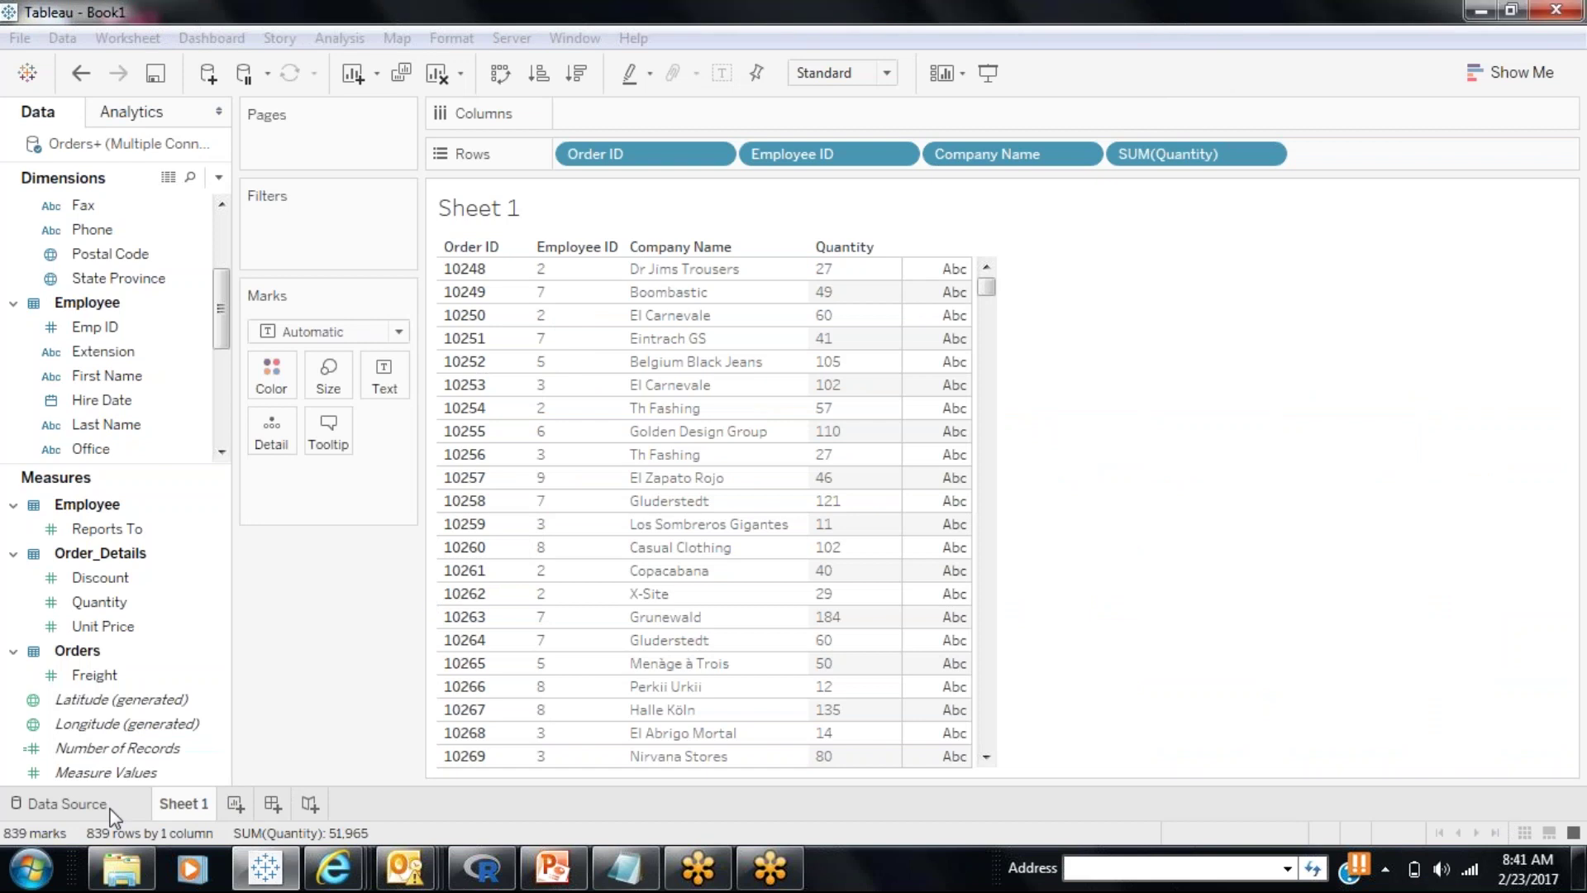
click(845, 267)
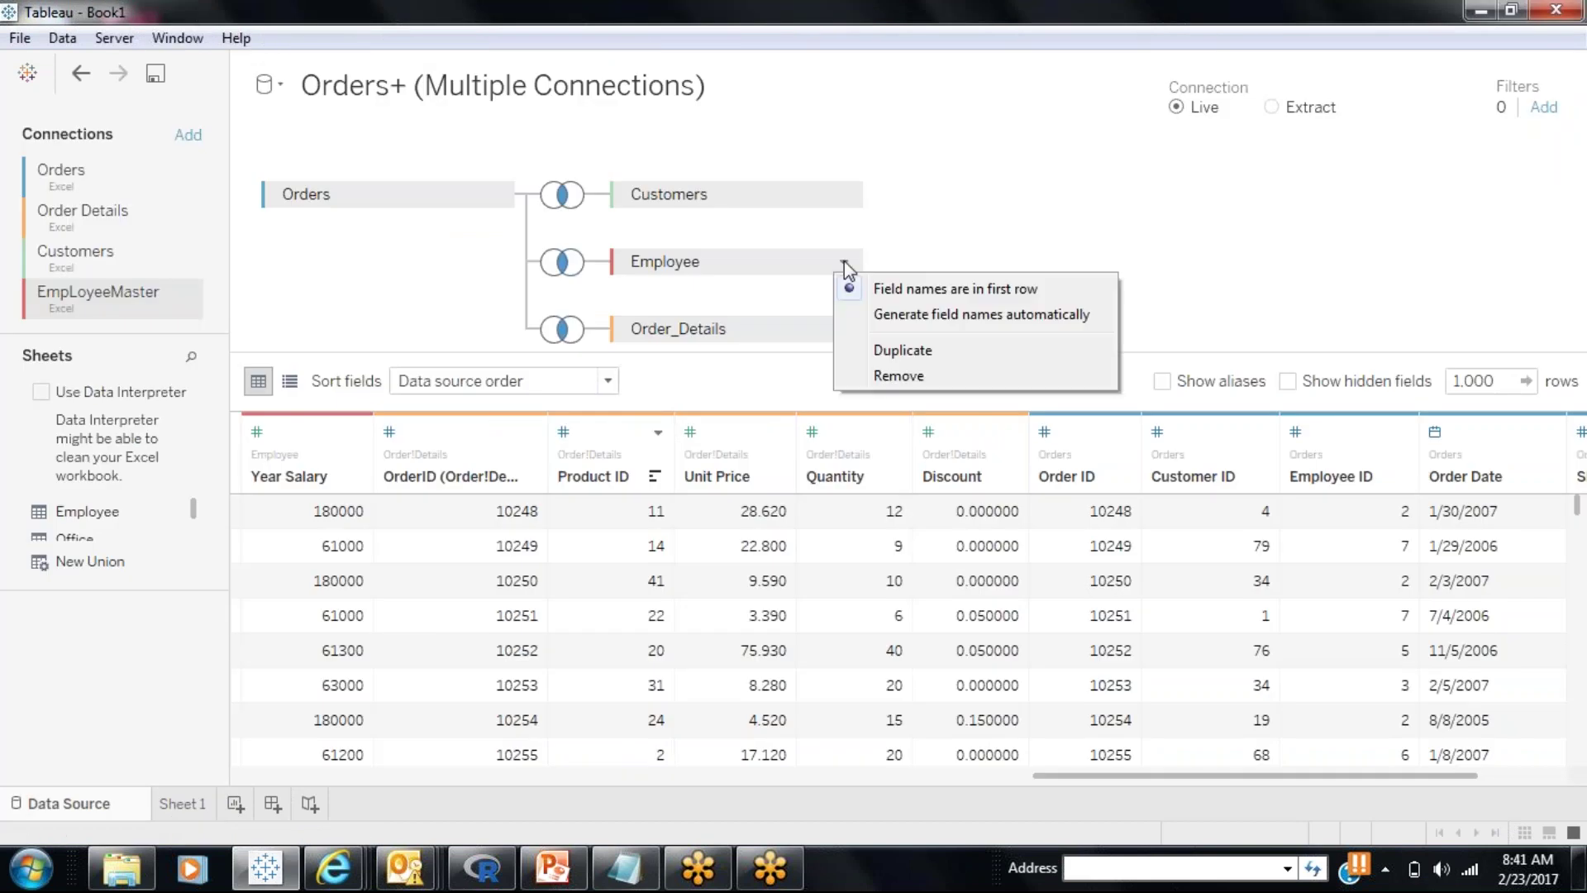
click(884, 368)
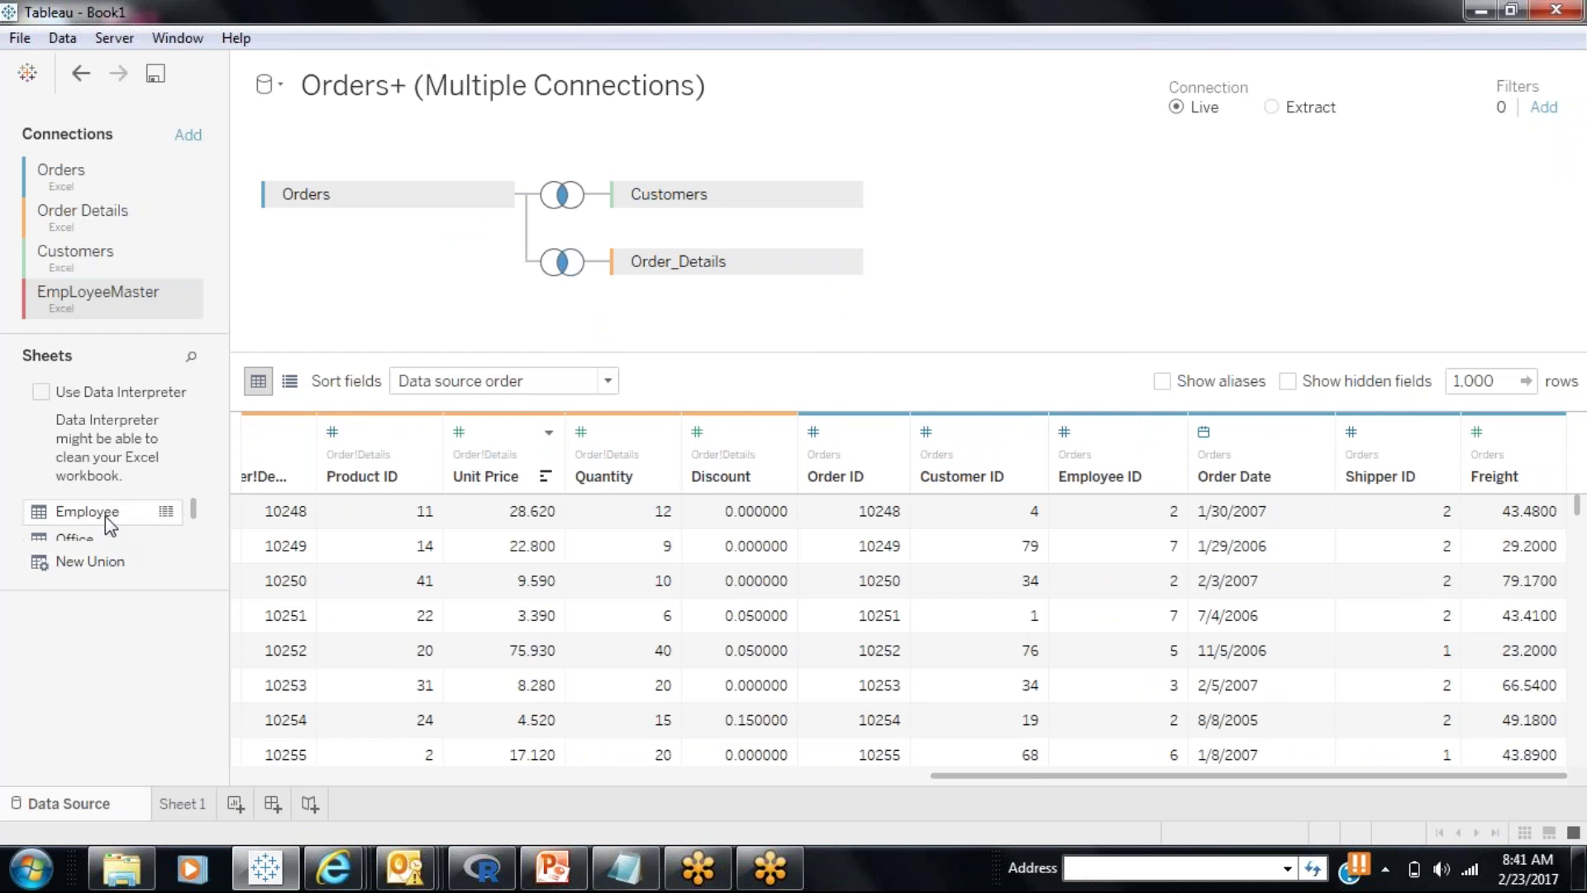
Step: Add the Employee sheet to the joined tables again and open its join settings
drag(106, 516, 703, 332)
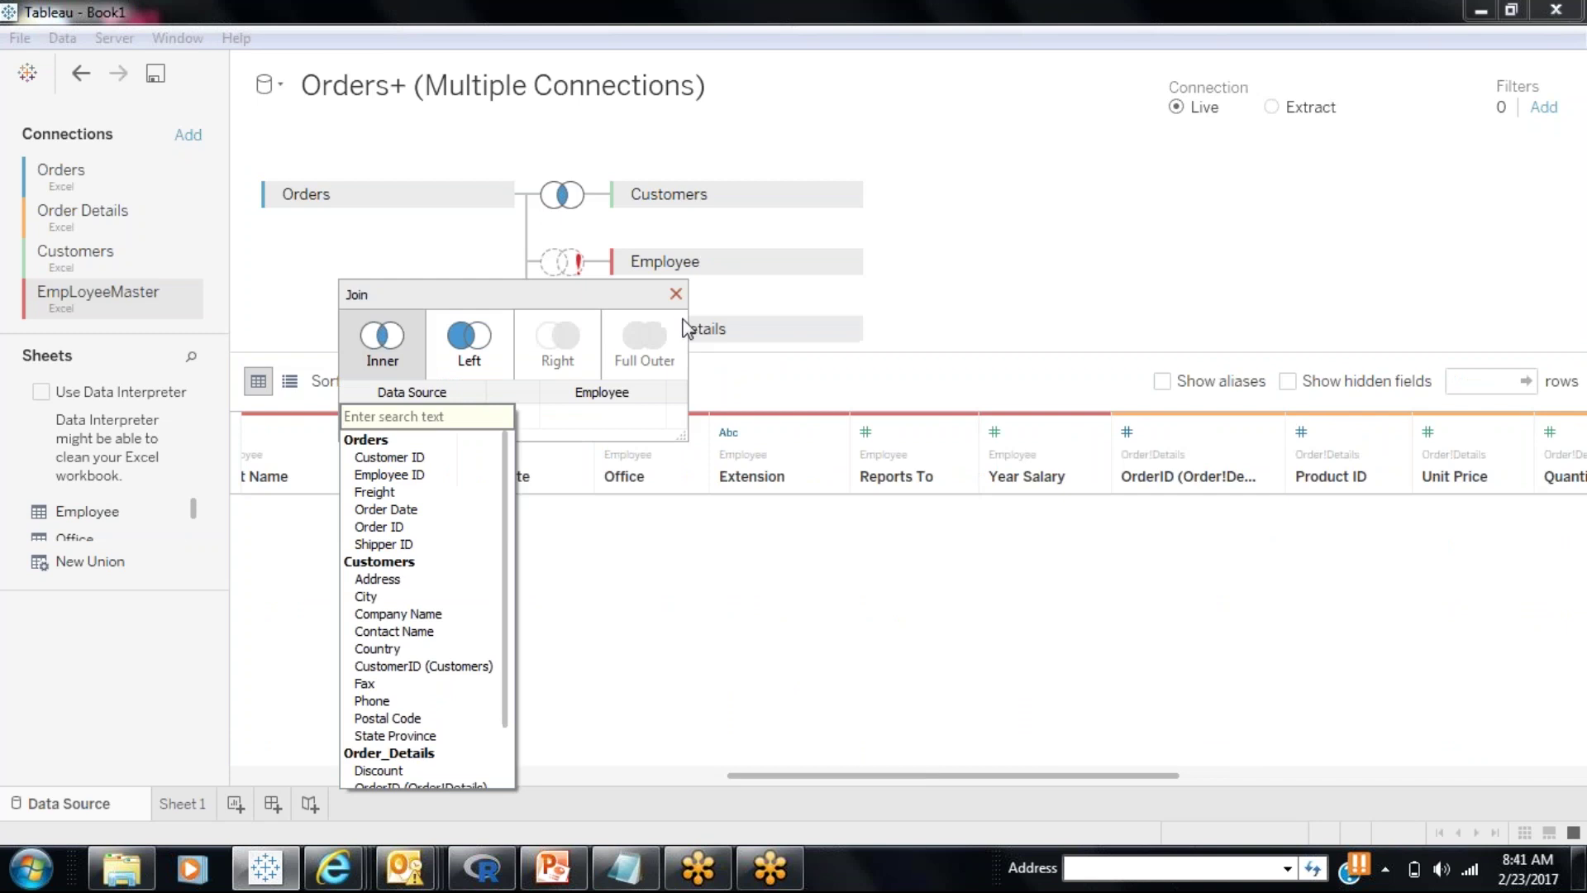
click(676, 295)
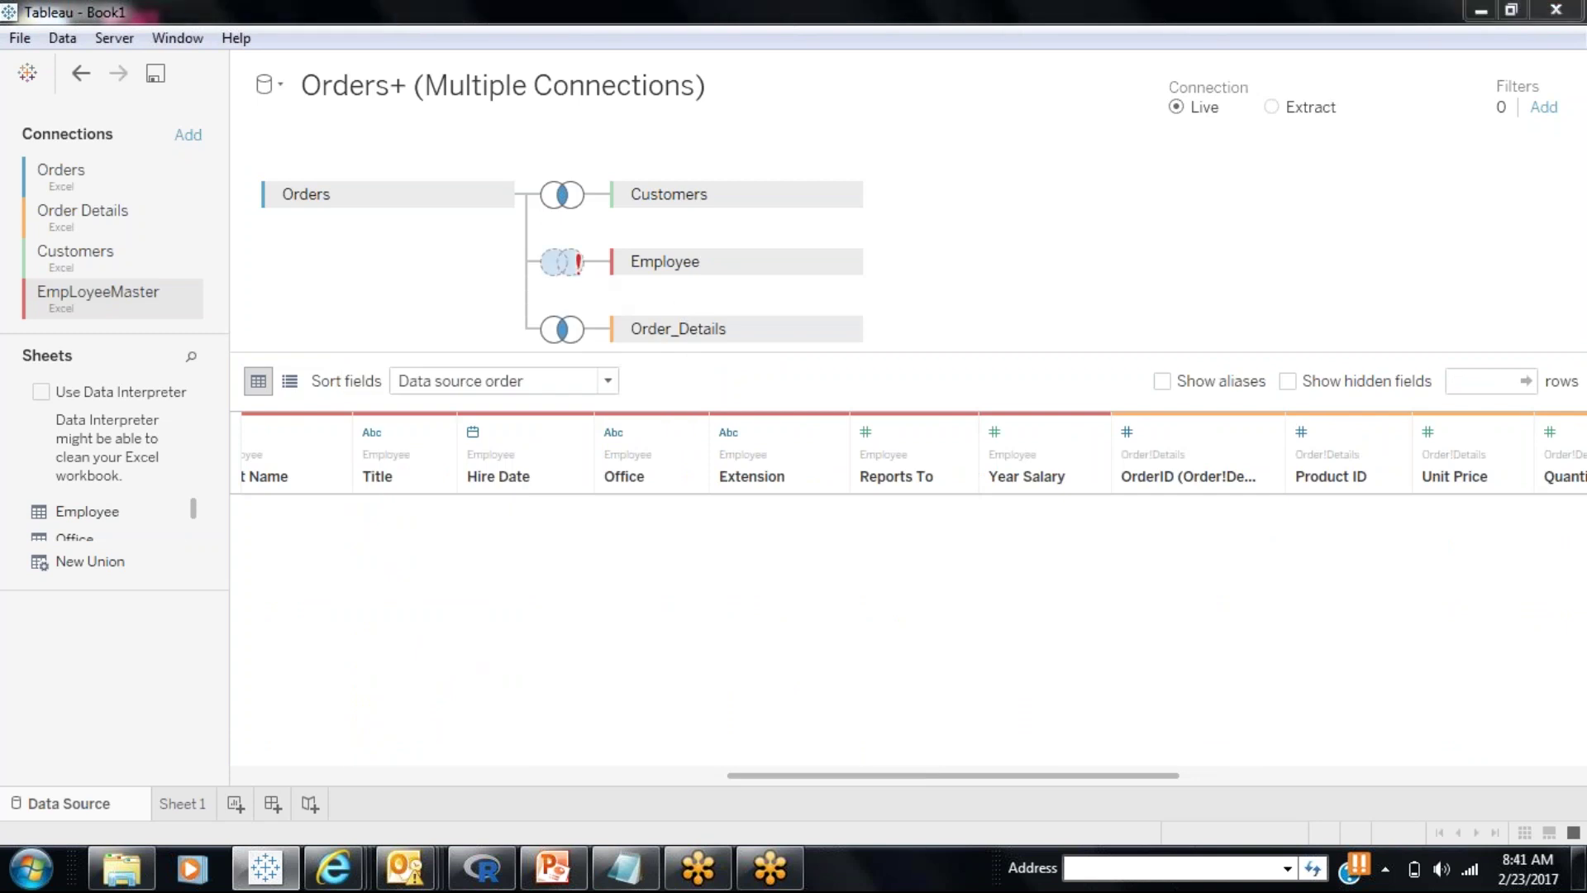
click(579, 263)
click(628, 394)
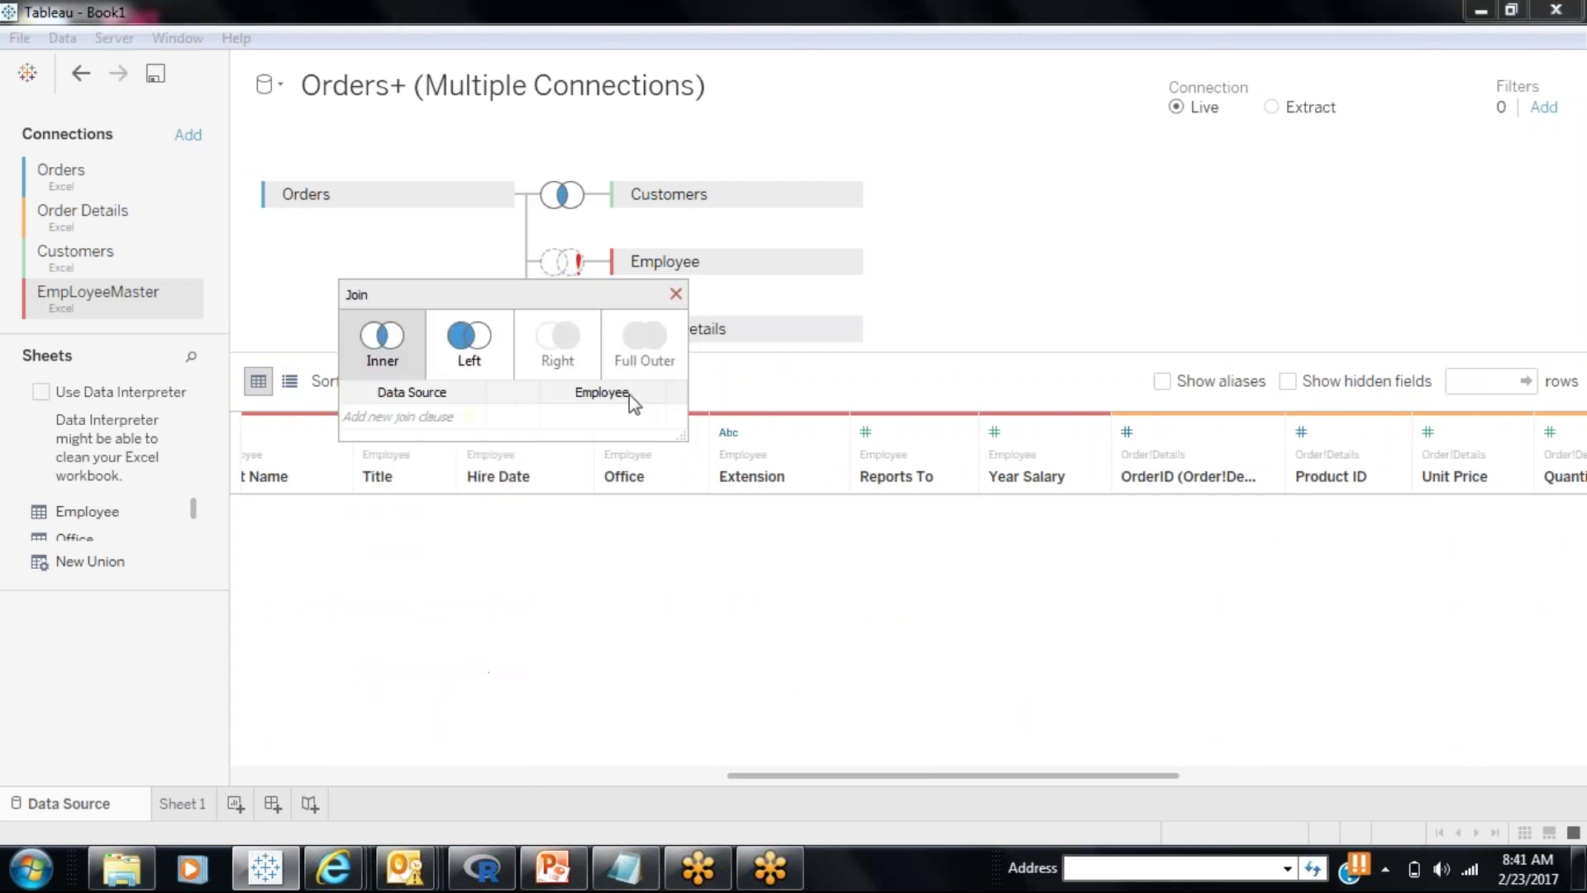
Step: Examine the data source and Employee fields available for the join clause, looking for a matching pair
click(628, 413)
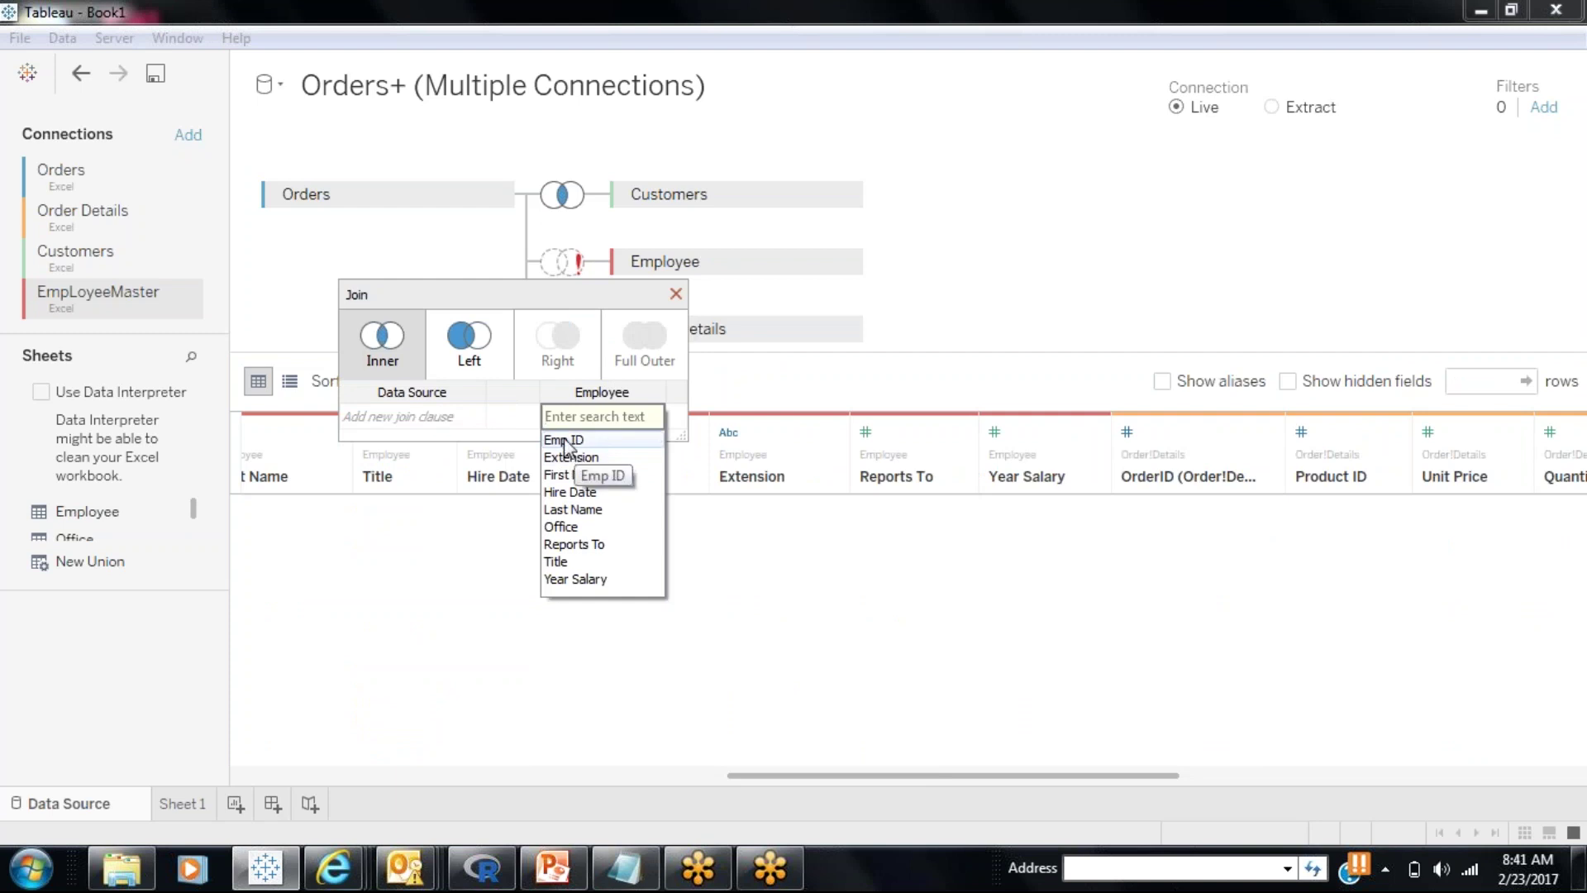
click(481, 423)
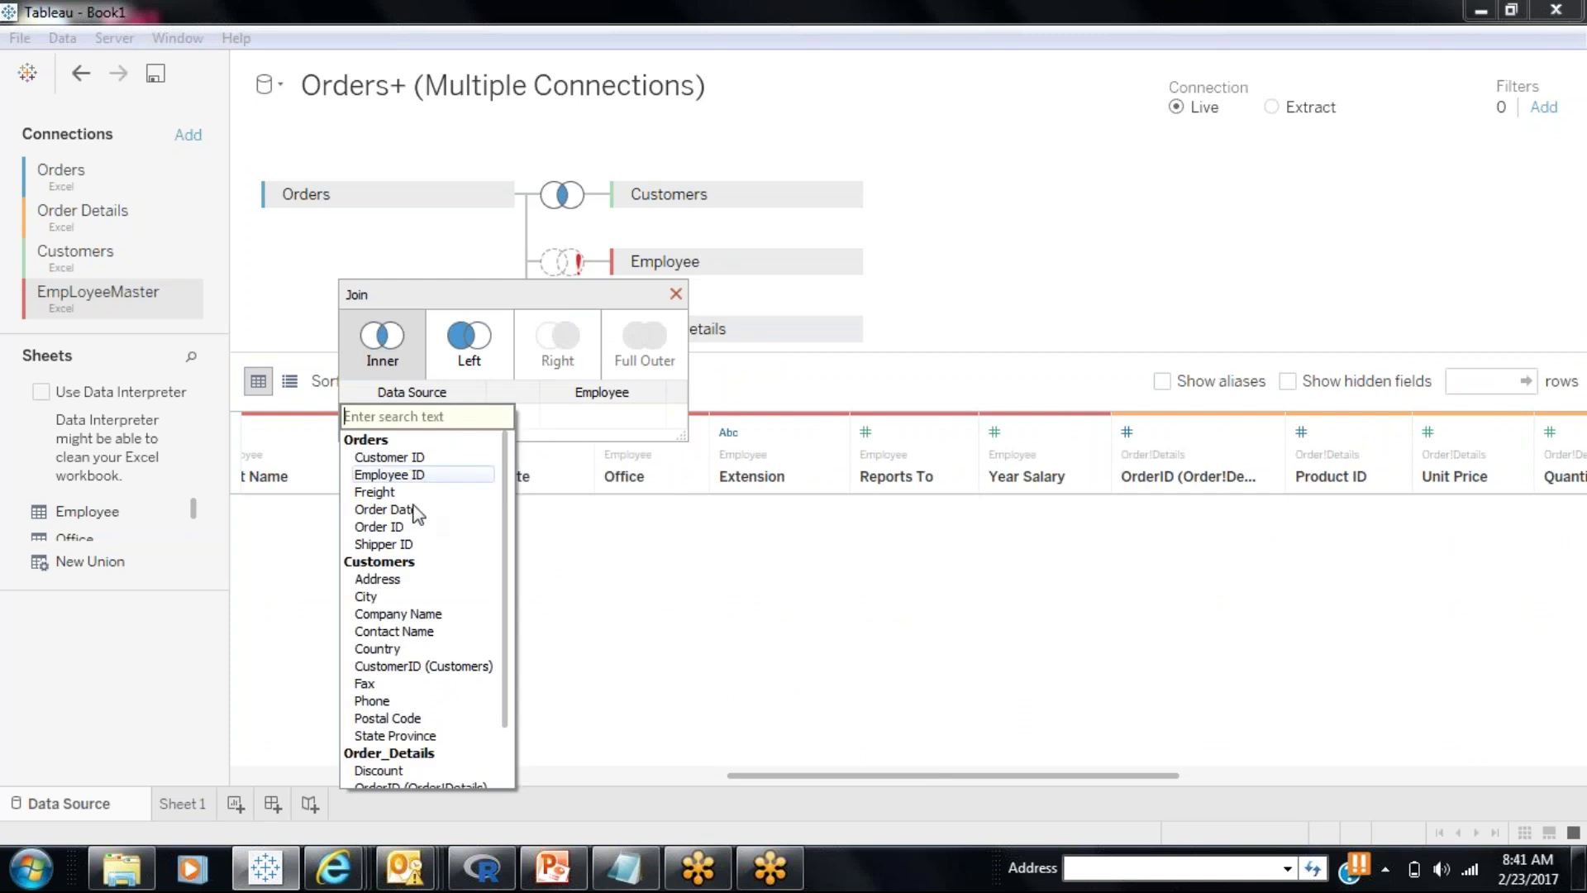
scroll(508, 662, down, 1)
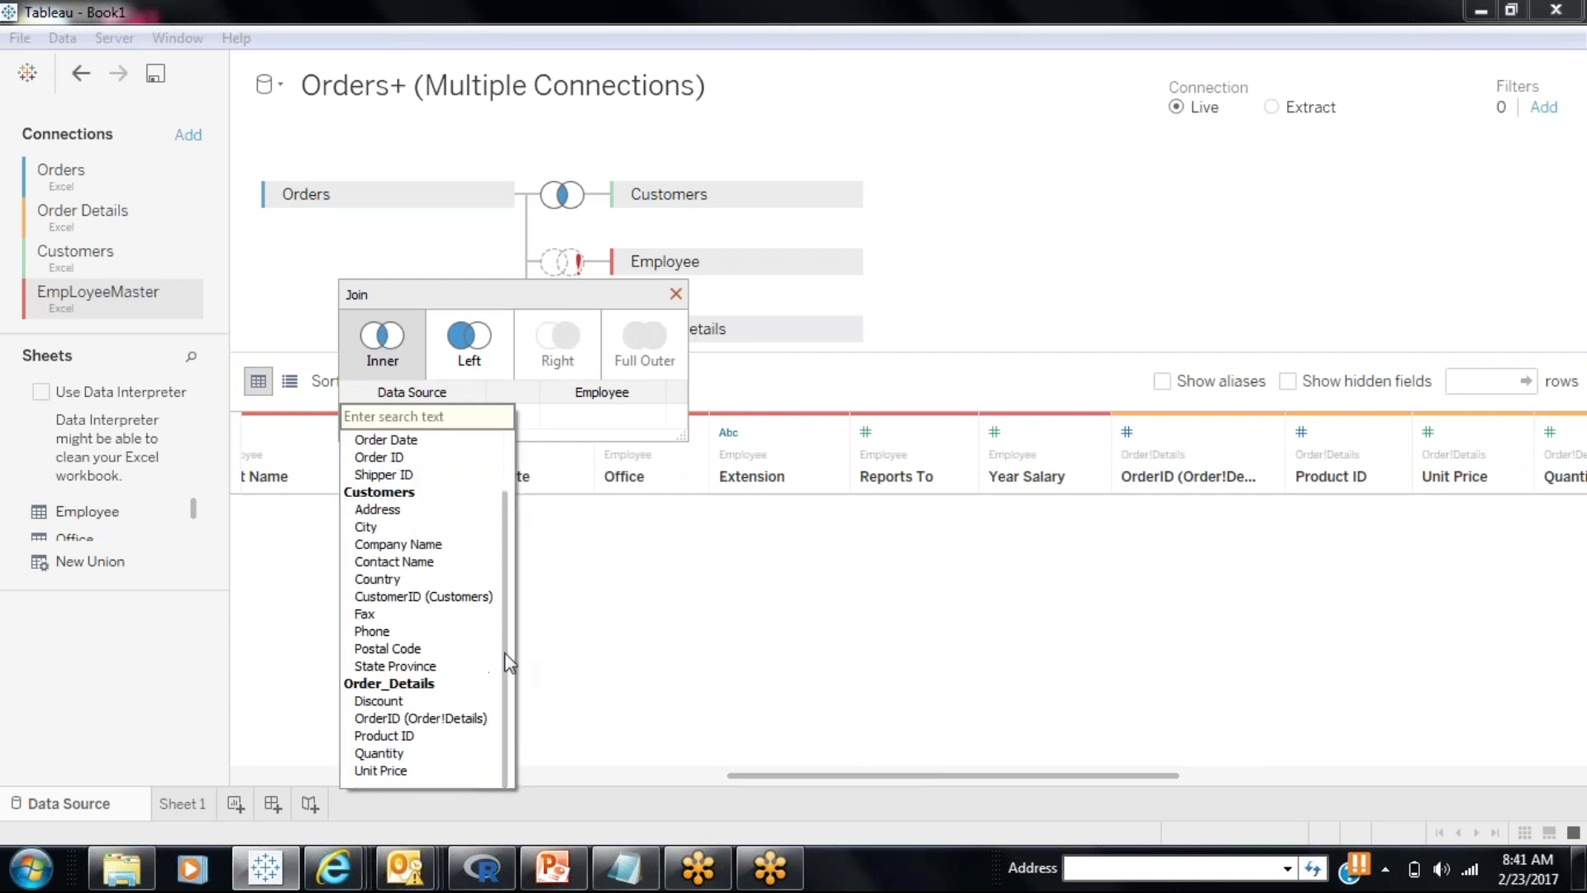
click(633, 424)
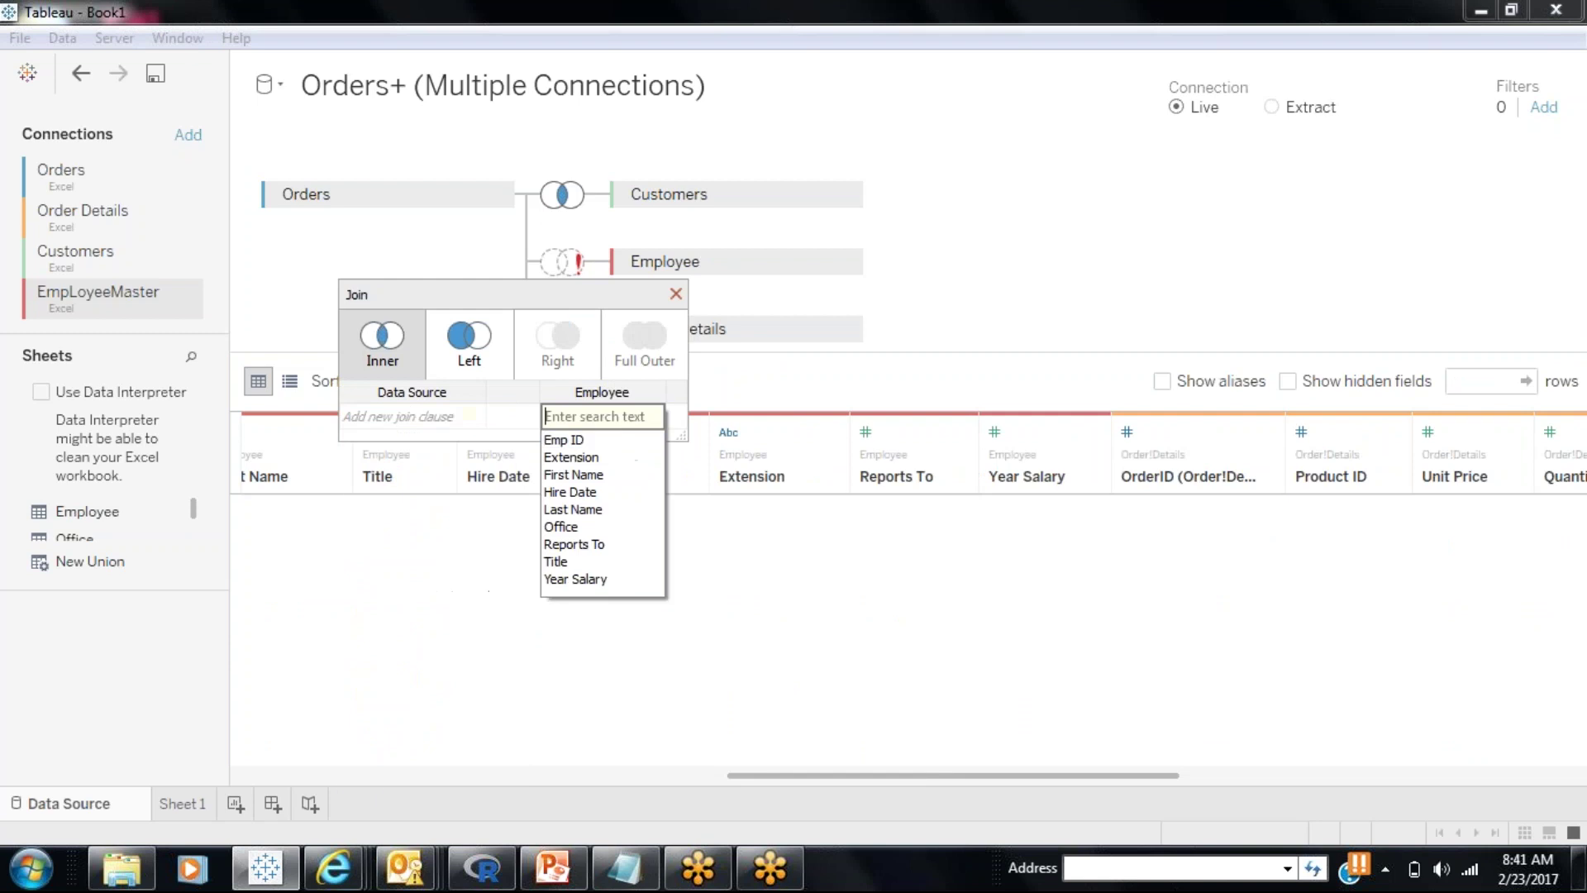
click(463, 416)
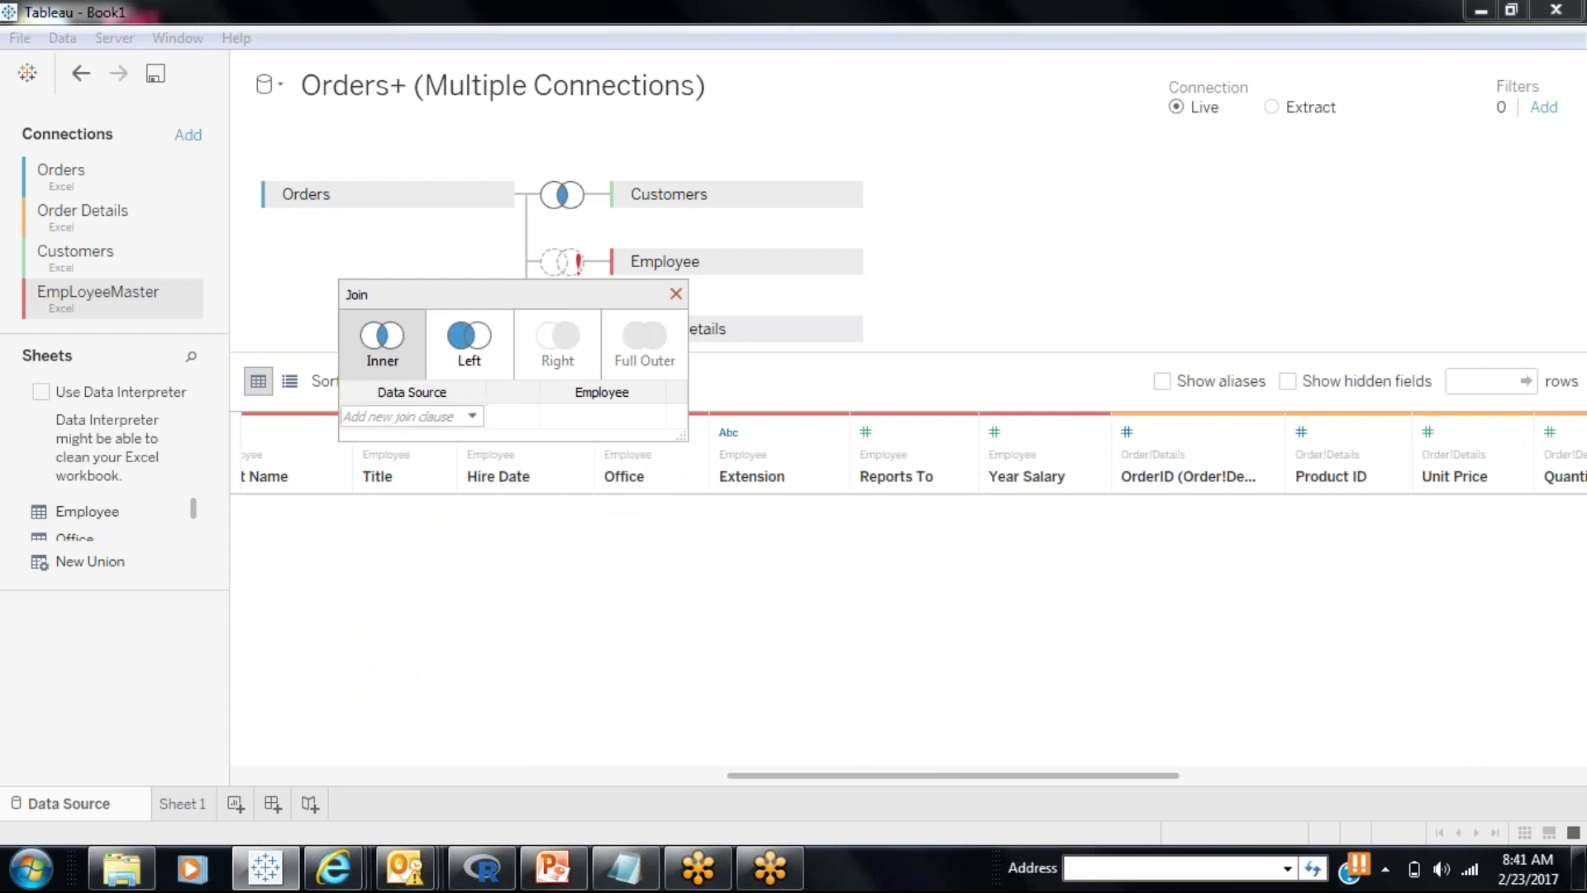
click(654, 424)
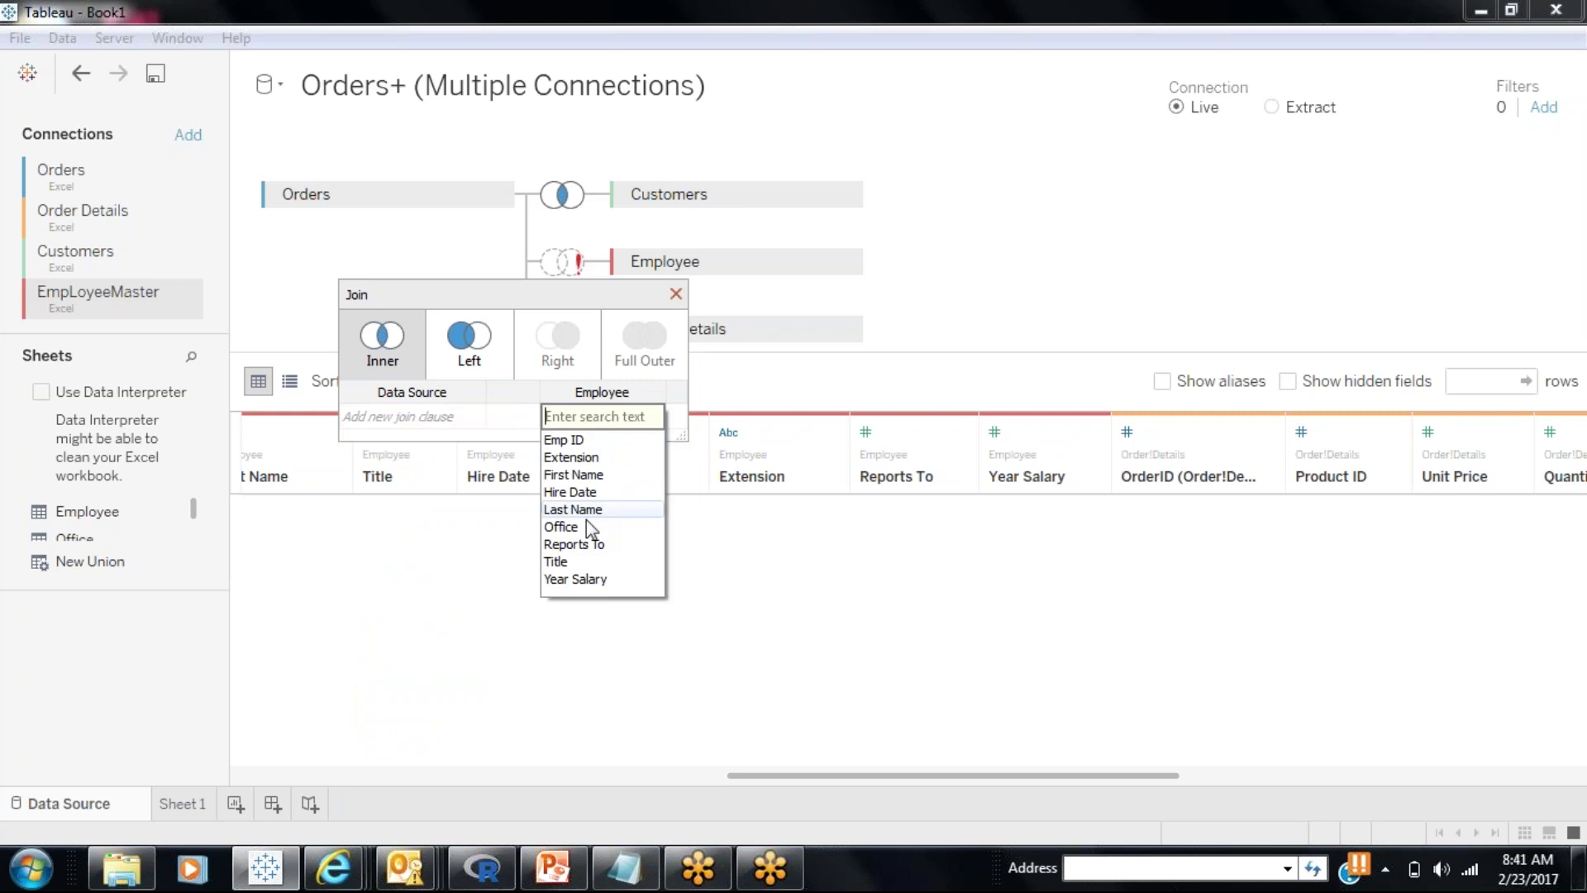
click(463, 423)
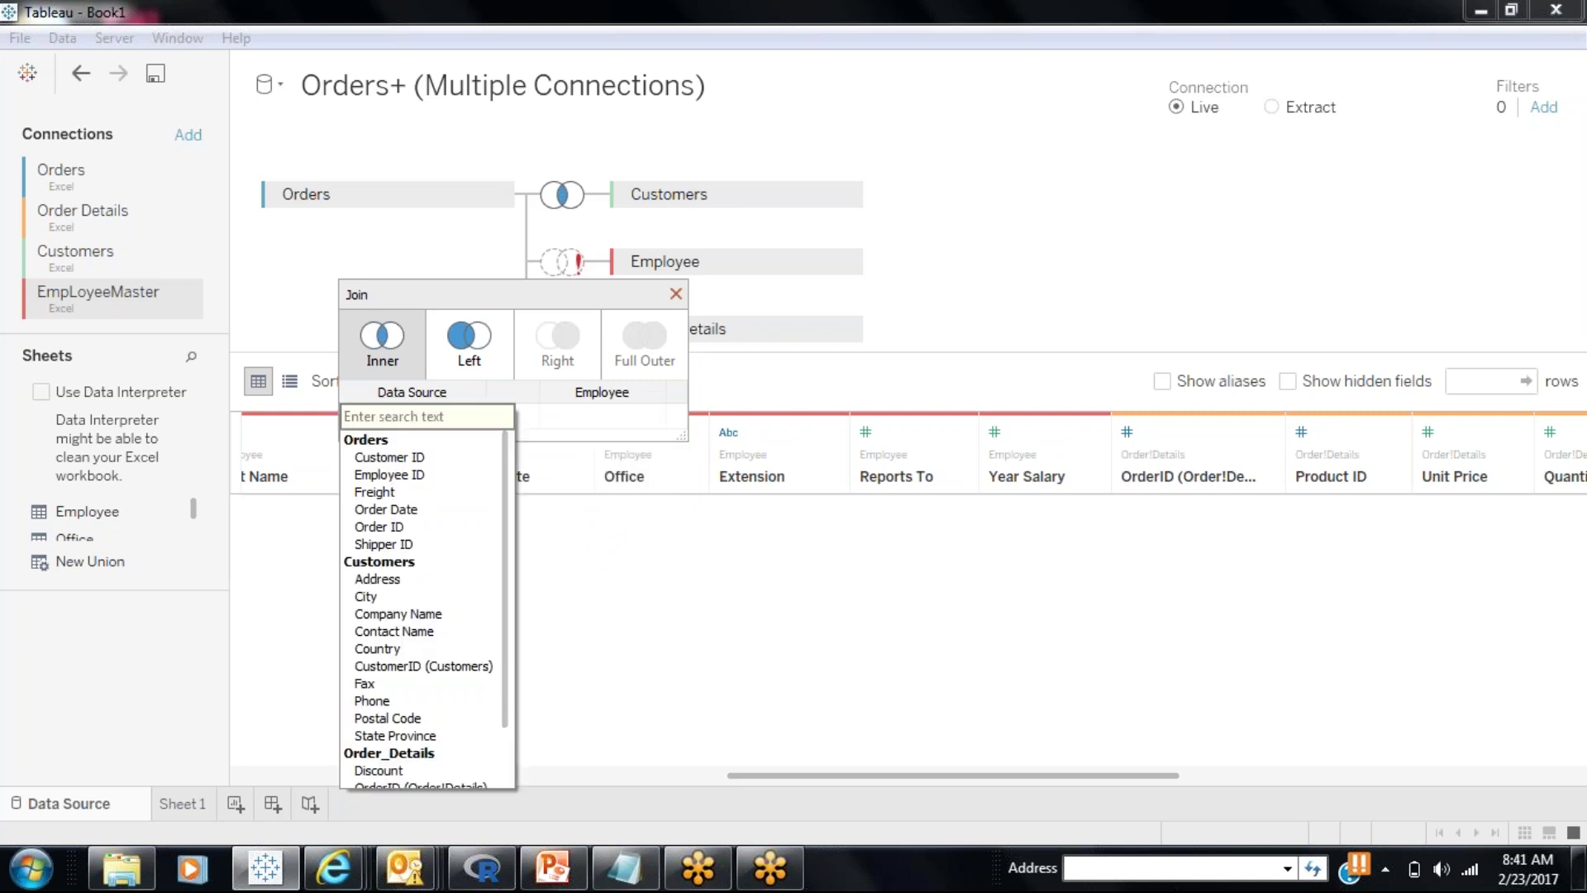
click(675, 294)
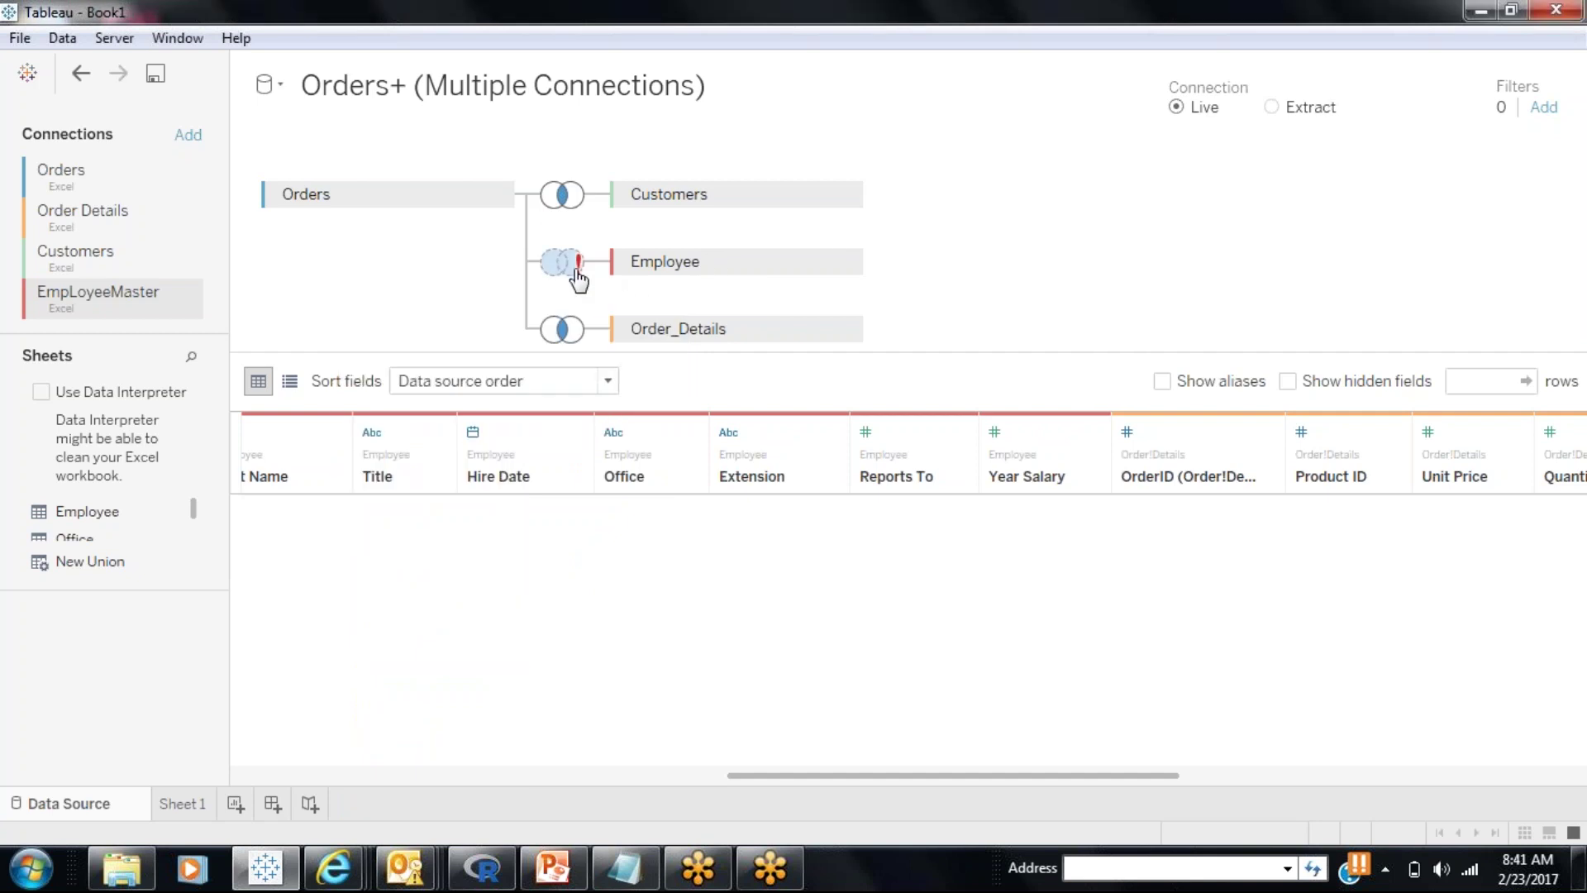
Step: Inner join the Employee table with the clause Employee ID = Emp ID
mouse_move(578, 271)
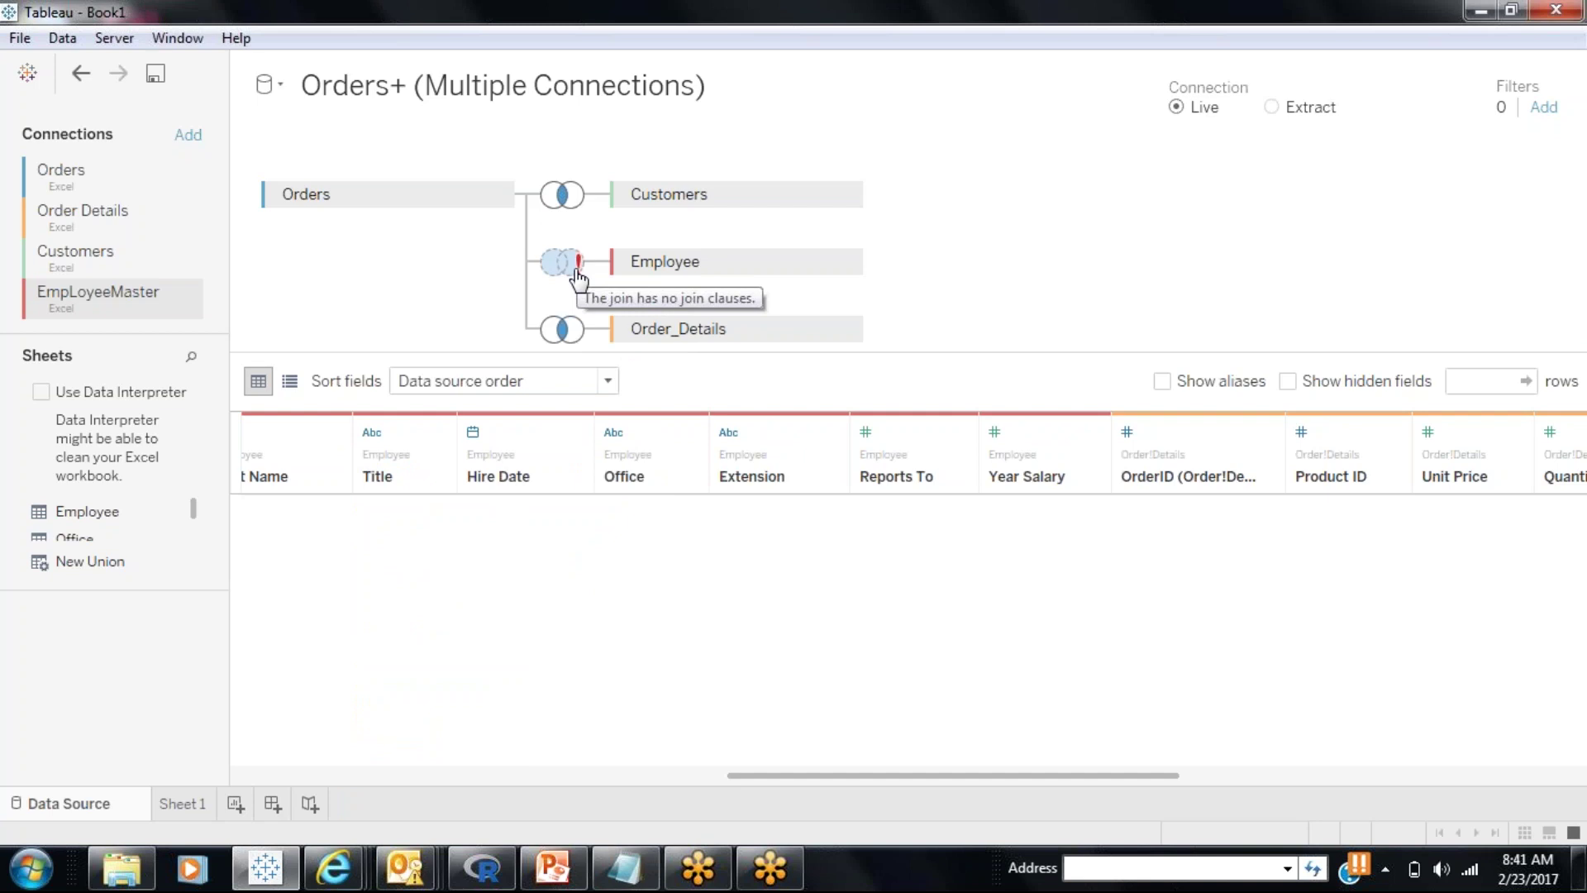
click(578, 265)
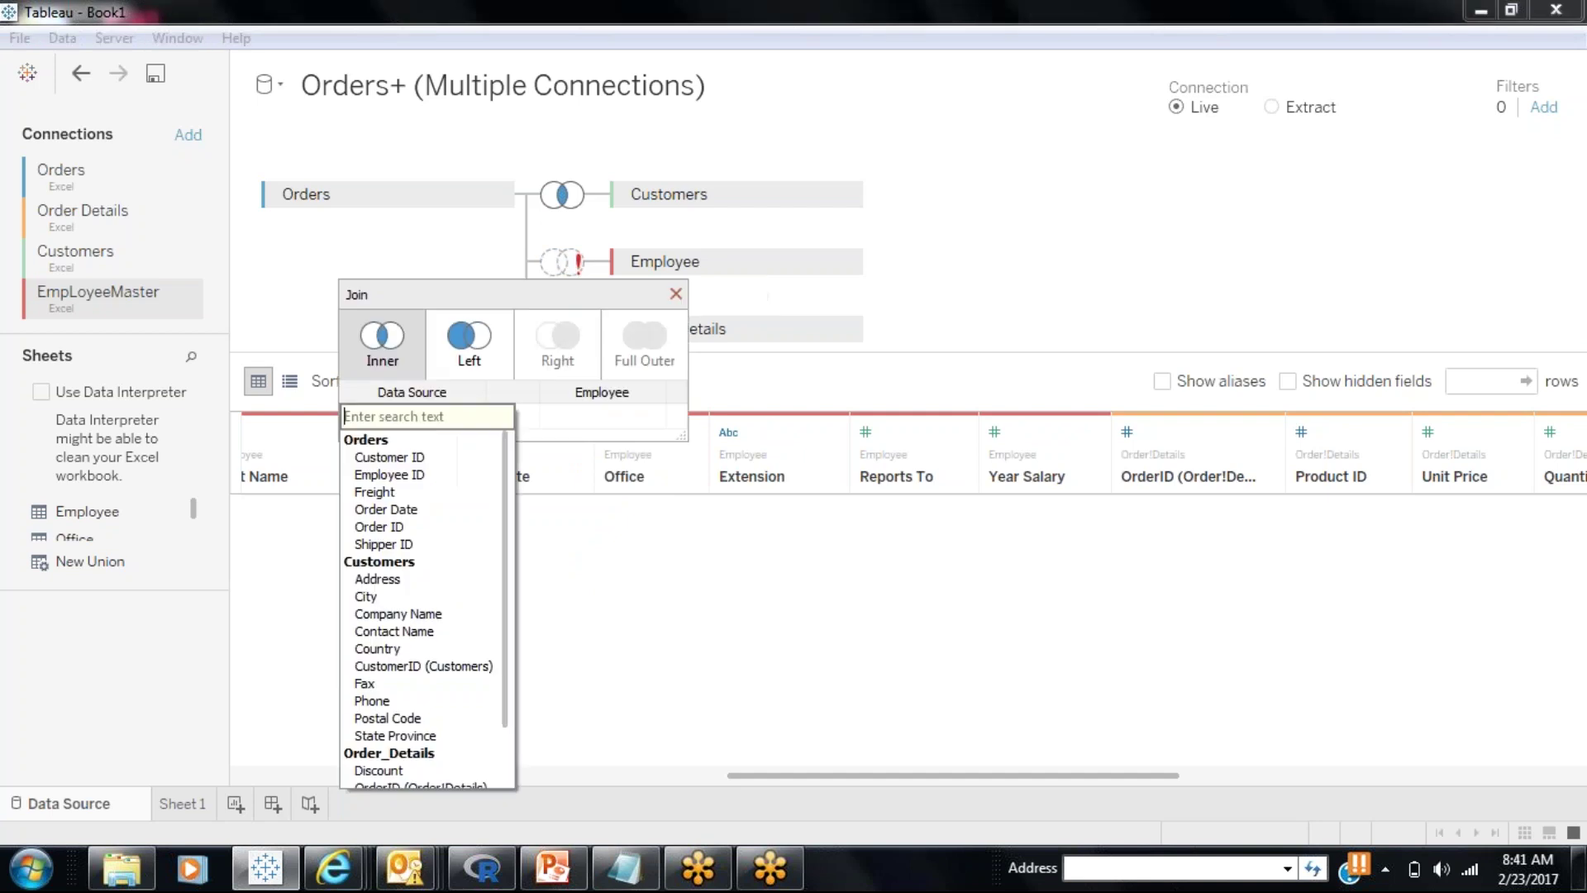
click(430, 474)
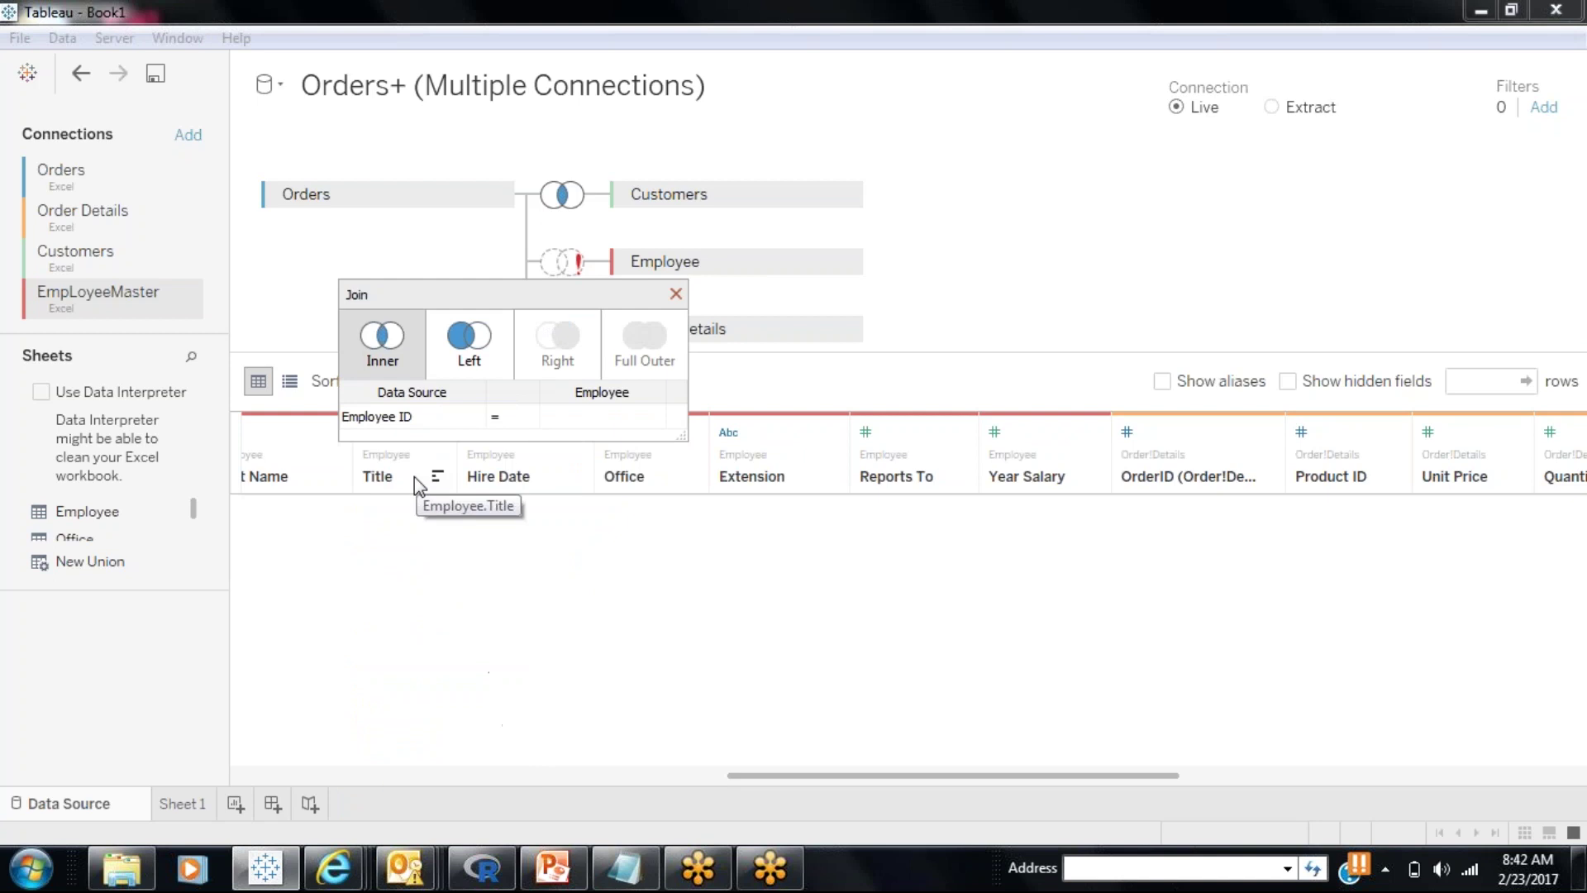
click(649, 418)
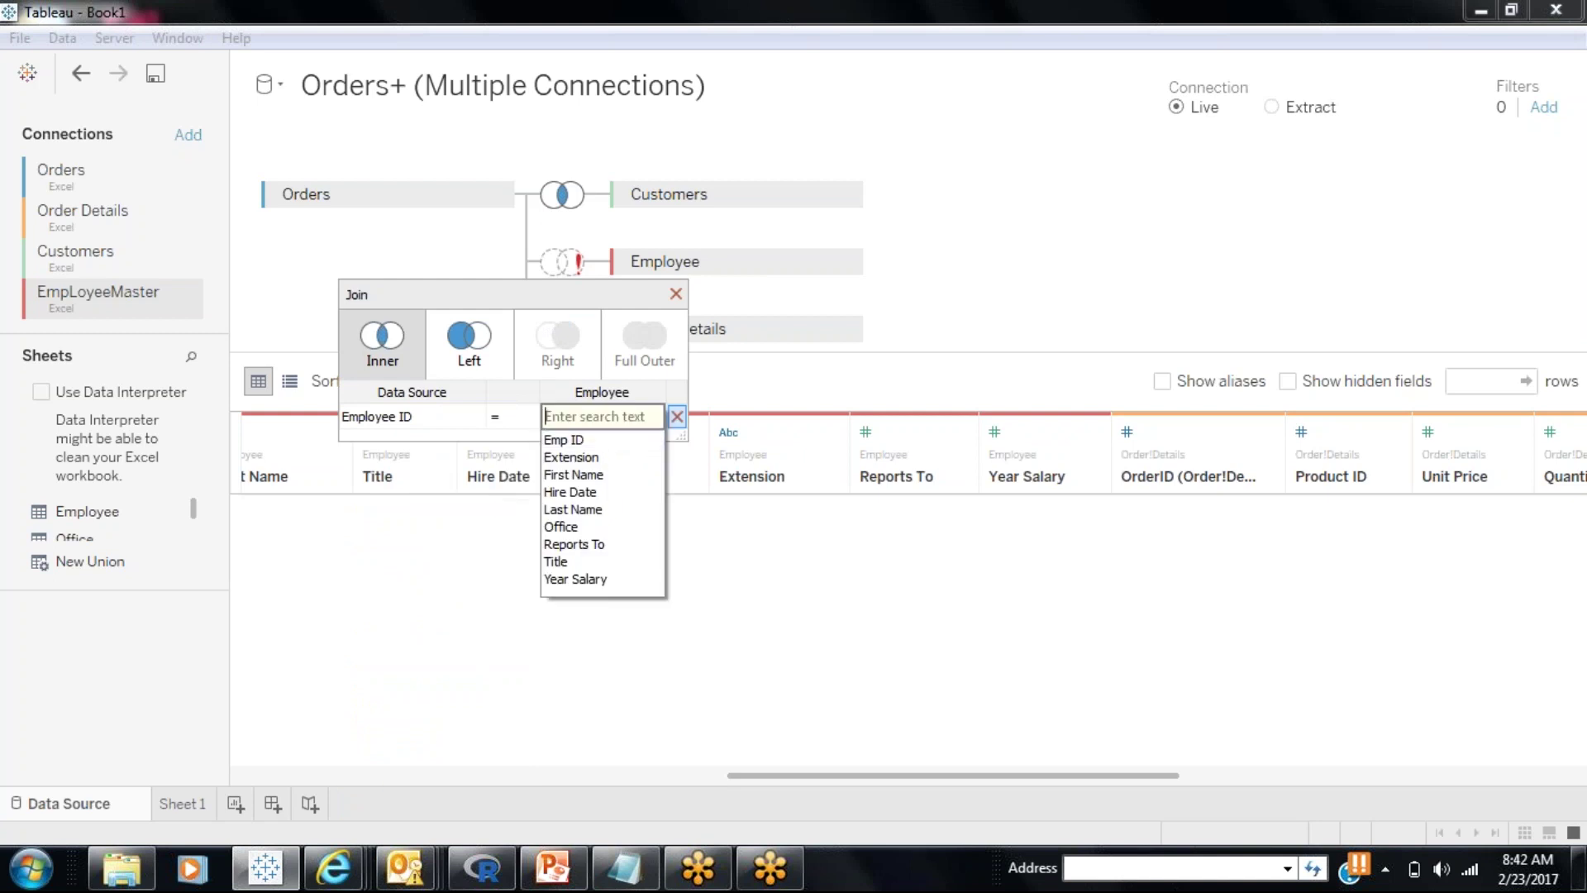
click(603, 440)
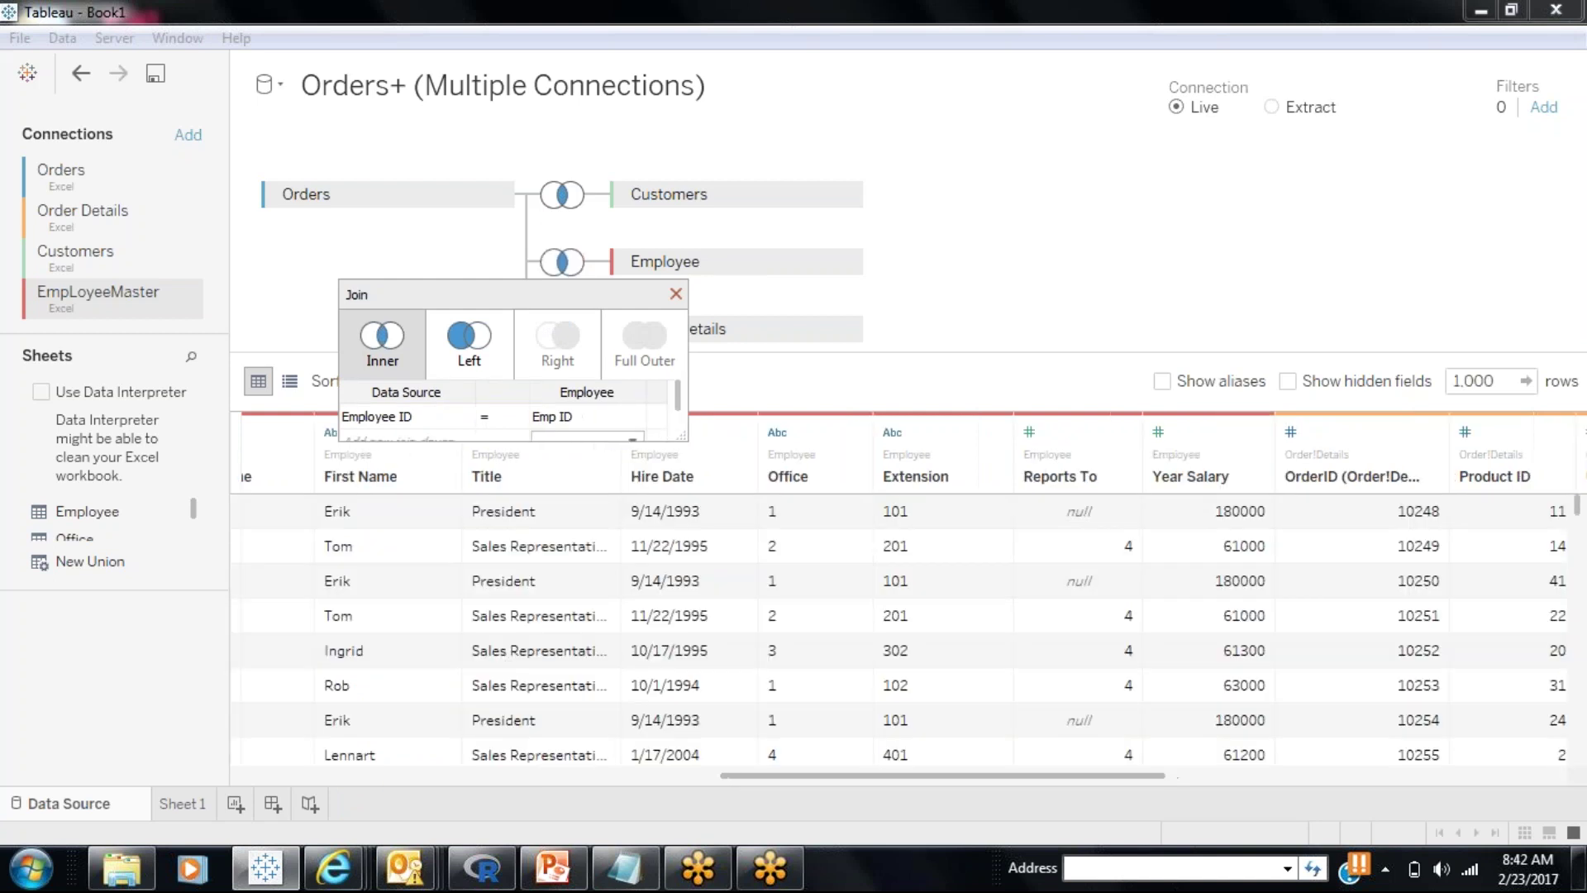
click(676, 294)
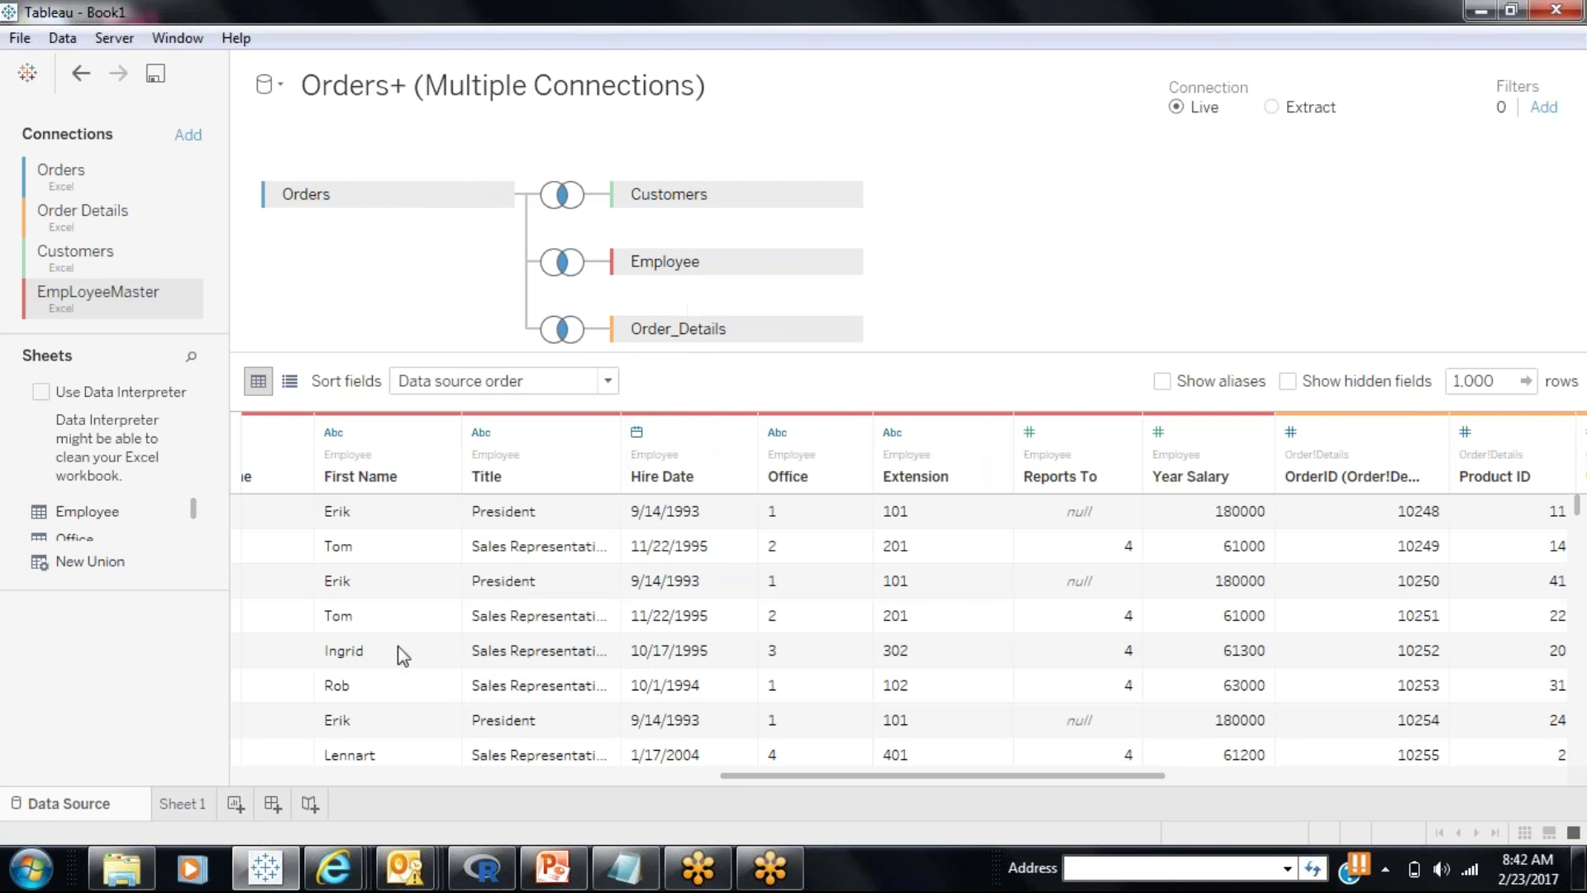
Step: Switch to Paint, draw a rectangle about 190 × 260 px near the middle of the canvas, and return to Tableau
click(34, 867)
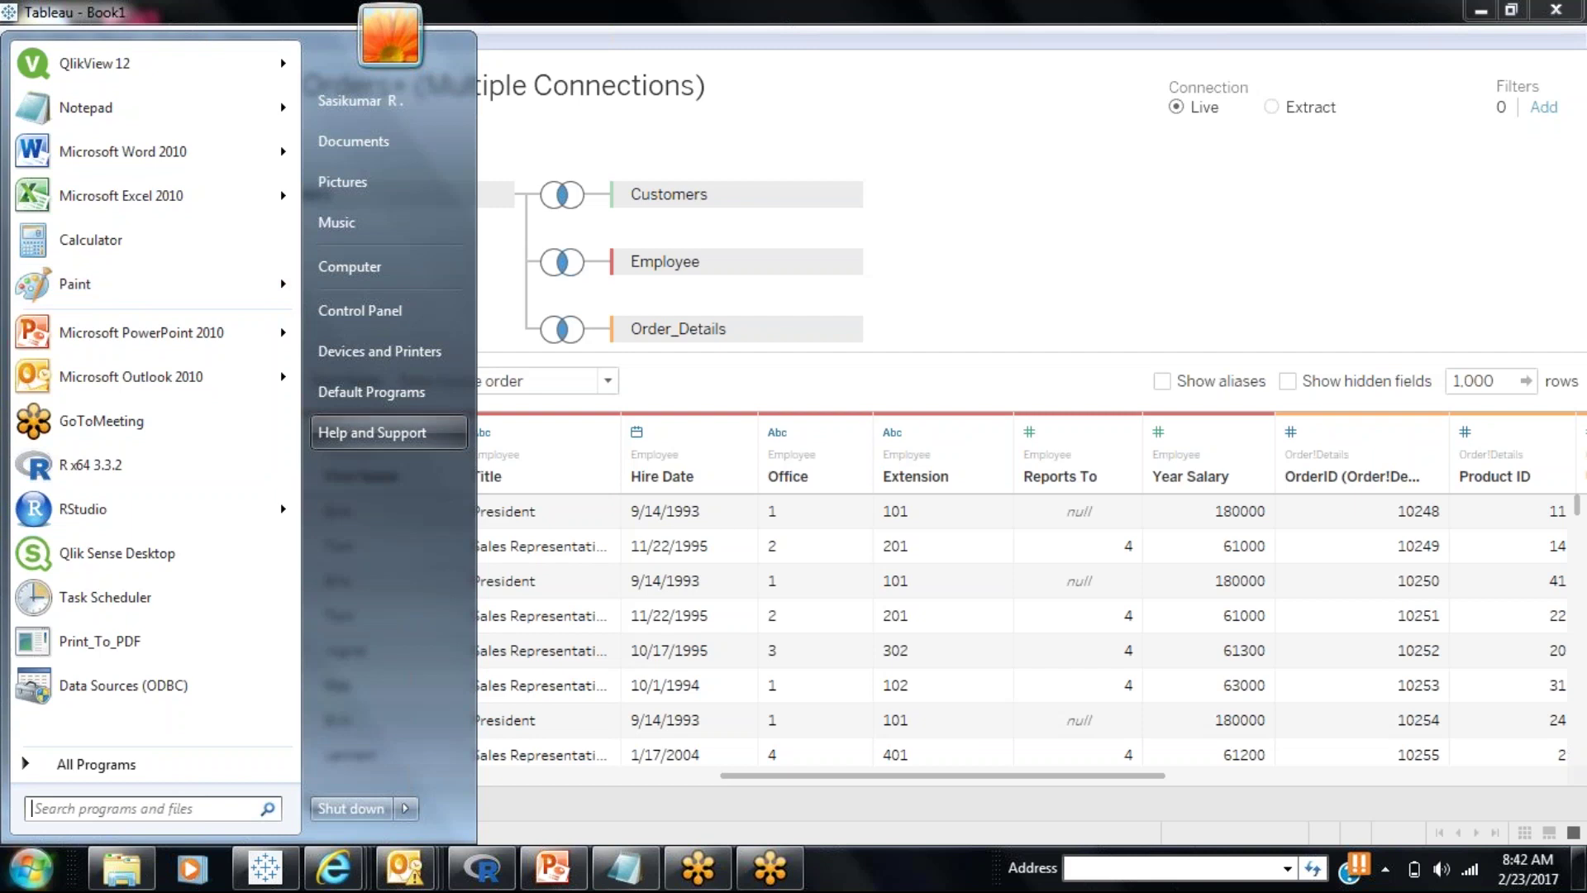
click(88, 283)
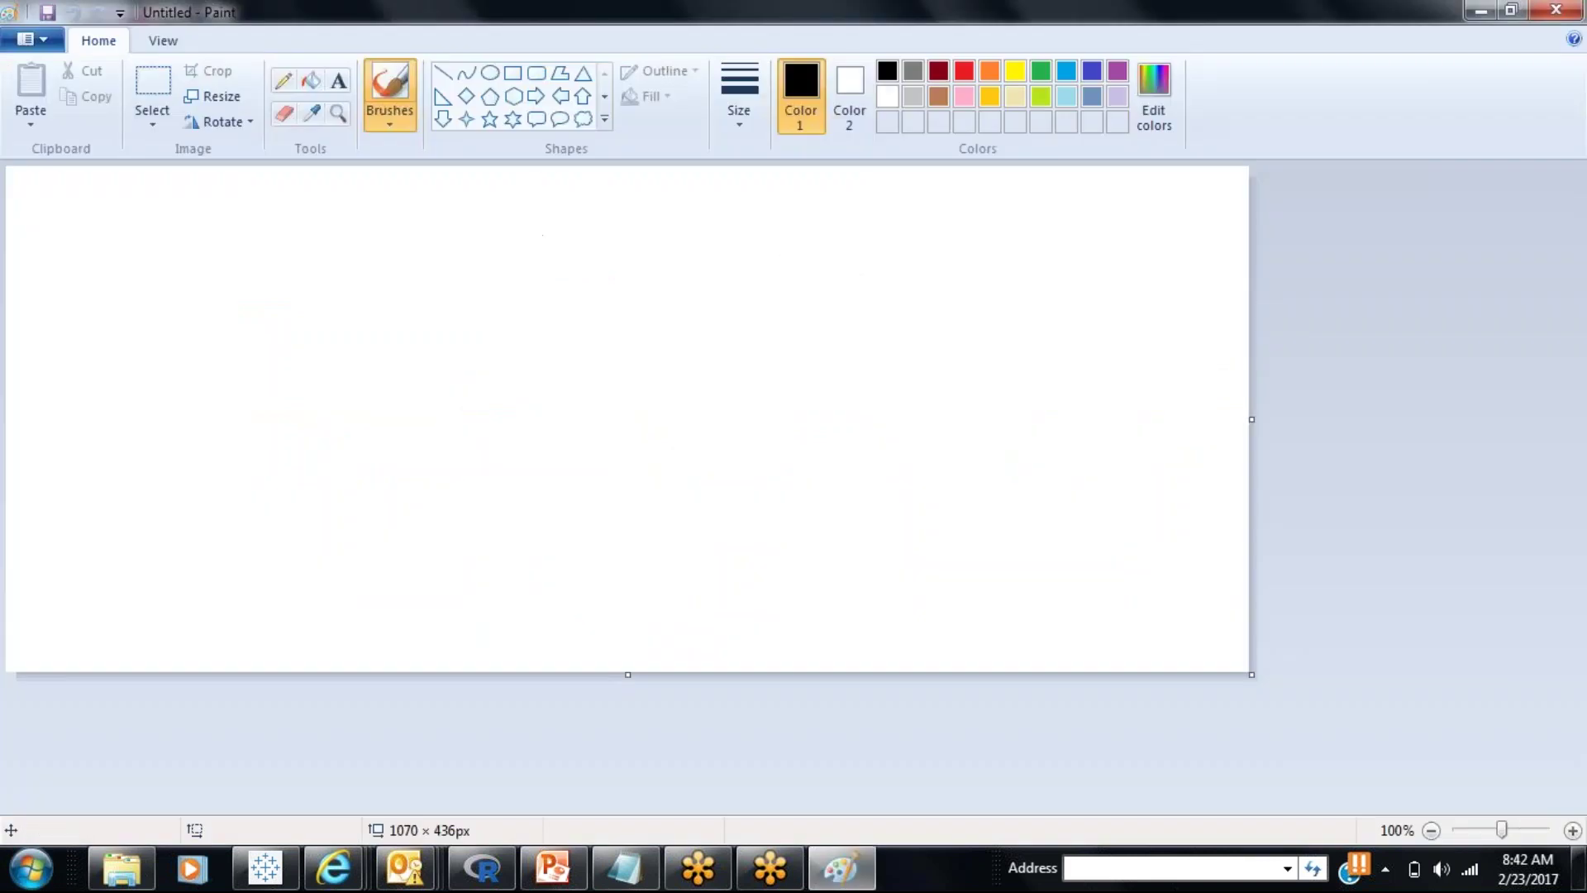
click(513, 72)
mouse_move(478, 281)
mouse_down()
mouse_move(620, 432)
mouse_move(699, 581)
mouse_up()
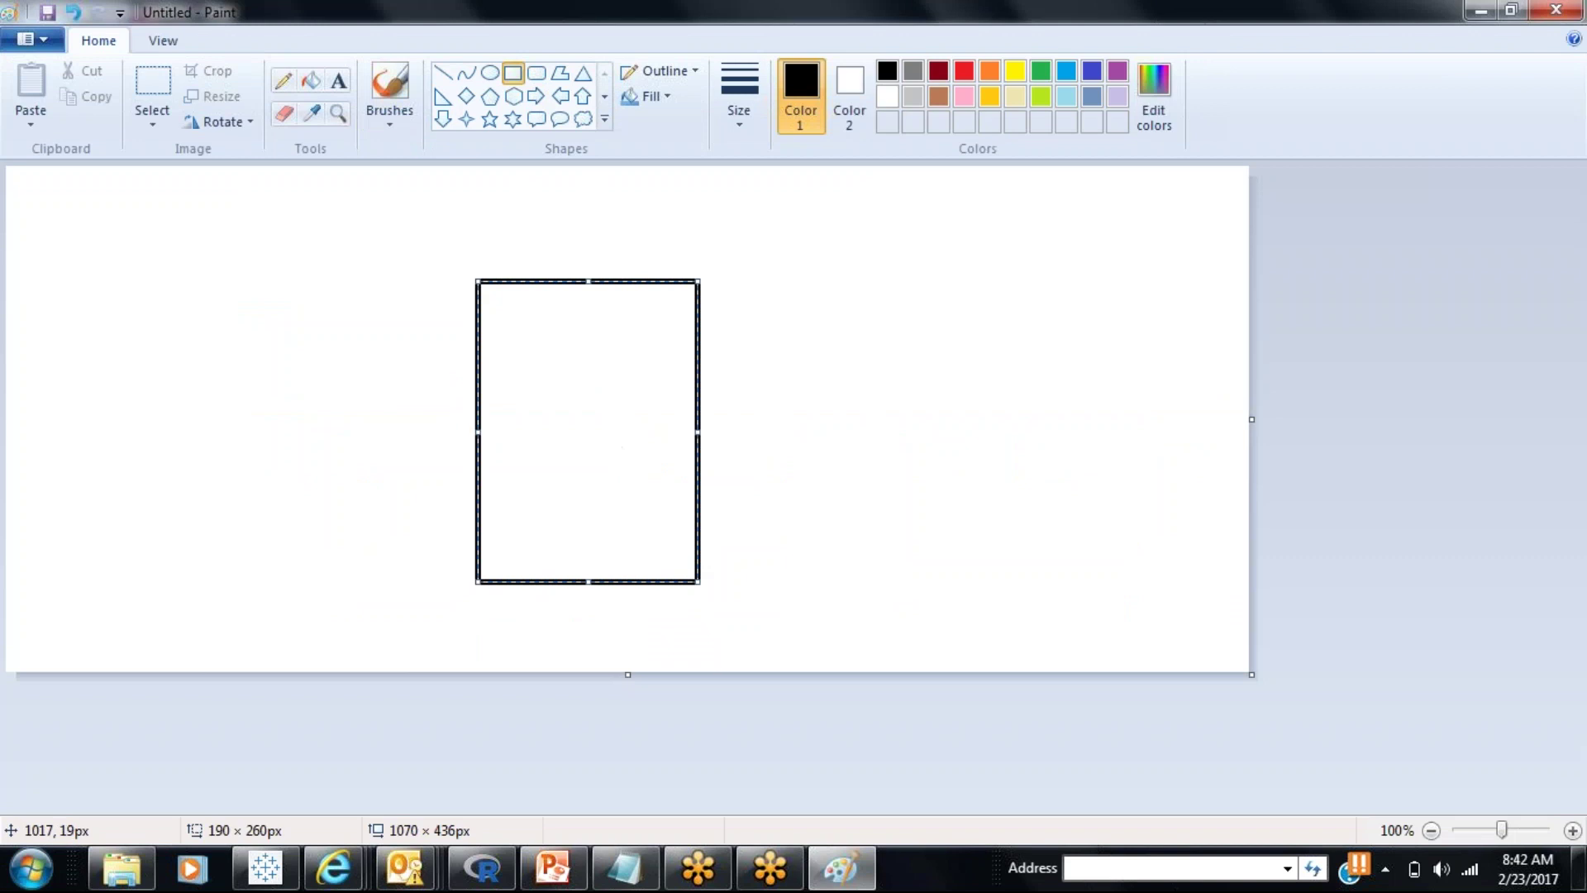
click(1479, 13)
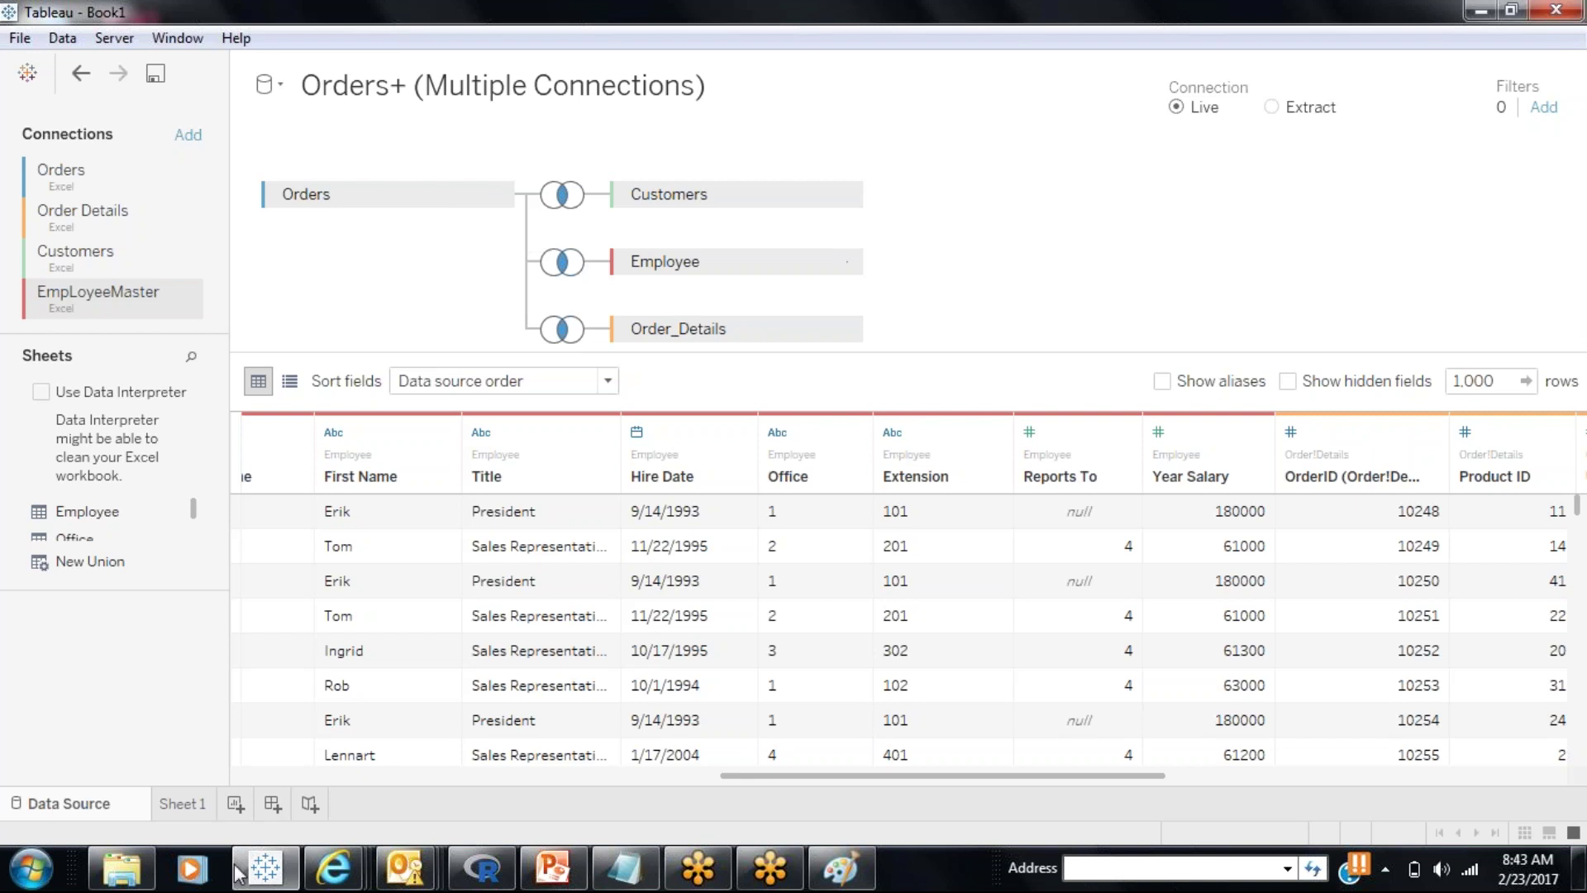
Step: Add First Name and Last Name to the rows of Sheet 1, between Employee ID and Company Name
click(199, 806)
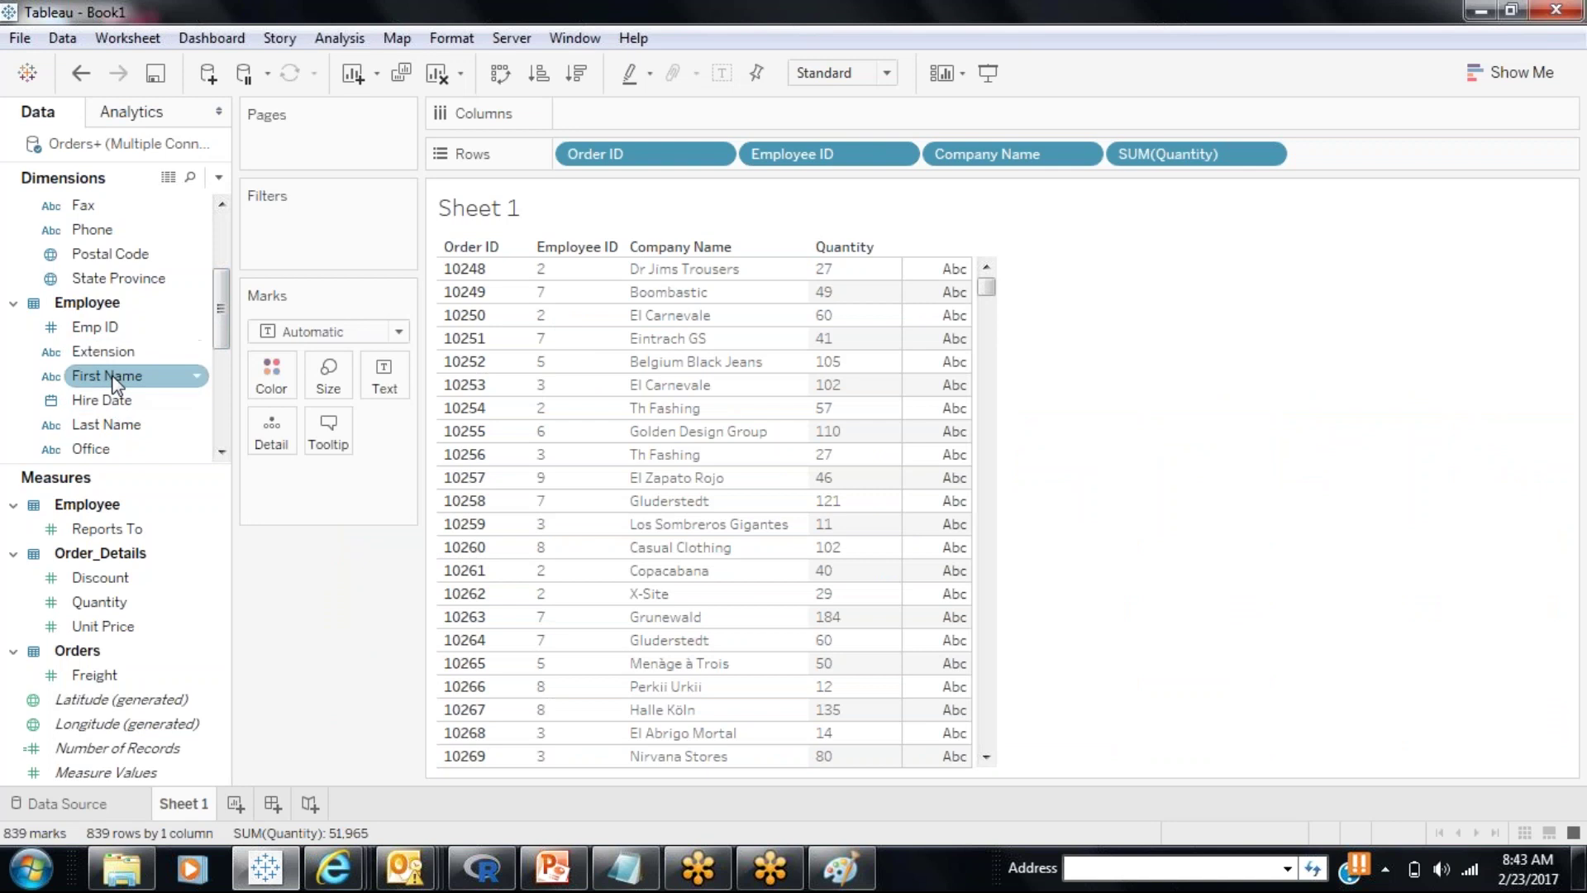
drag(107, 376, 959, 162)
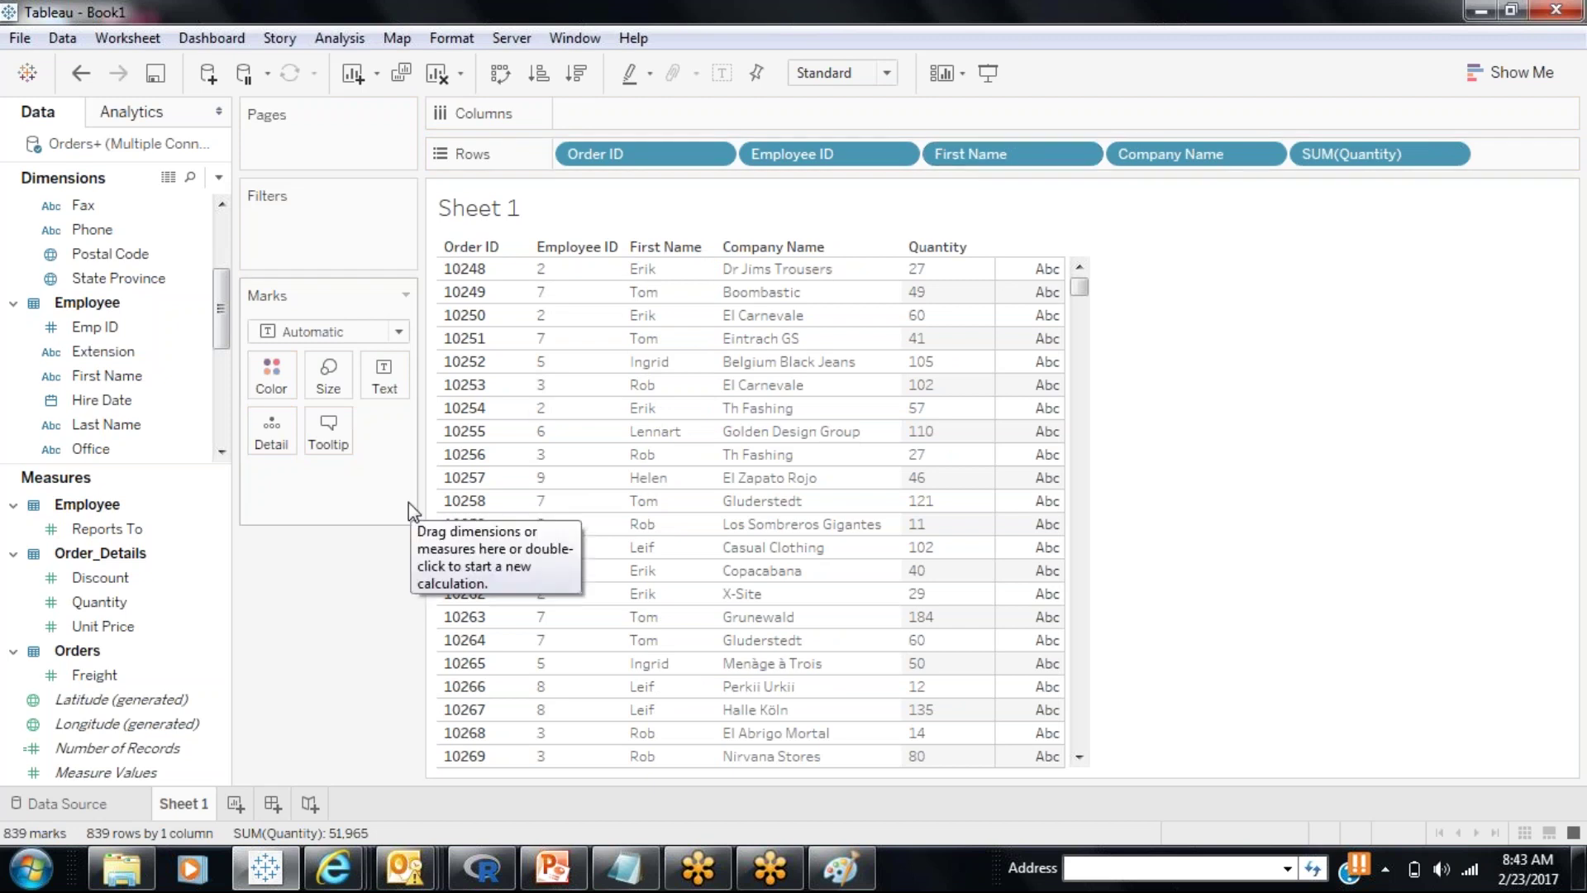
mouse_move(106, 424)
mouse_down()
mouse_move(992, 177)
mouse_move(1157, 157)
mouse_up()
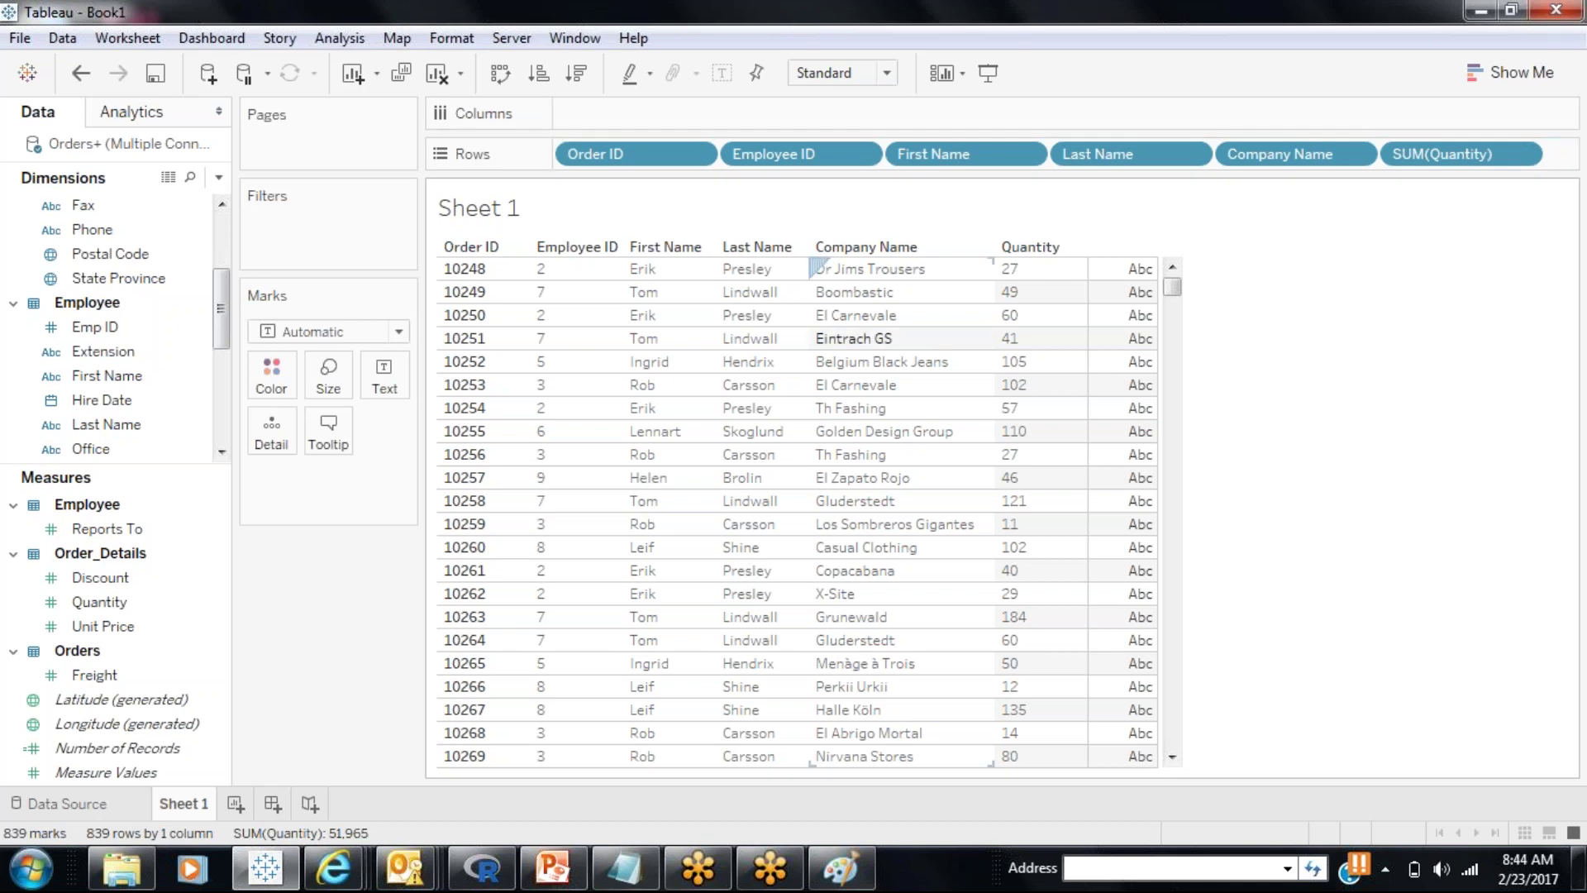
Step: Add Product ID from Order_Details to the rows of Sheet 1, placed between Employee ID and First Name
click(94, 812)
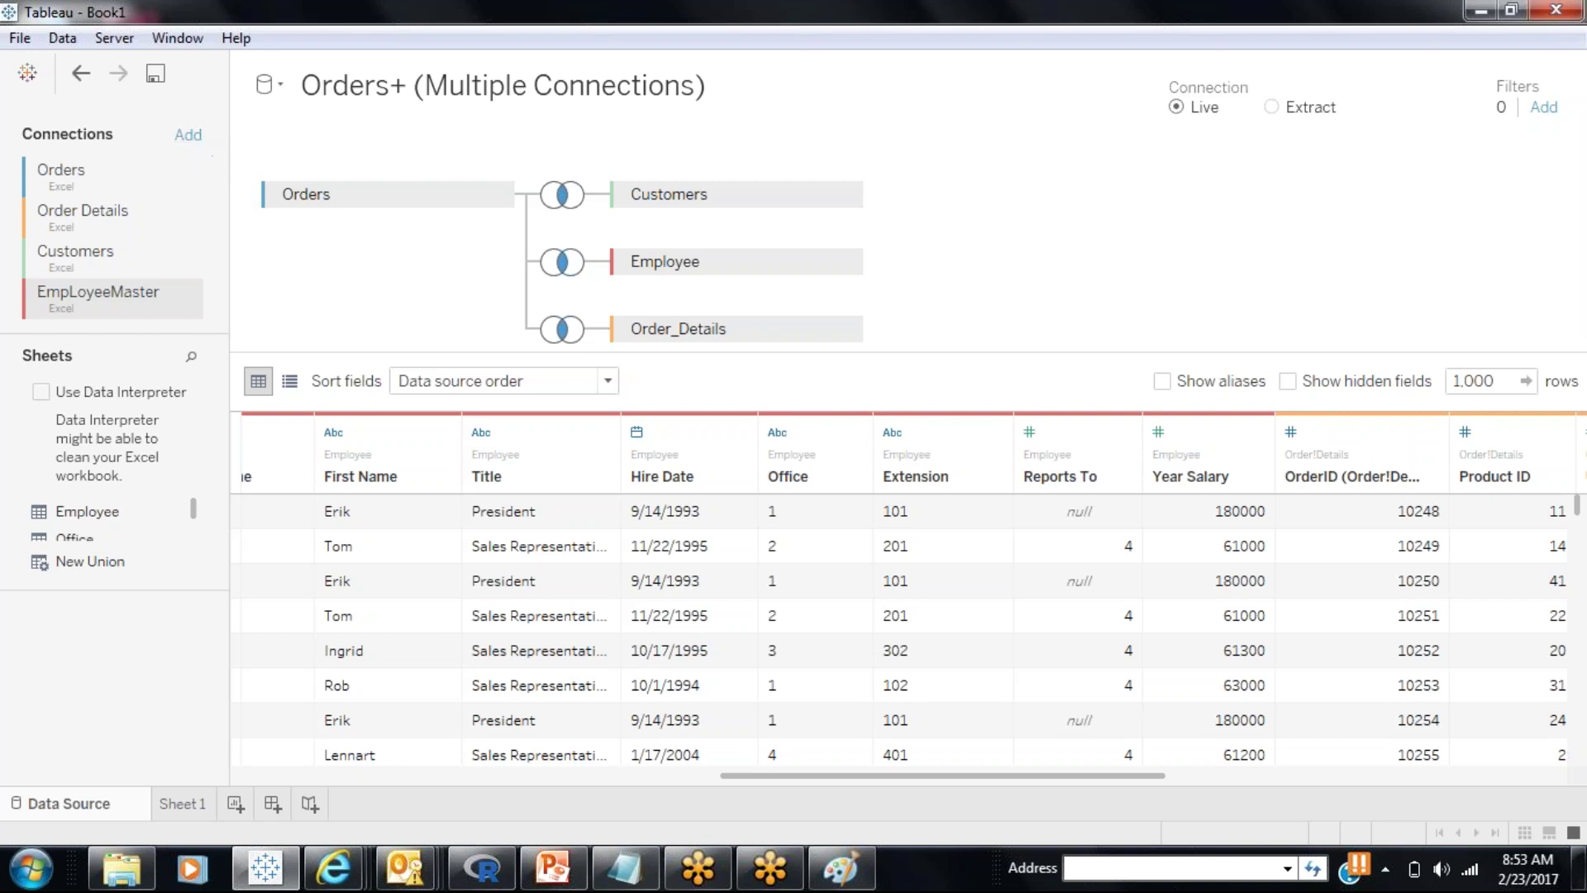
click(197, 802)
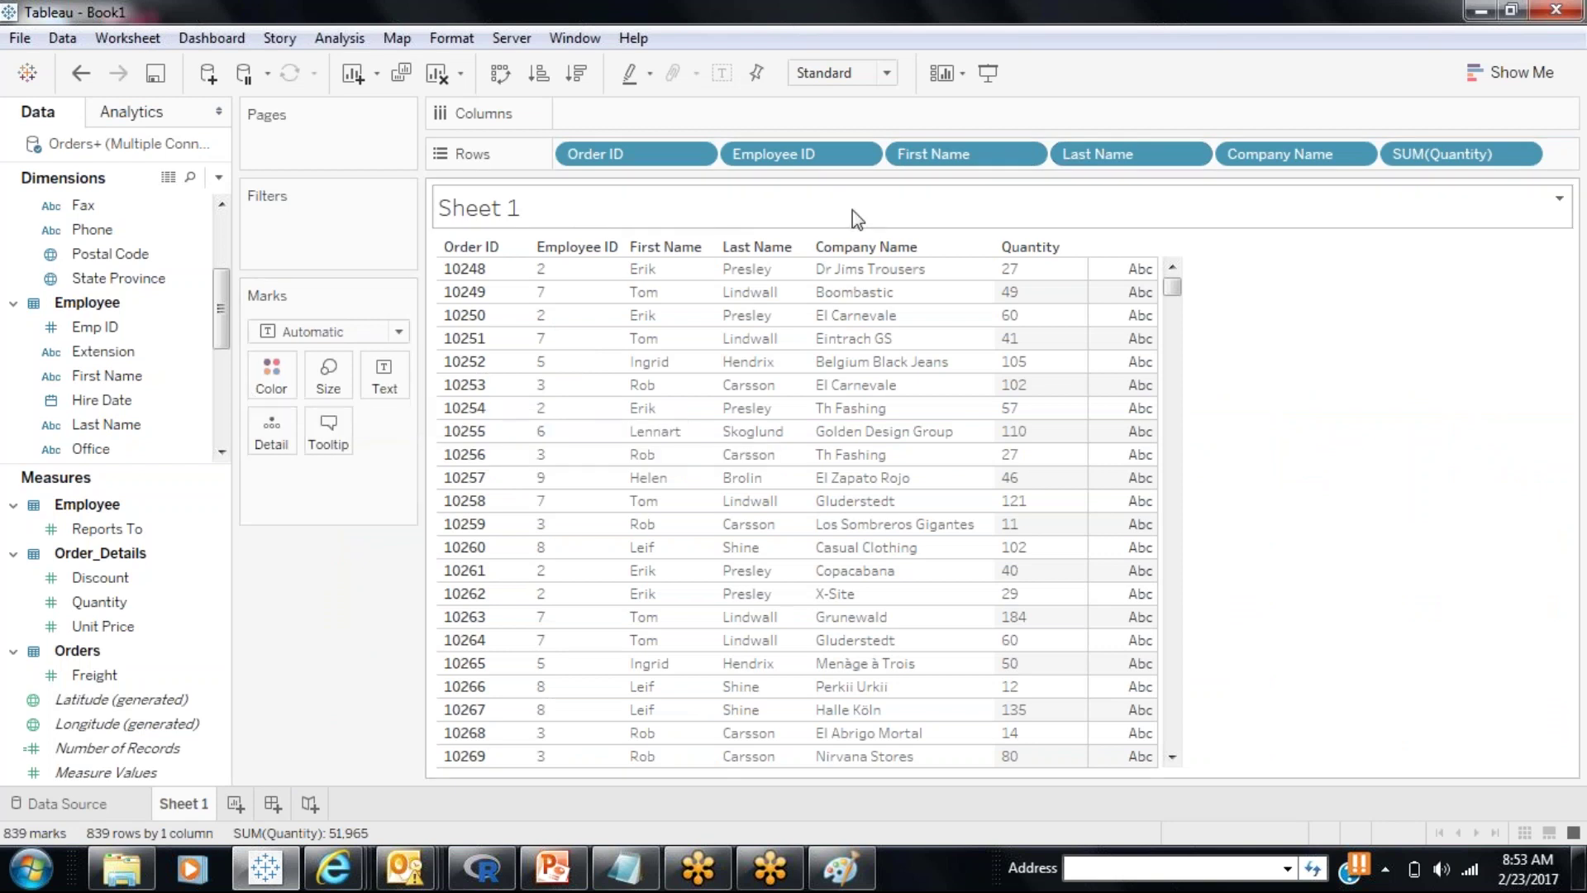
click(144, 603)
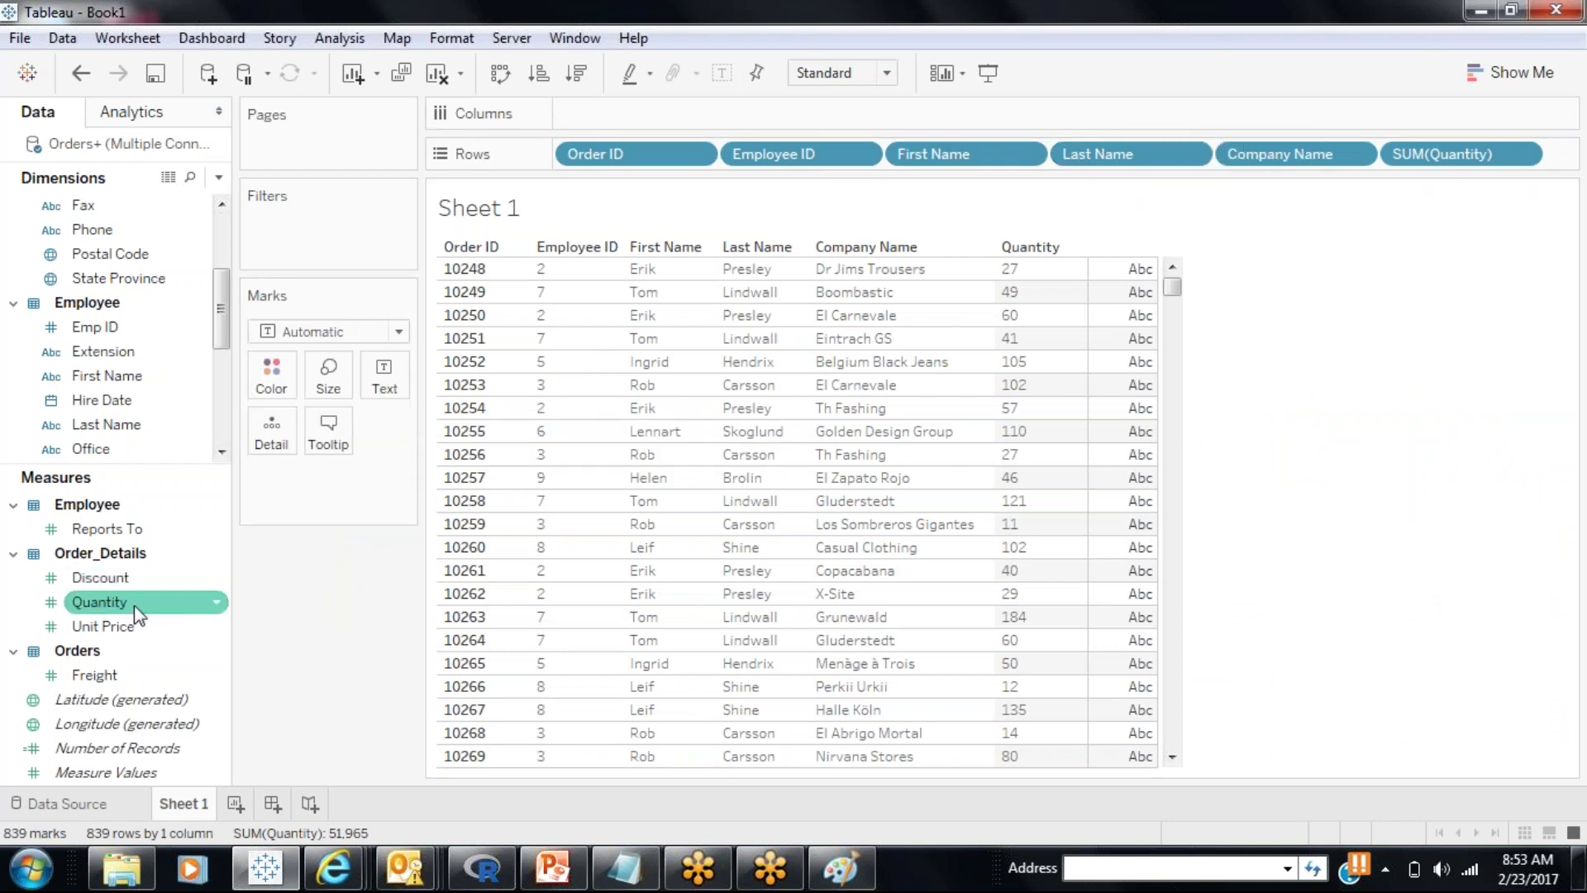
drag(220, 315, 220, 406)
click(205, 427)
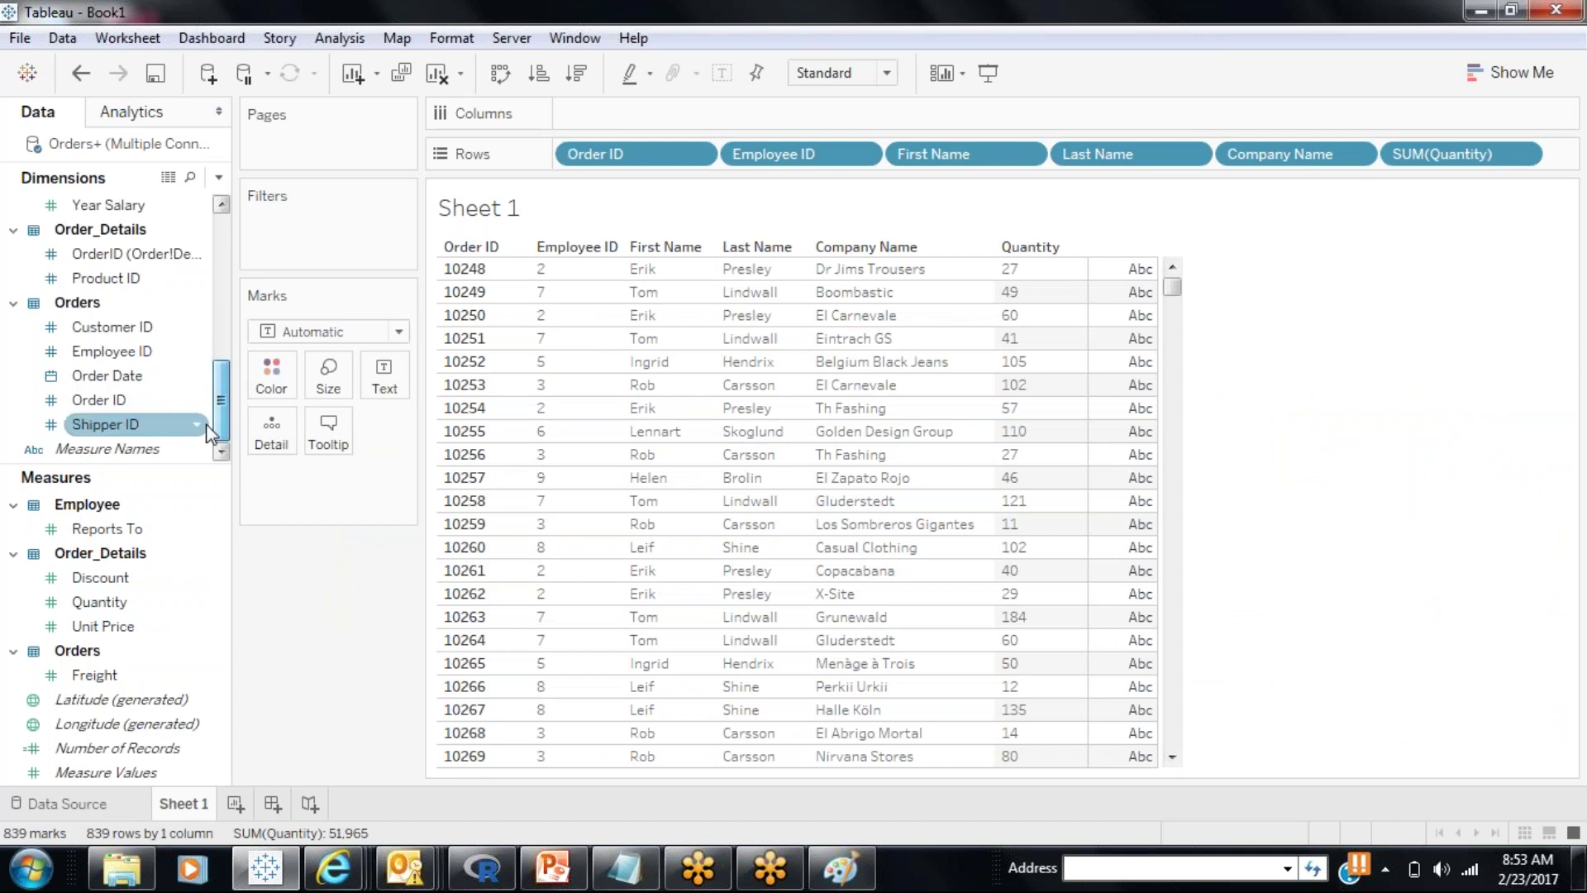
drag(140, 277, 750, 173)
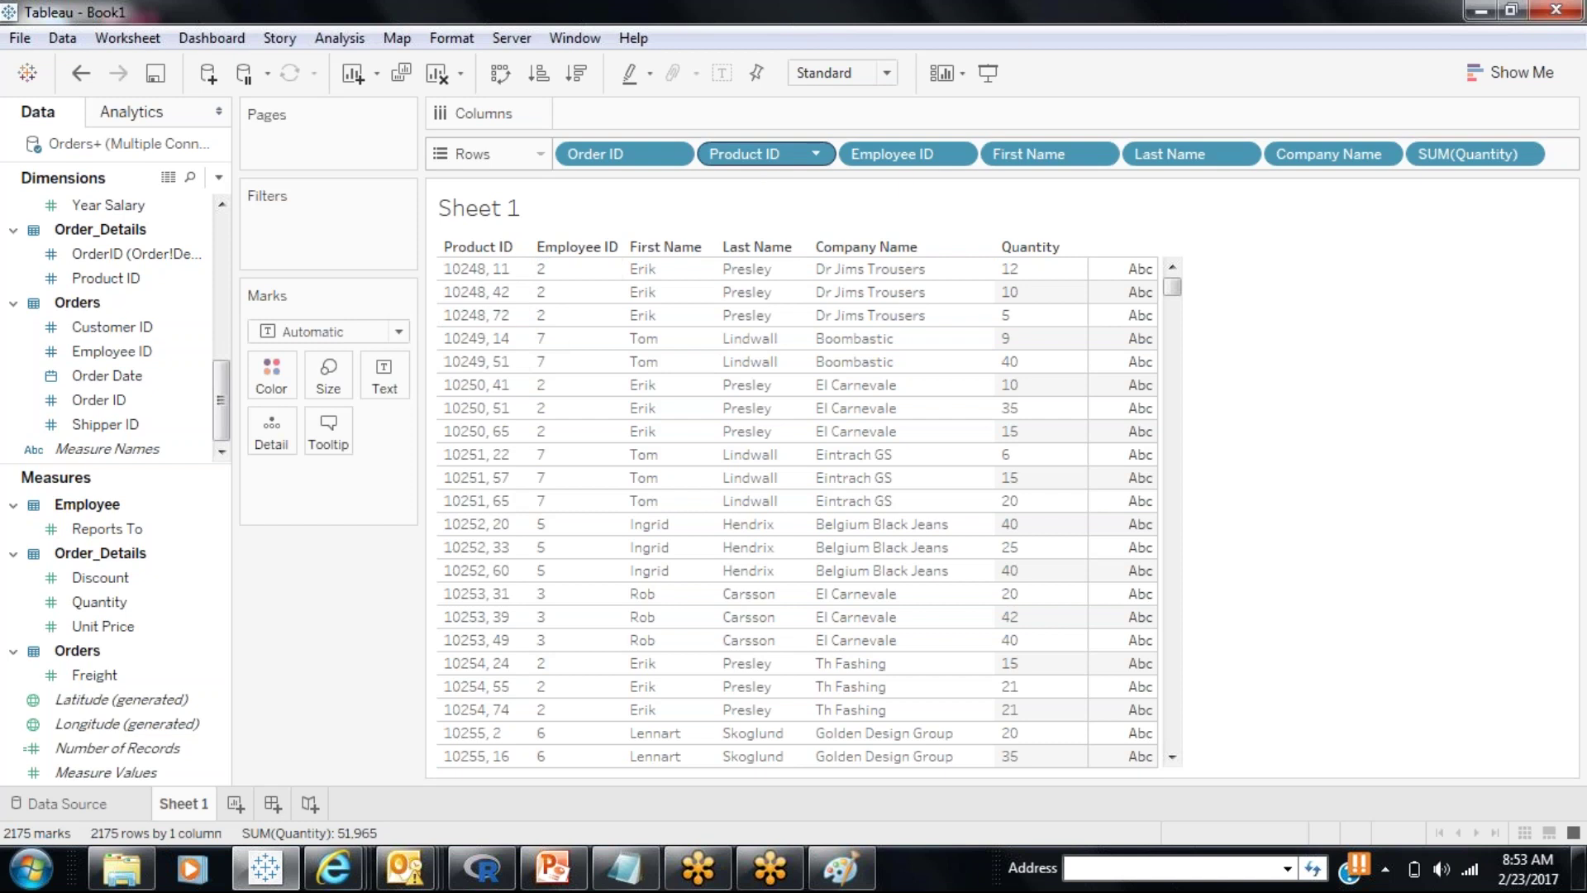
drag(761, 162, 976, 167)
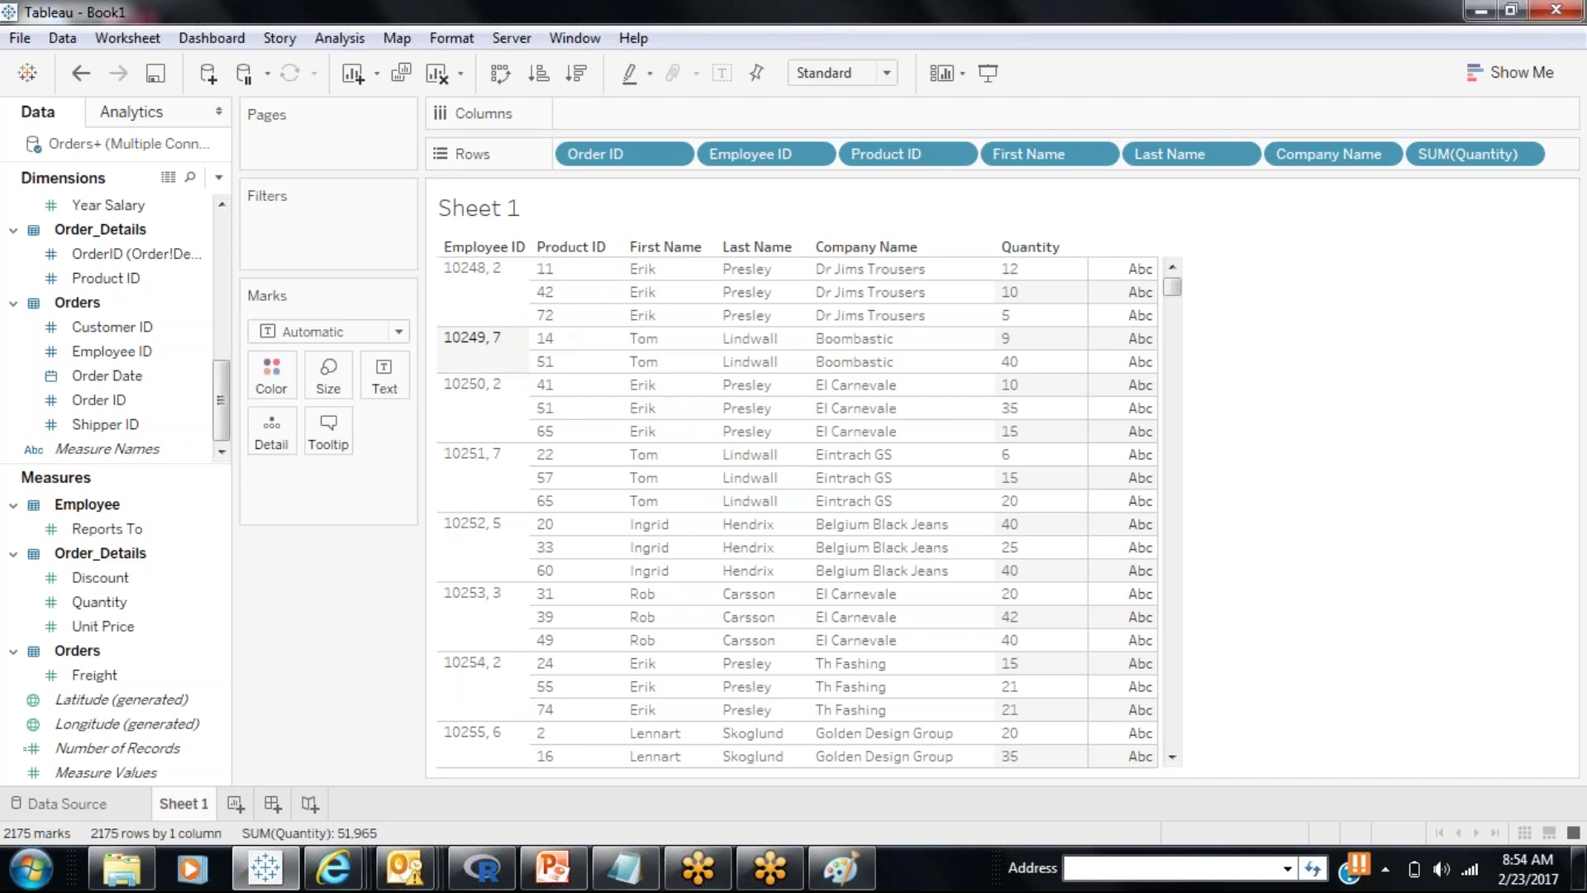
Step: Connect to the Products Excel workbook and add its Products sheet to the joined tables of the data source
click(36, 809)
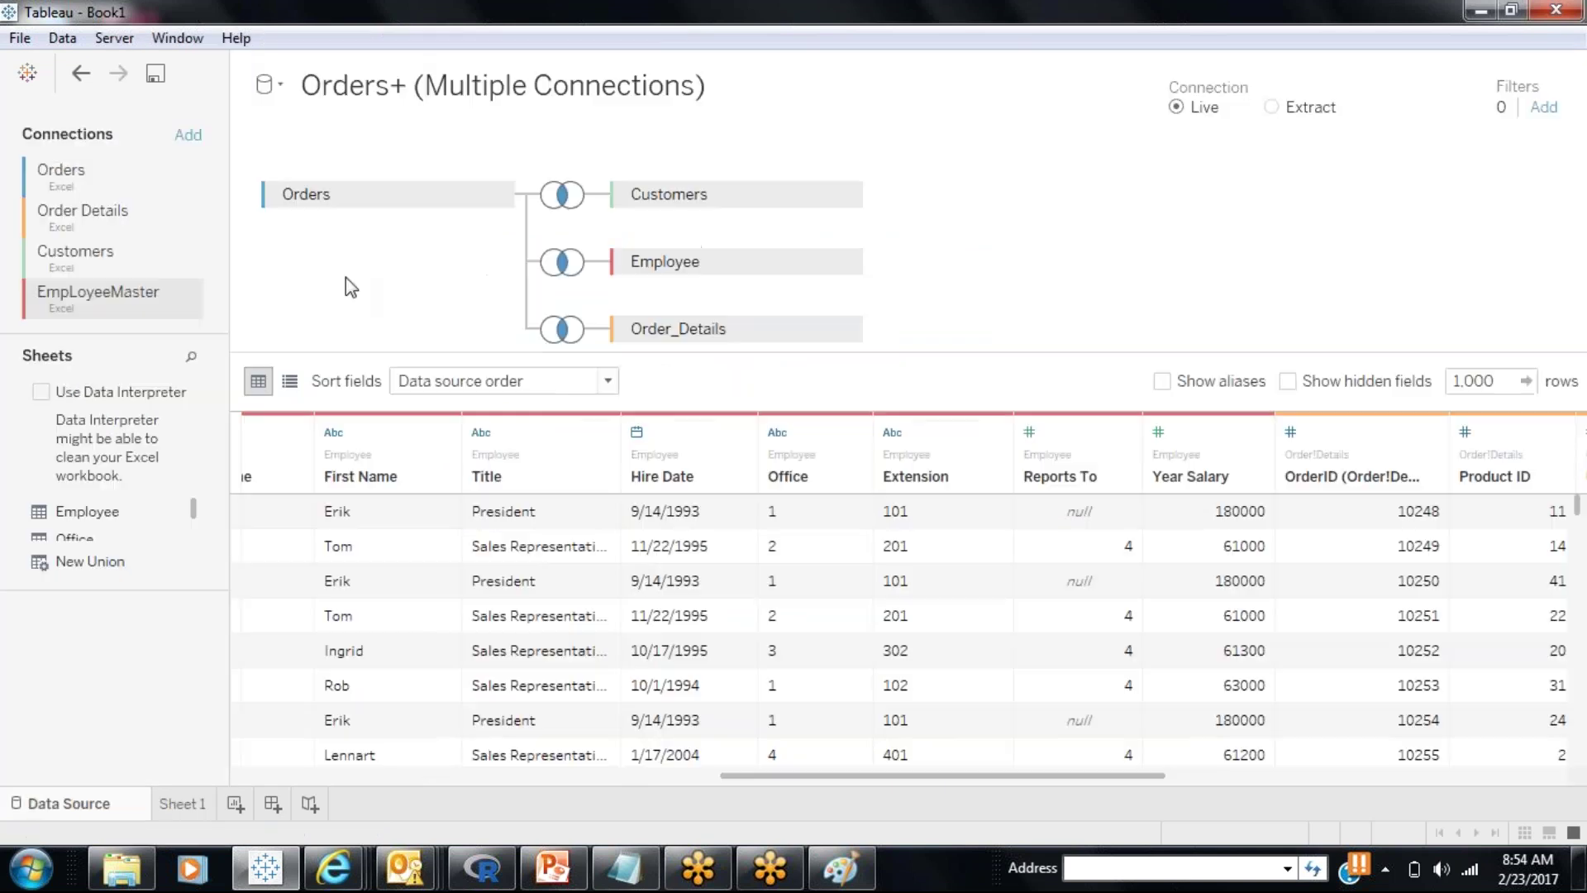
click(188, 134)
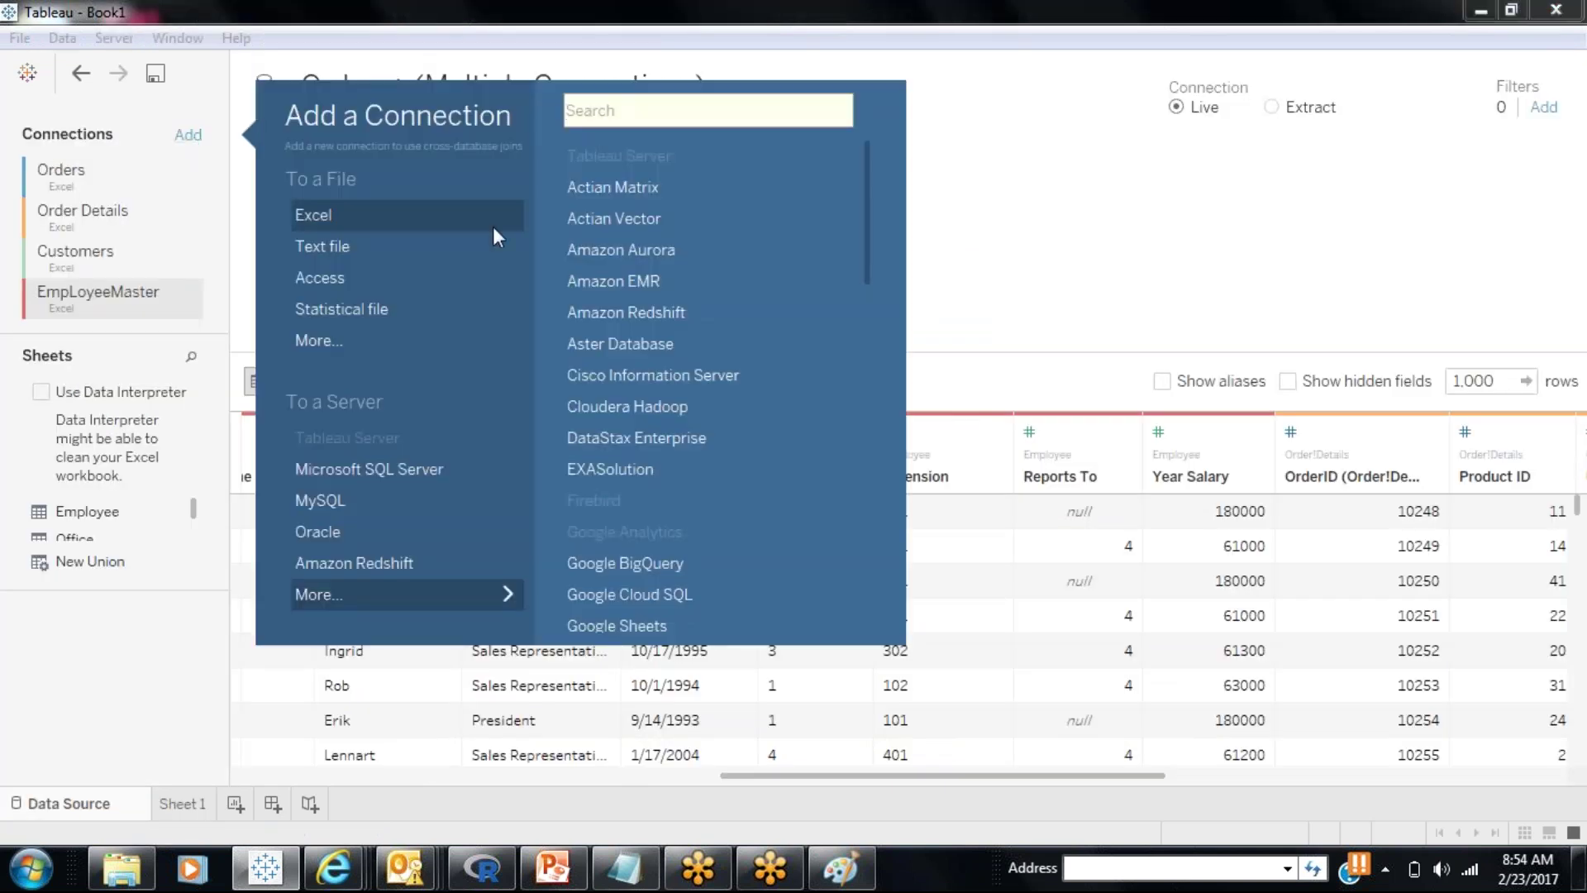
click(352, 219)
key(Escape)
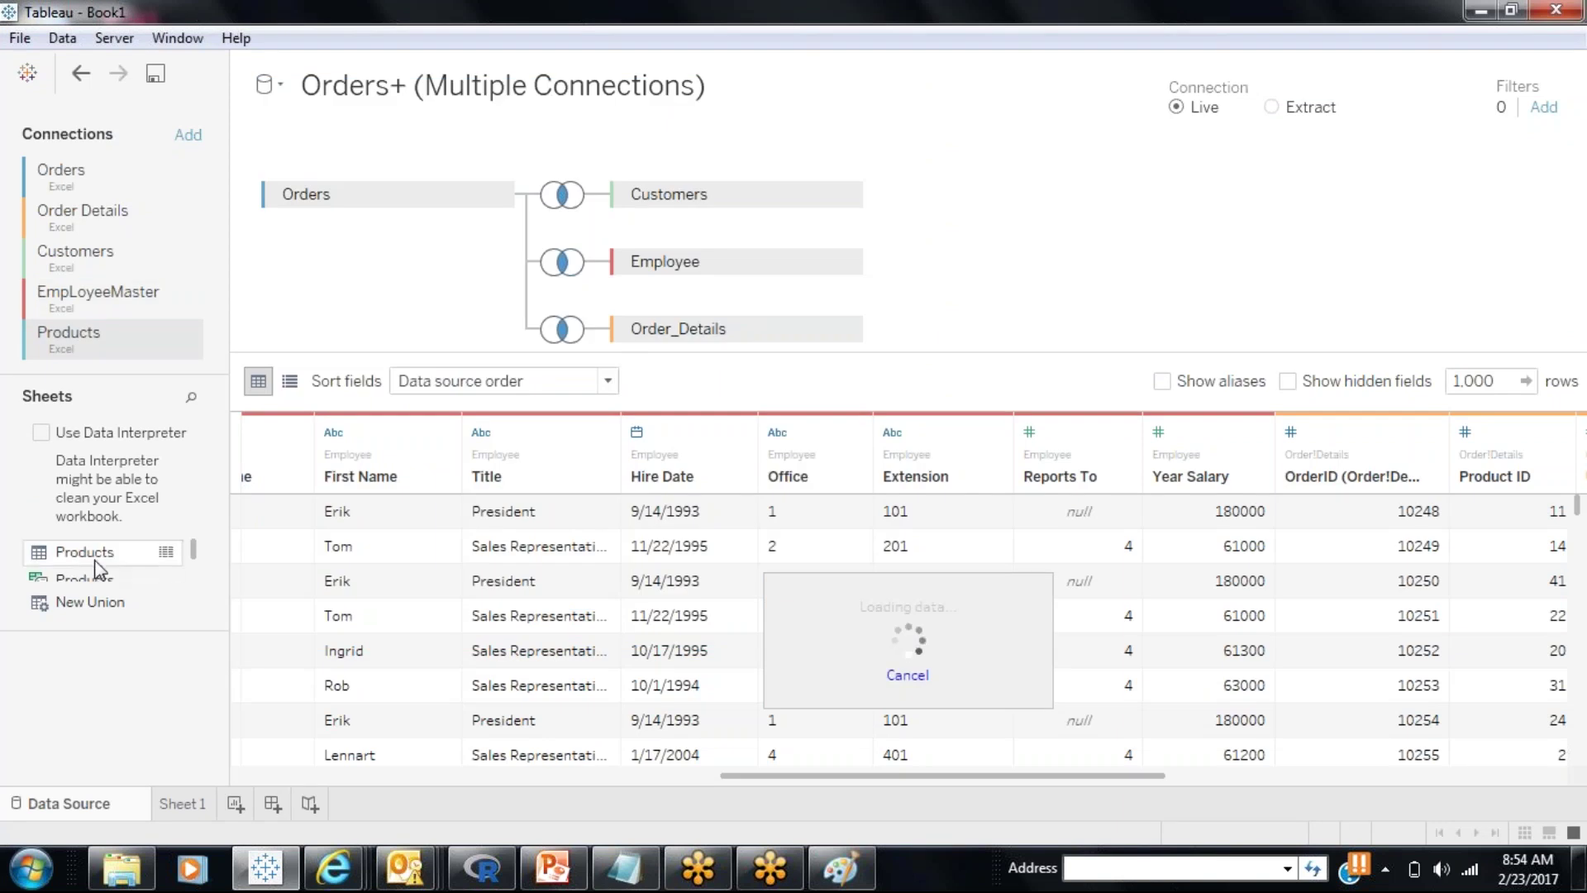
drag(83, 552, 1132, 248)
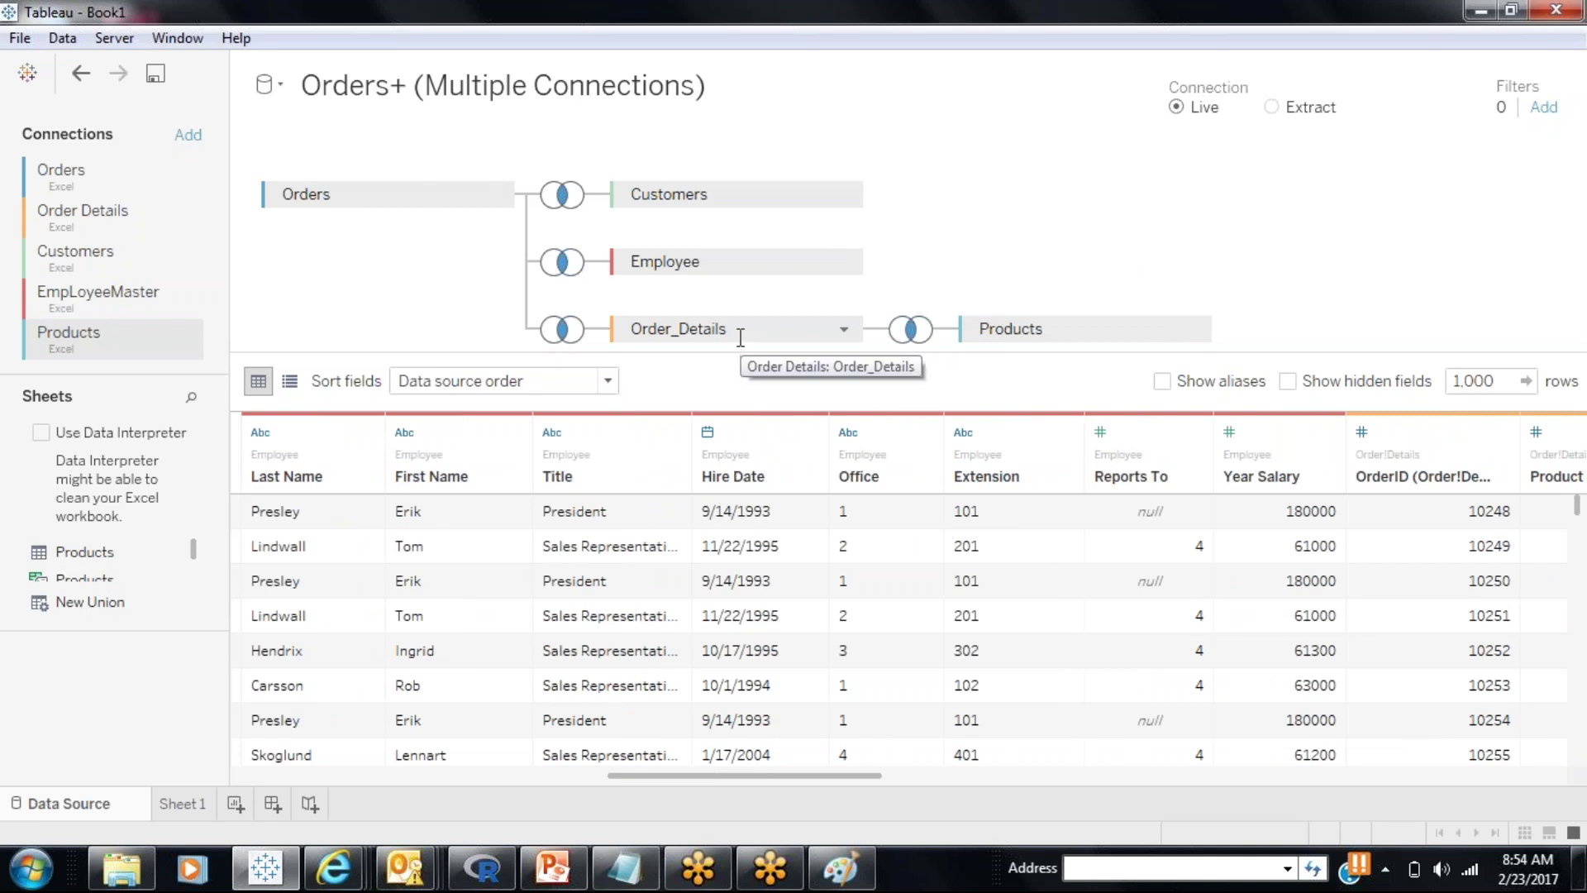
Step: Review the Order_Details–Products join clause and the fields available on each side of it
click(912, 329)
mouse_move(739, 490)
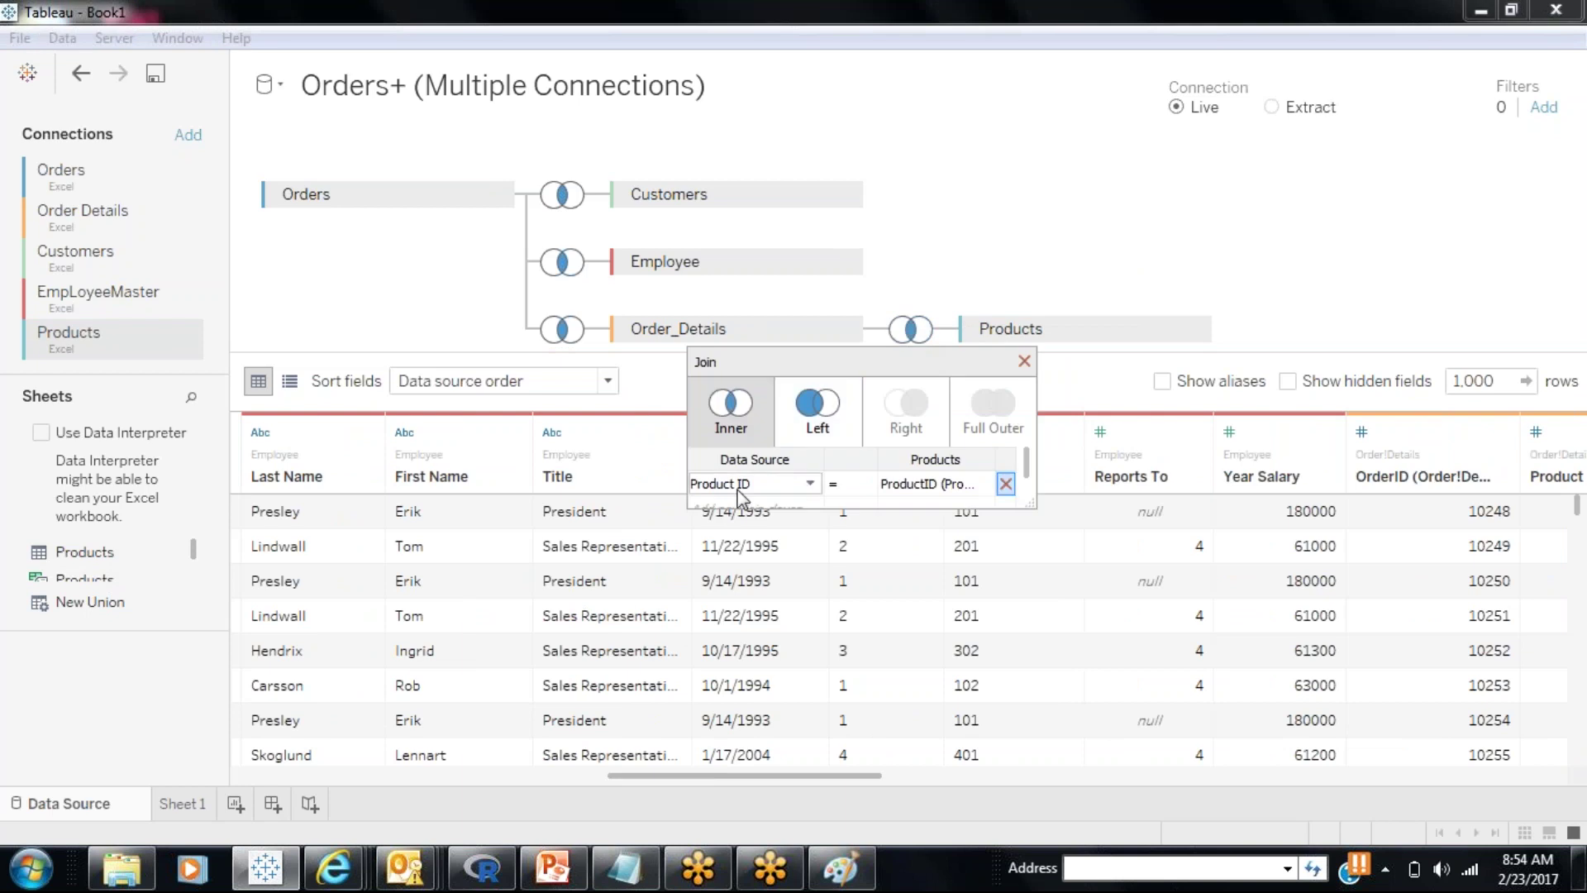
click(981, 485)
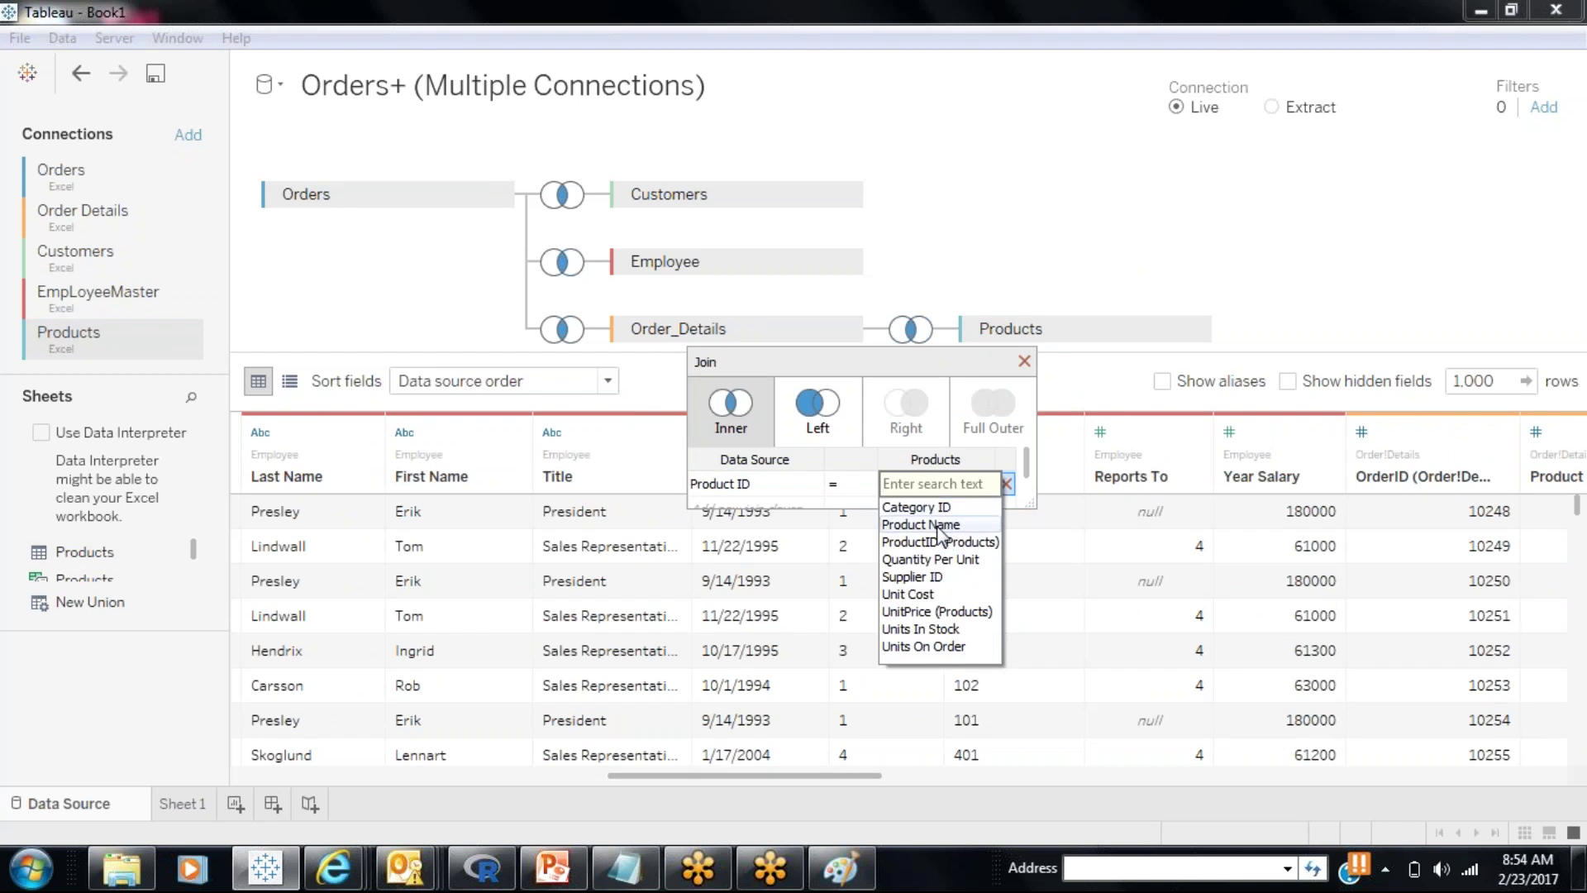
click(800, 490)
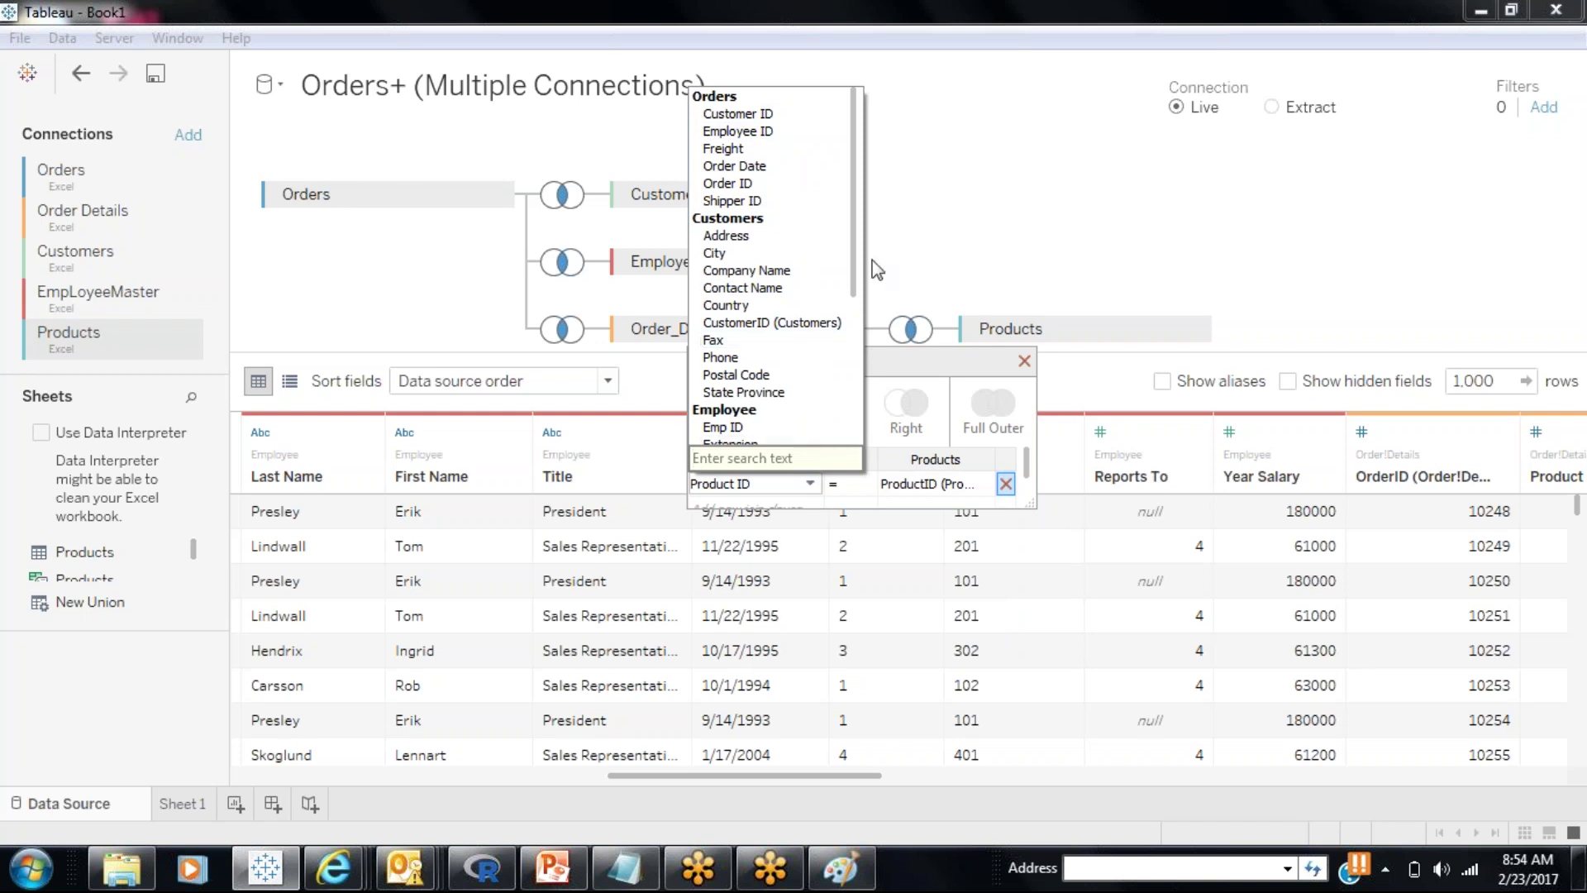
scroll(847, 341, down, 5)
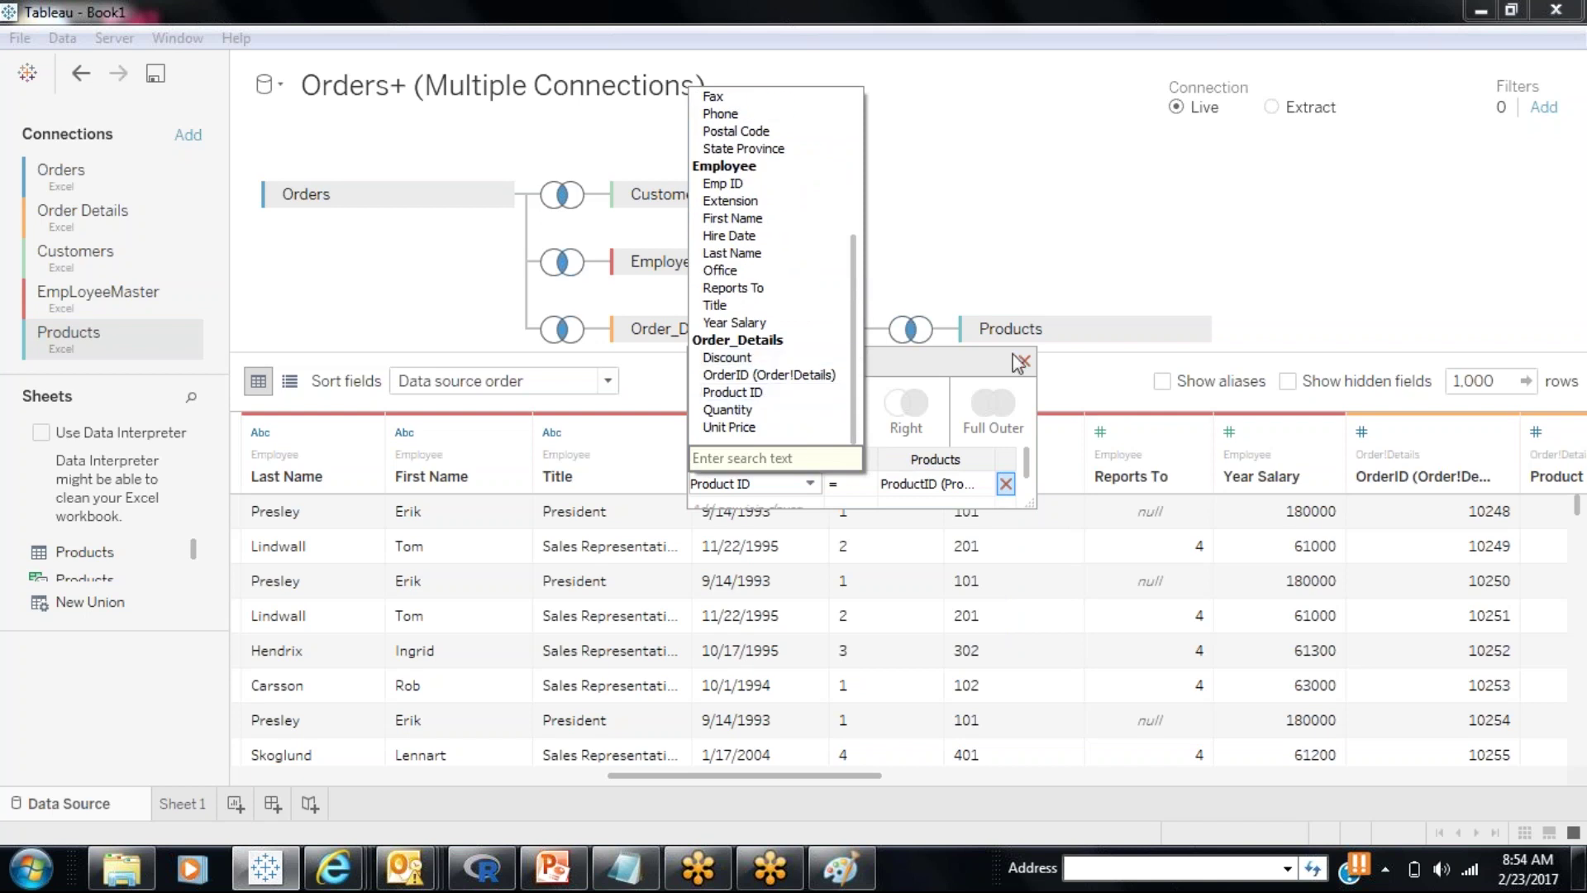
click(1070, 221)
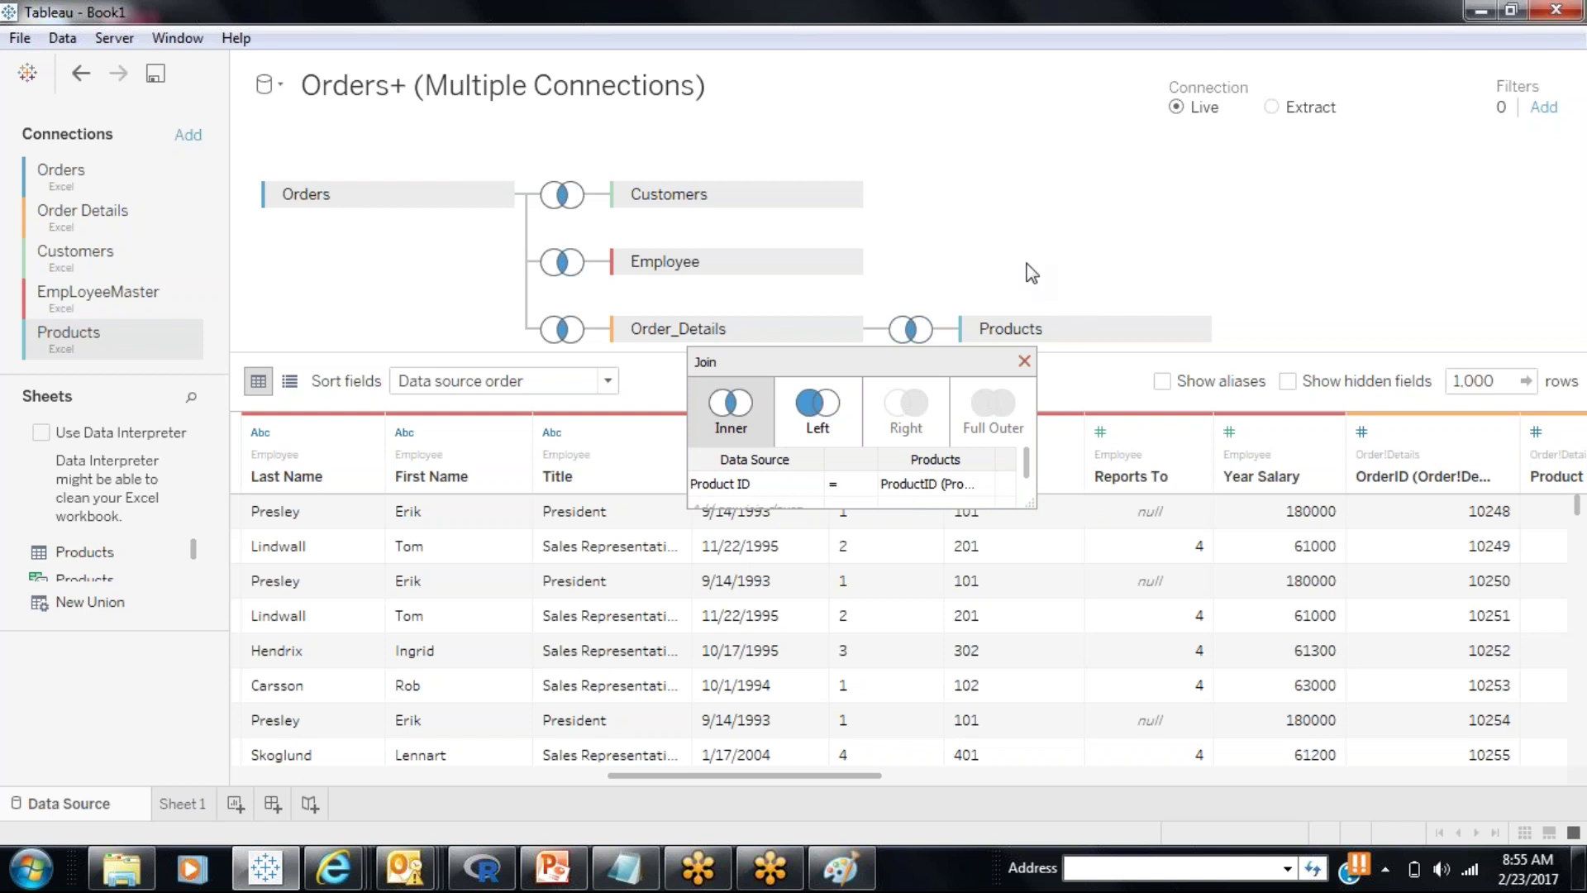
Step: Add a connection to the Shippers Excel workbook and dismiss the open dialogs
click(189, 135)
click(339, 220)
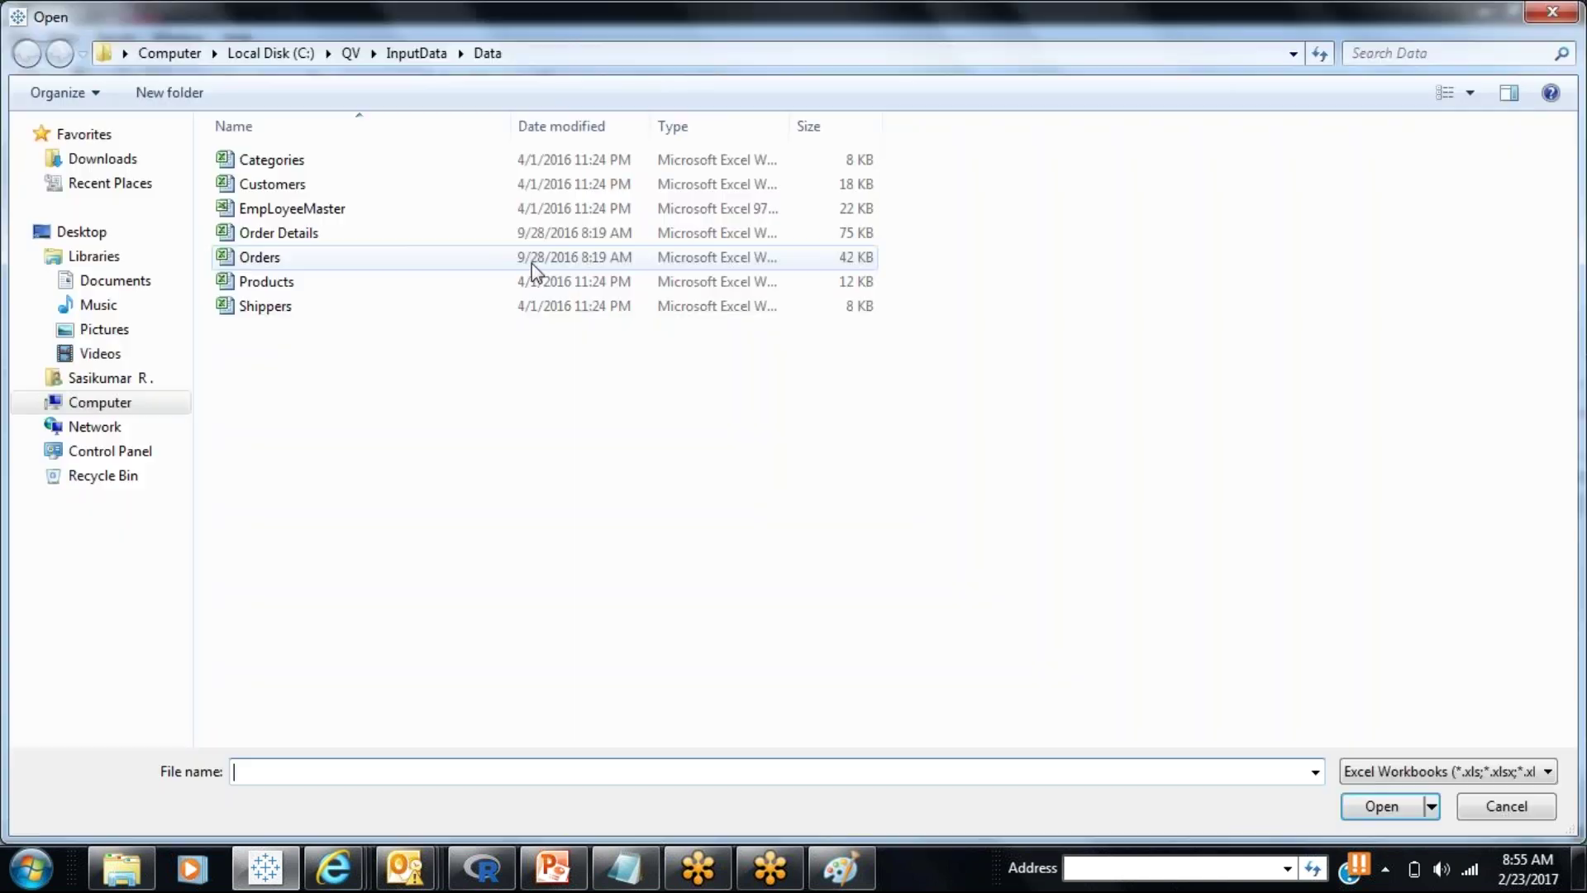
key(Escape)
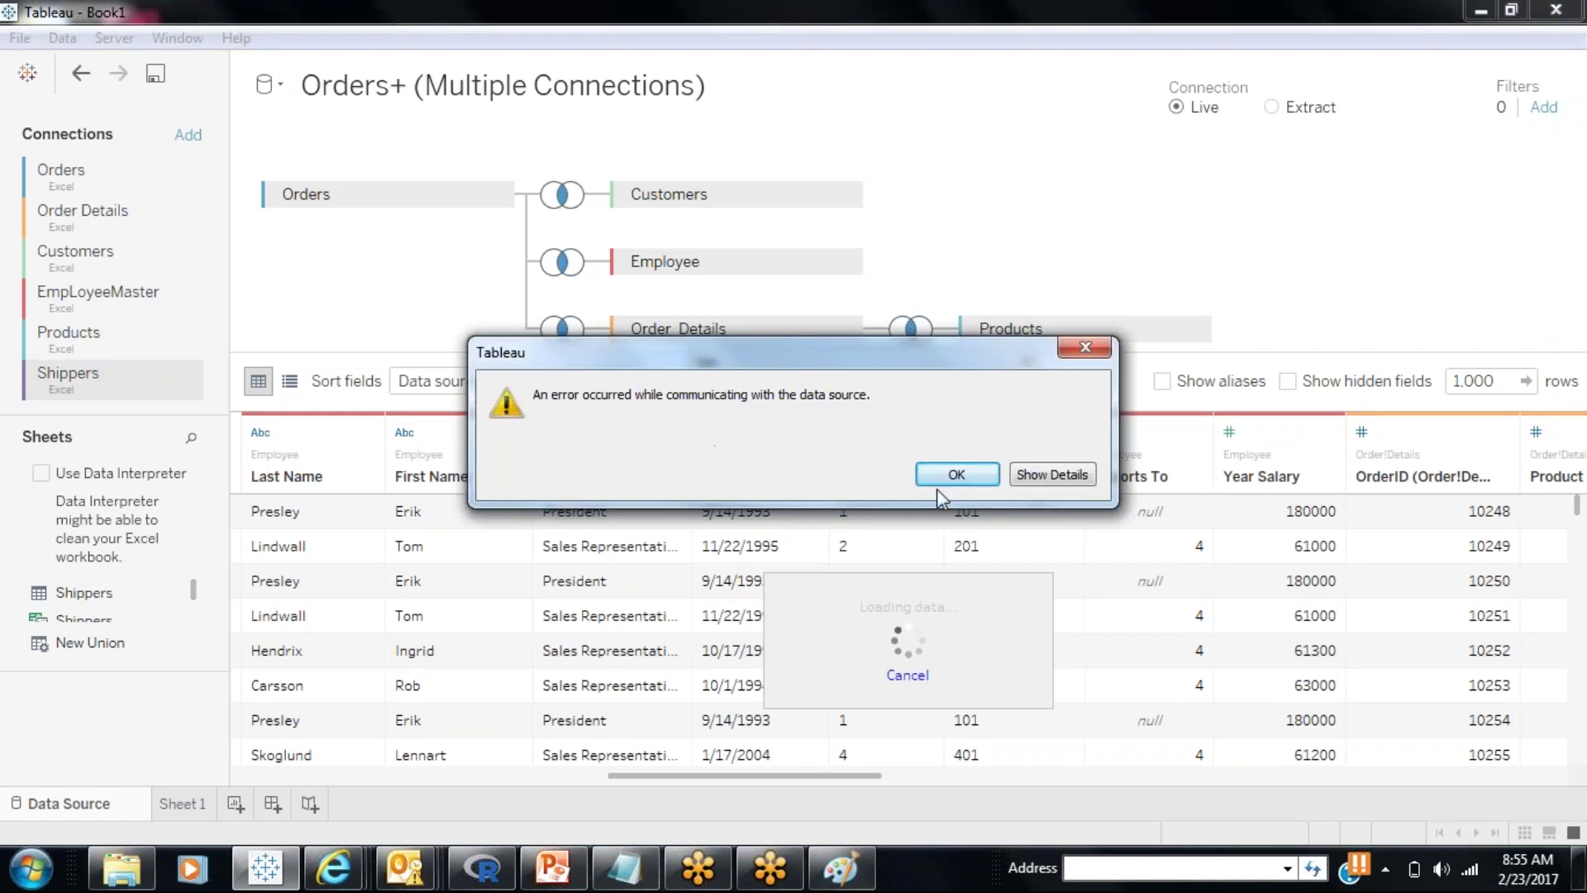
click(945, 475)
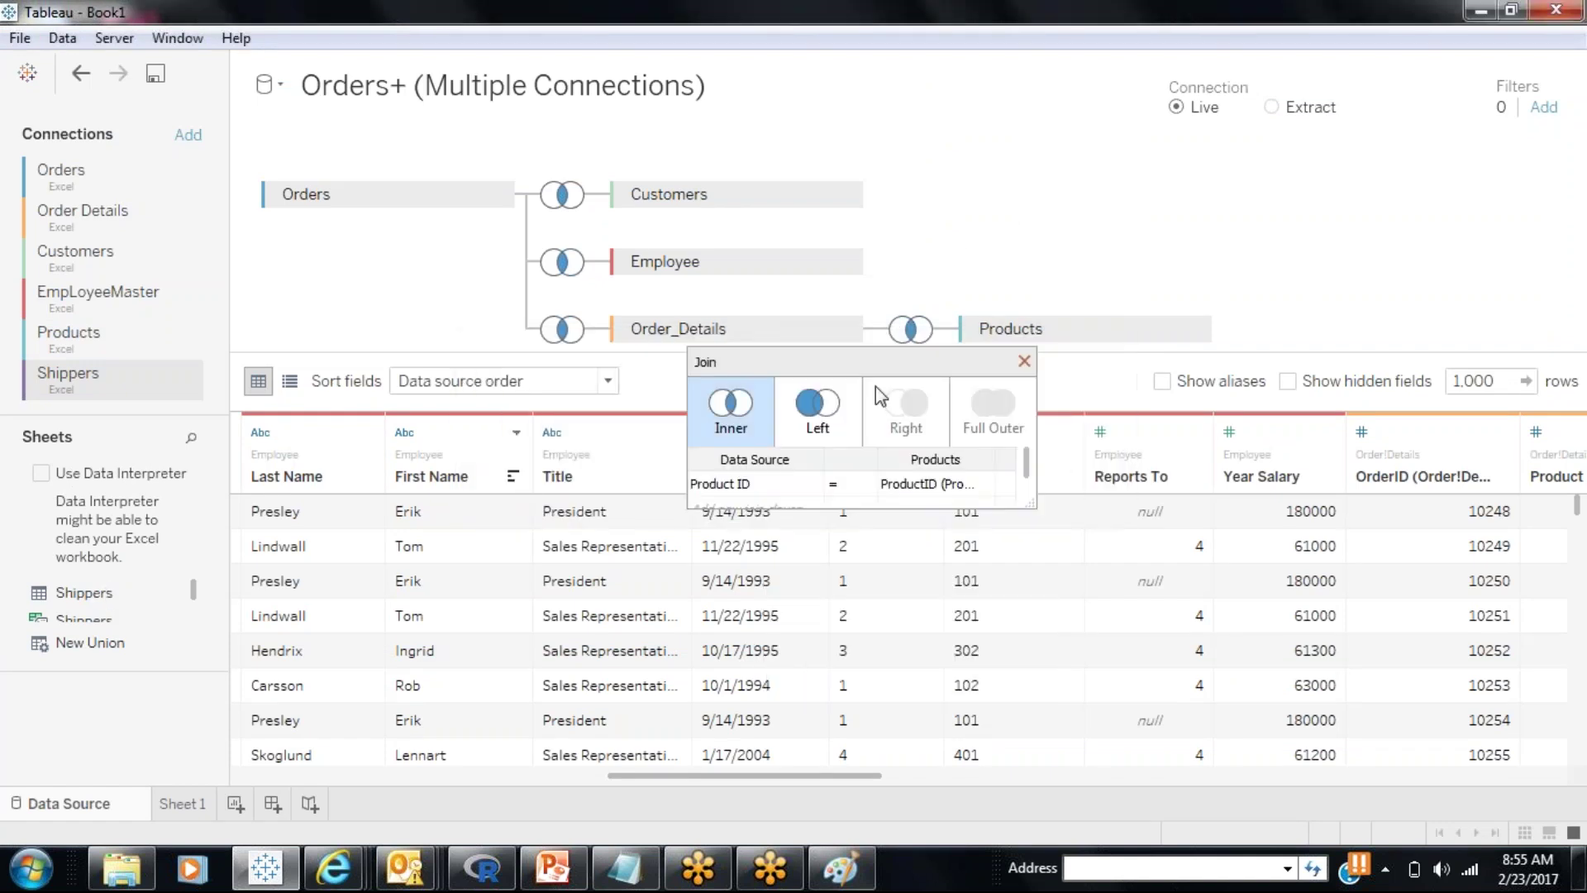
click(1024, 361)
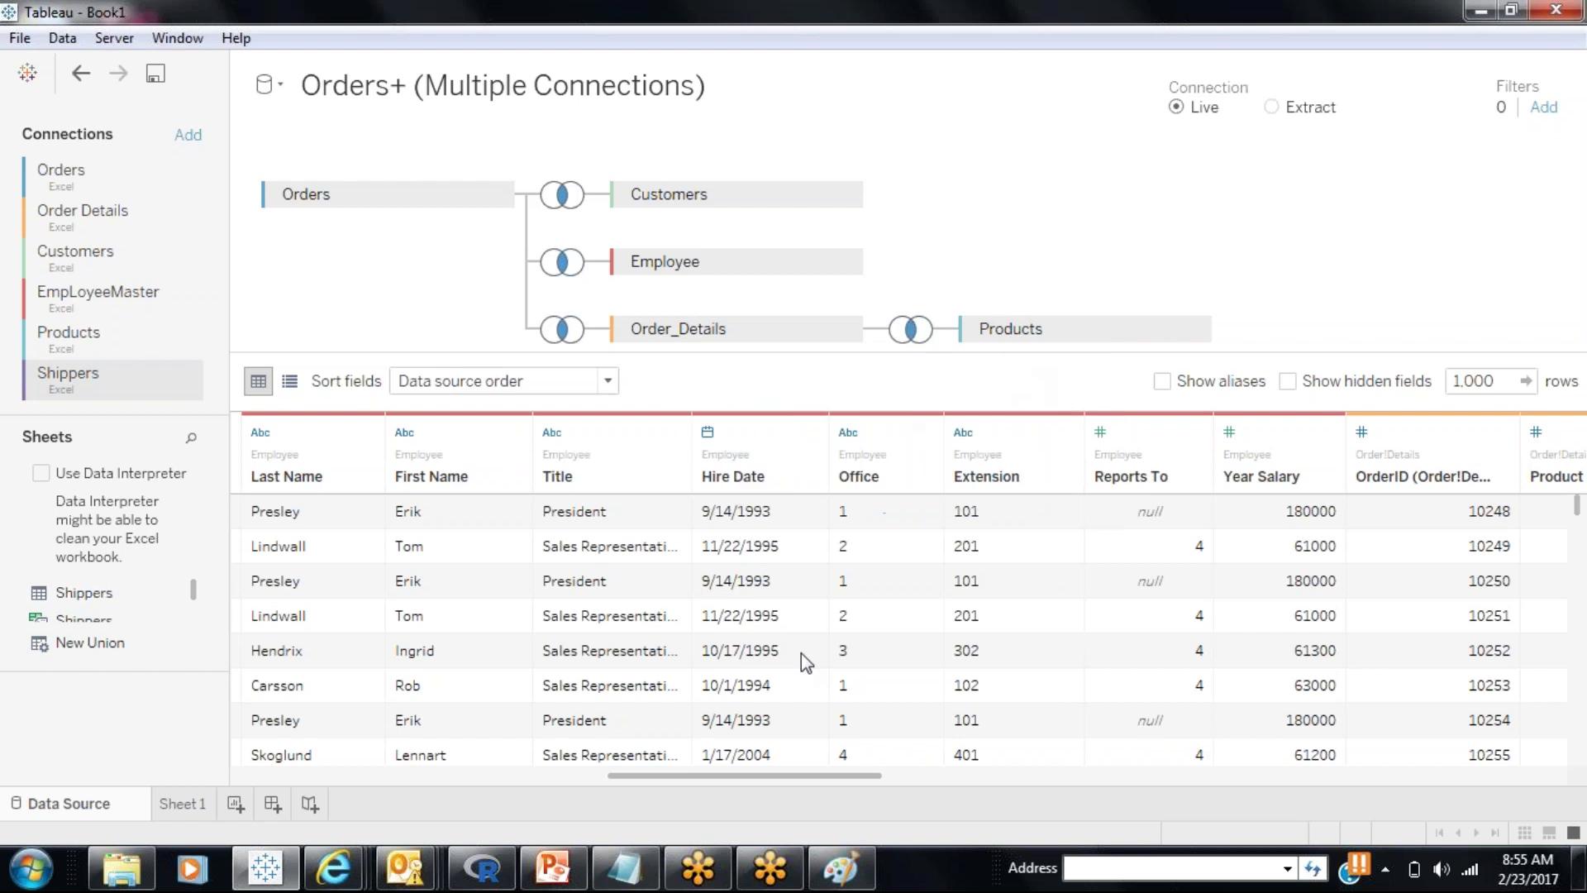
Step: Add the Shippers sheet to the joined tables of the data source
drag(747, 775, 467, 773)
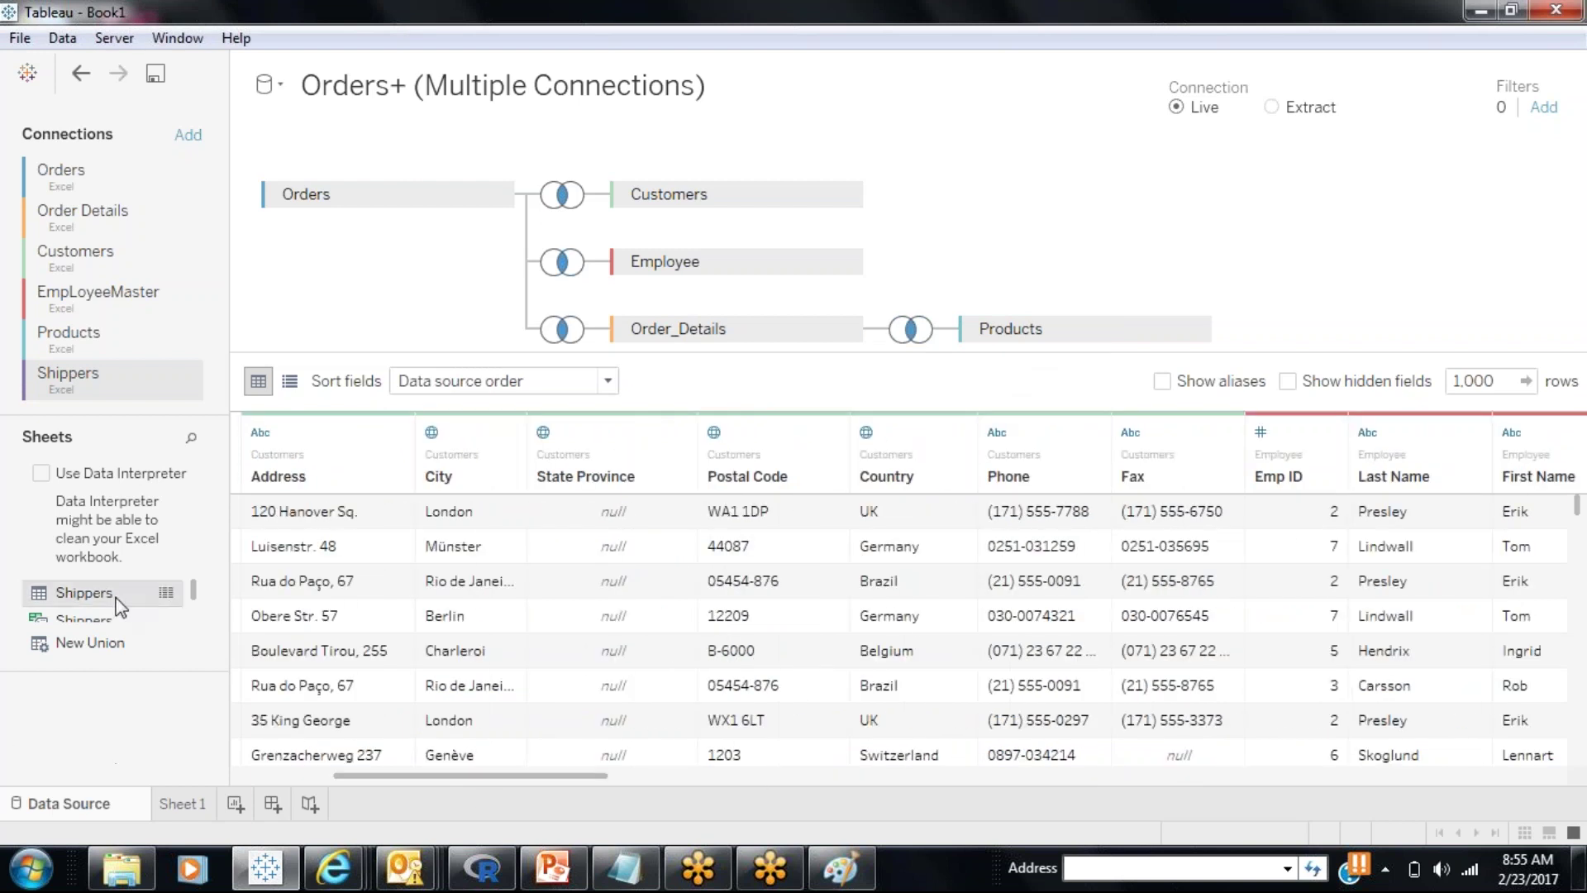
drag(82, 592, 1059, 225)
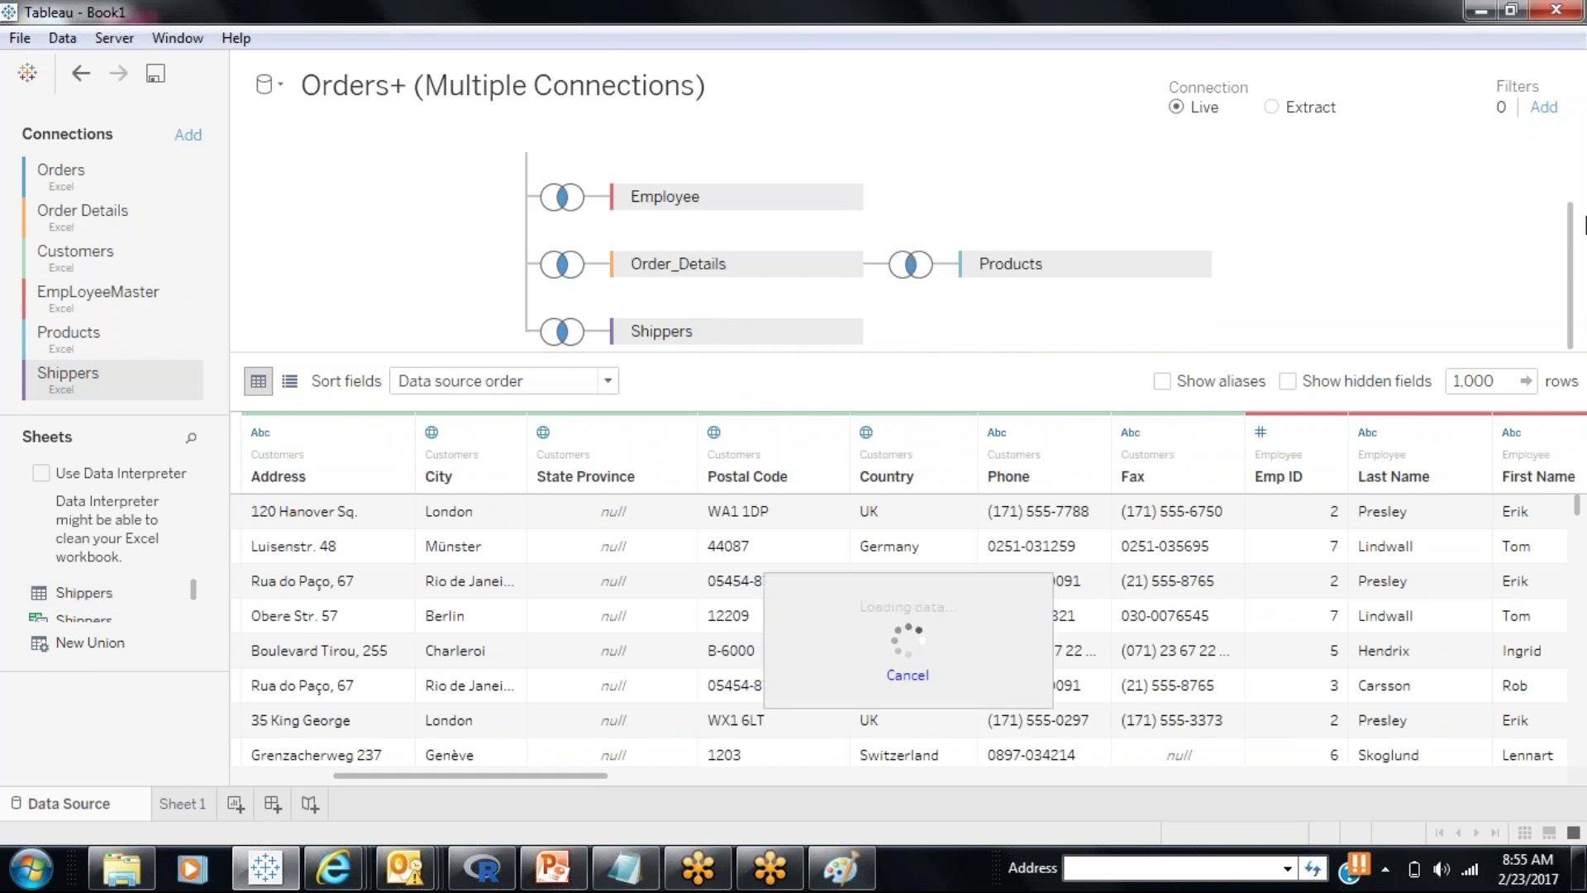
scroll(1548, 280, up, 2)
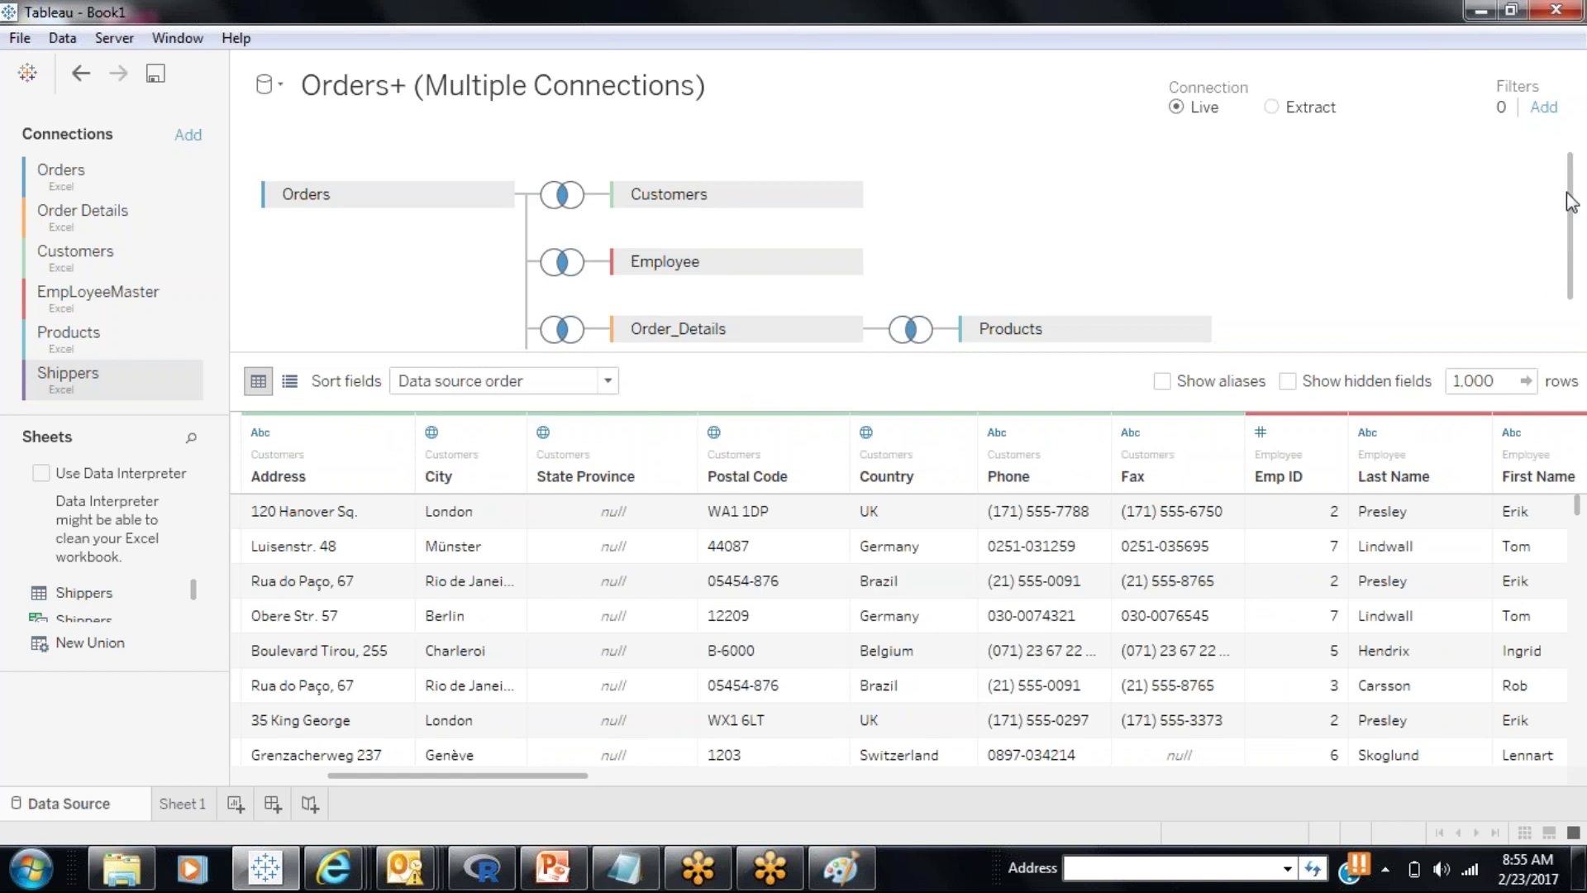
scroll(1570, 198, down, 2)
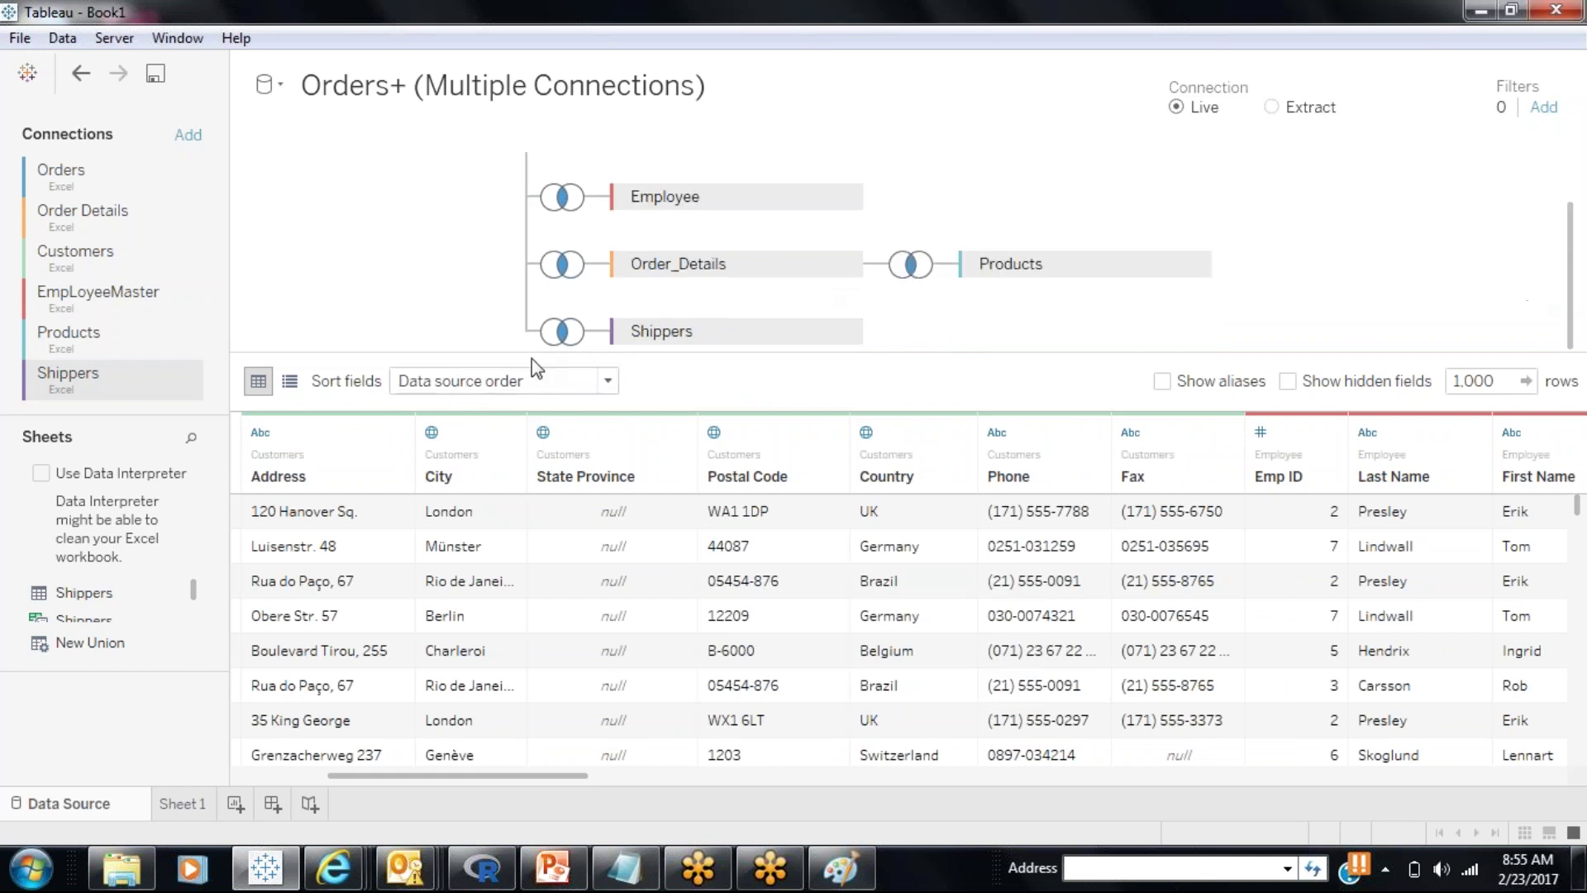
Step: Review the Shippers join clause and the fields available on both of its sides
click(567, 333)
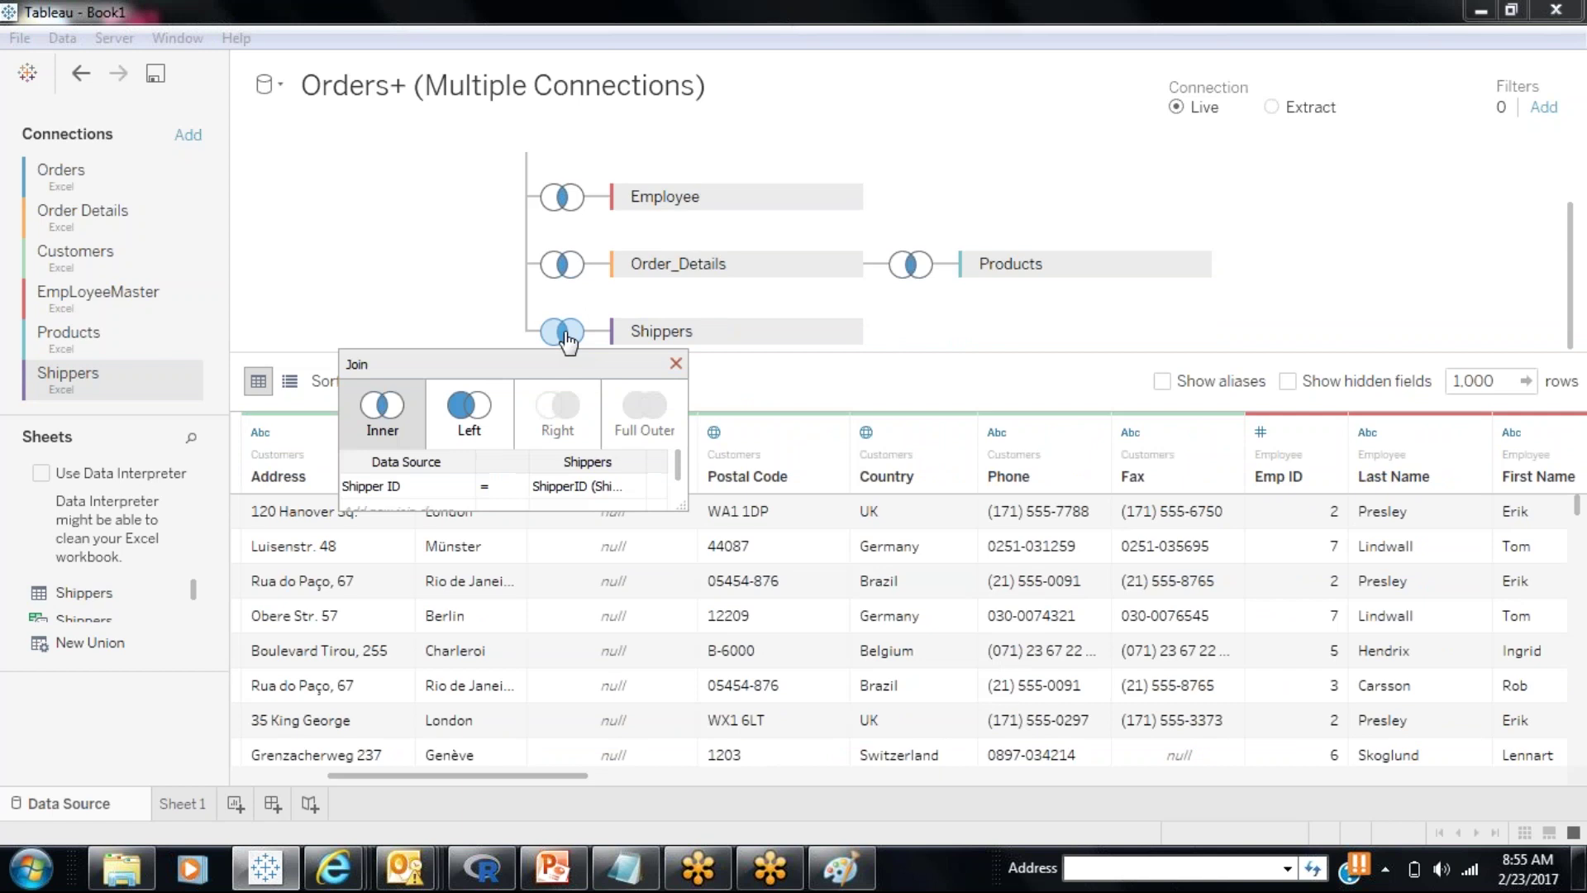
click(415, 496)
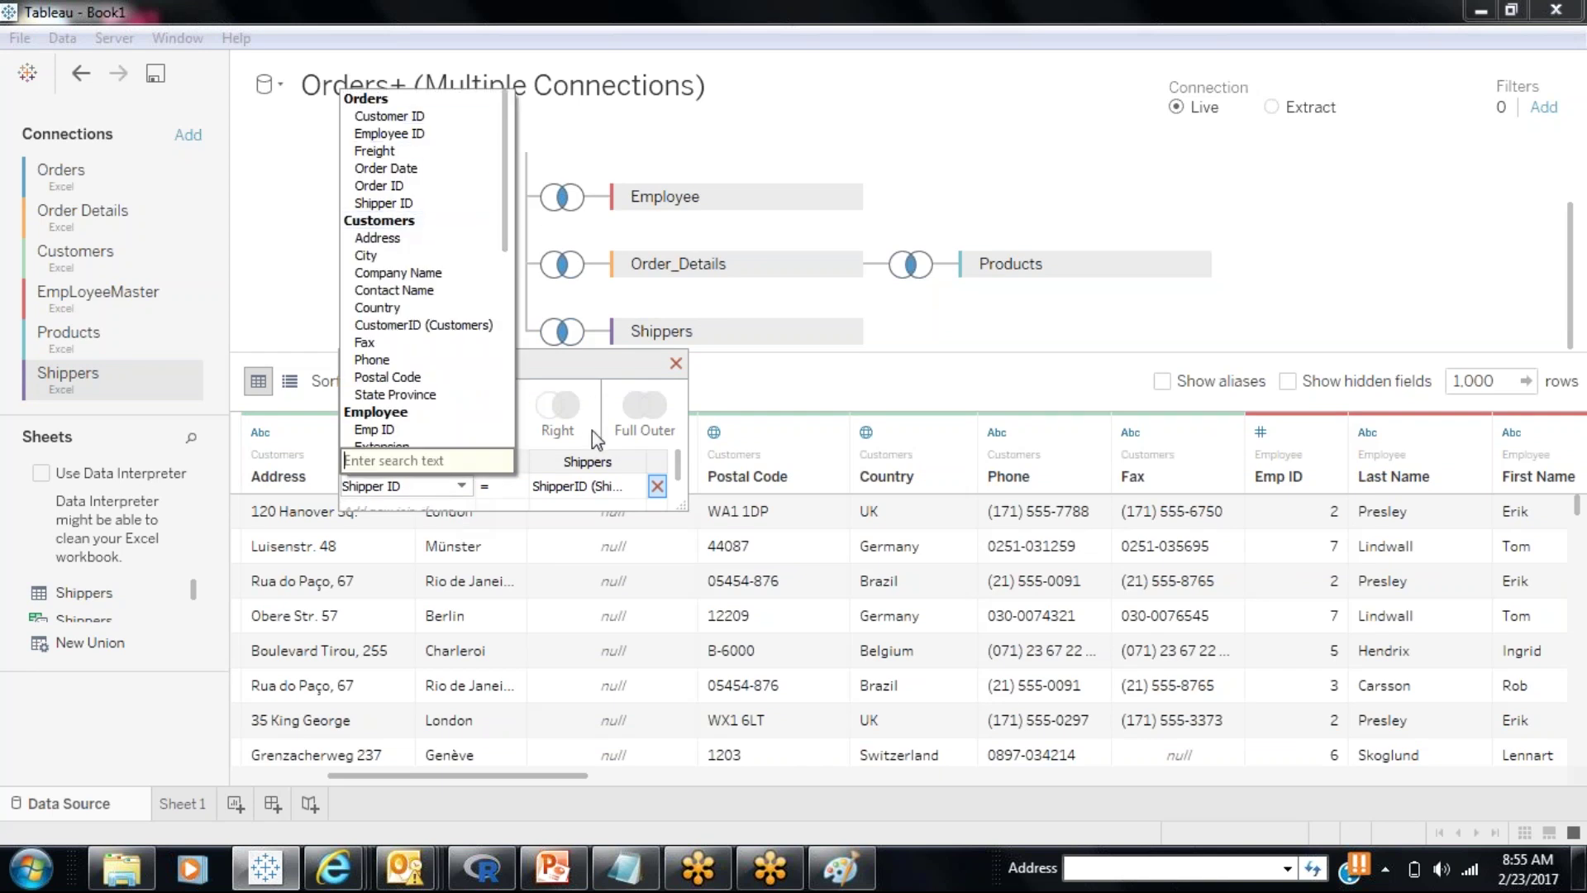
click(592, 484)
click(590, 486)
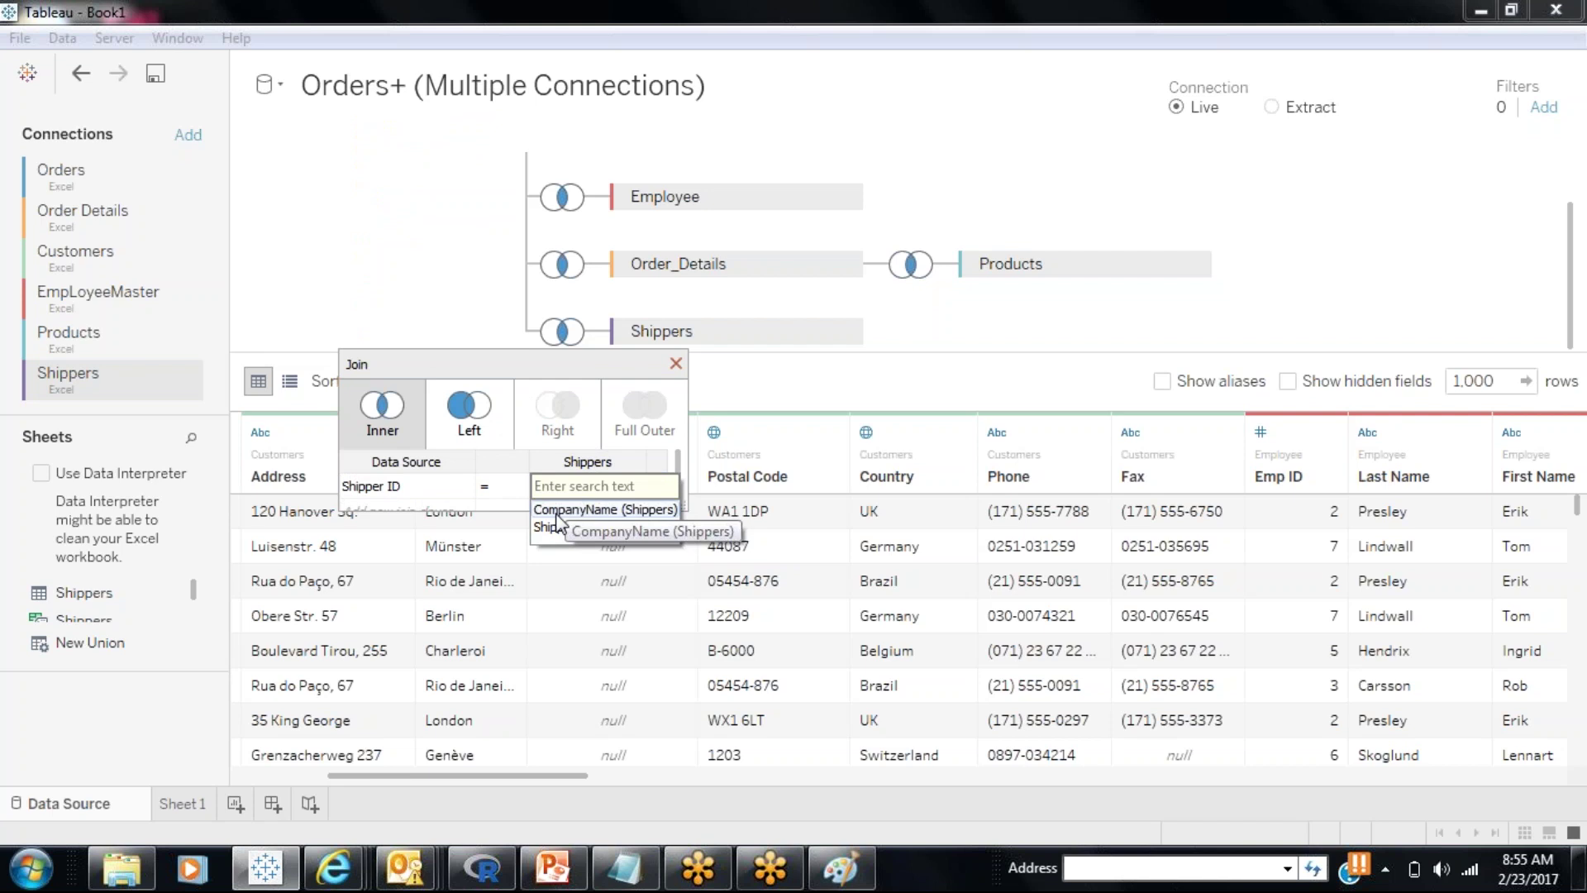
click(549, 527)
click(455, 488)
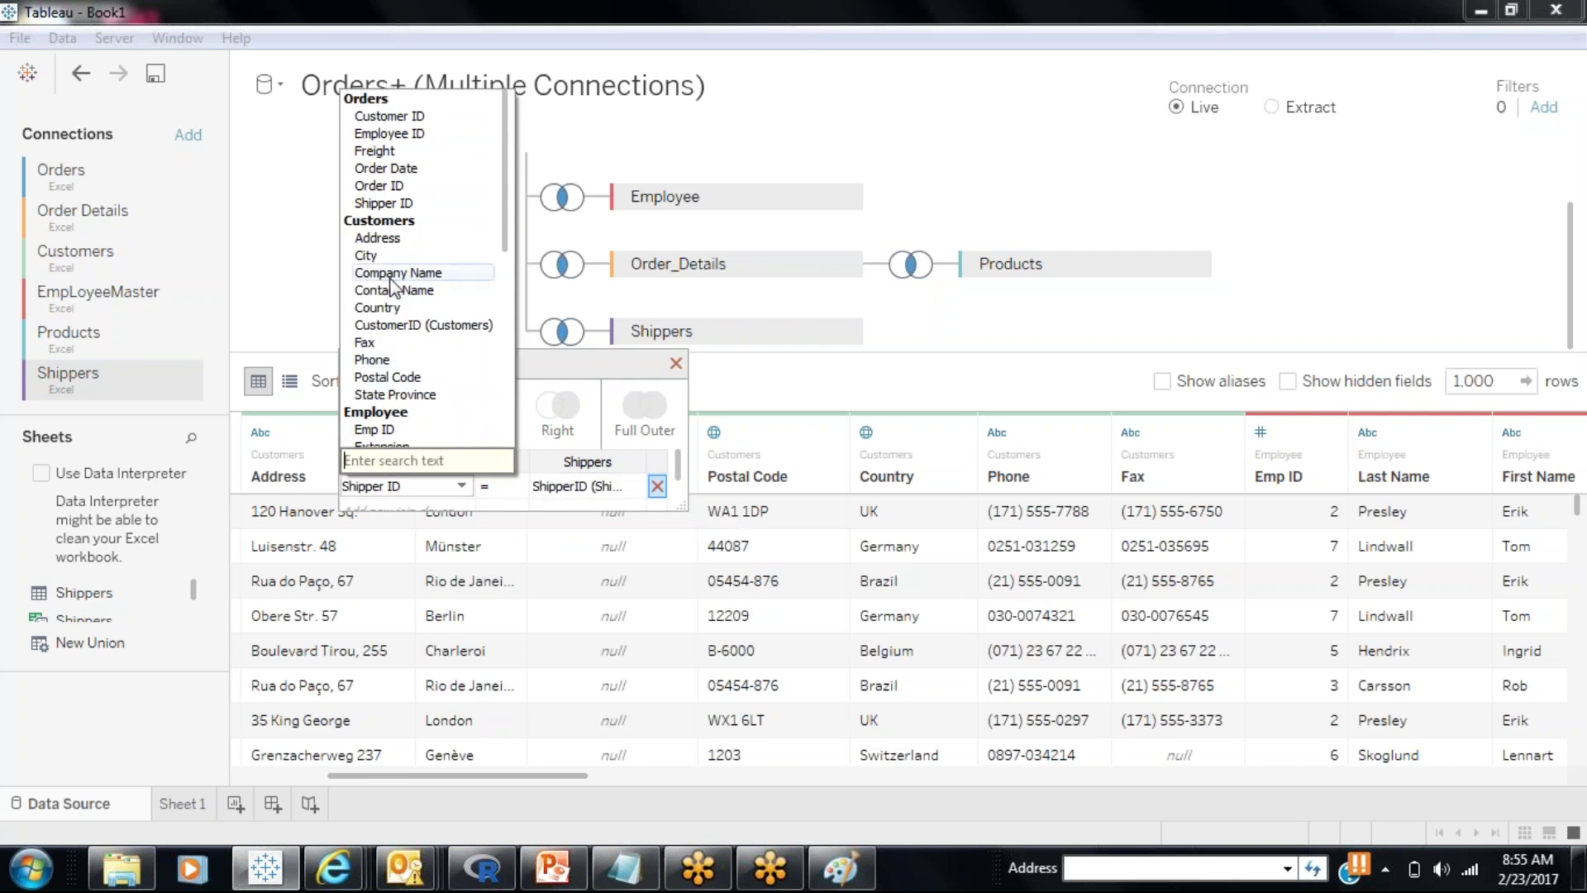
Step: Try CompanyName (Shippers) as the Shippers field of the join clause, and switch it back to ShipperID (Shippers)
click(612, 495)
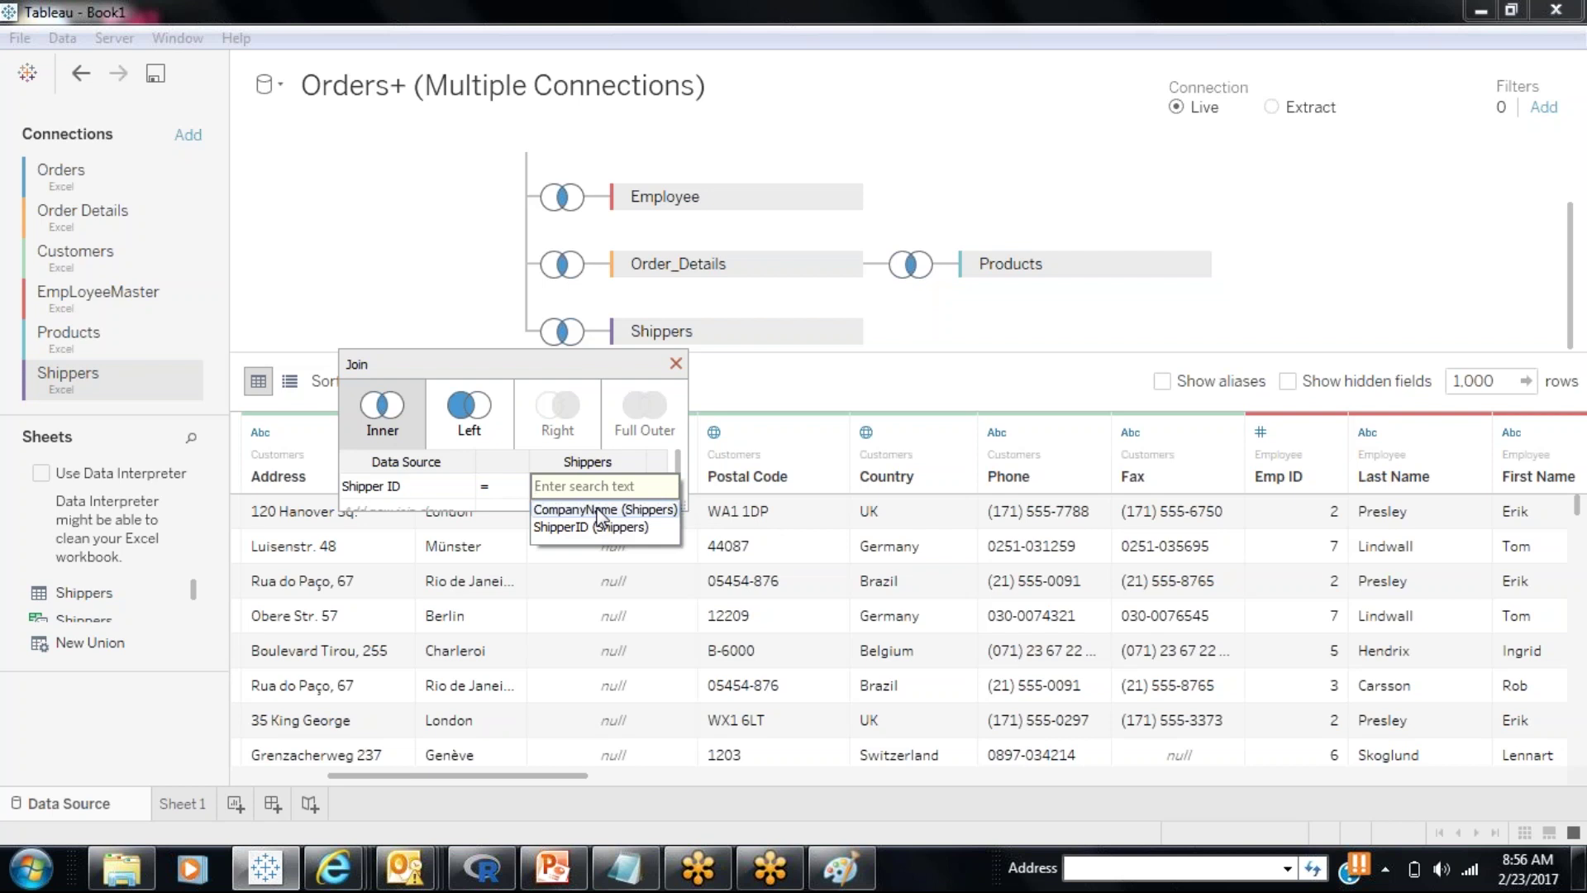
click(600, 510)
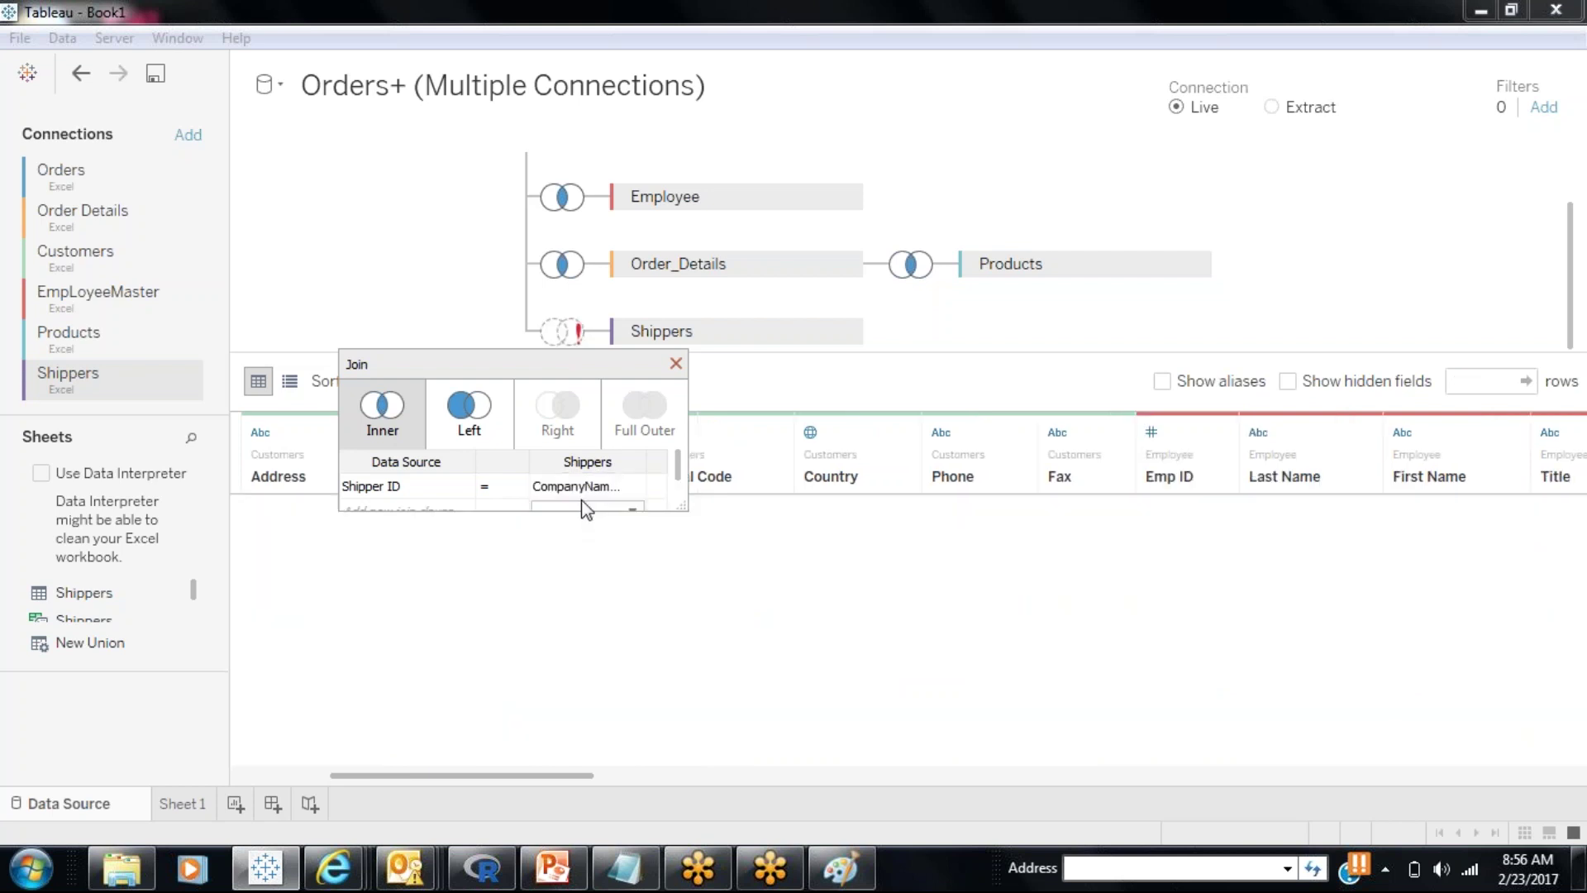
click(583, 489)
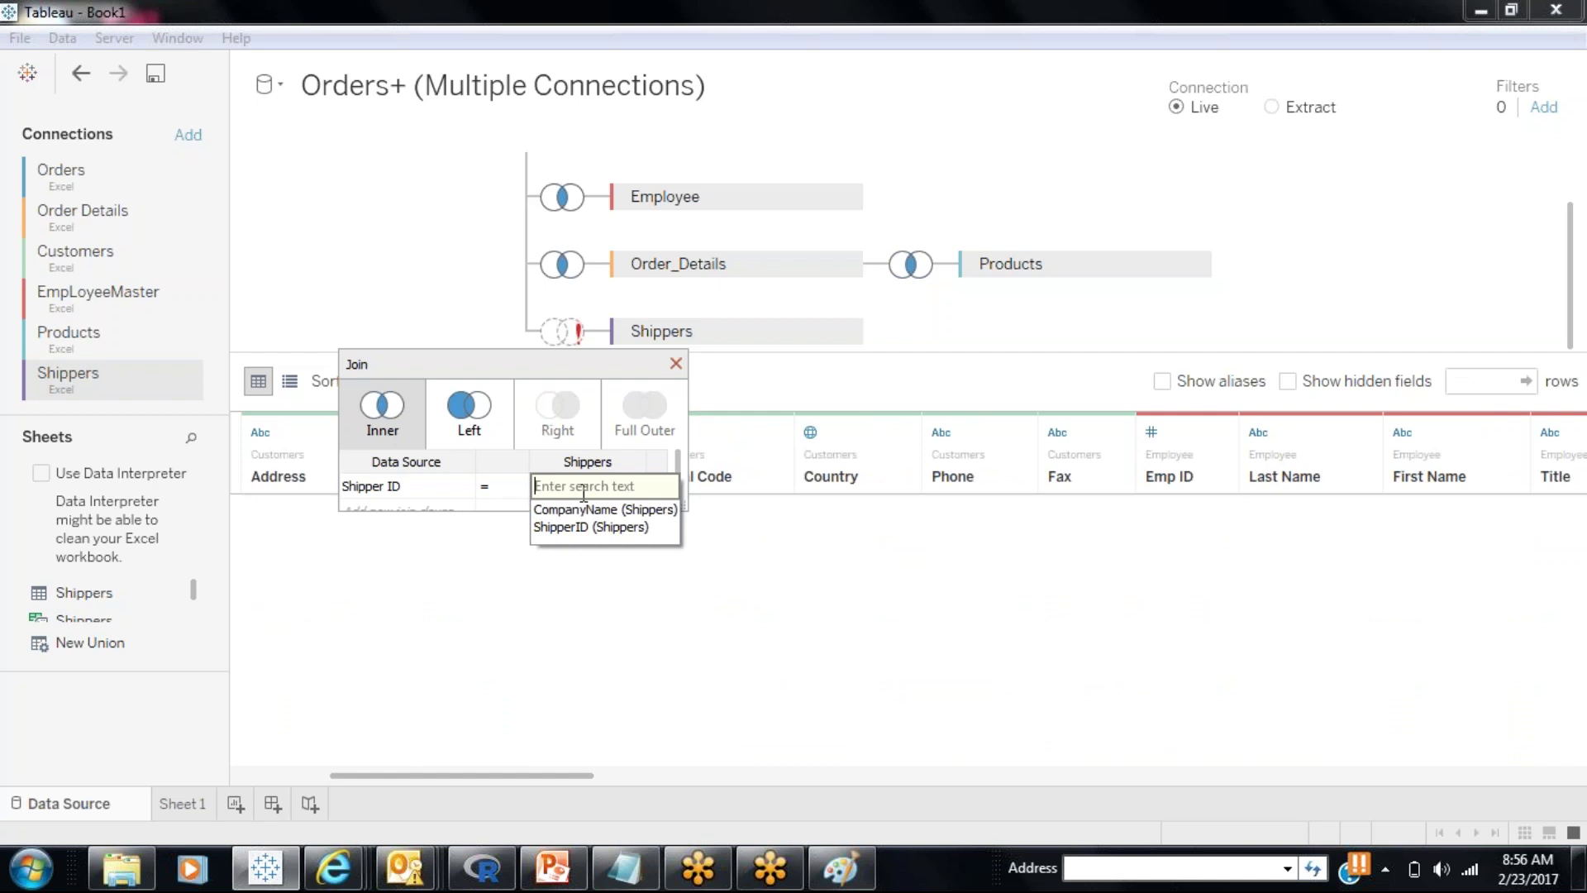
click(569, 542)
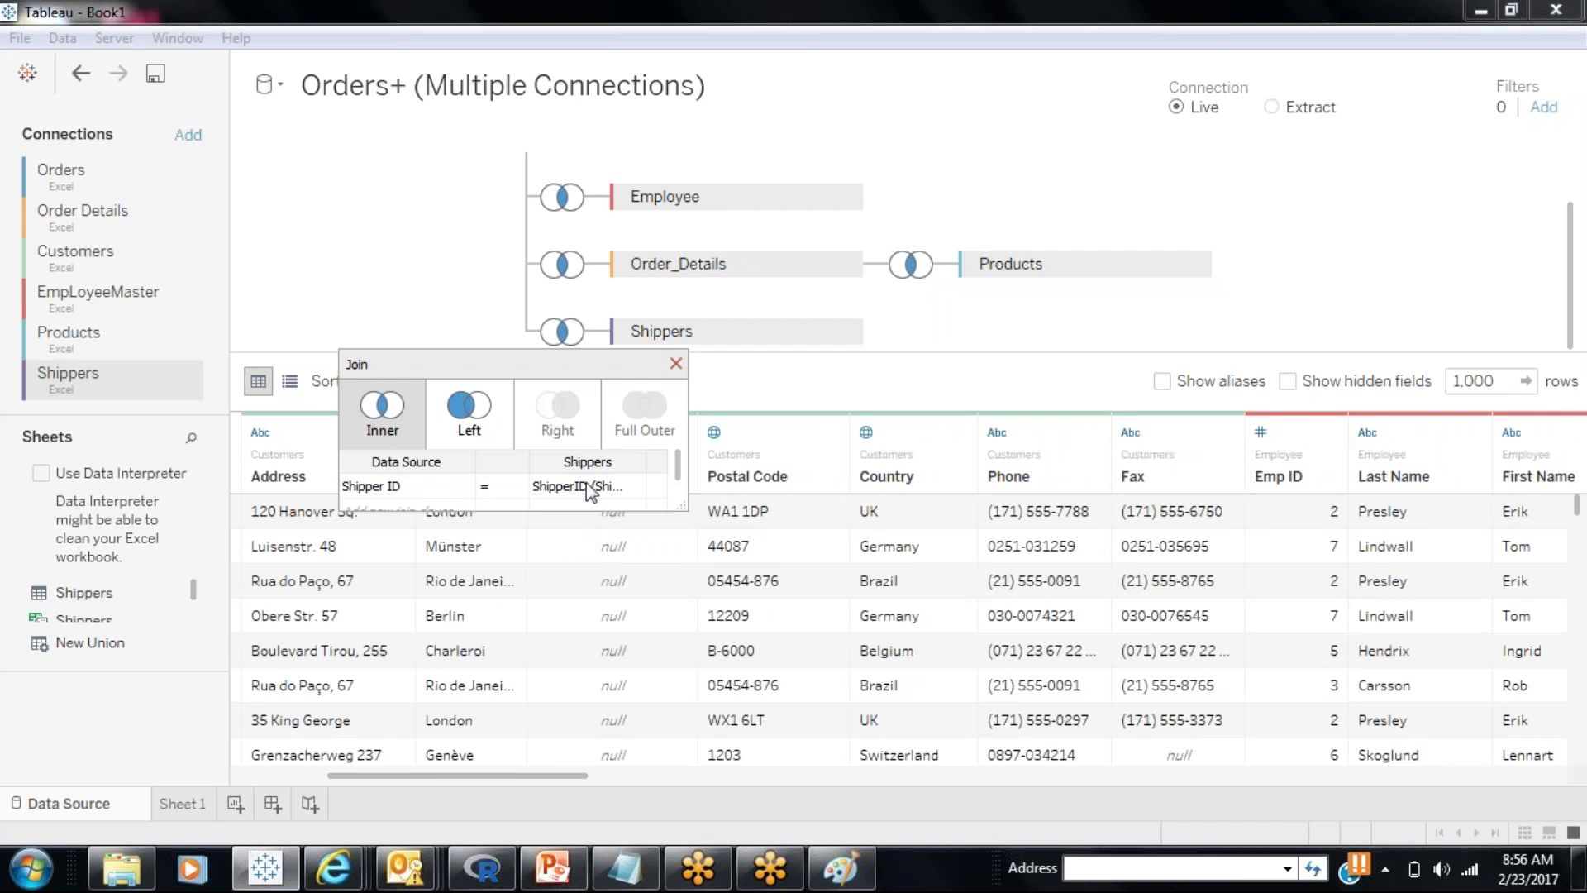
Step: Change the Shippers join clause to Company Name = CompanyName (Shippers) and close the join settings
mouse_move(482, 496)
click(461, 489)
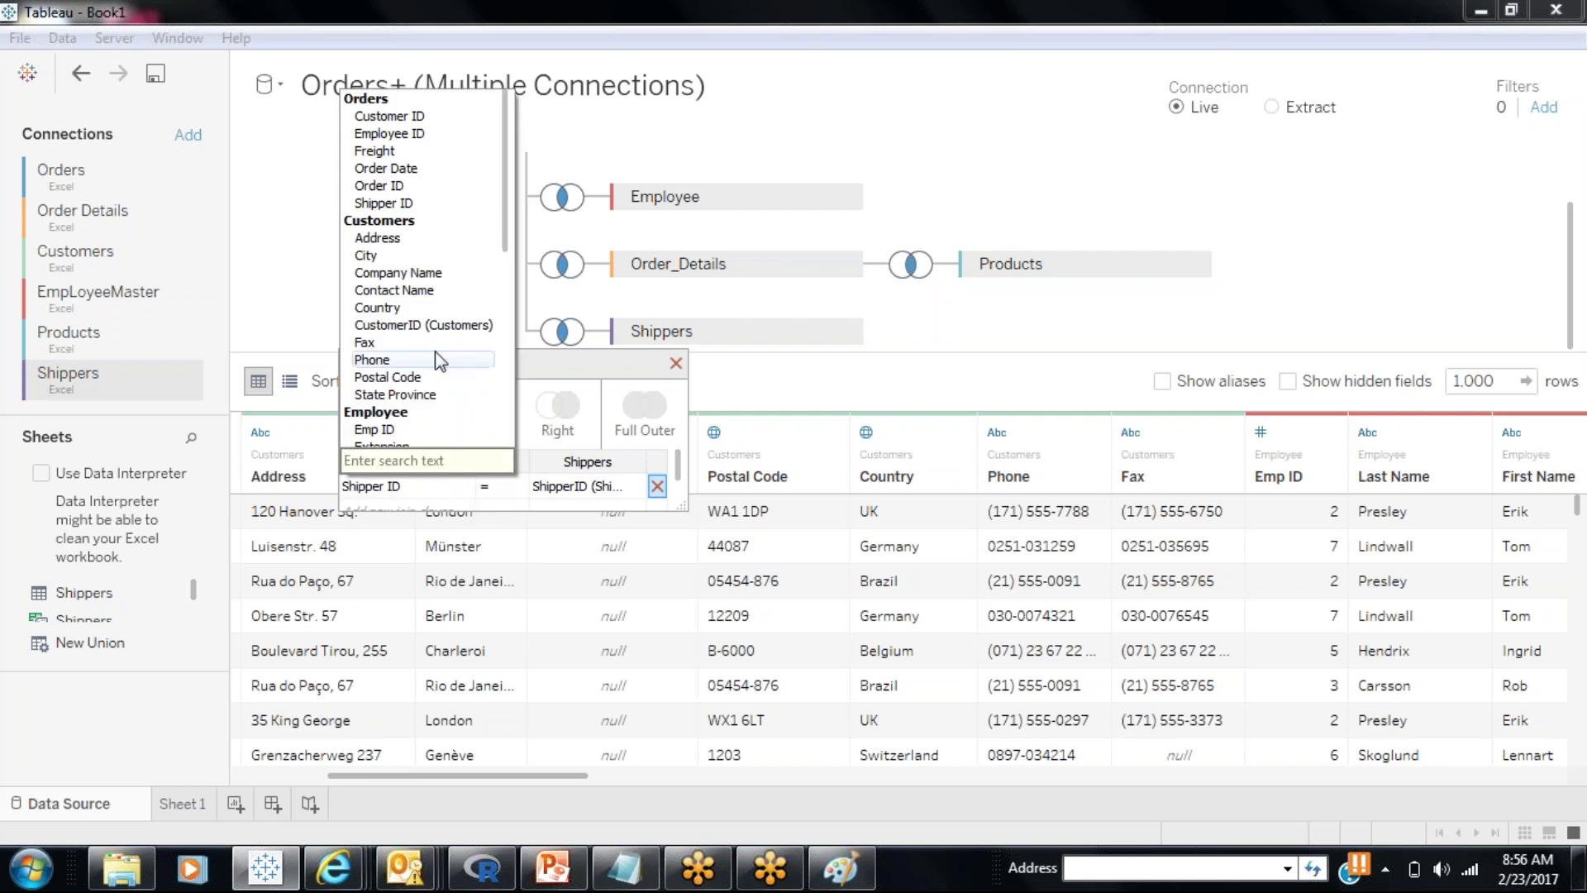
click(482, 498)
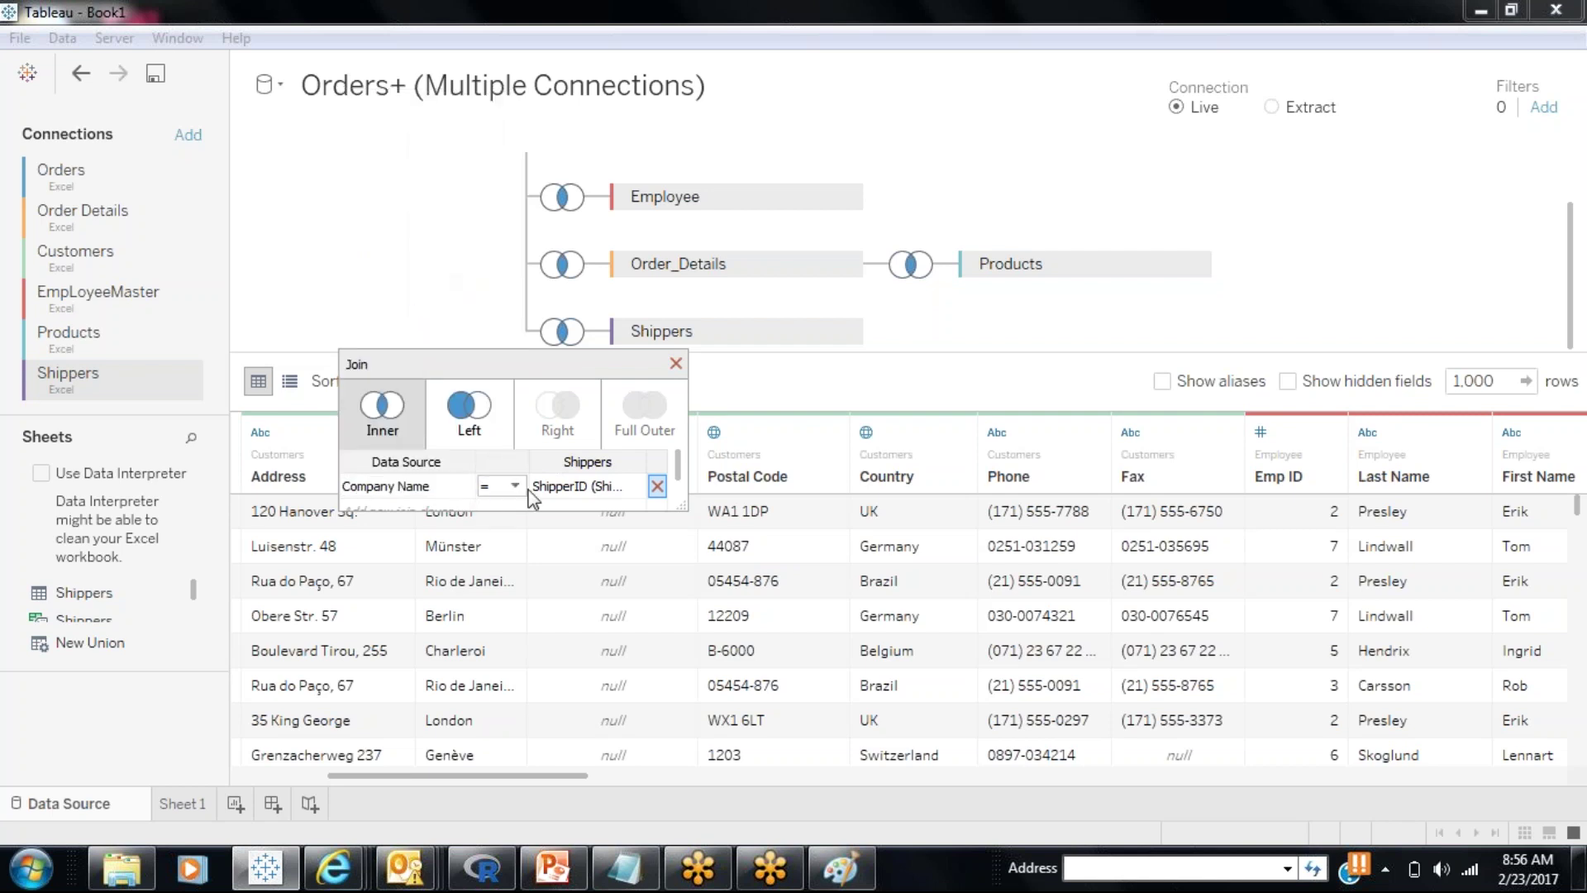
click(579, 486)
click(562, 512)
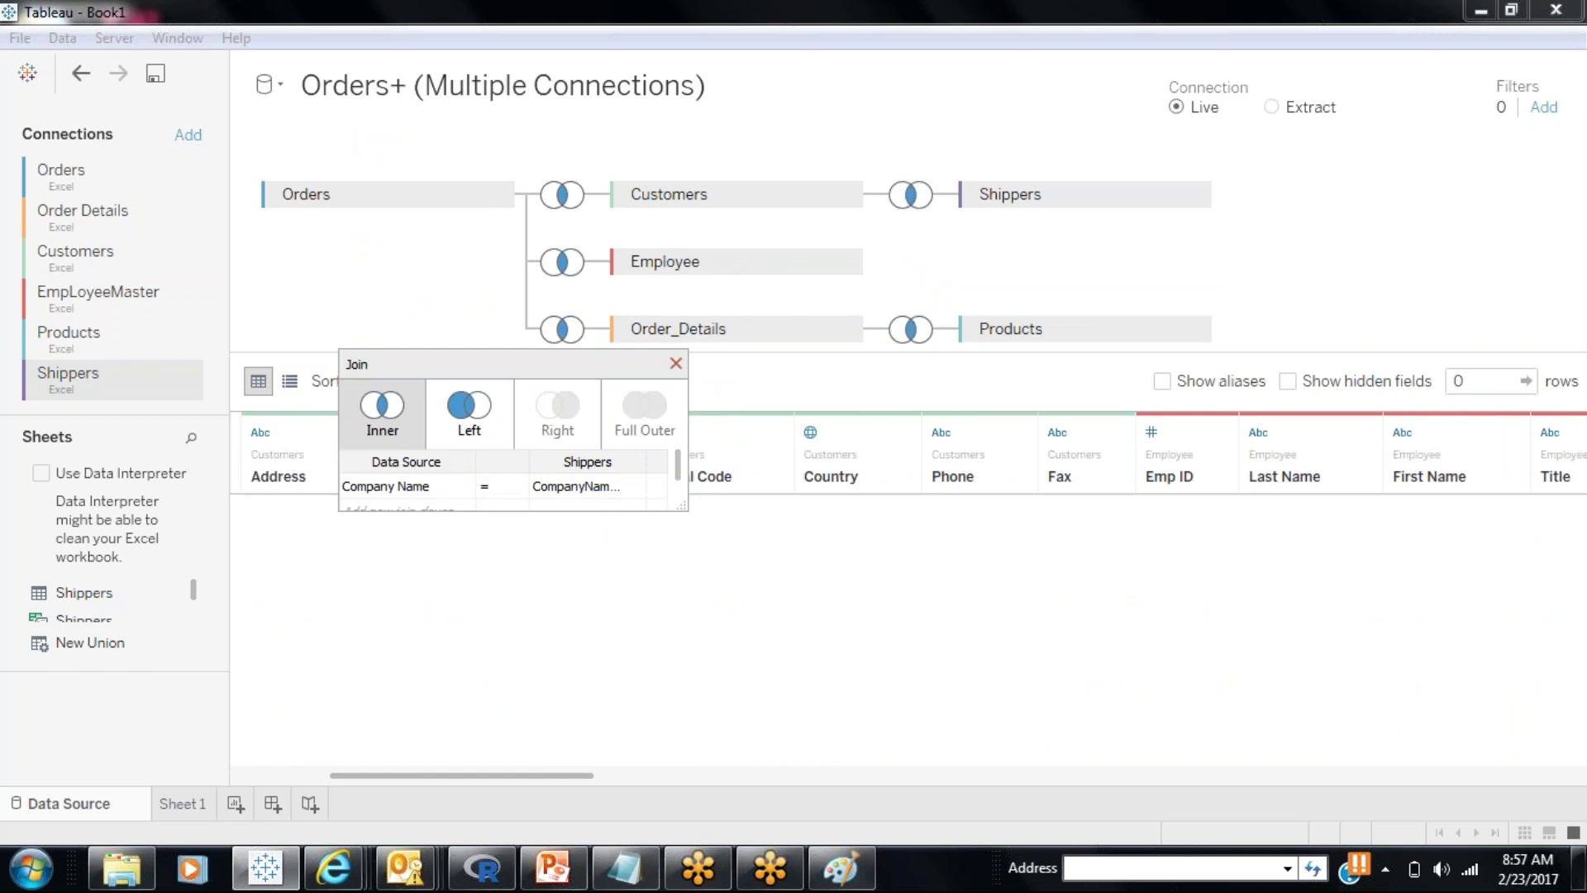
click(675, 363)
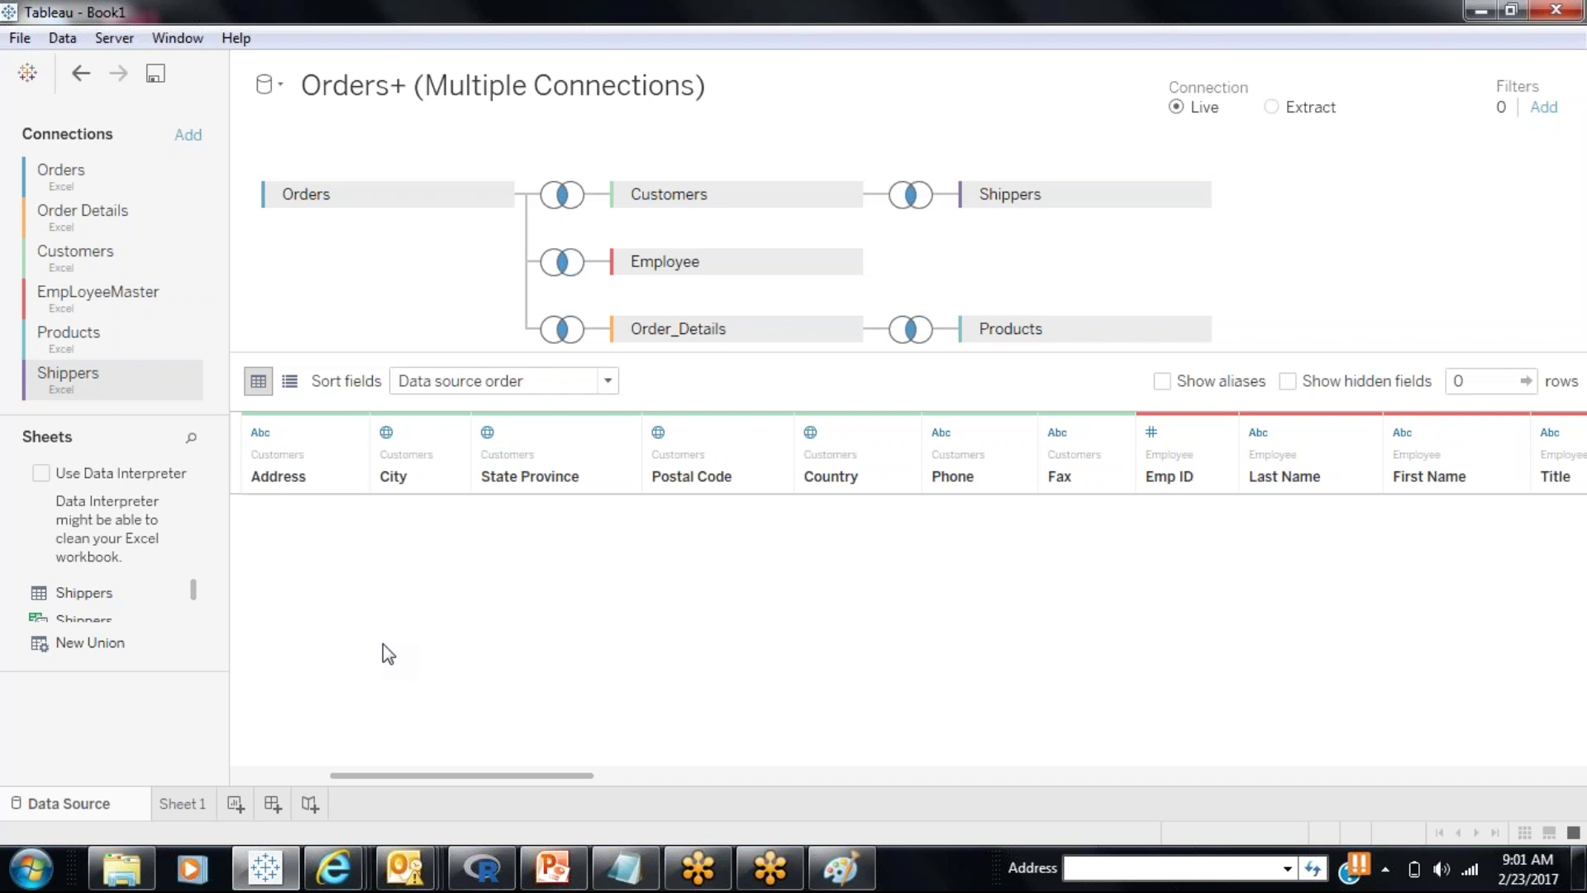
Step: Set the Shippers join clause to Shipper ID from Orders = ShipperID (Shippers)
click(914, 208)
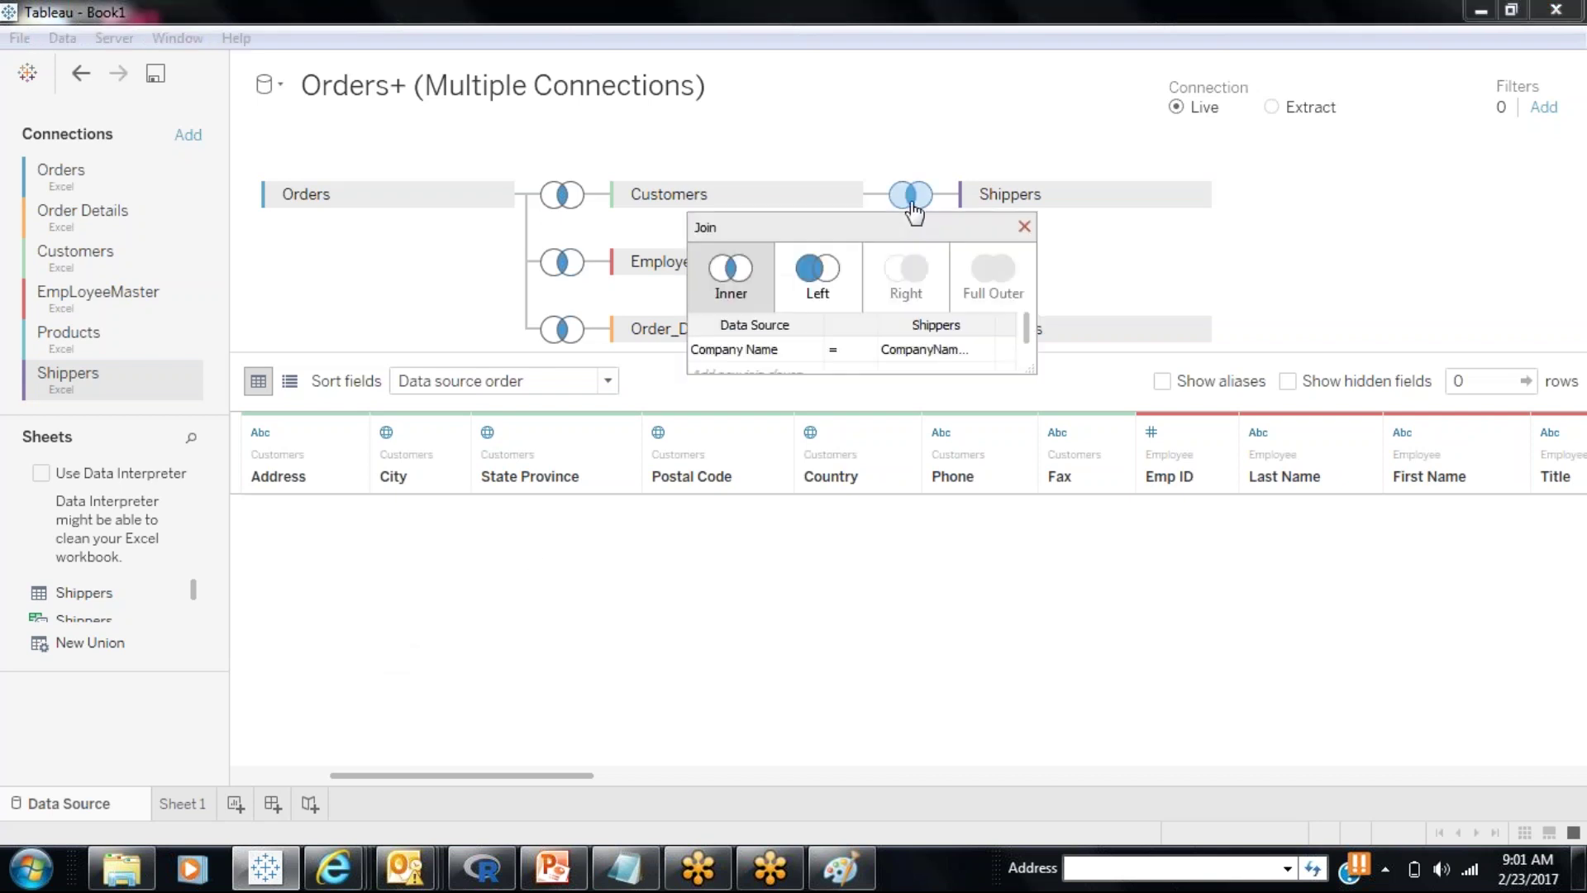
click(970, 351)
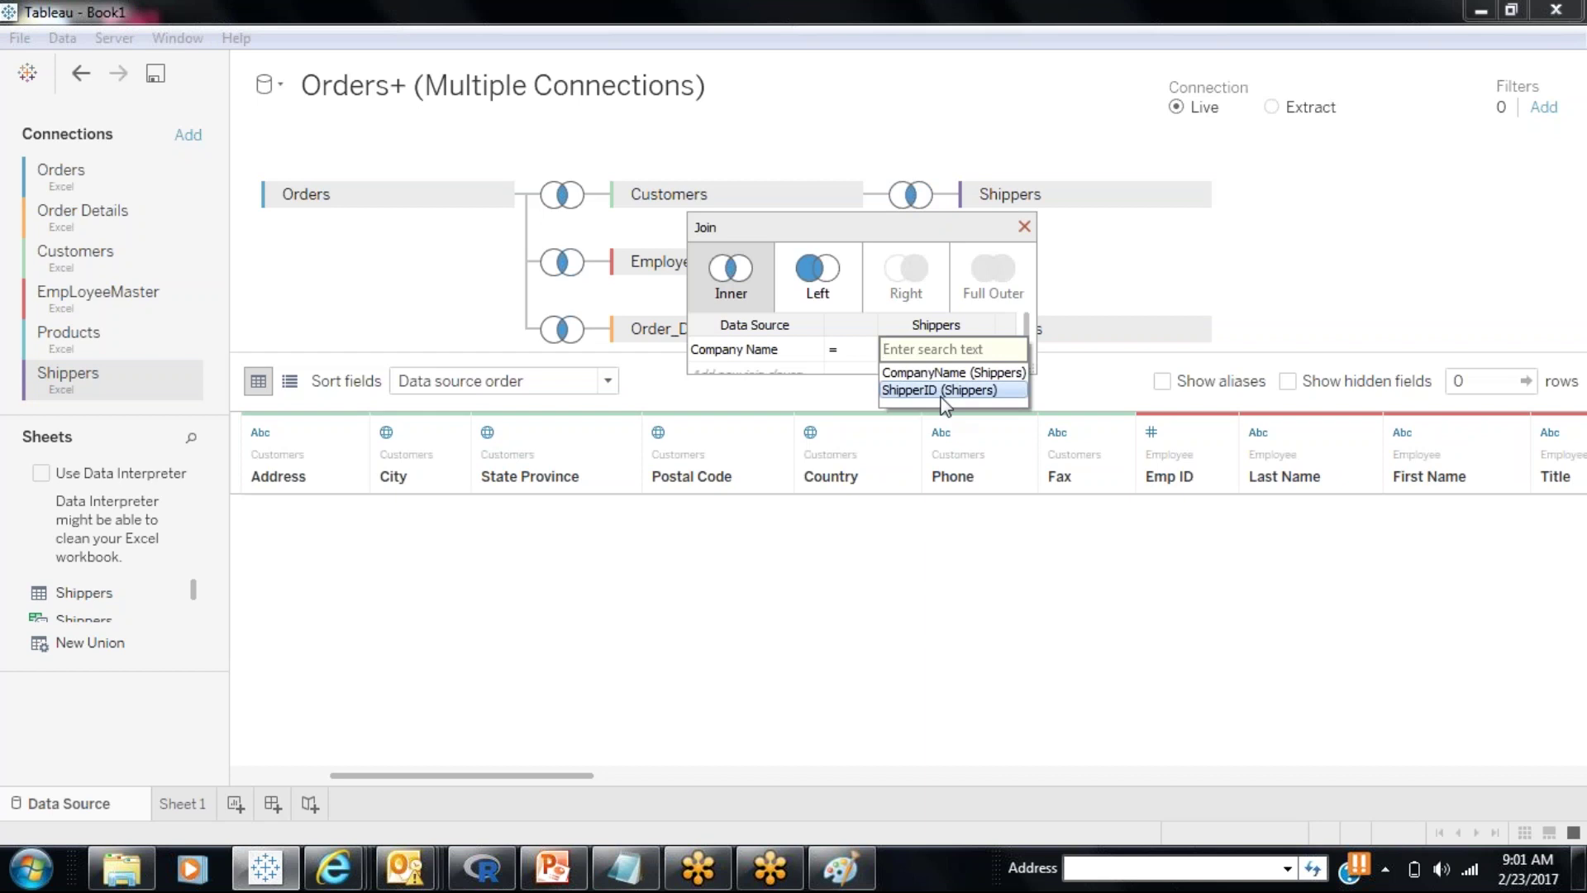
click(943, 390)
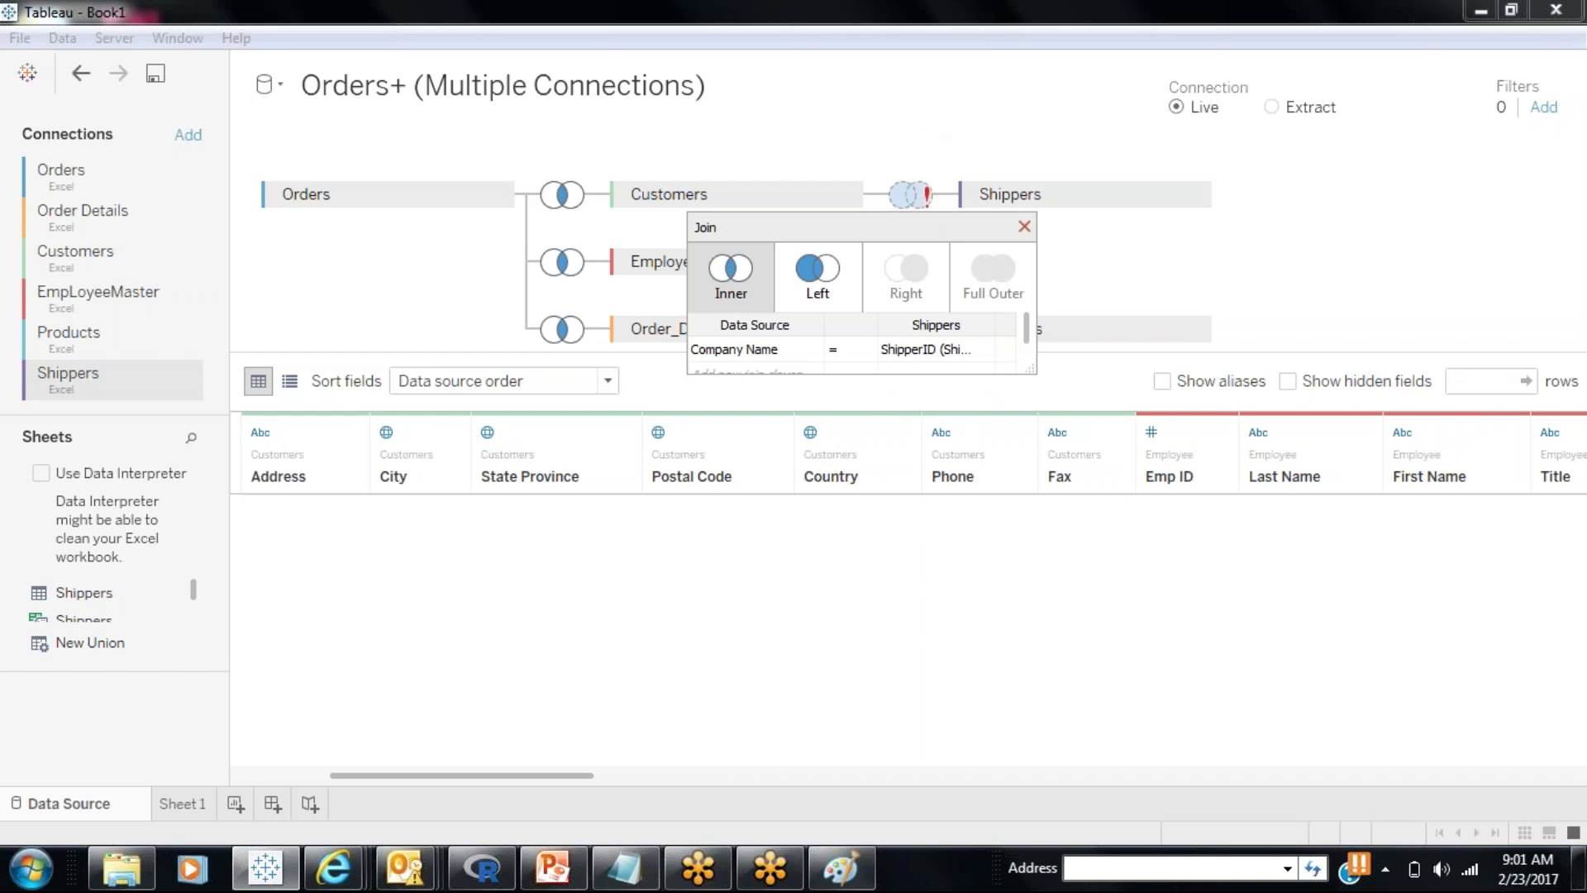
click(783, 349)
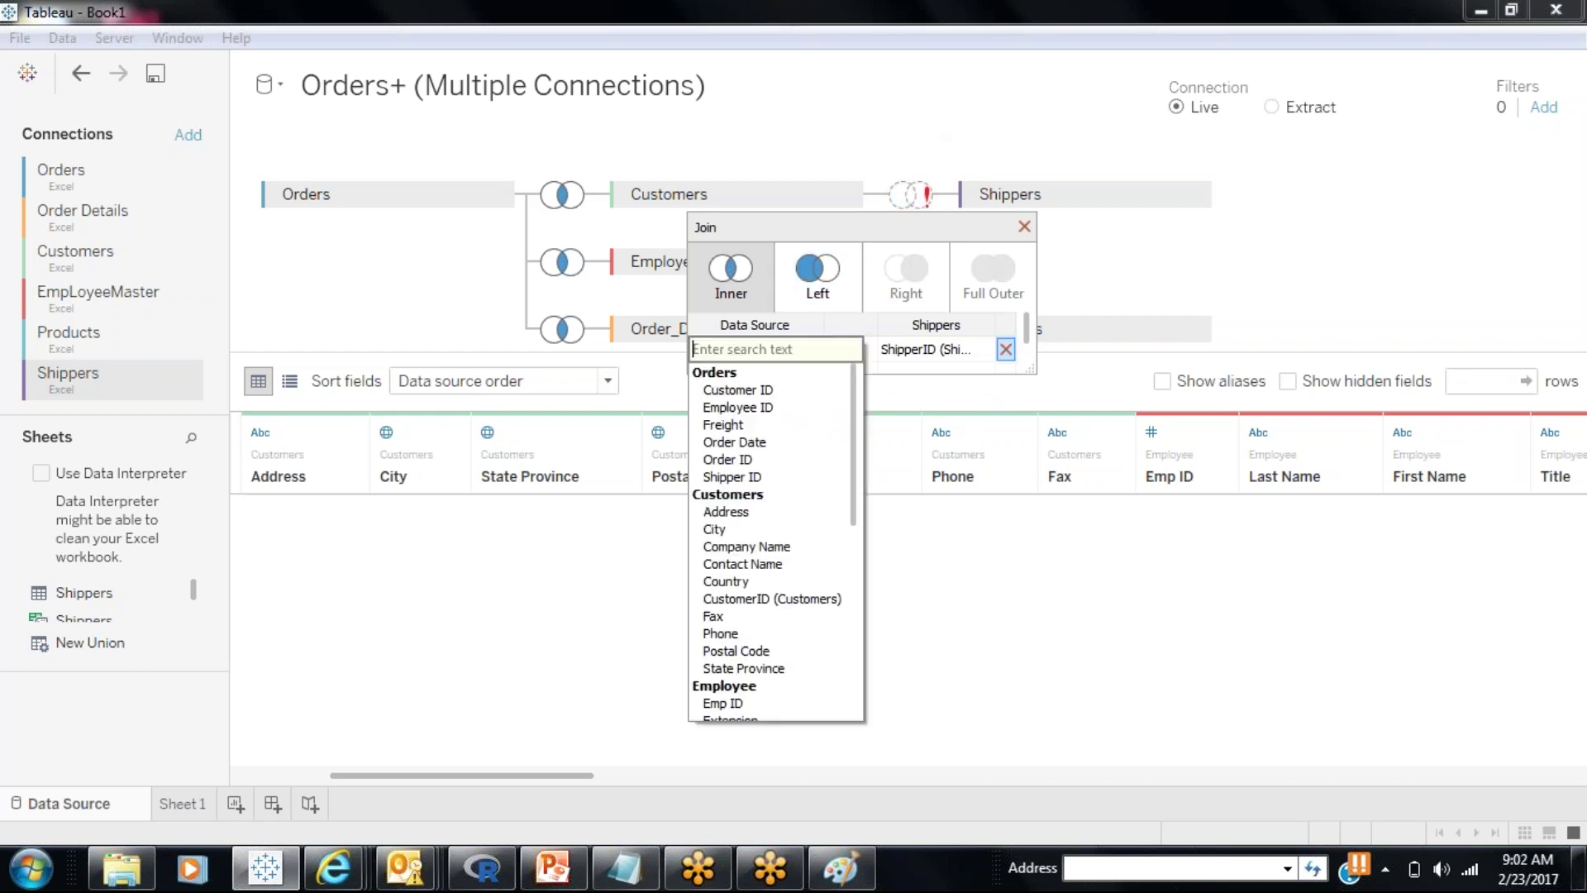
click(754, 477)
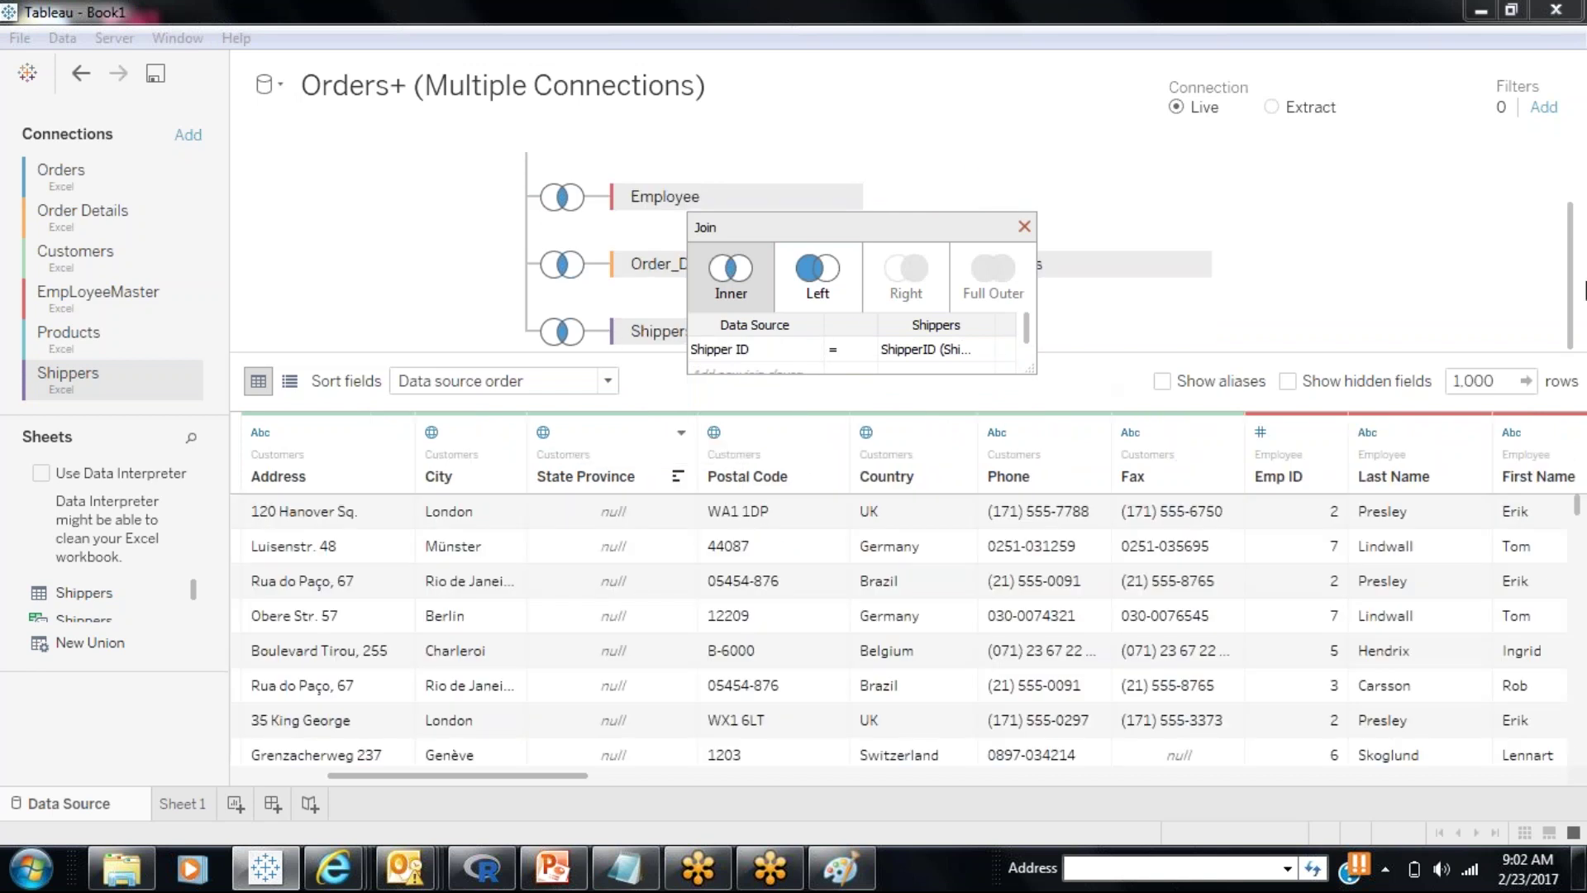
drag(1565, 285, 1567, 234)
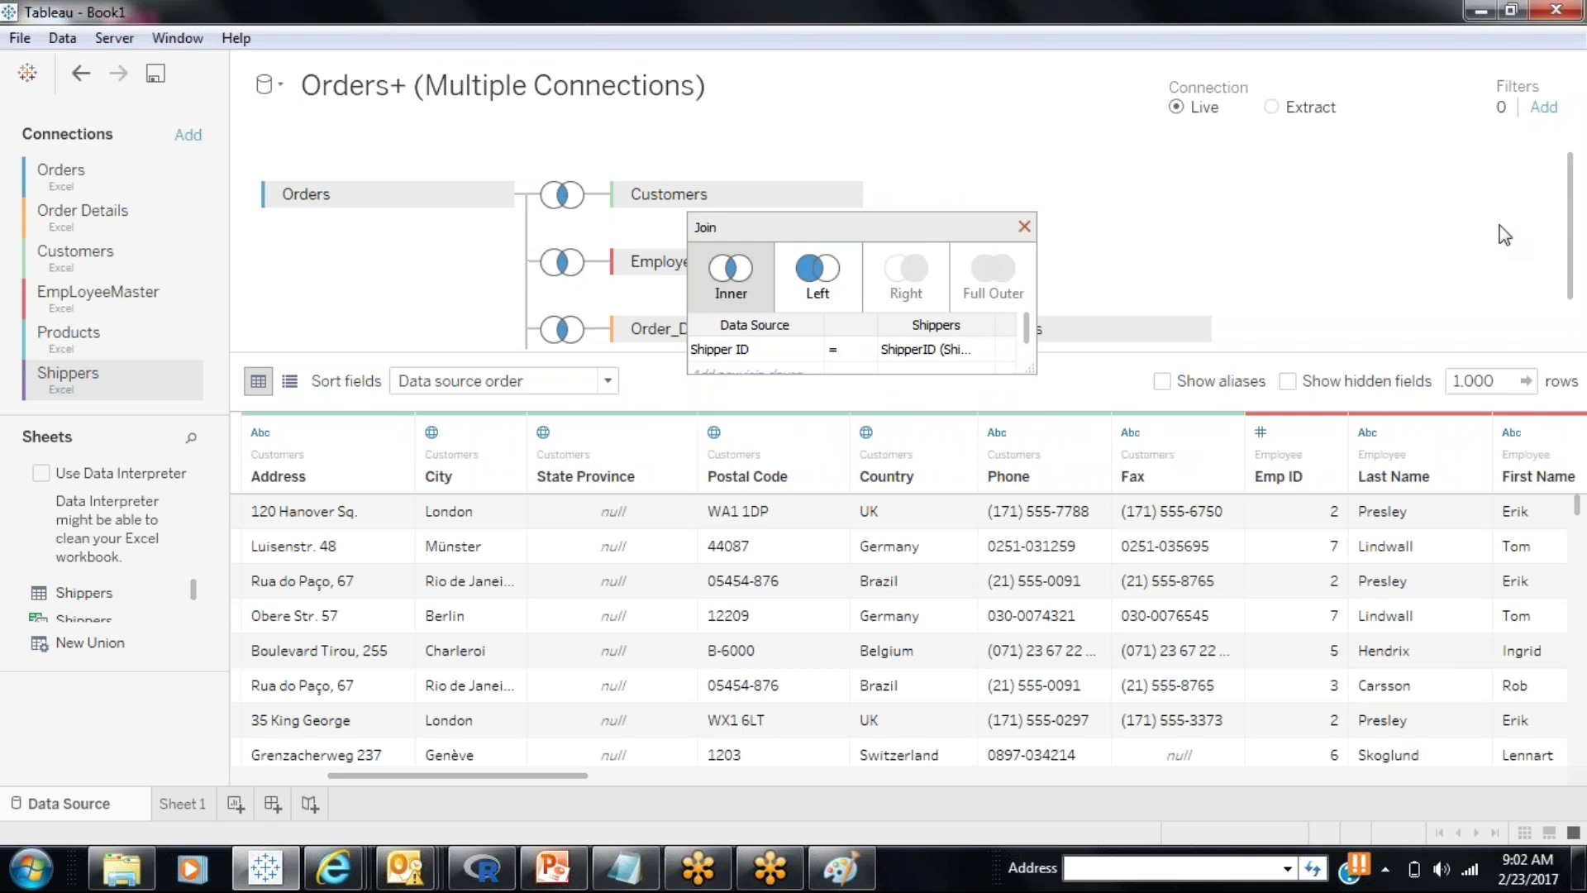
Step: Close the join settings and save the workbook as Sample4_1 in the D:\Tableau\8AM folder
click(1024, 231)
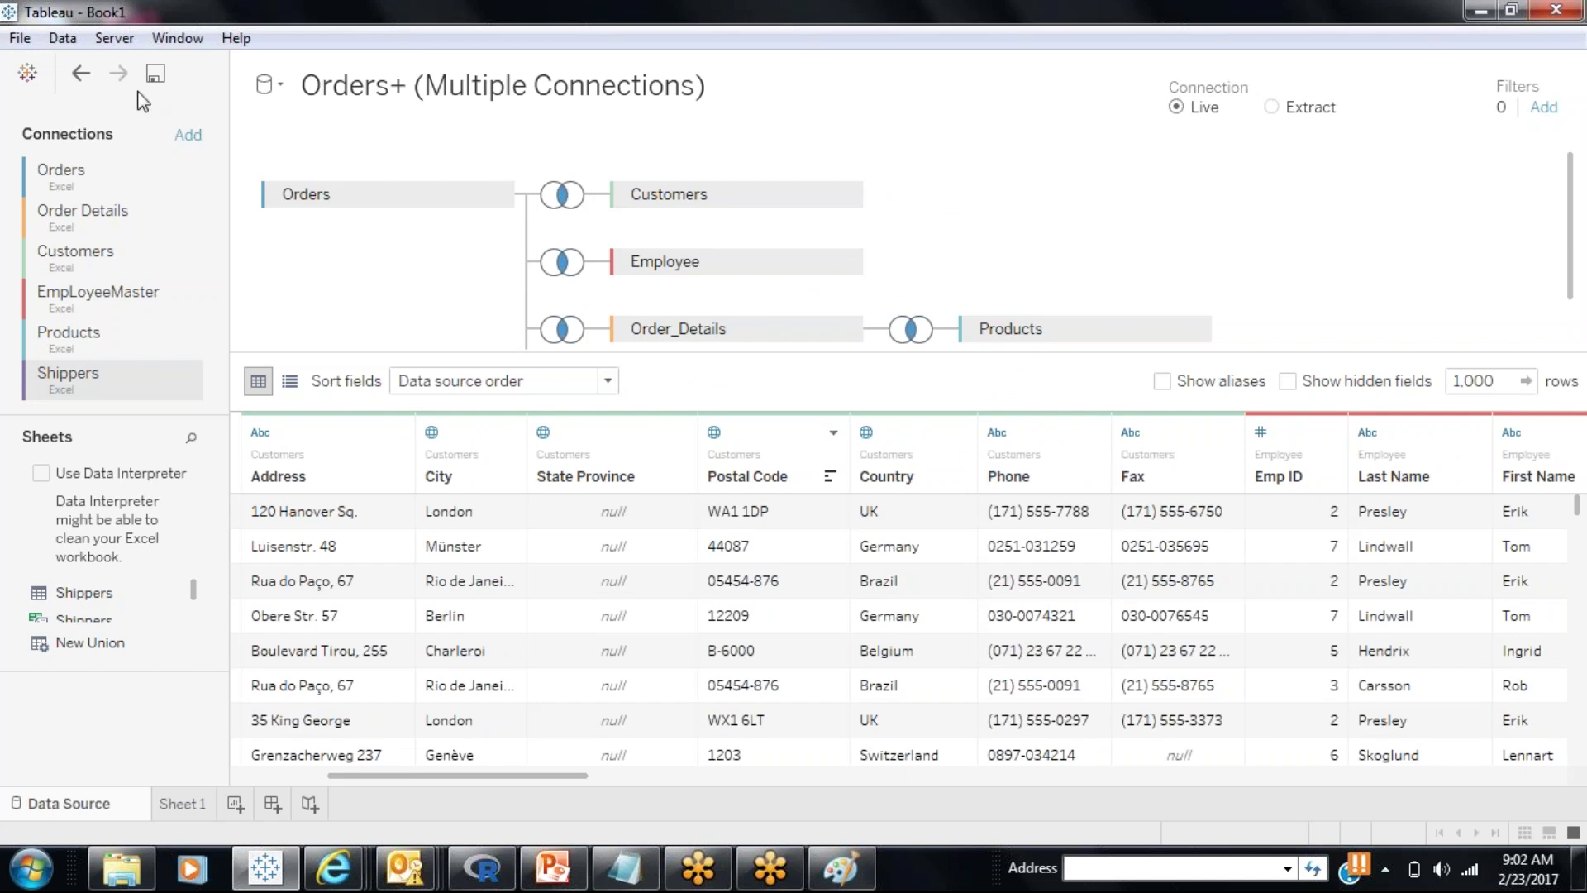
click(158, 76)
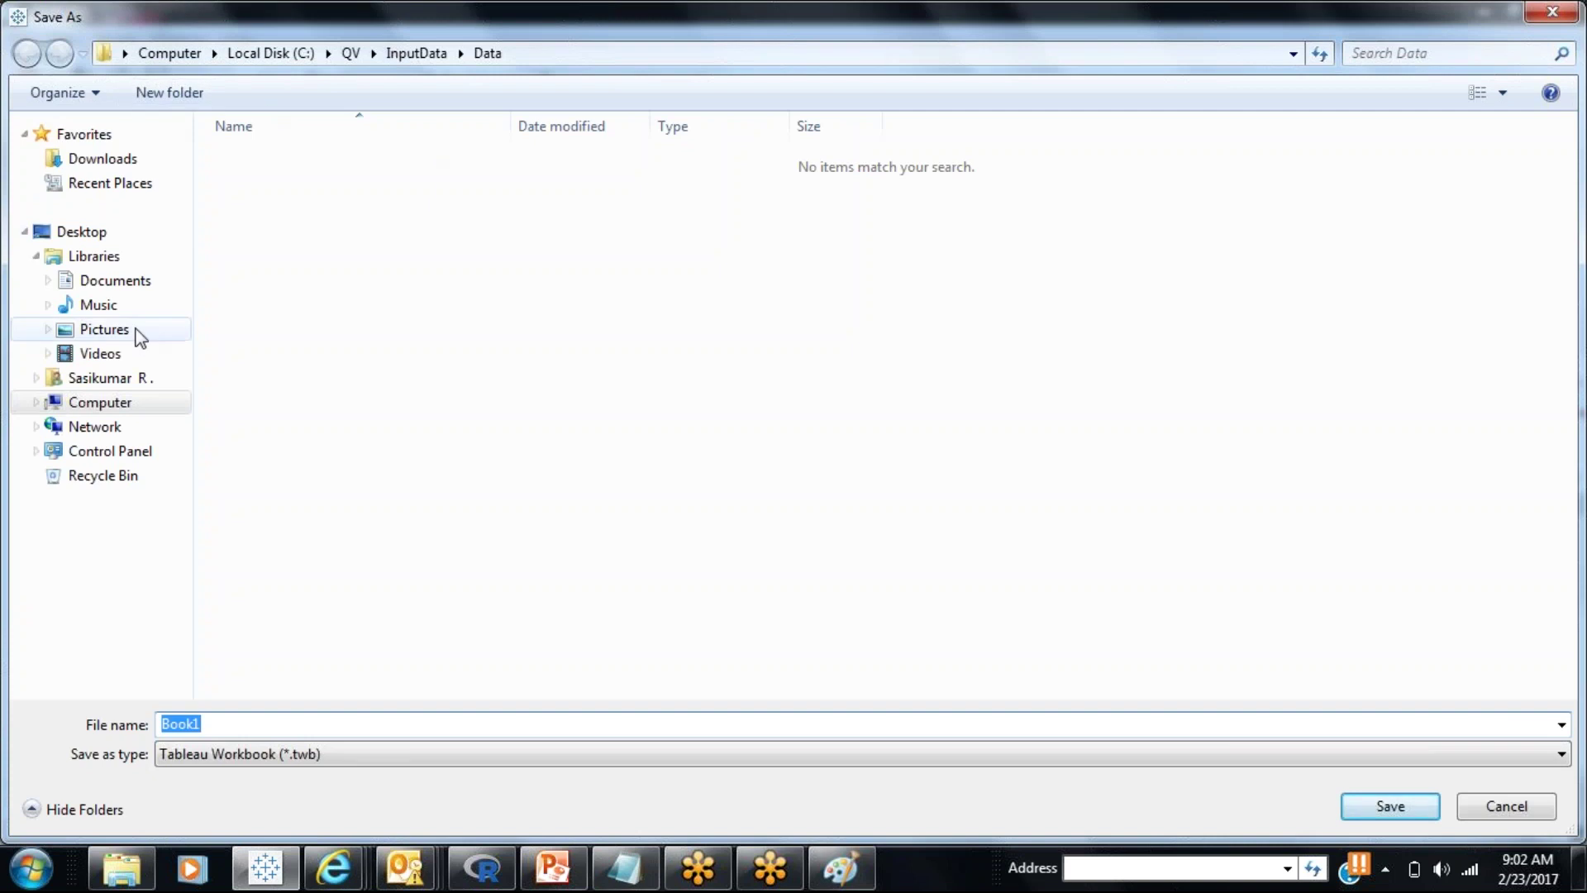
click(167, 54)
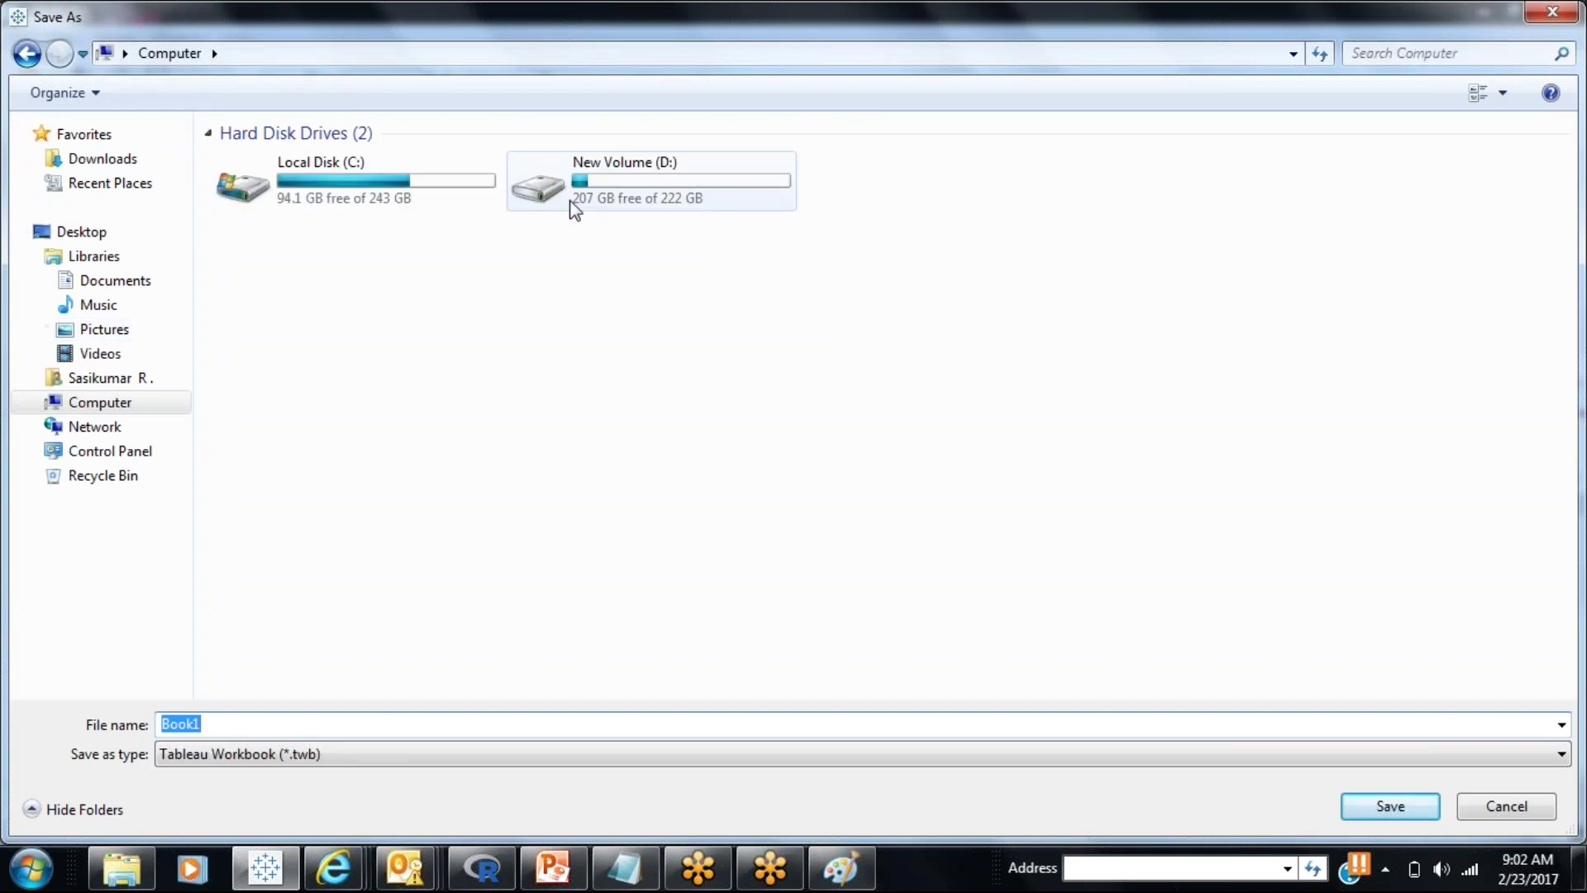
double_click(569, 200)
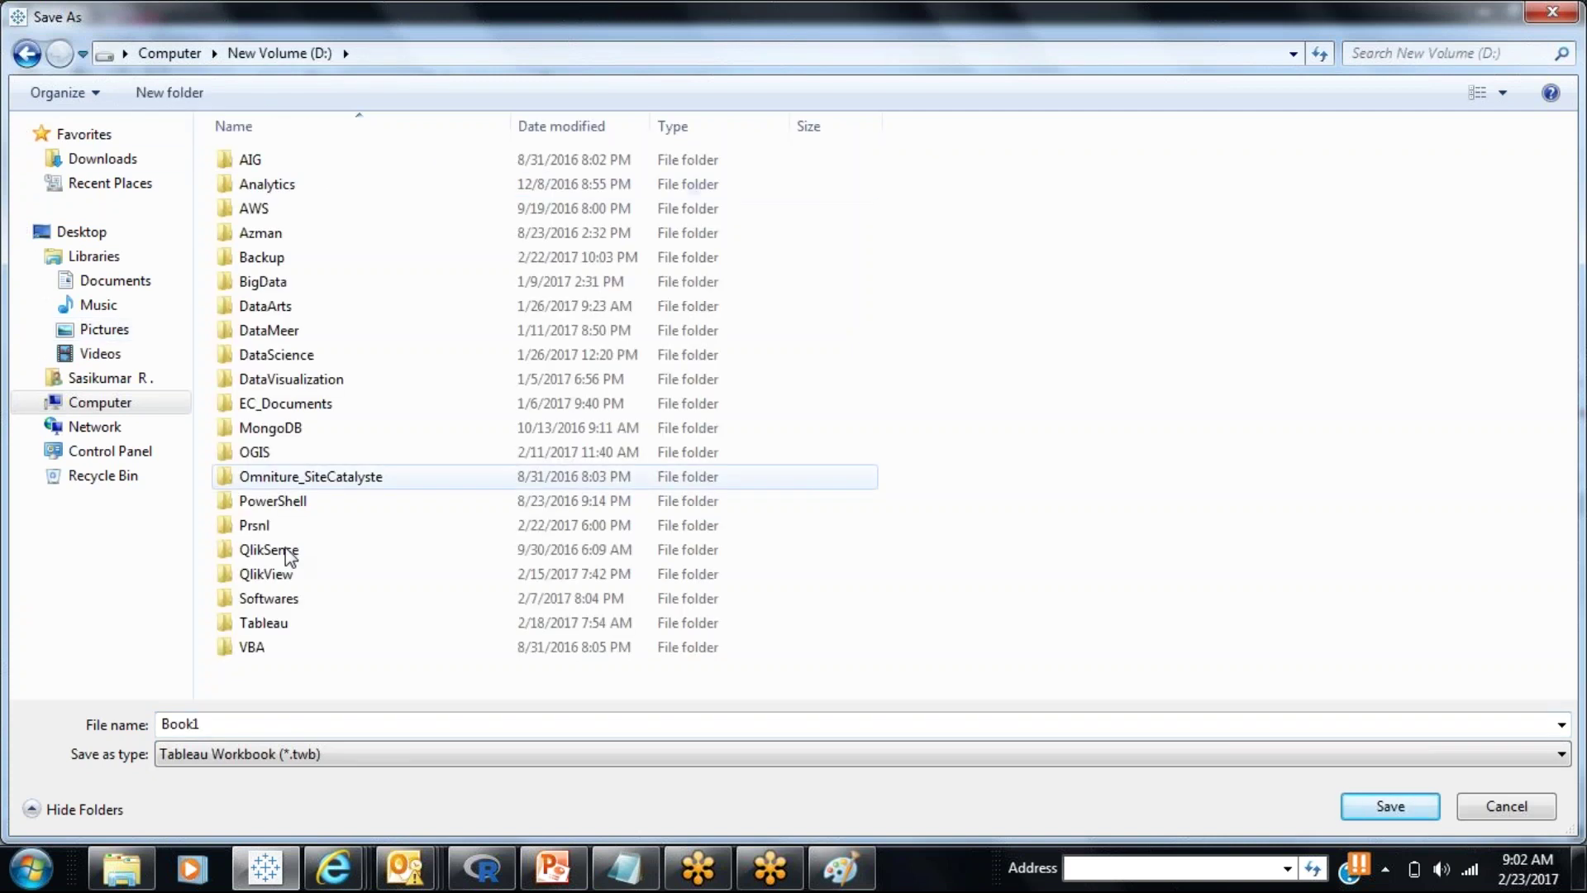
double_click(264, 623)
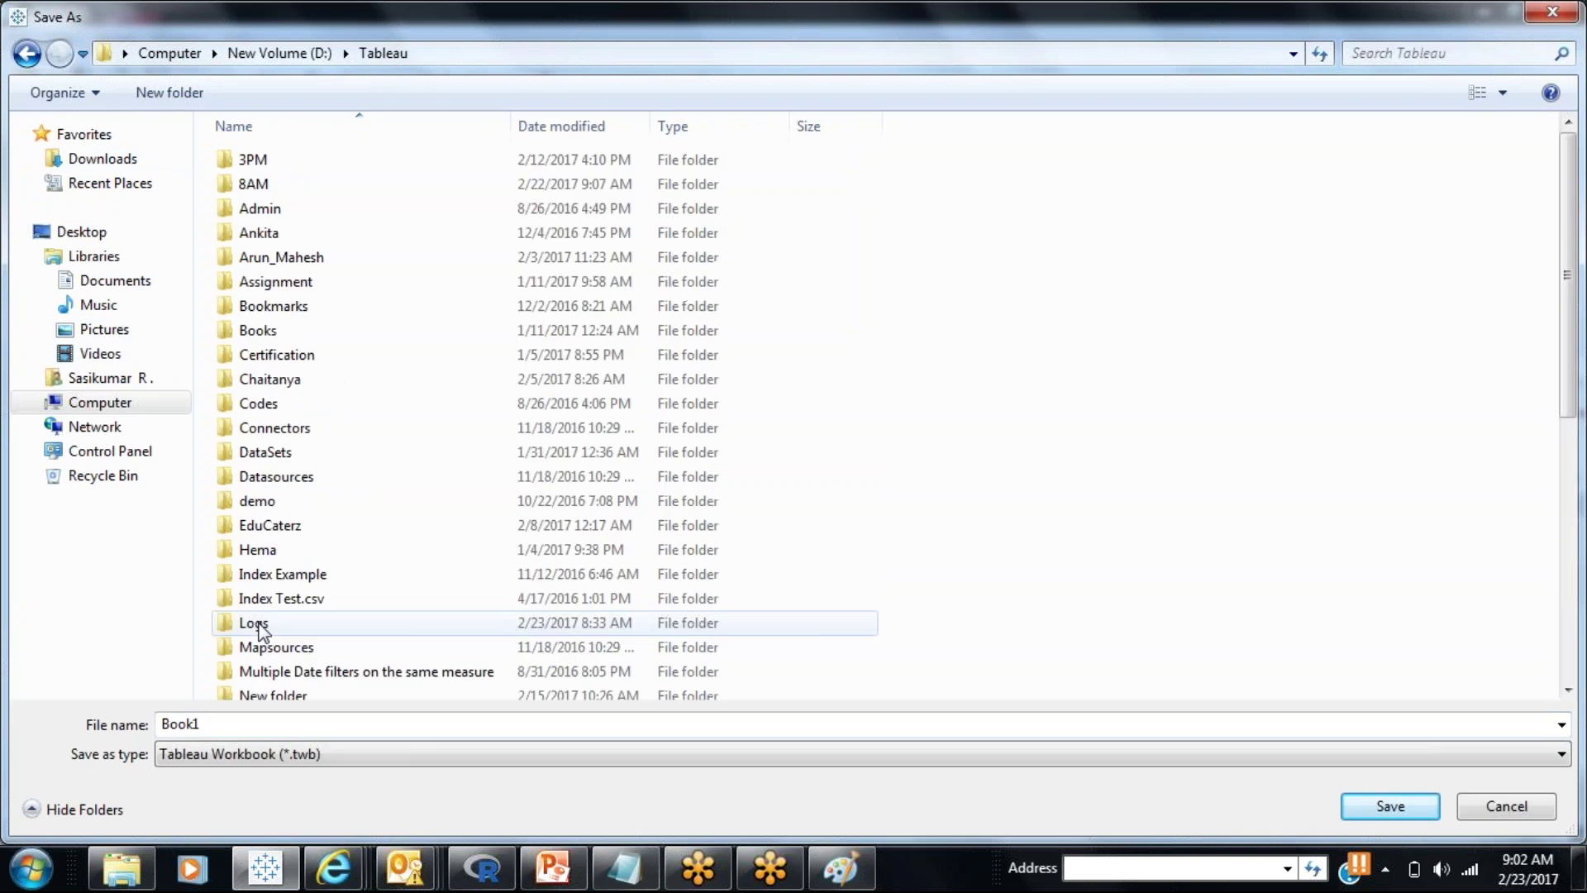
double_click(253, 183)
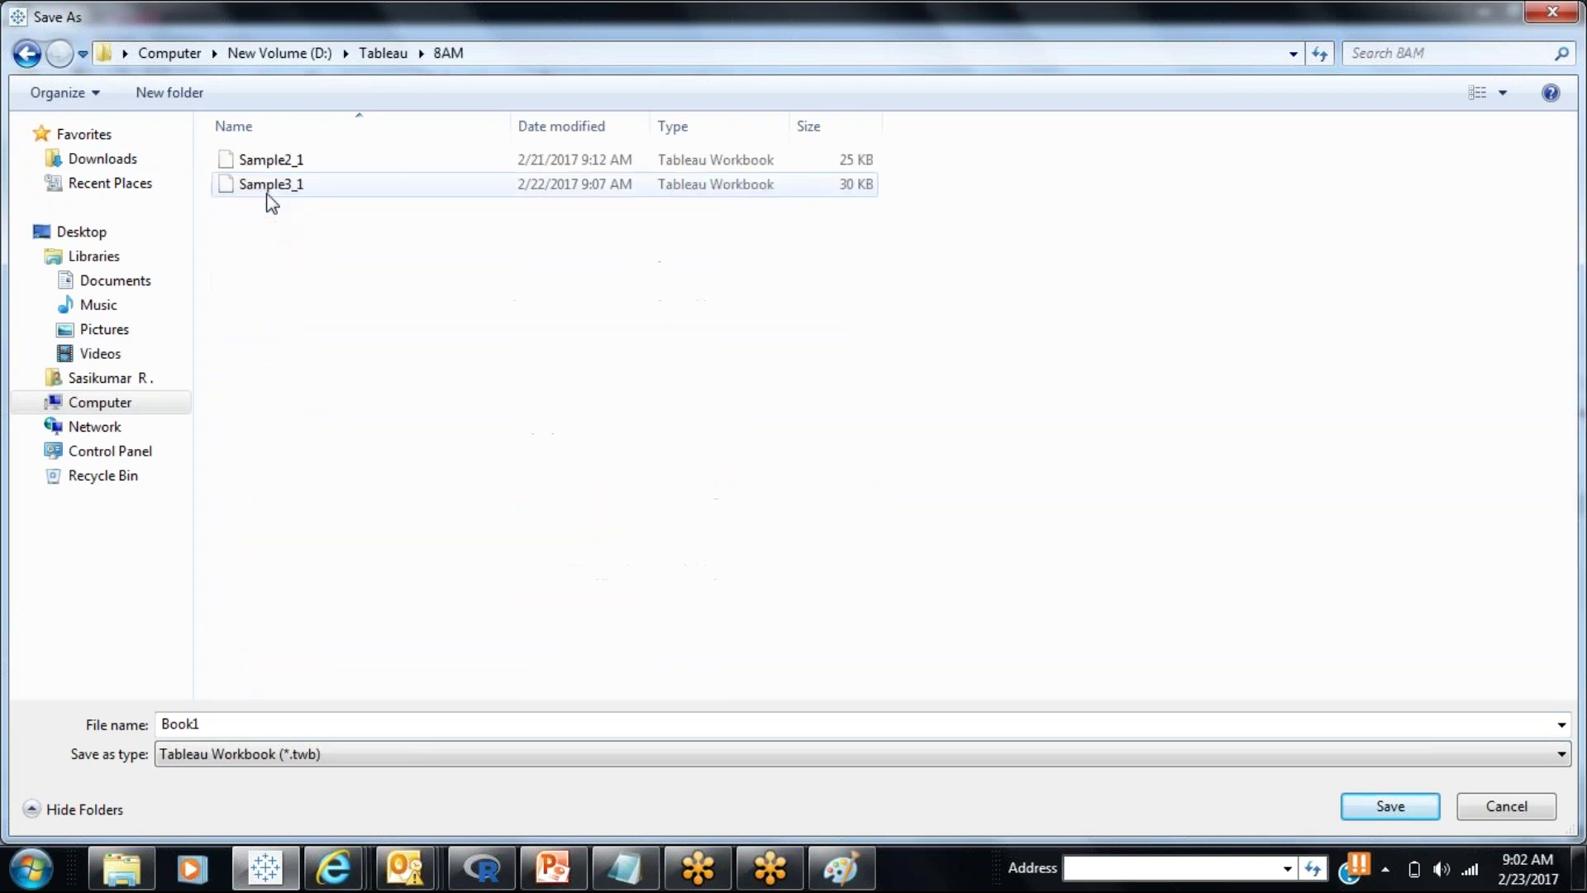
double_click(295, 723)
text(Sample4_1)
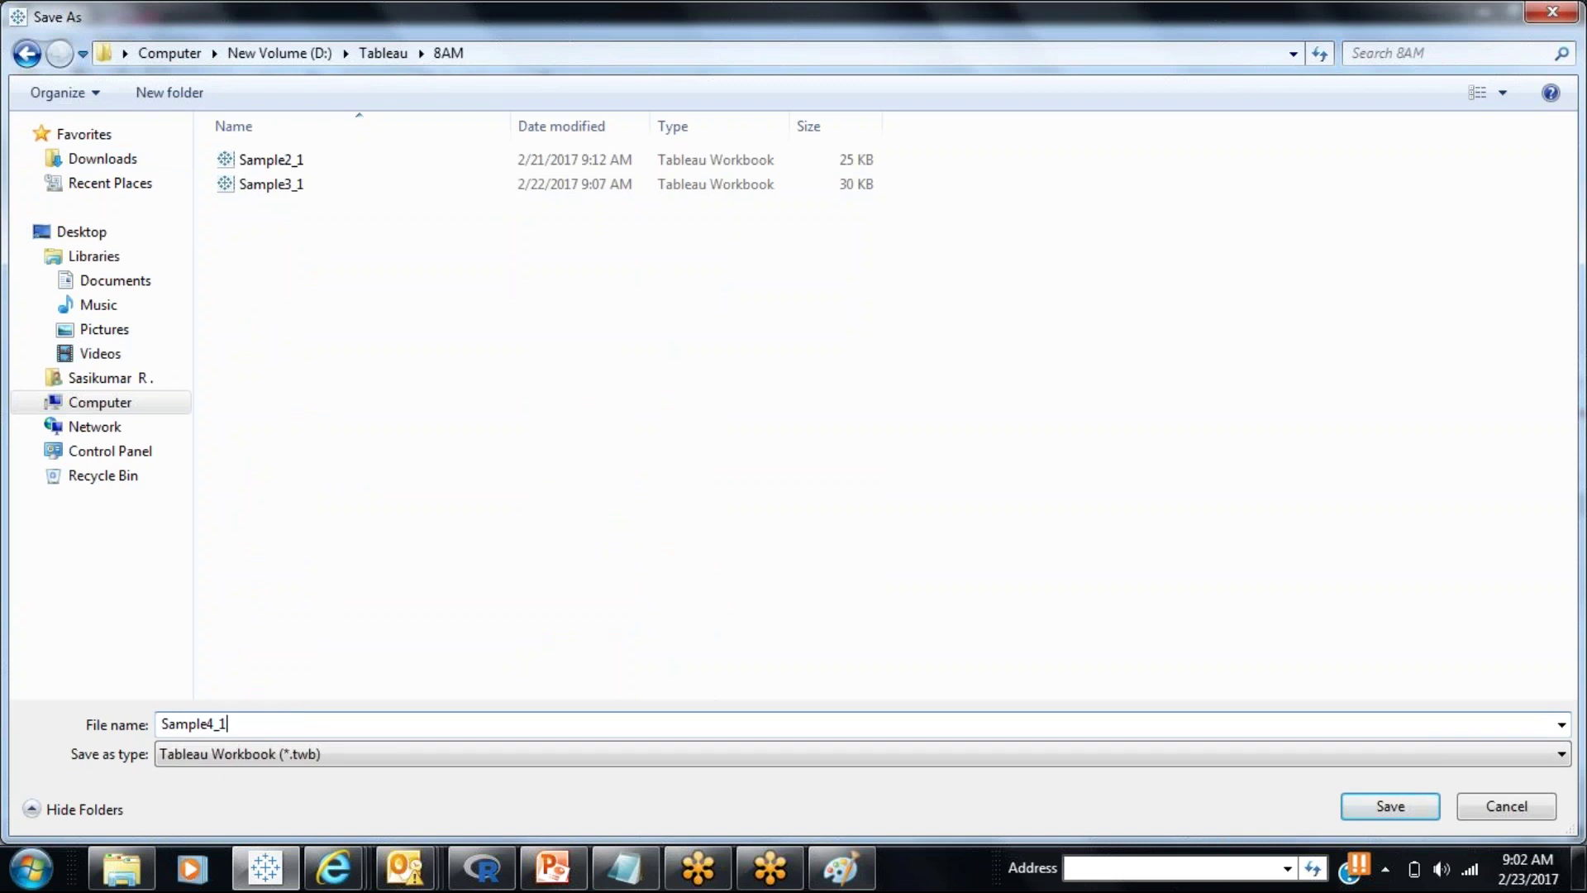
key(Return)
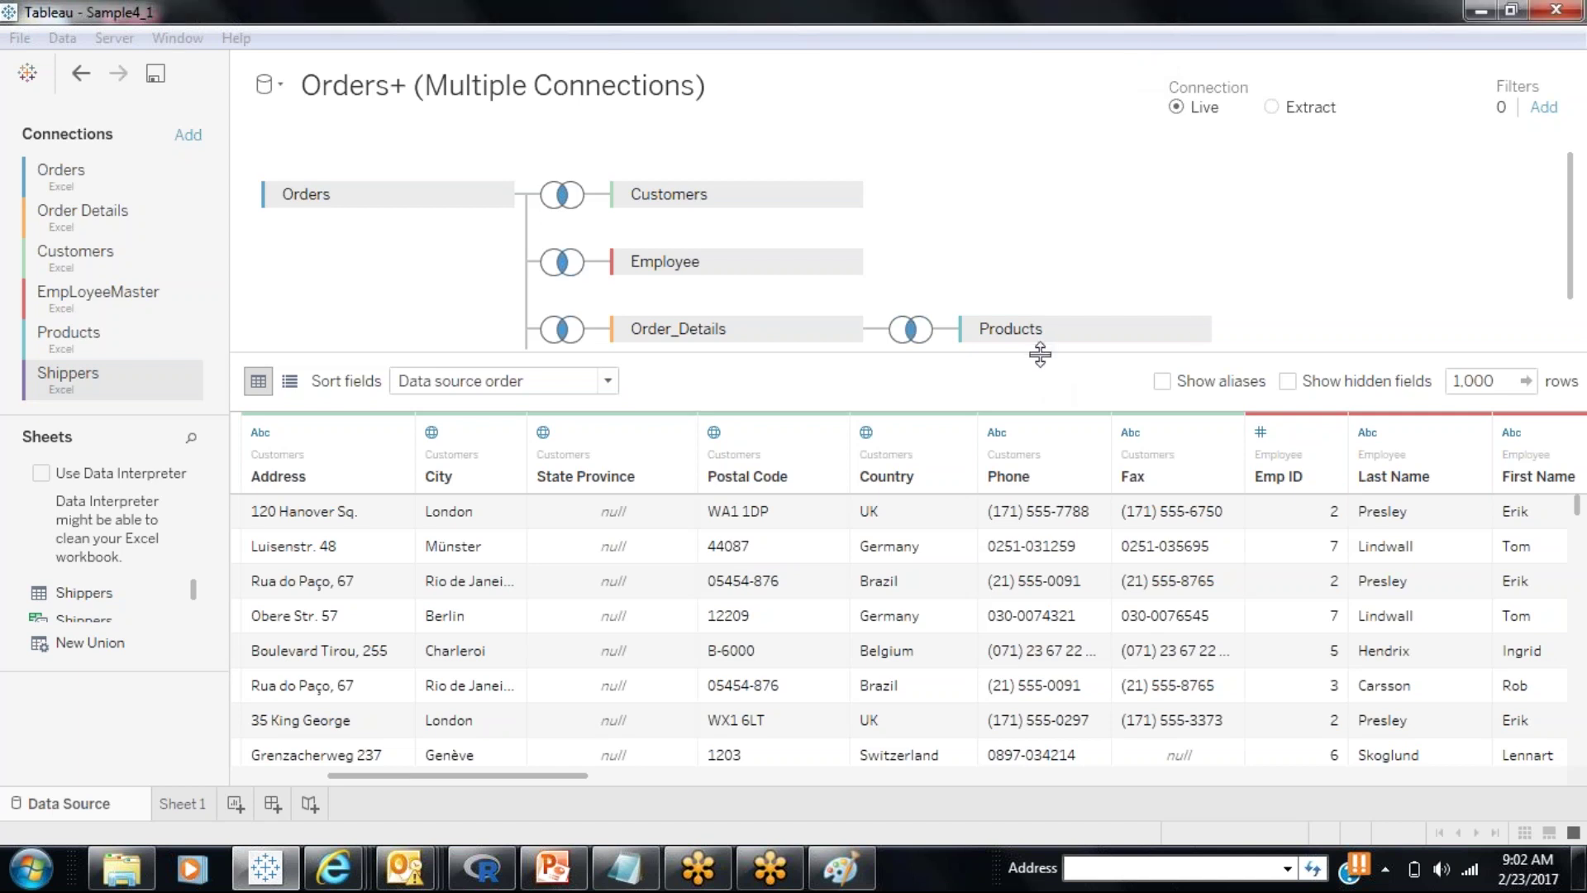
Step: Enlarge the join canvas to show all joined tables and review the join types for the Orders–Customers join
drag(1040, 353, 1073, 503)
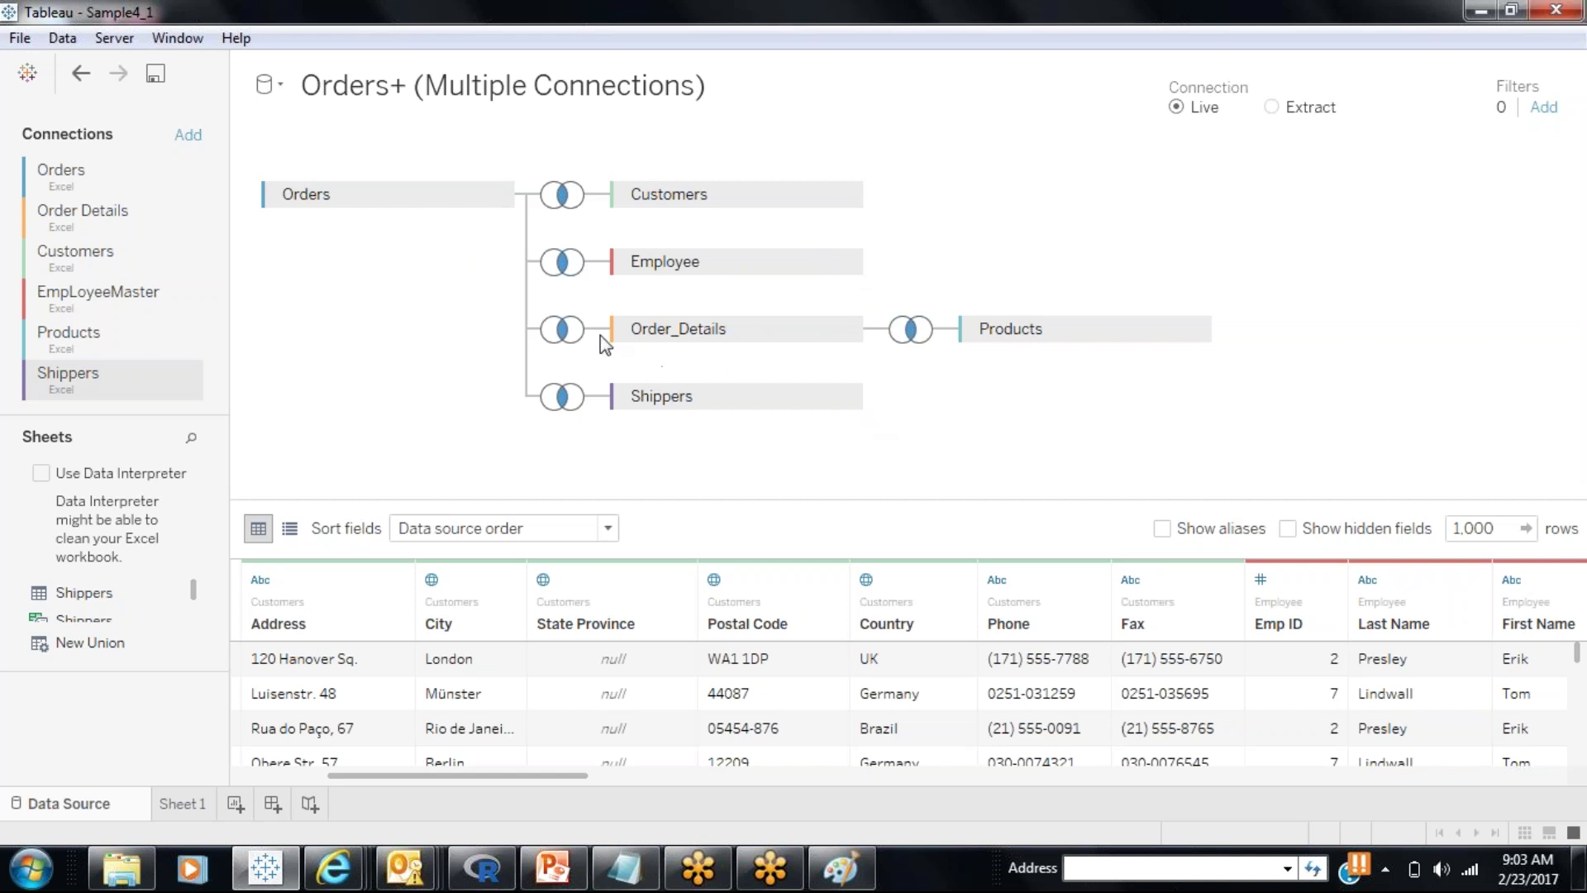
drag(572, 498, 566, 437)
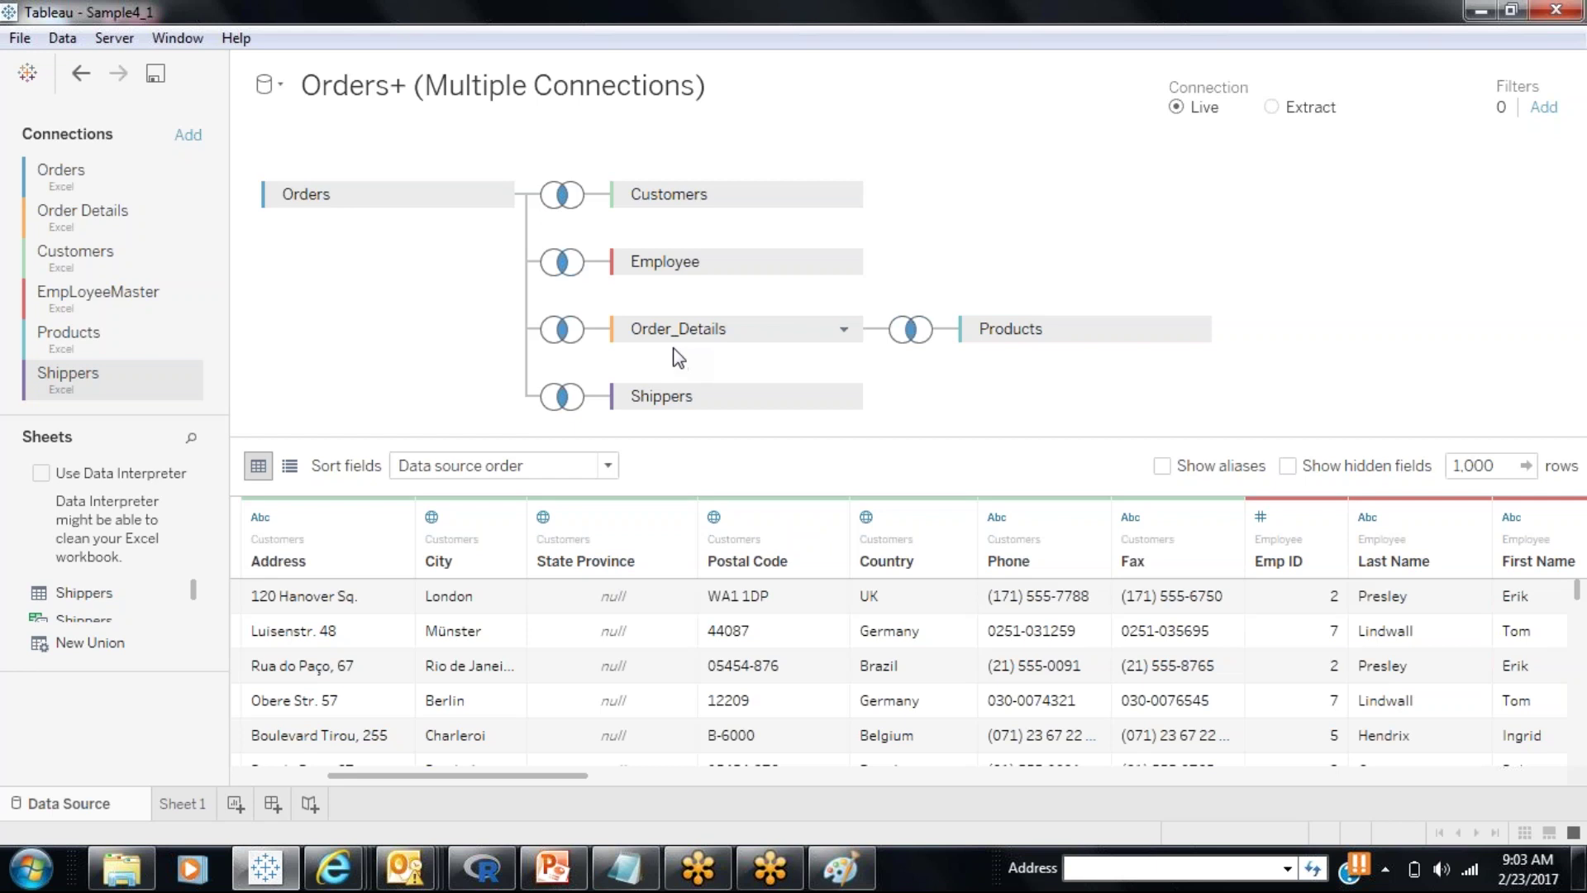
click(563, 197)
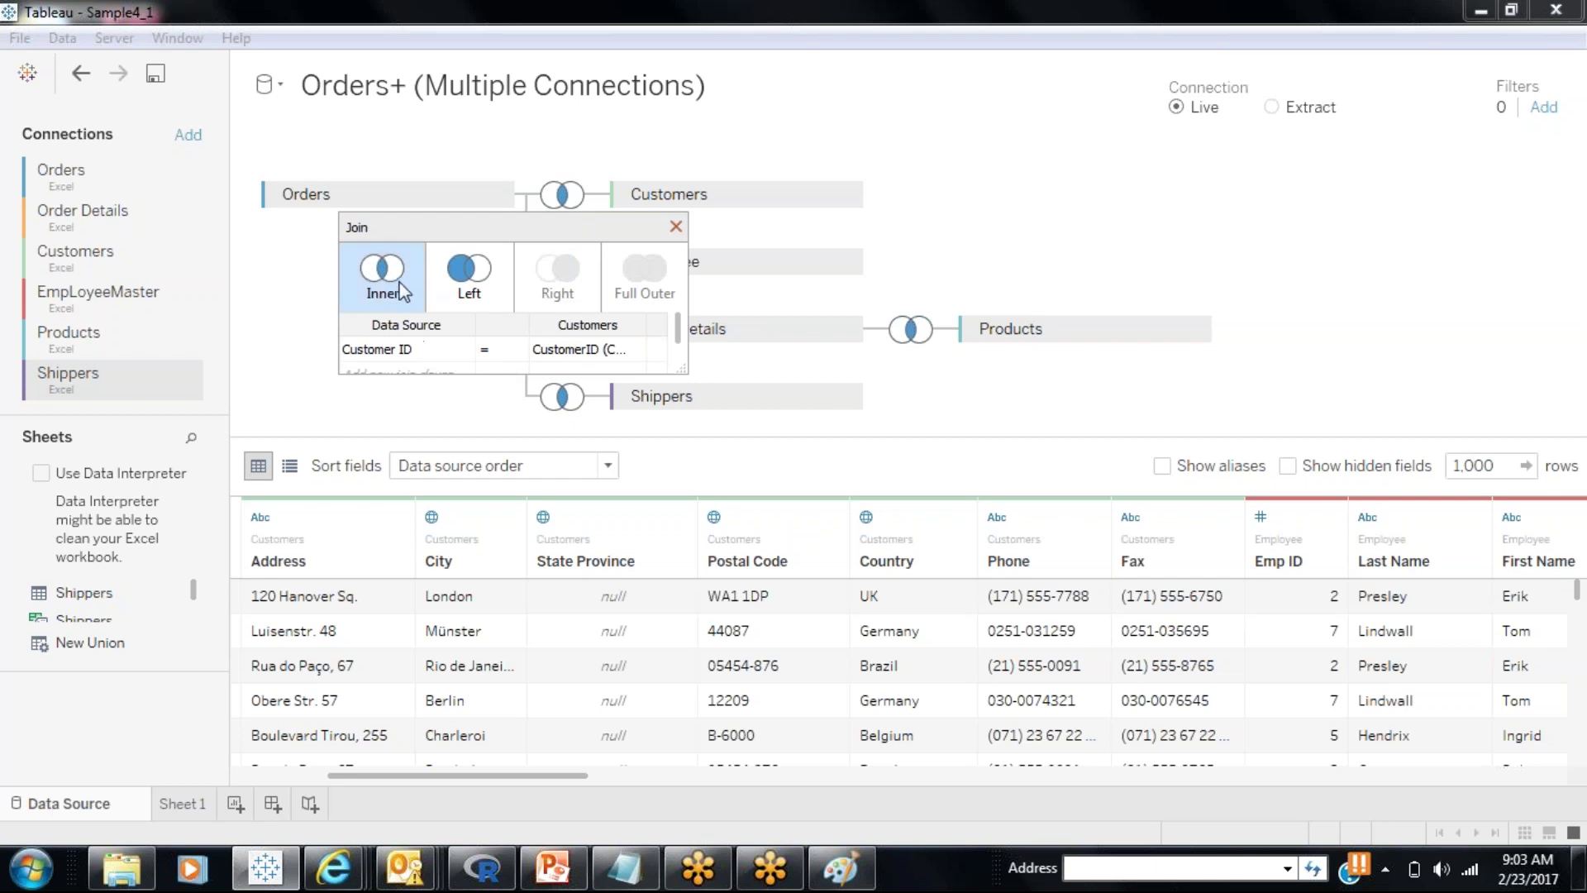
click(436, 296)
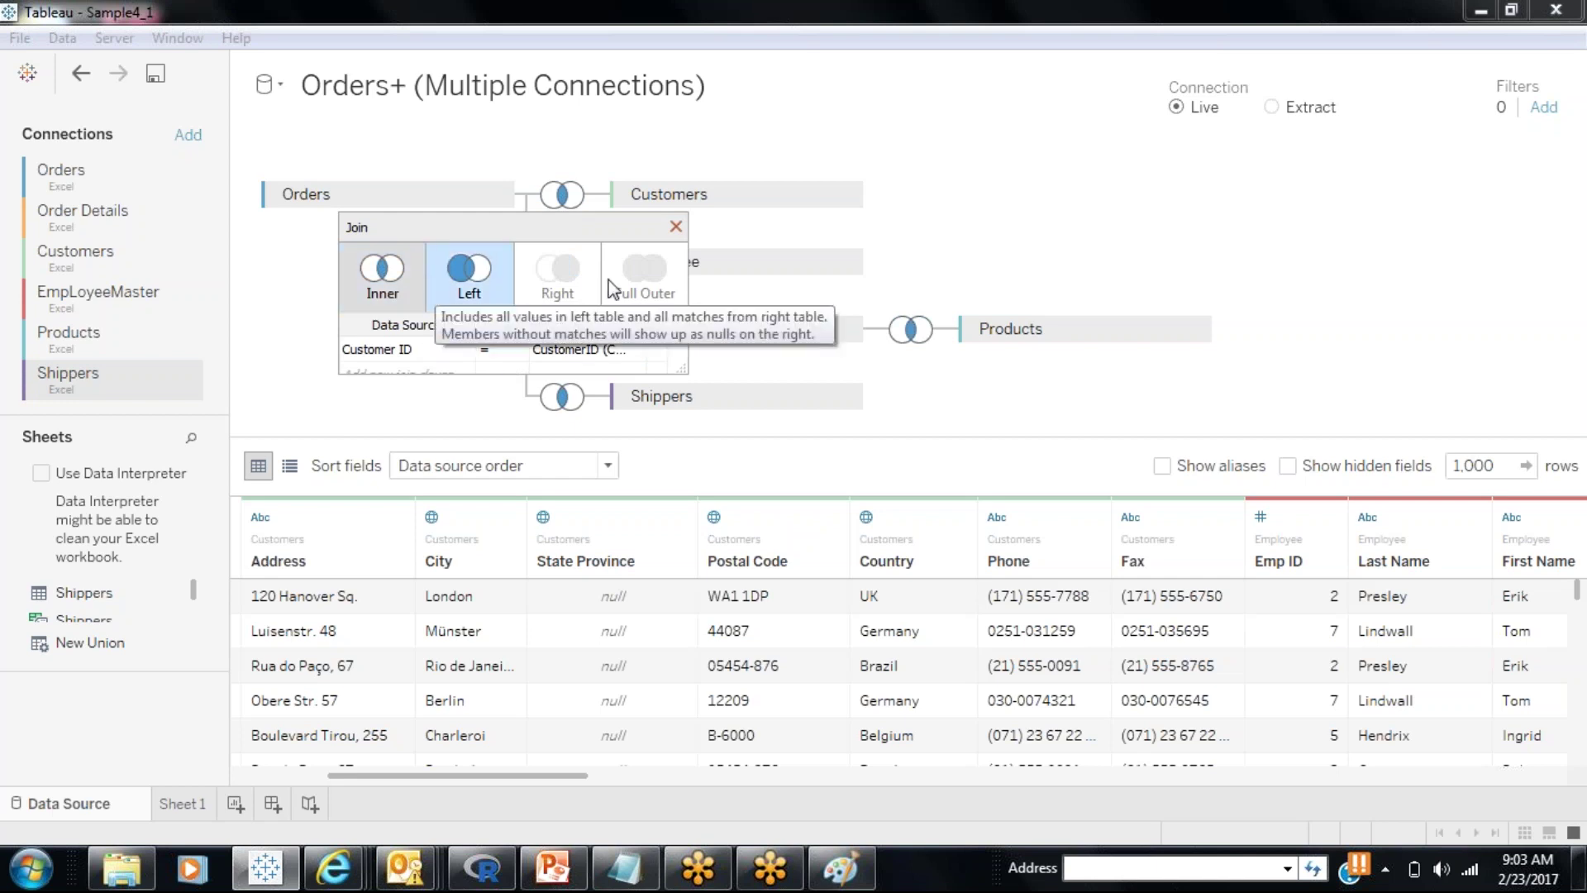
click(676, 226)
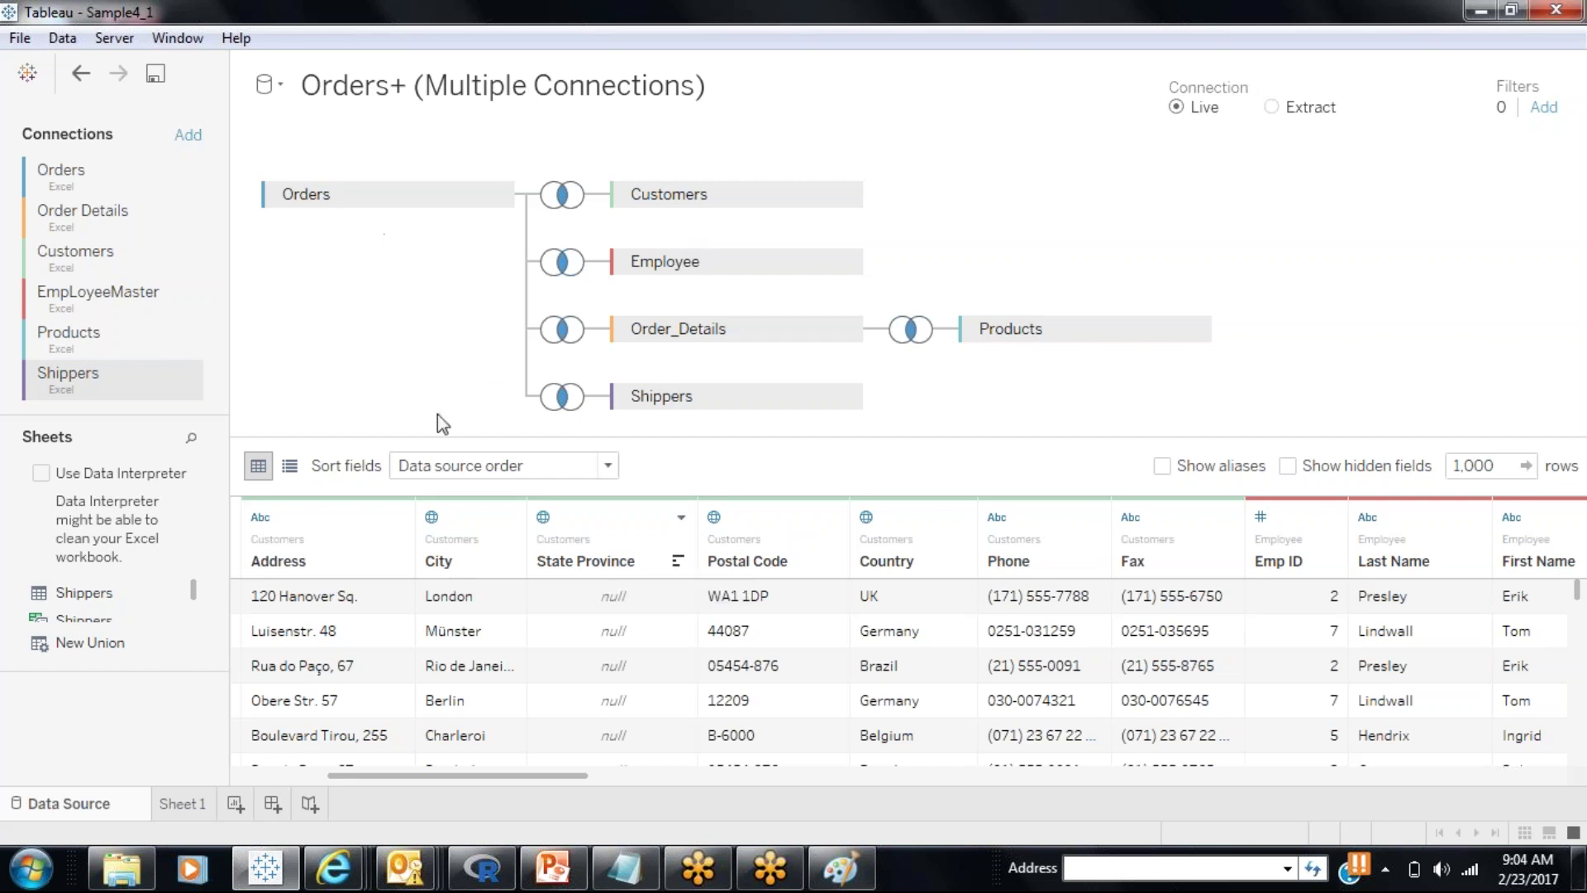
Step: Look through the Orders+ data source's commands from Sheet 1, return to the data source page and dismiss the error message
click(189, 806)
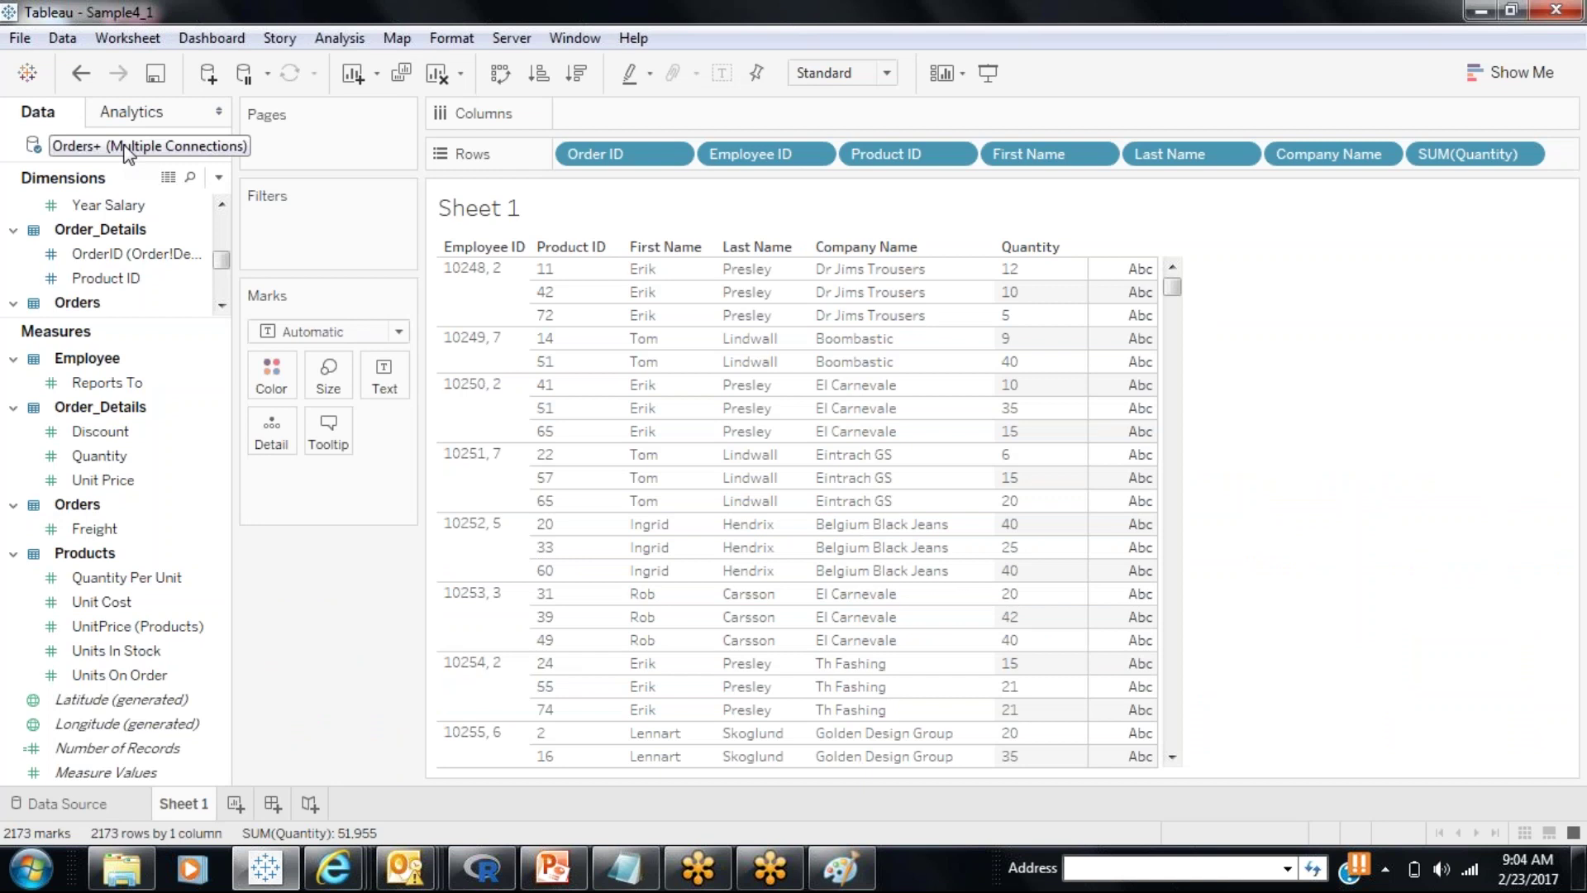
right_click(127, 154)
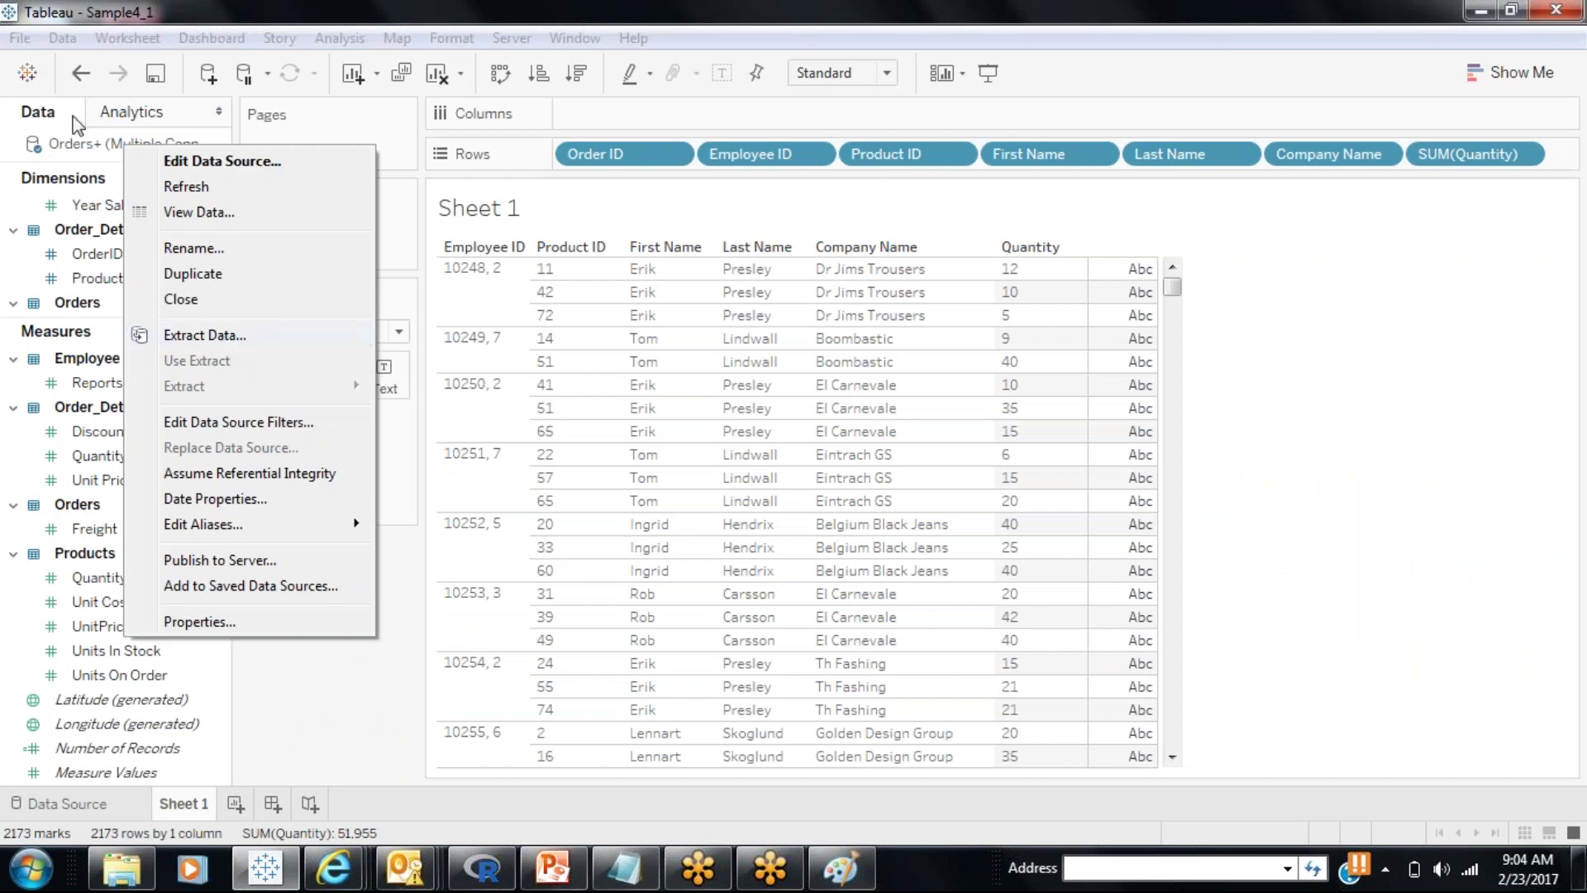
click(71, 175)
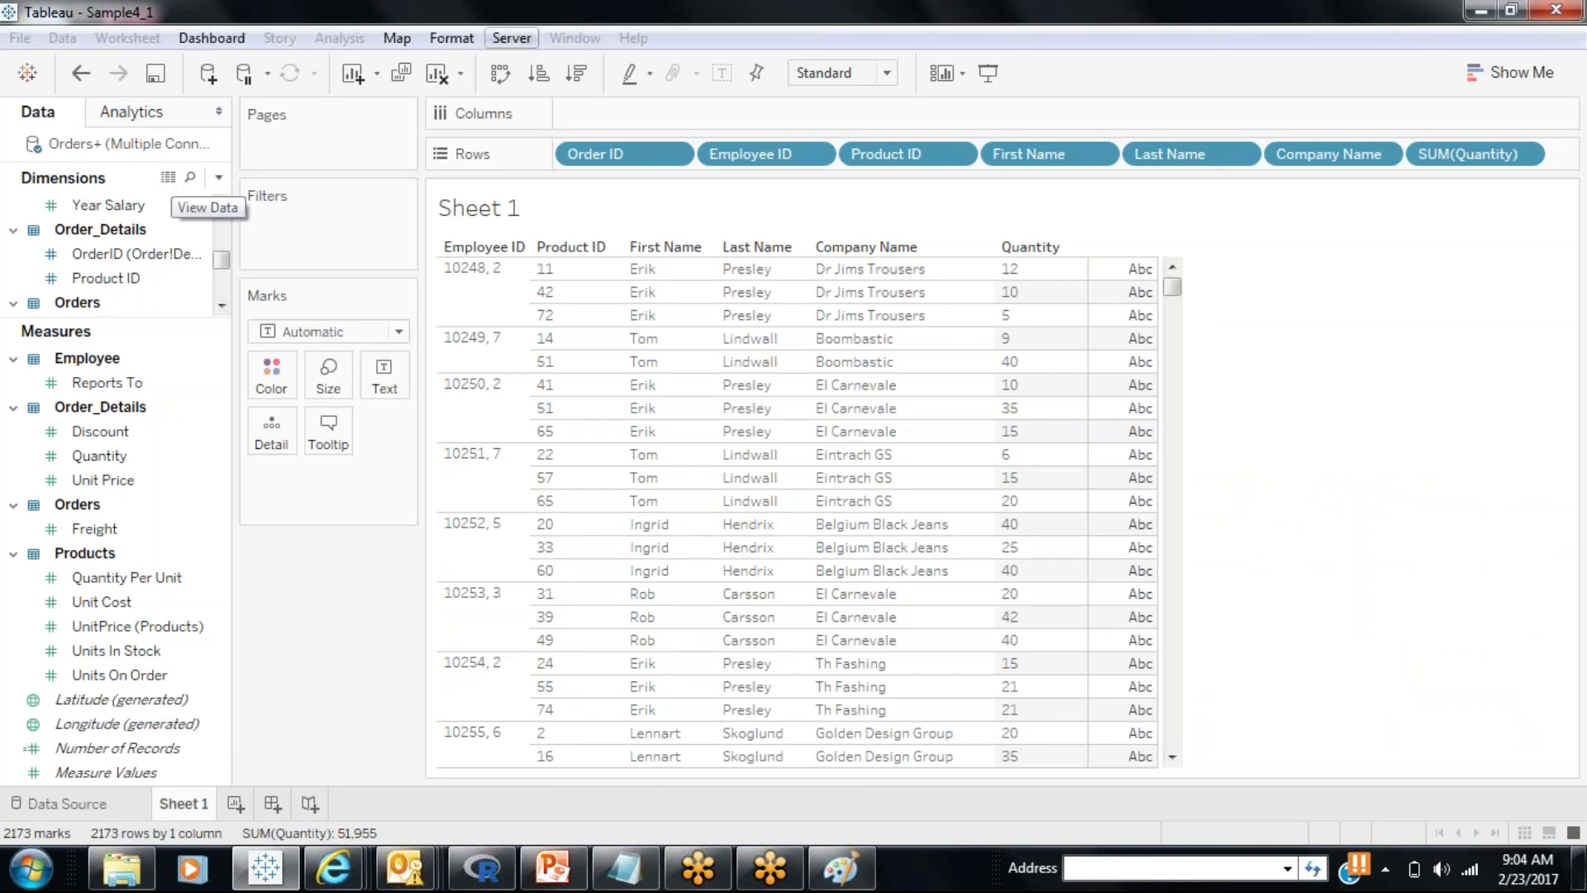
click(139, 800)
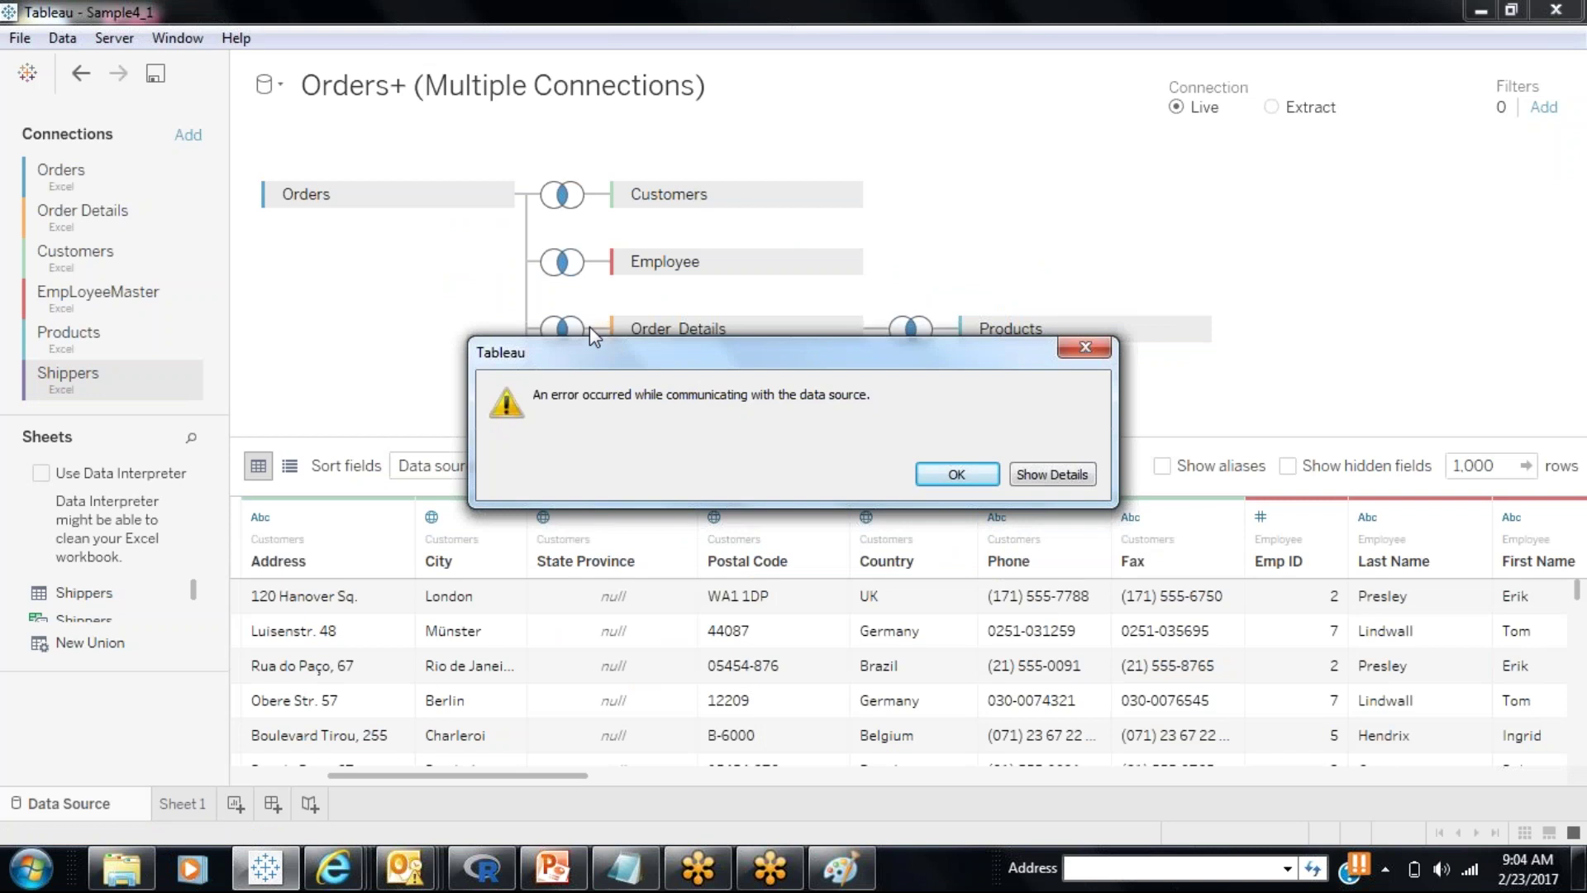
click(957, 473)
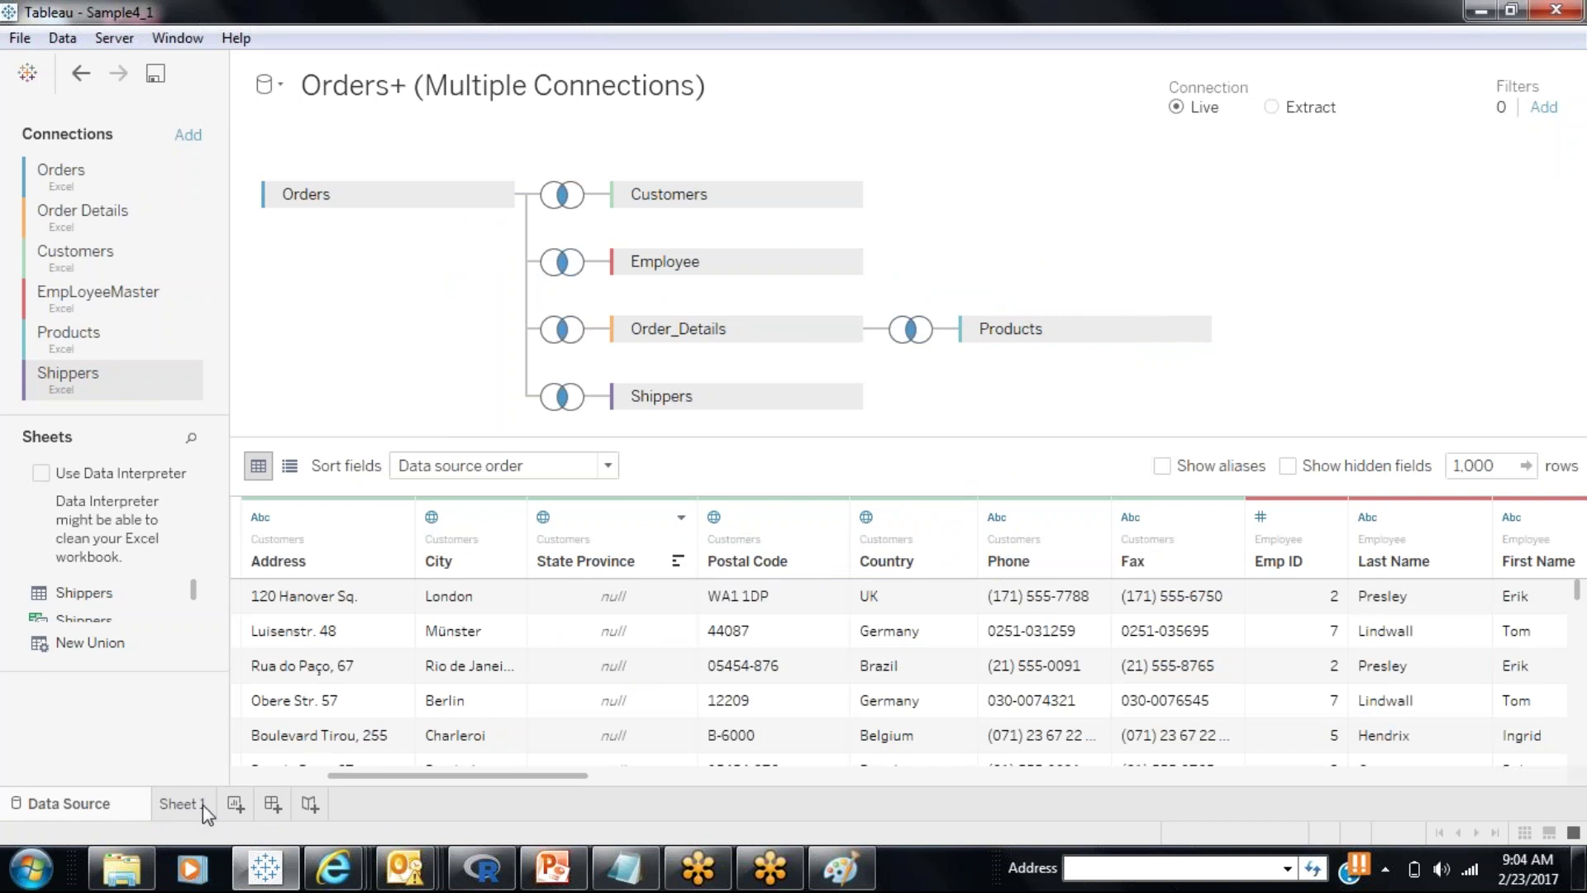
Step: Compare Sheet 1 with the joined tables on the data source page and enlarge the sheet's Dimensions list
click(180, 804)
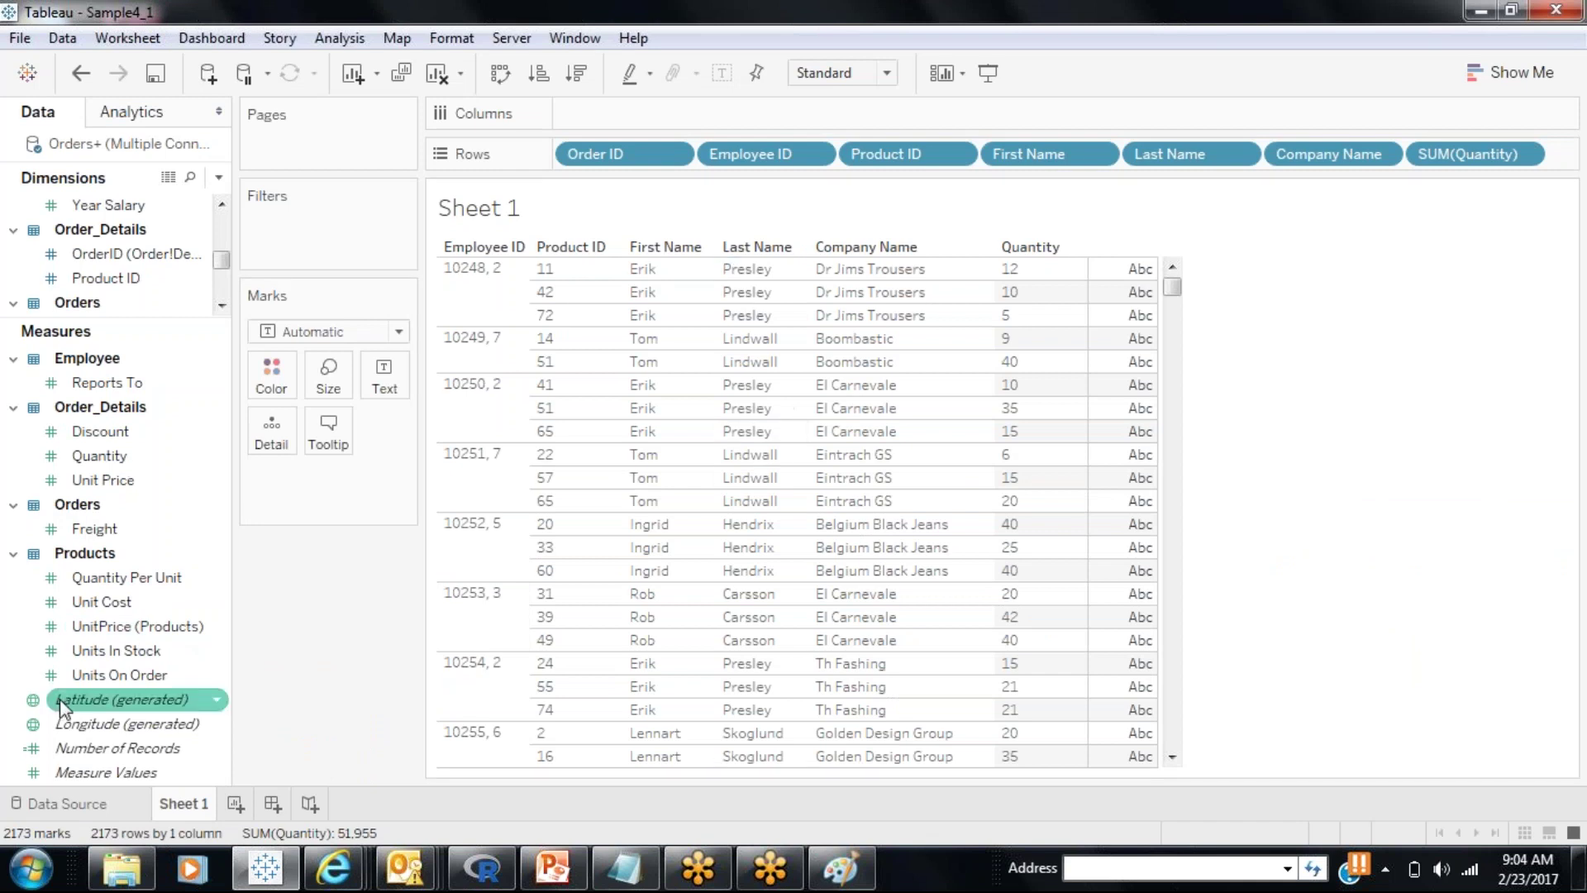
click(91, 803)
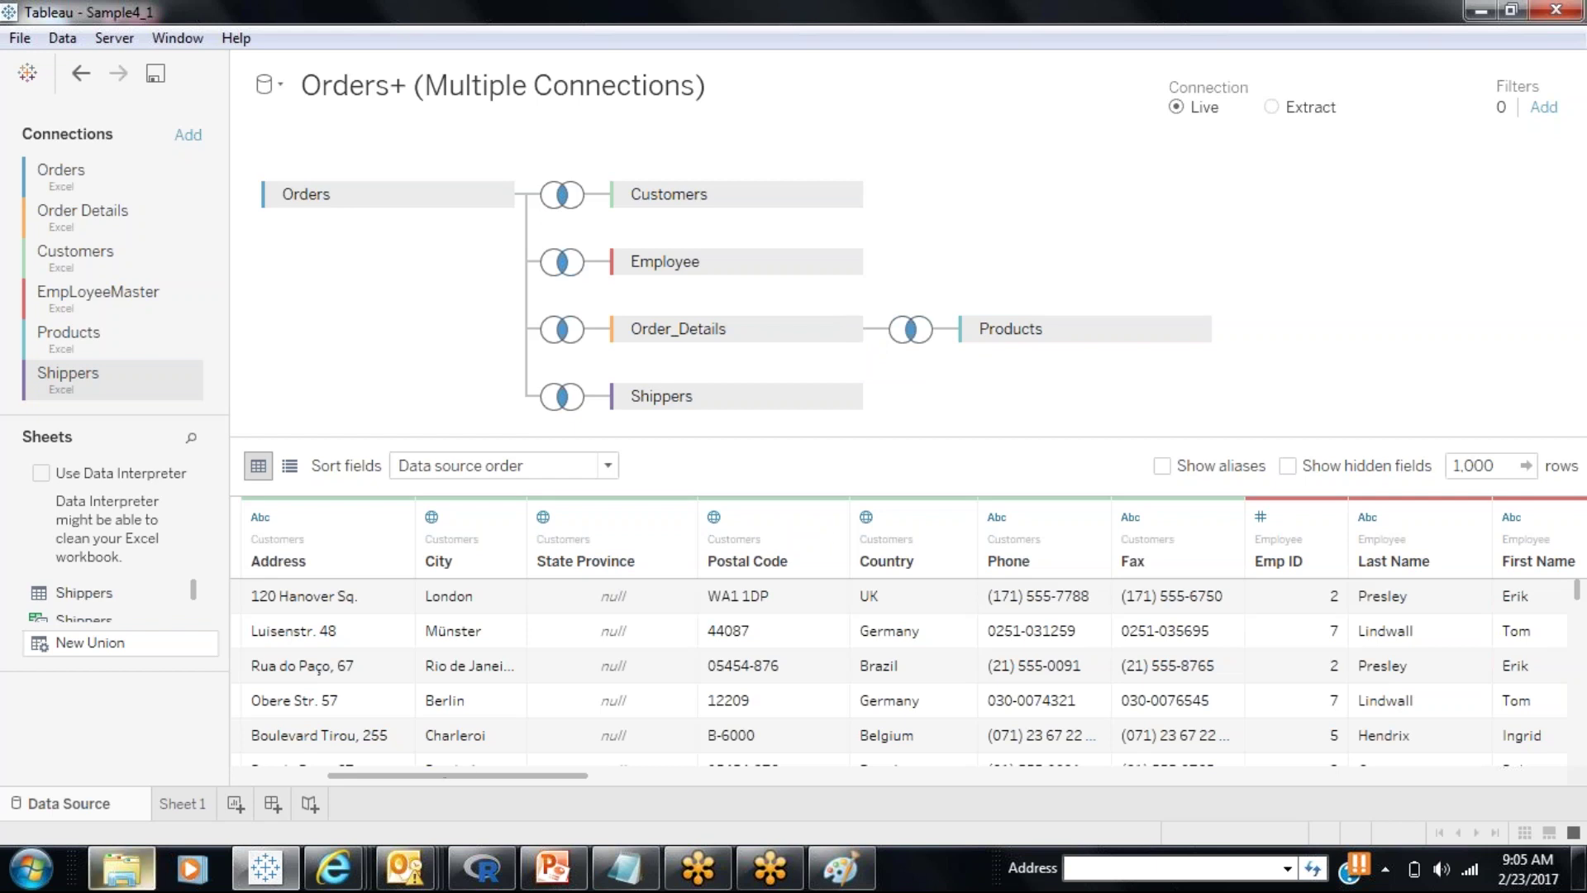
click(181, 804)
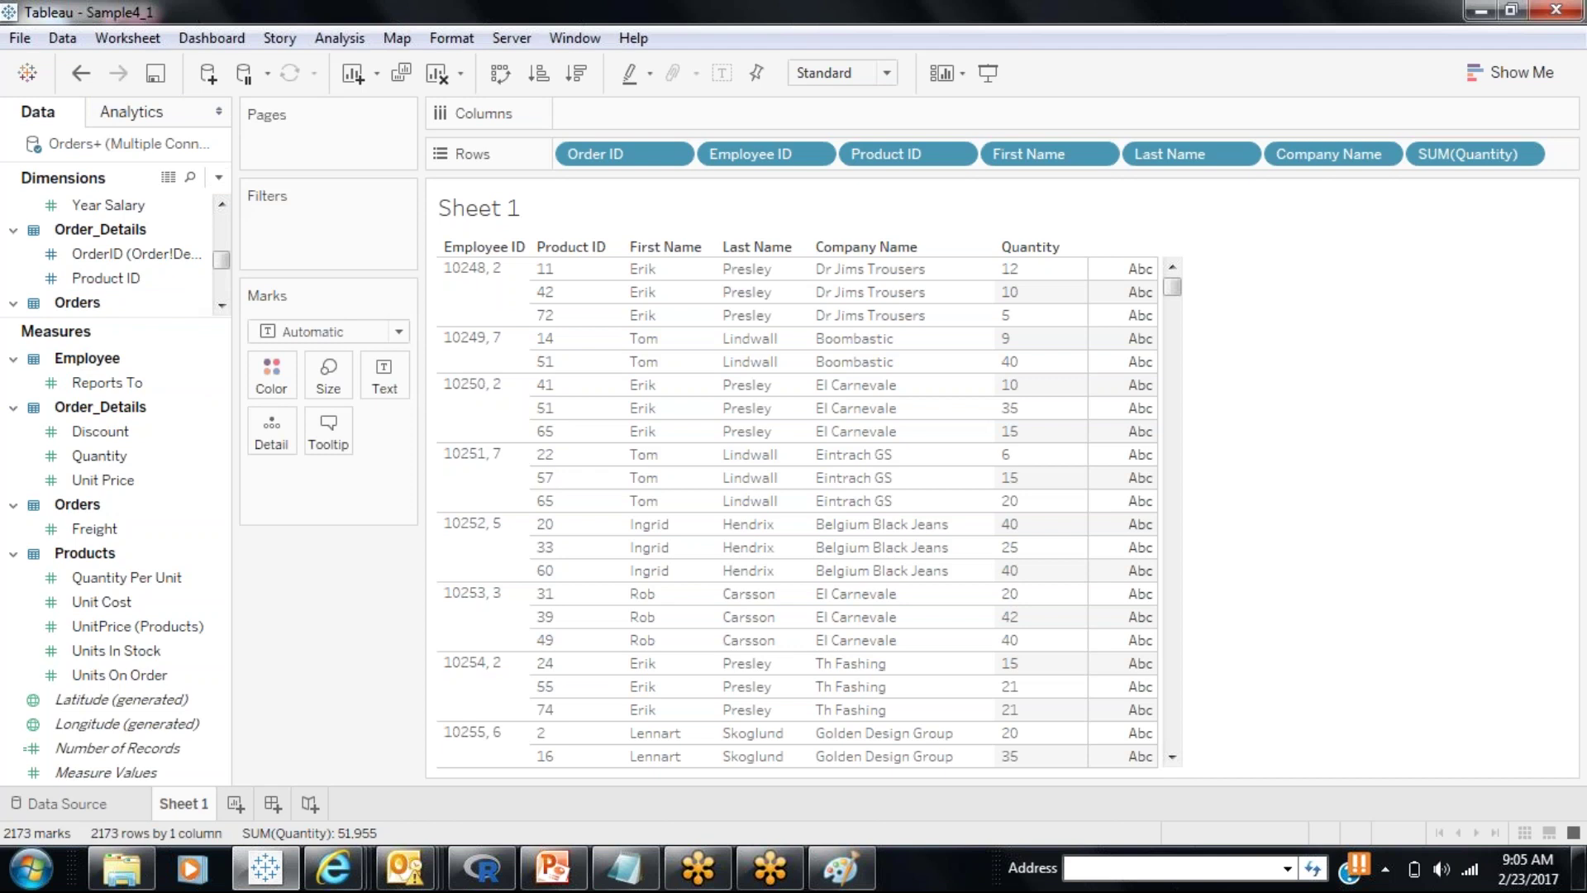
drag(181, 323, 215, 567)
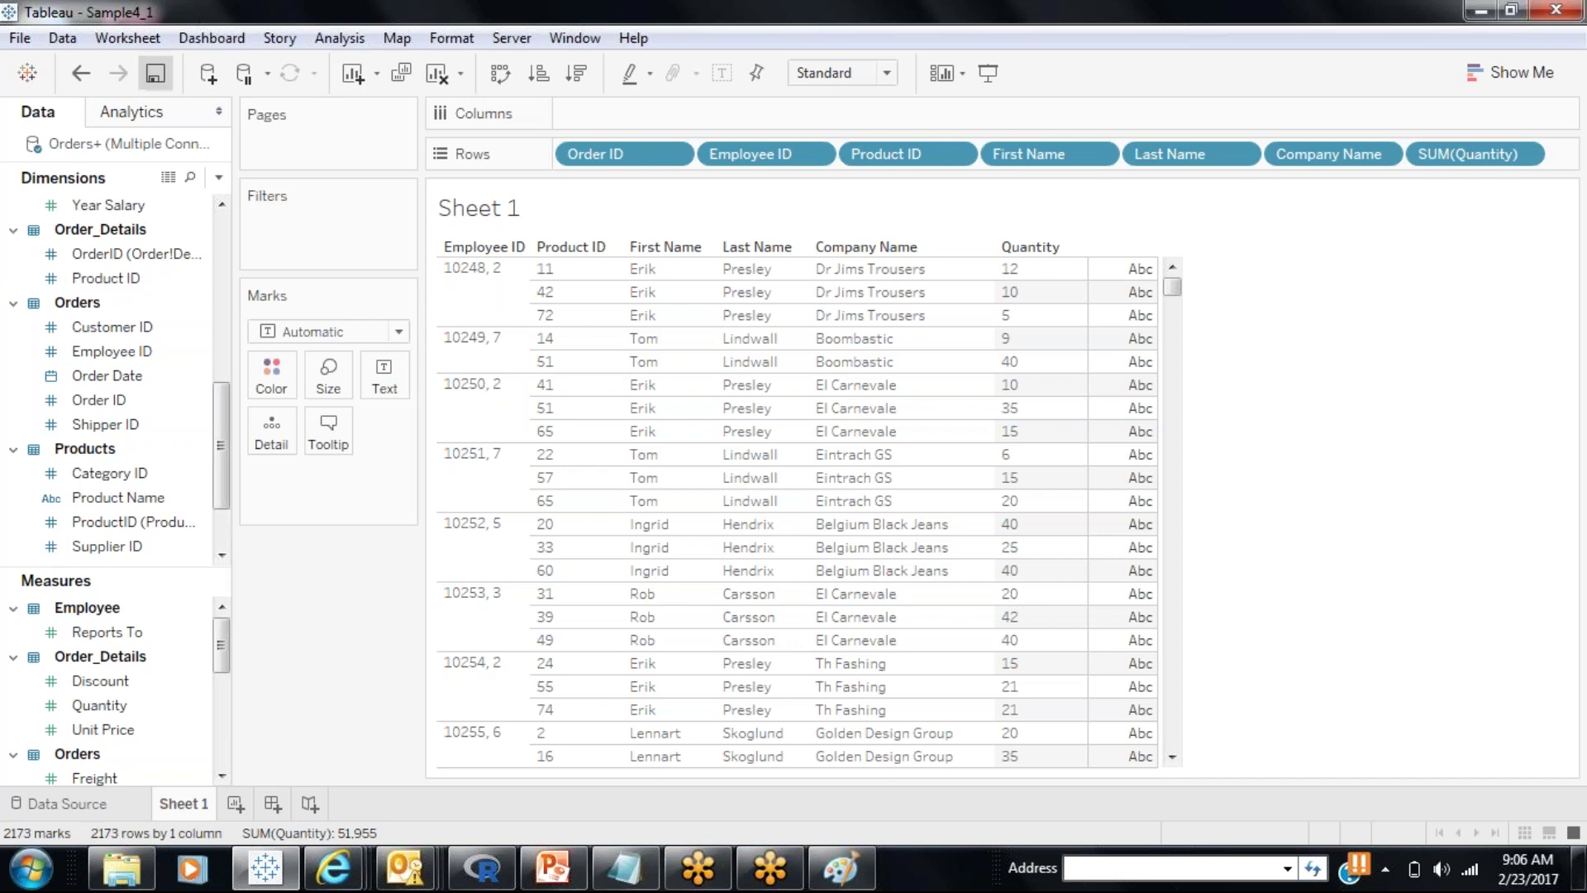
Step: Save a copy of the workbook as a Tableau Packaged Workbook (*.twbx) named Sample4_1 in the 8AM folder
click(20, 38)
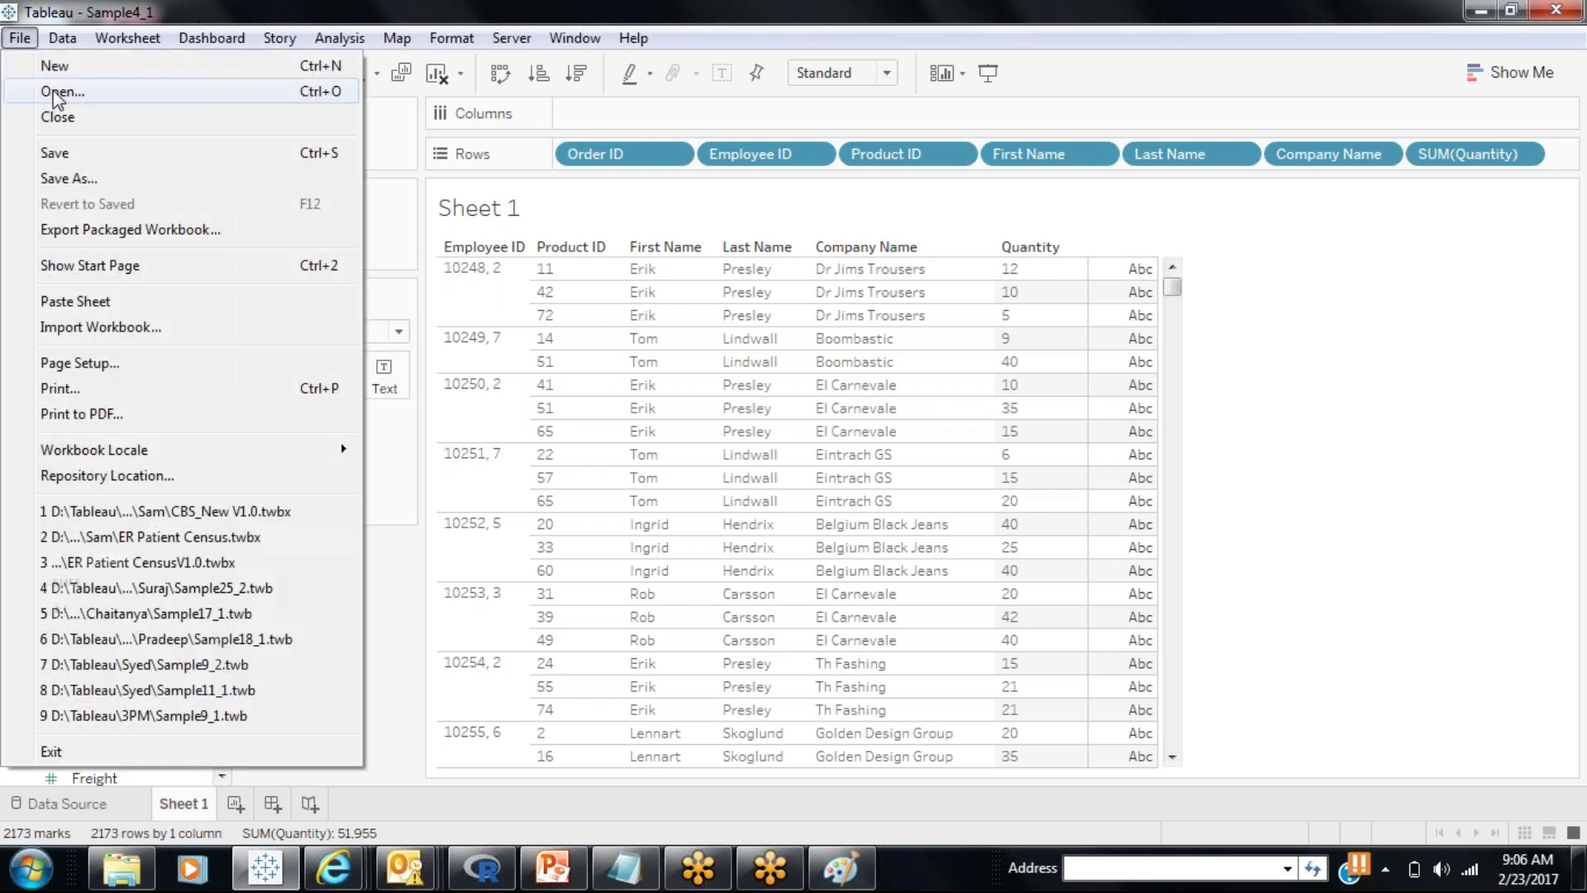
click(50, 177)
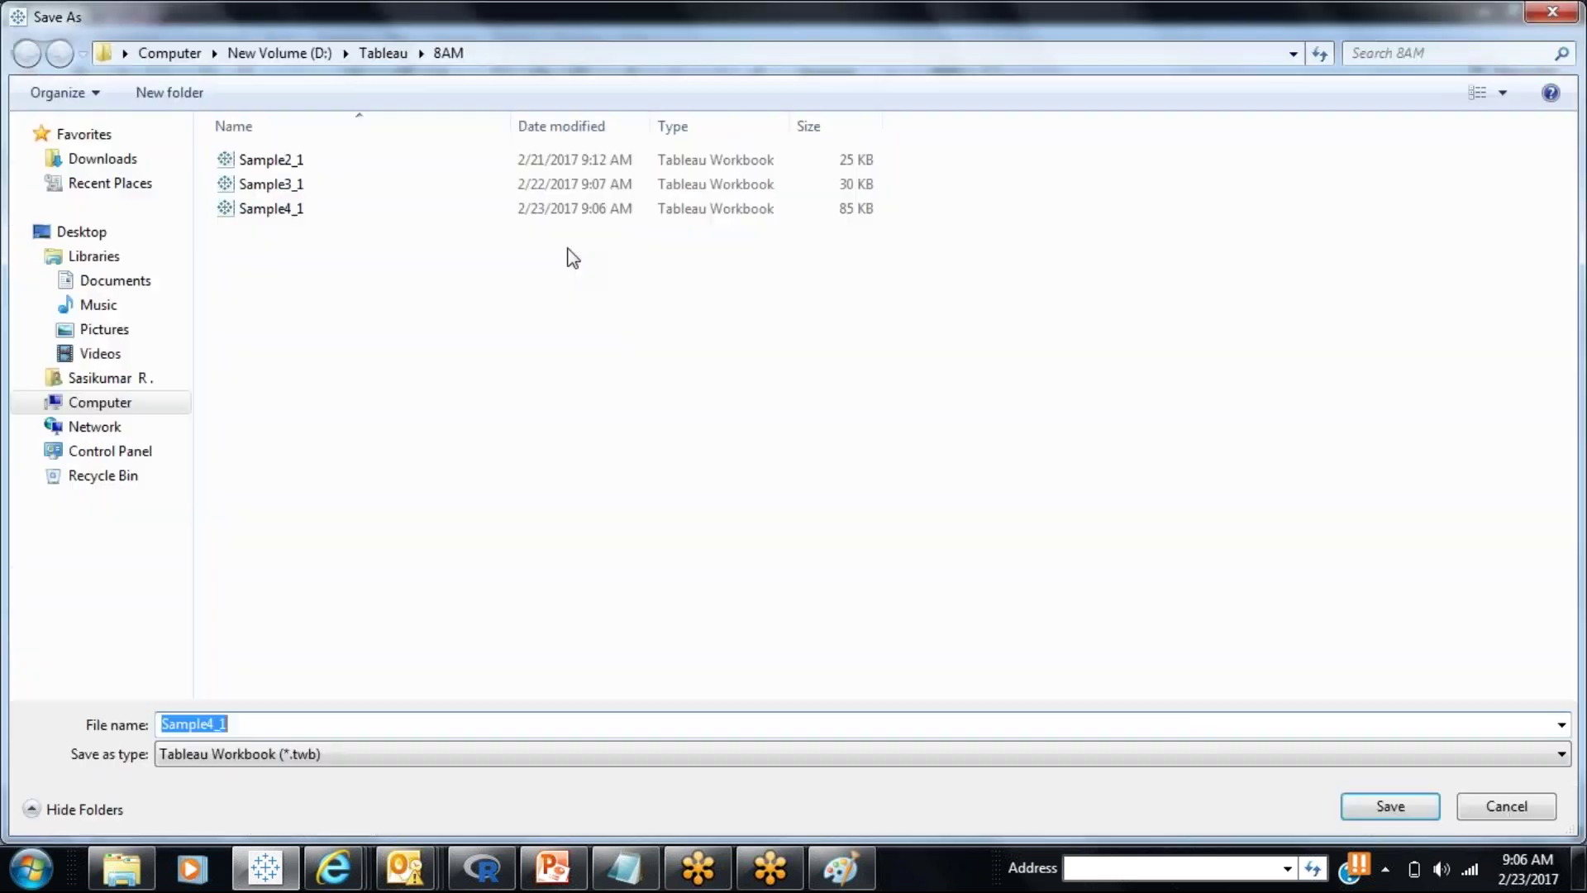
click(1491, 762)
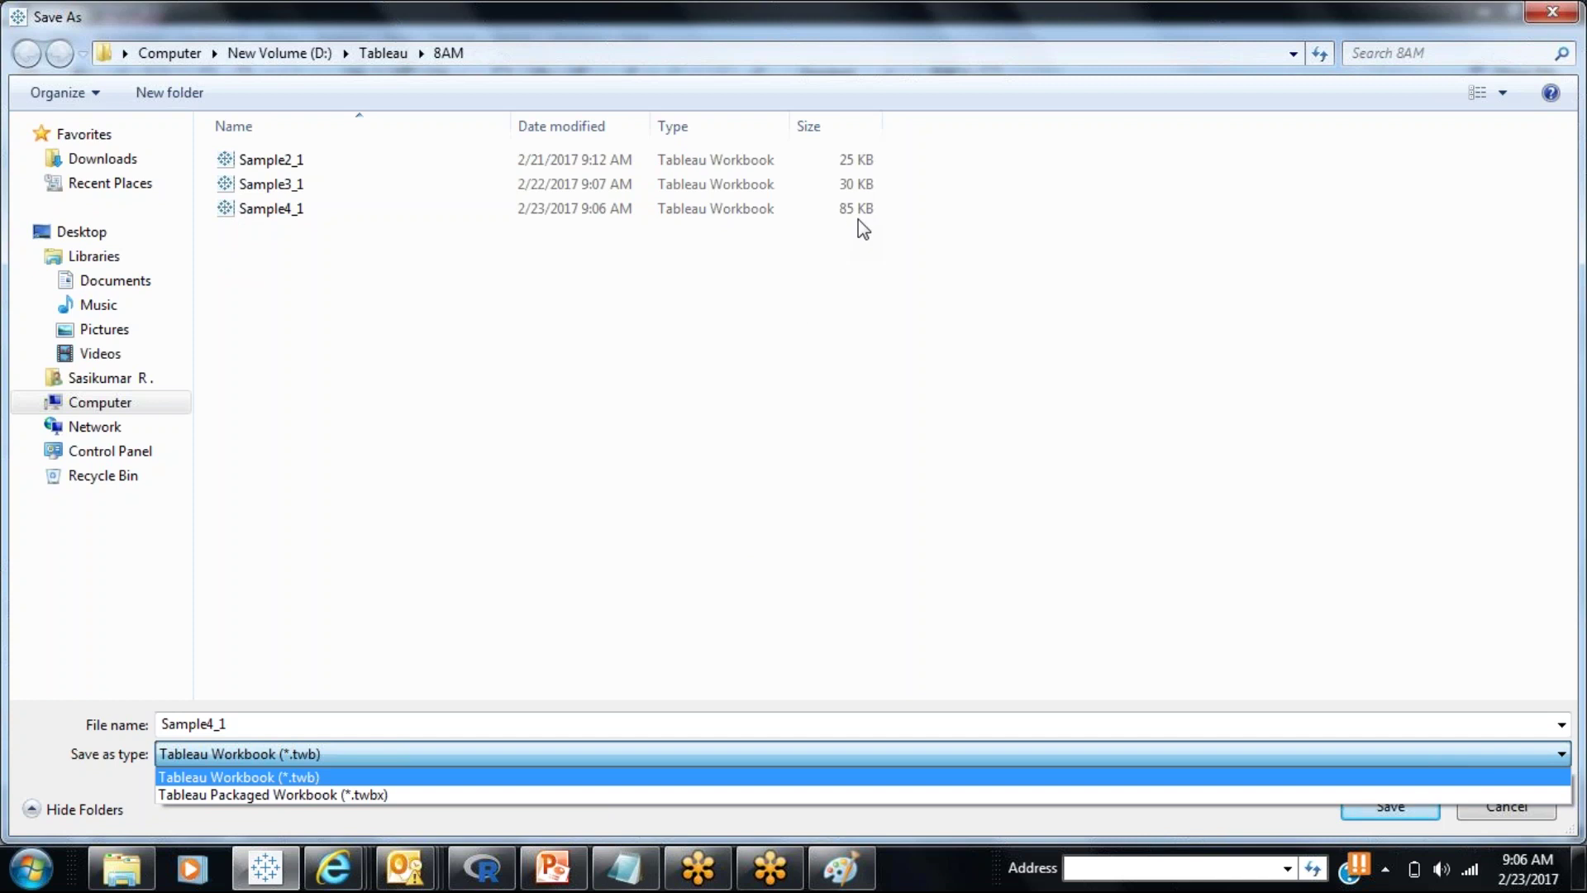
click(583, 794)
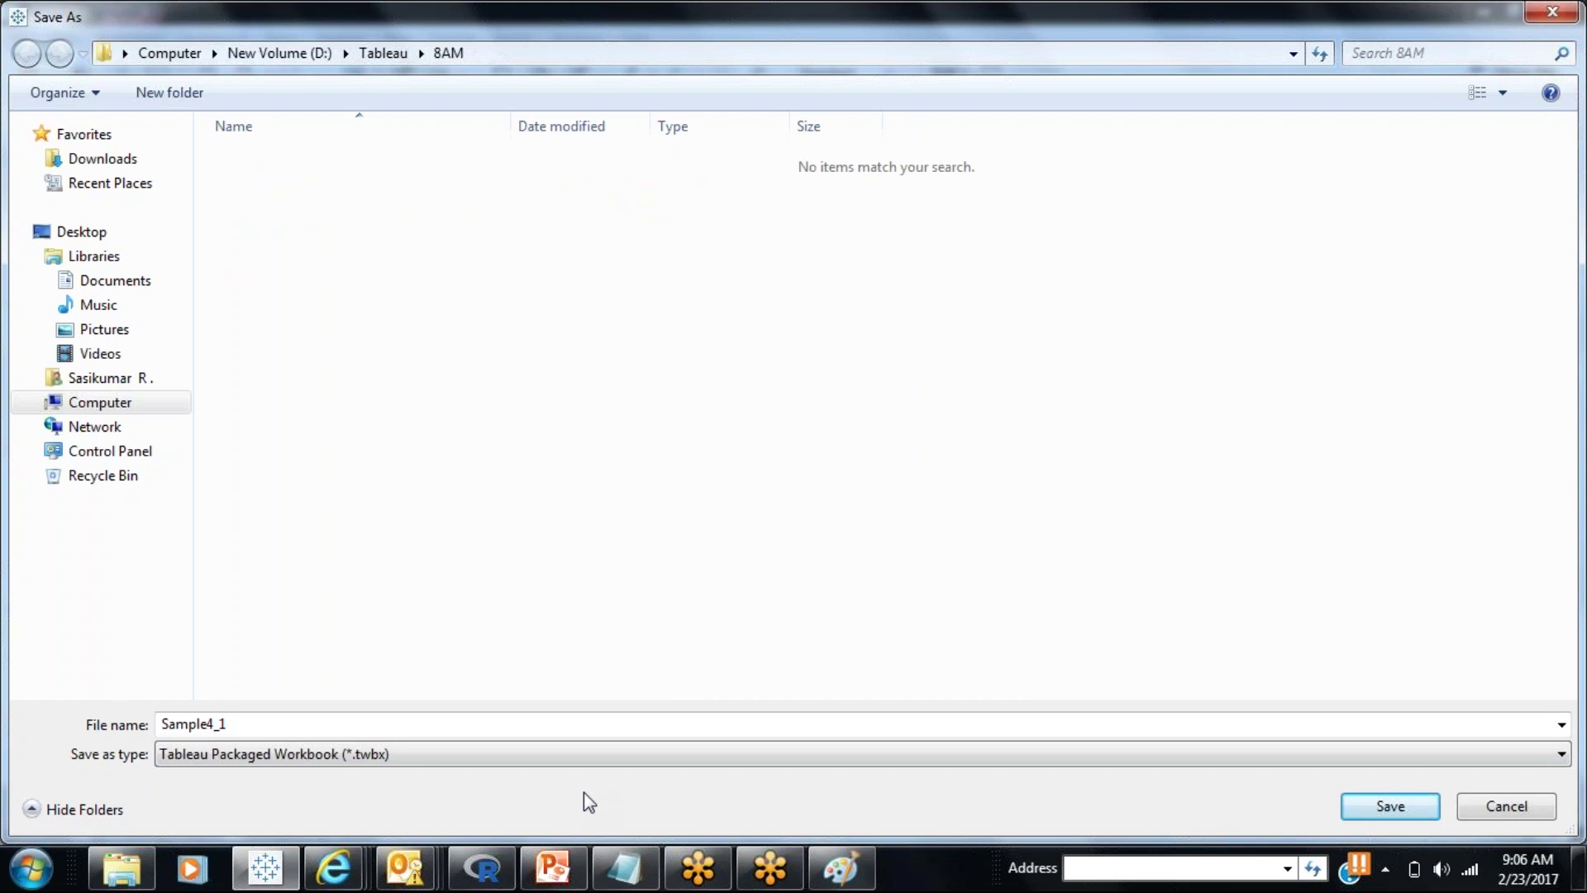
click(1430, 811)
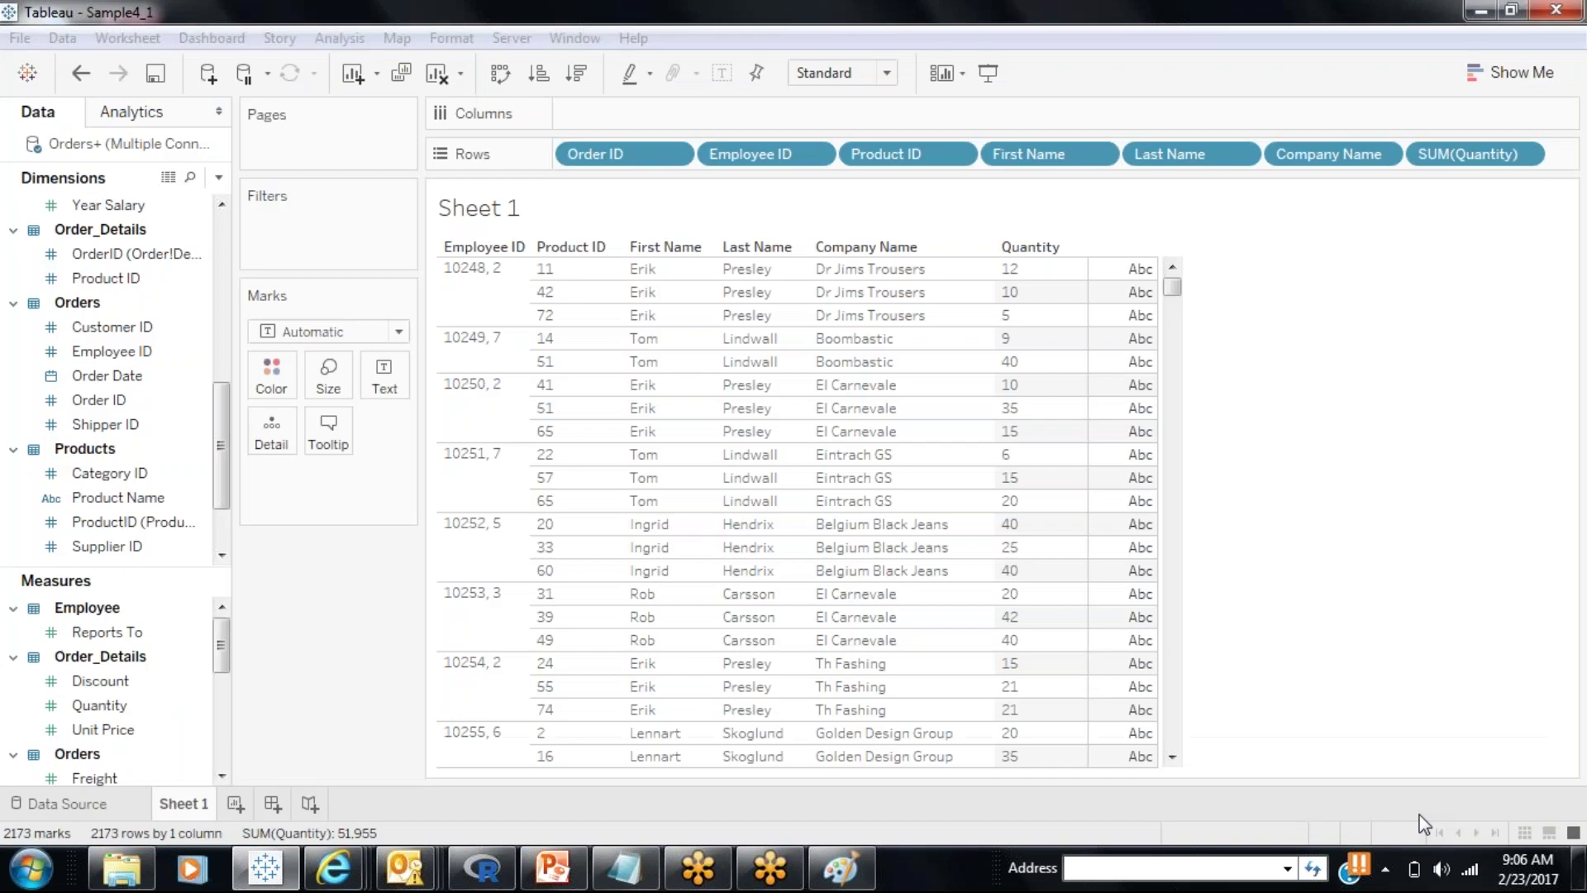
Step: Switch to Windows Explorer, open the D:\Tableau\8AM folder and widen the Type column to show the full file types
click(124, 869)
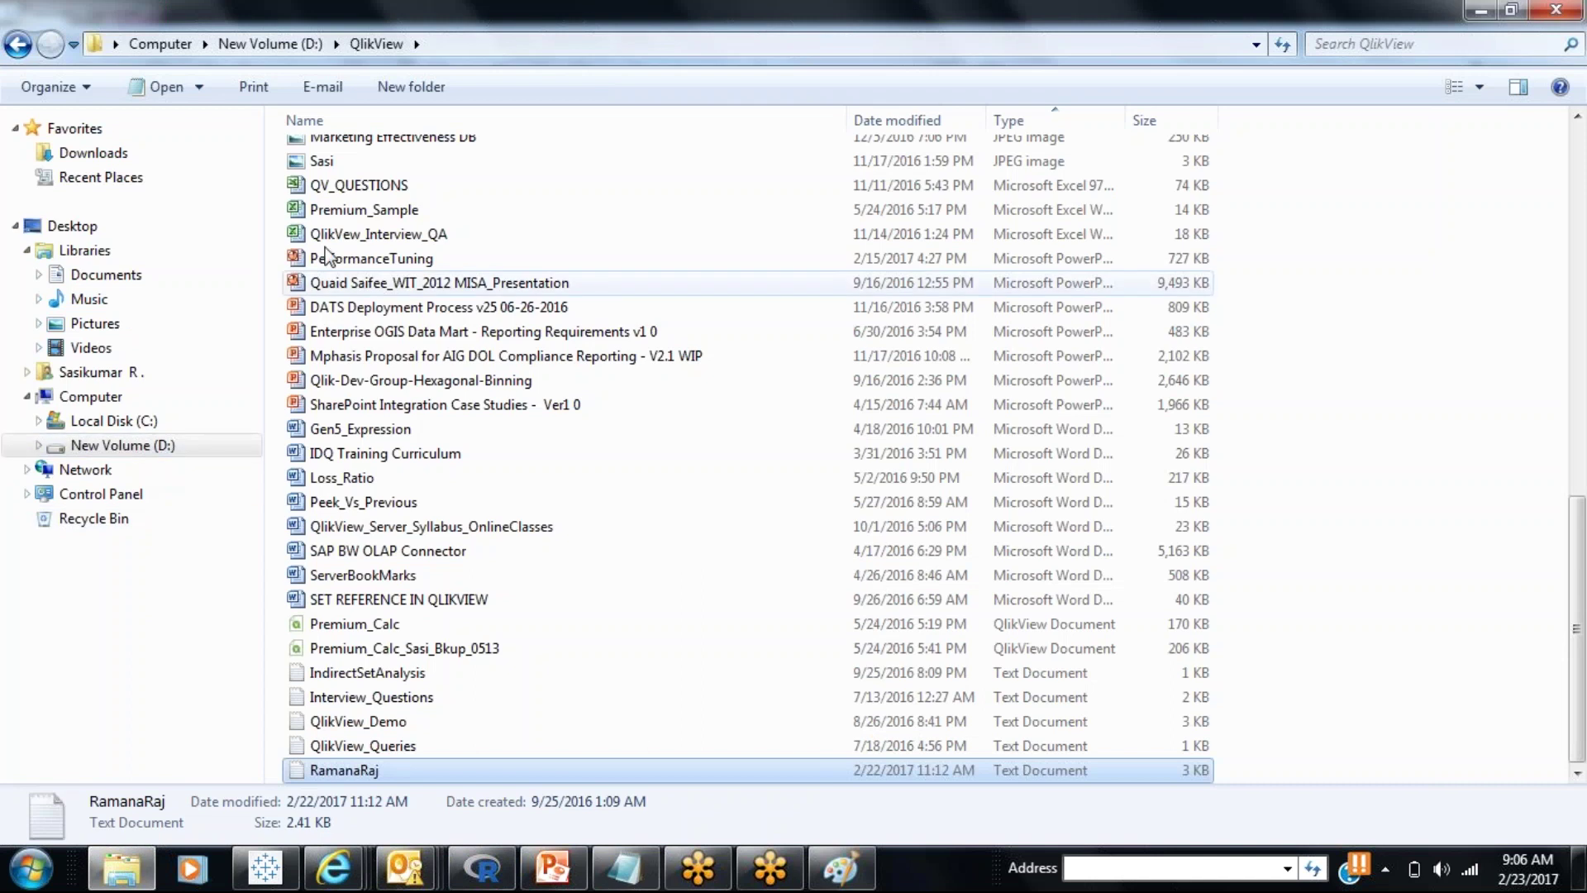
click(281, 44)
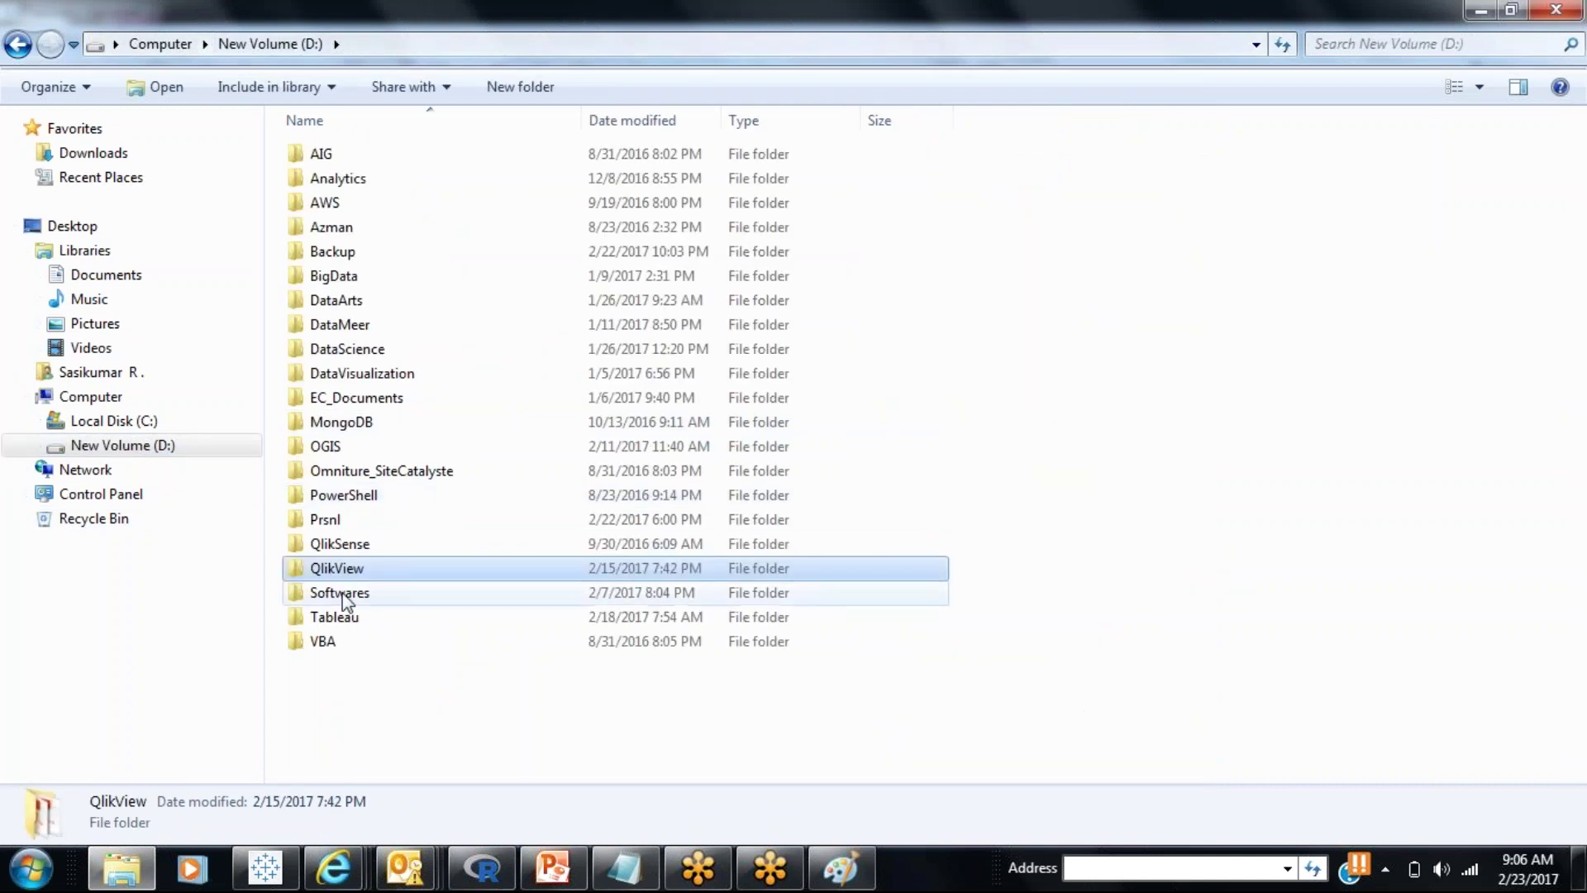
double_click(331, 618)
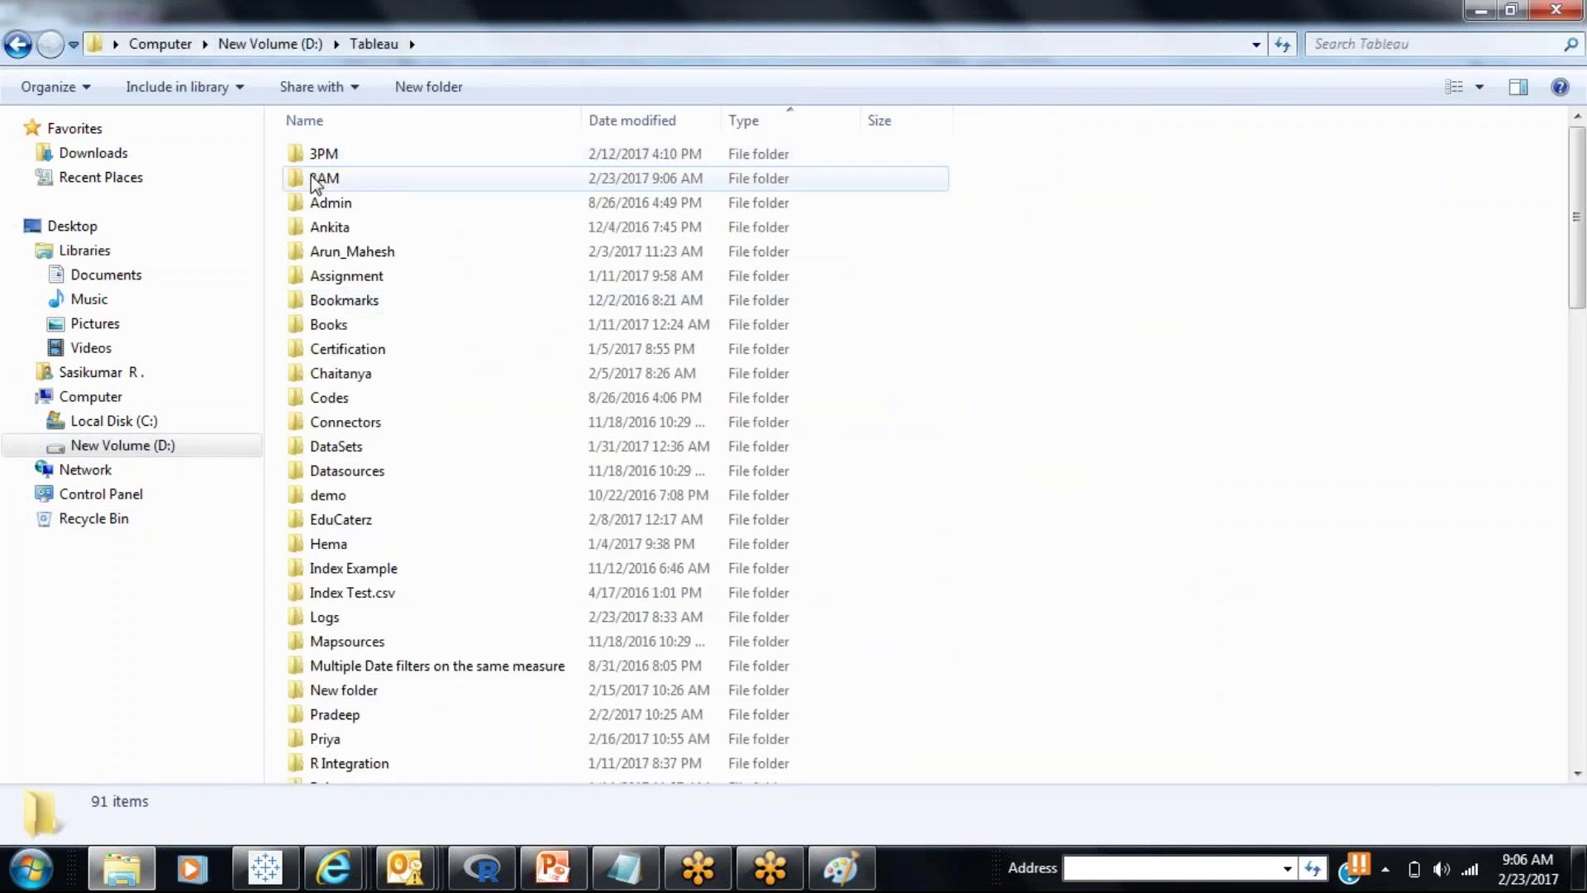
click(315, 180)
double_click(315, 180)
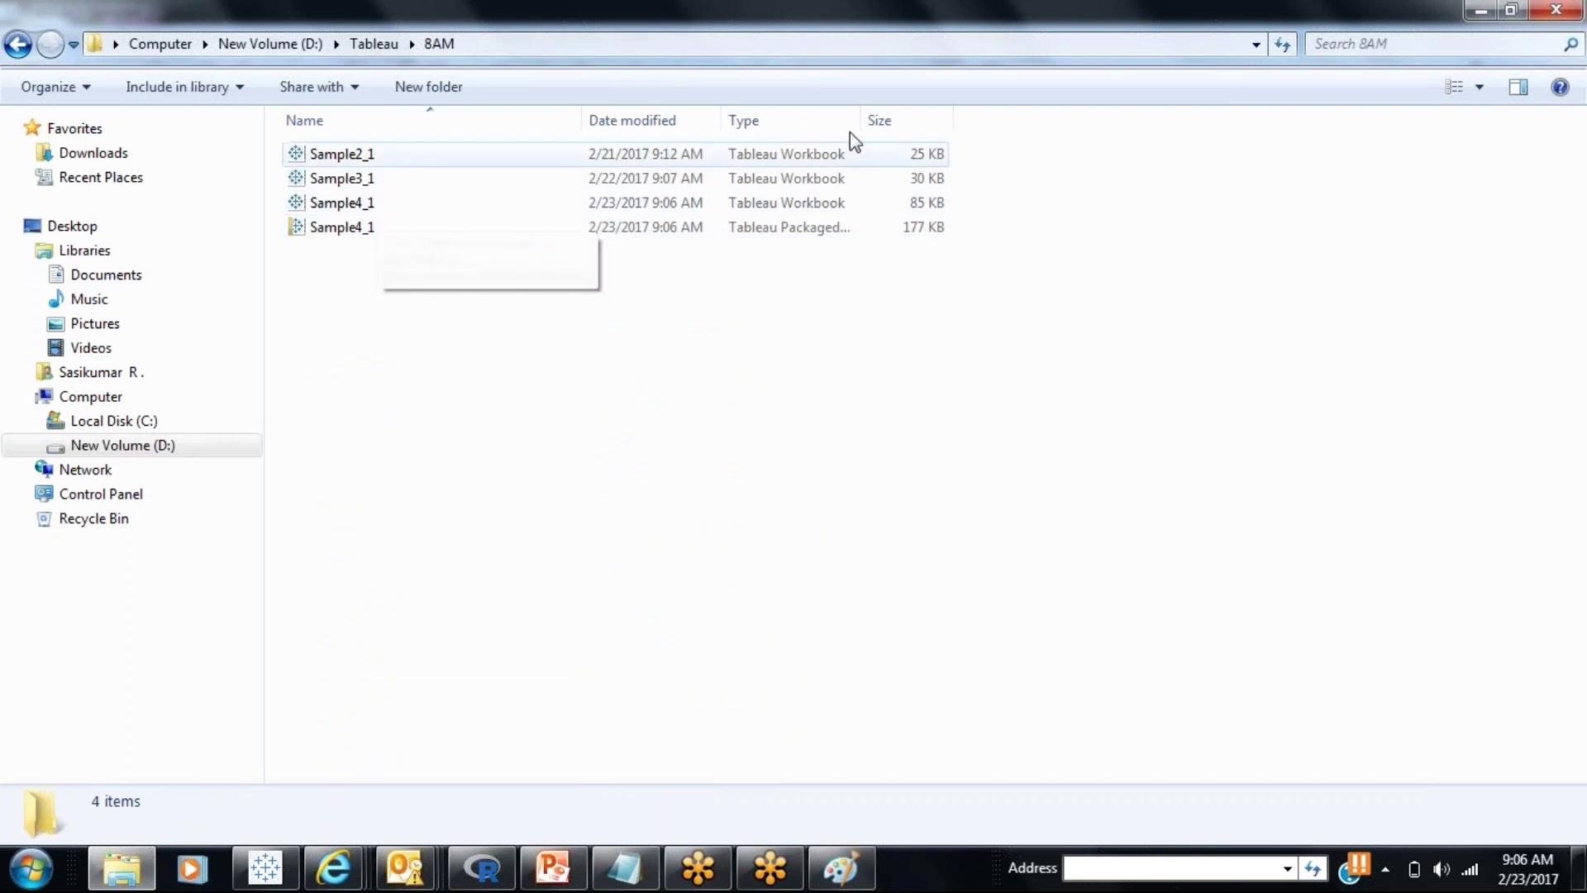
drag(861, 121, 1082, 121)
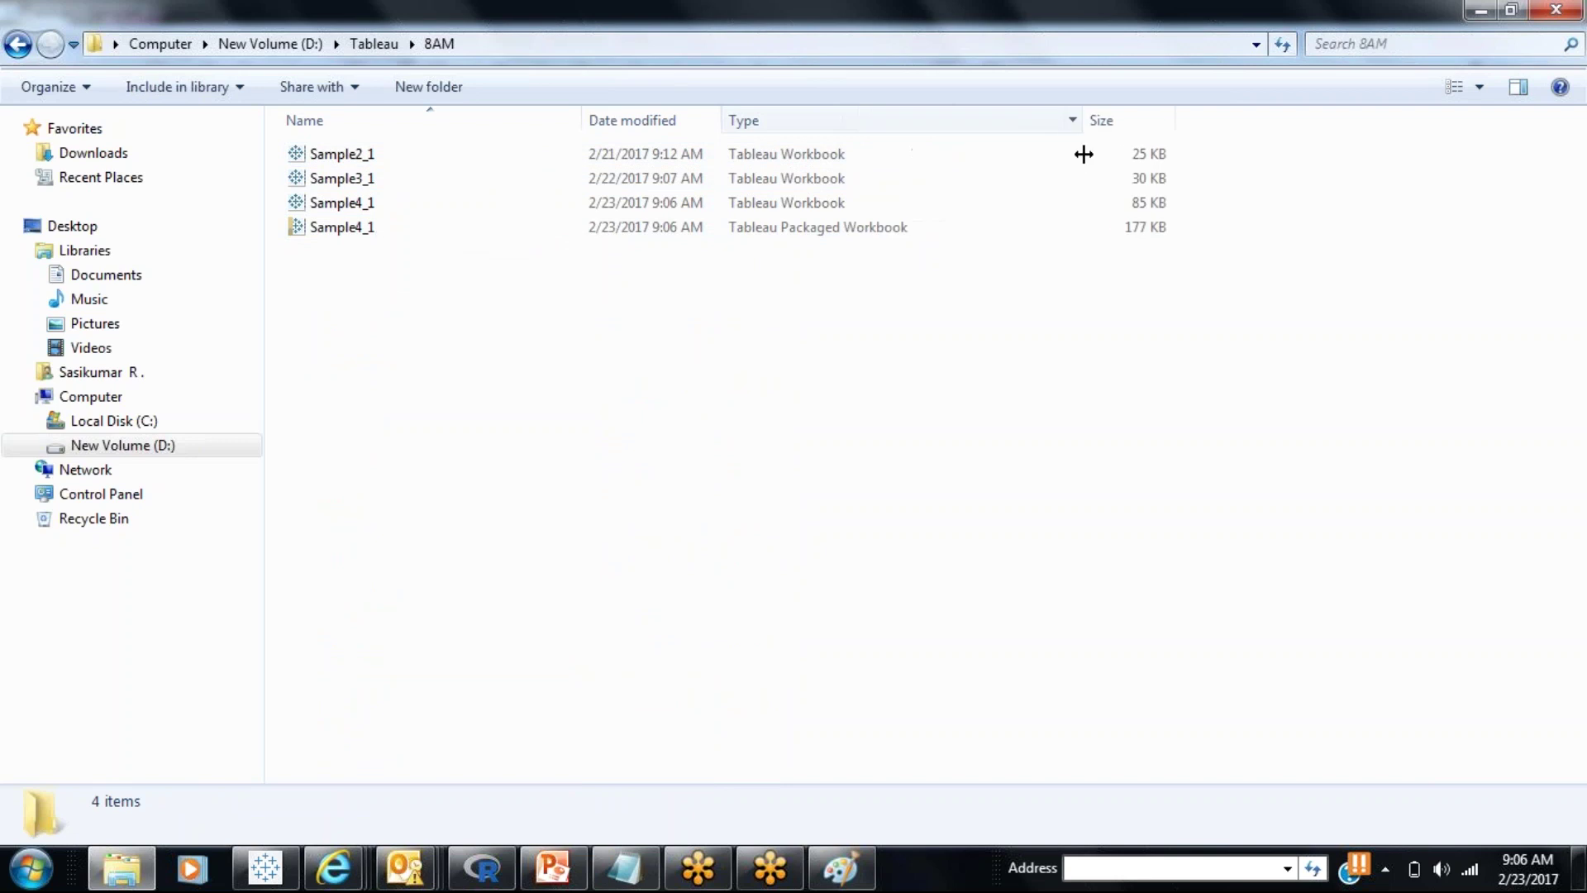
Step: Compare the file types and sizes of the Sample4_1 Tableau Workbook and the Sample4_1 Tableau Packaged Workbook
click(817, 205)
click(803, 237)
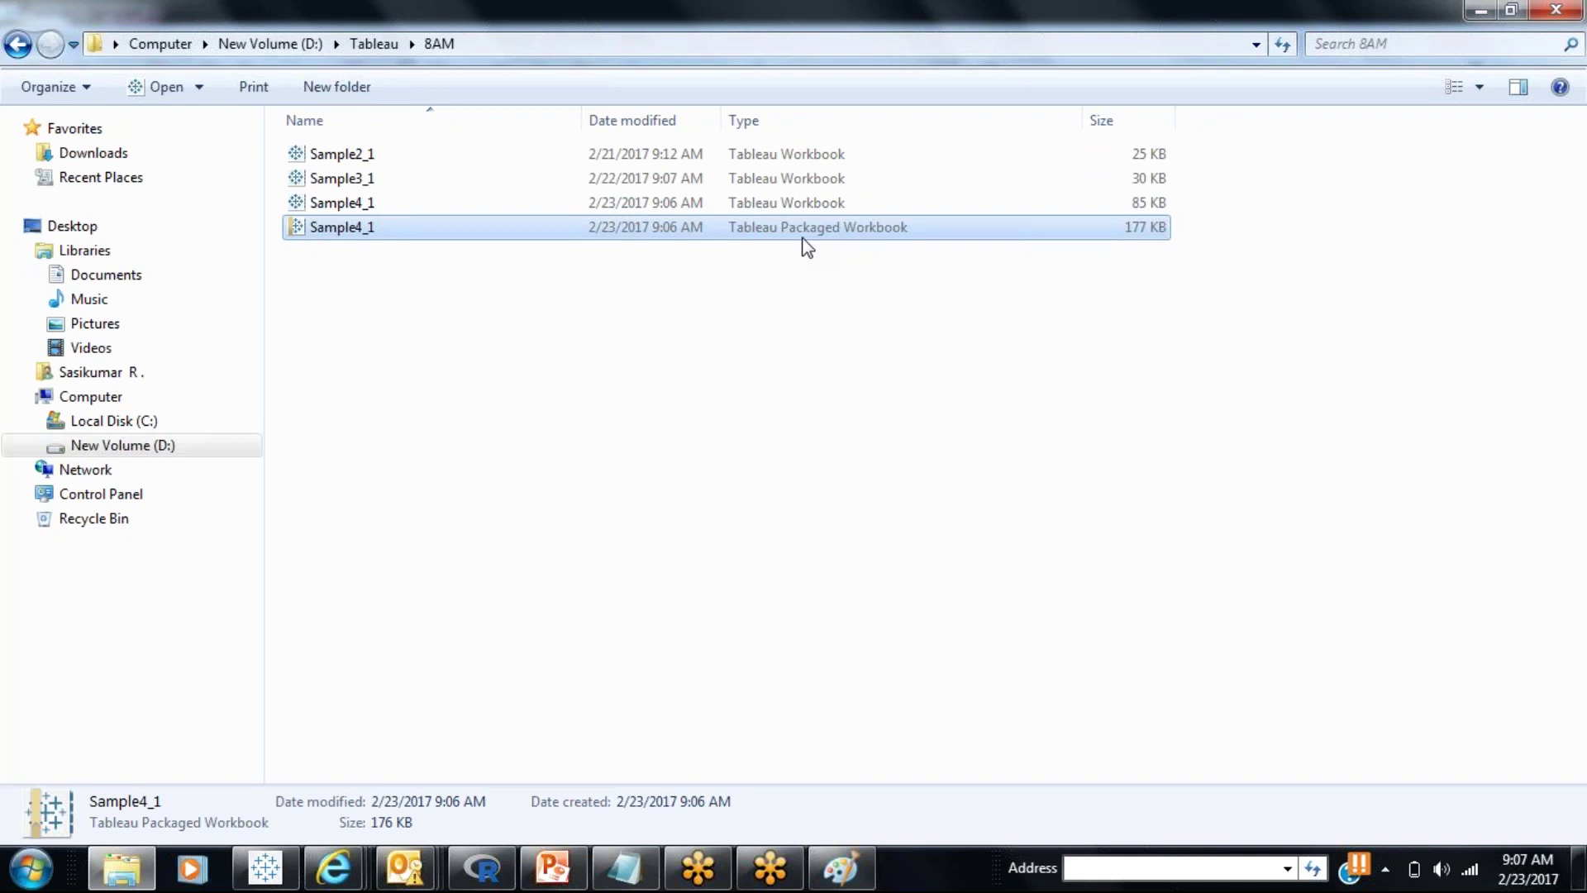
click(786, 207)
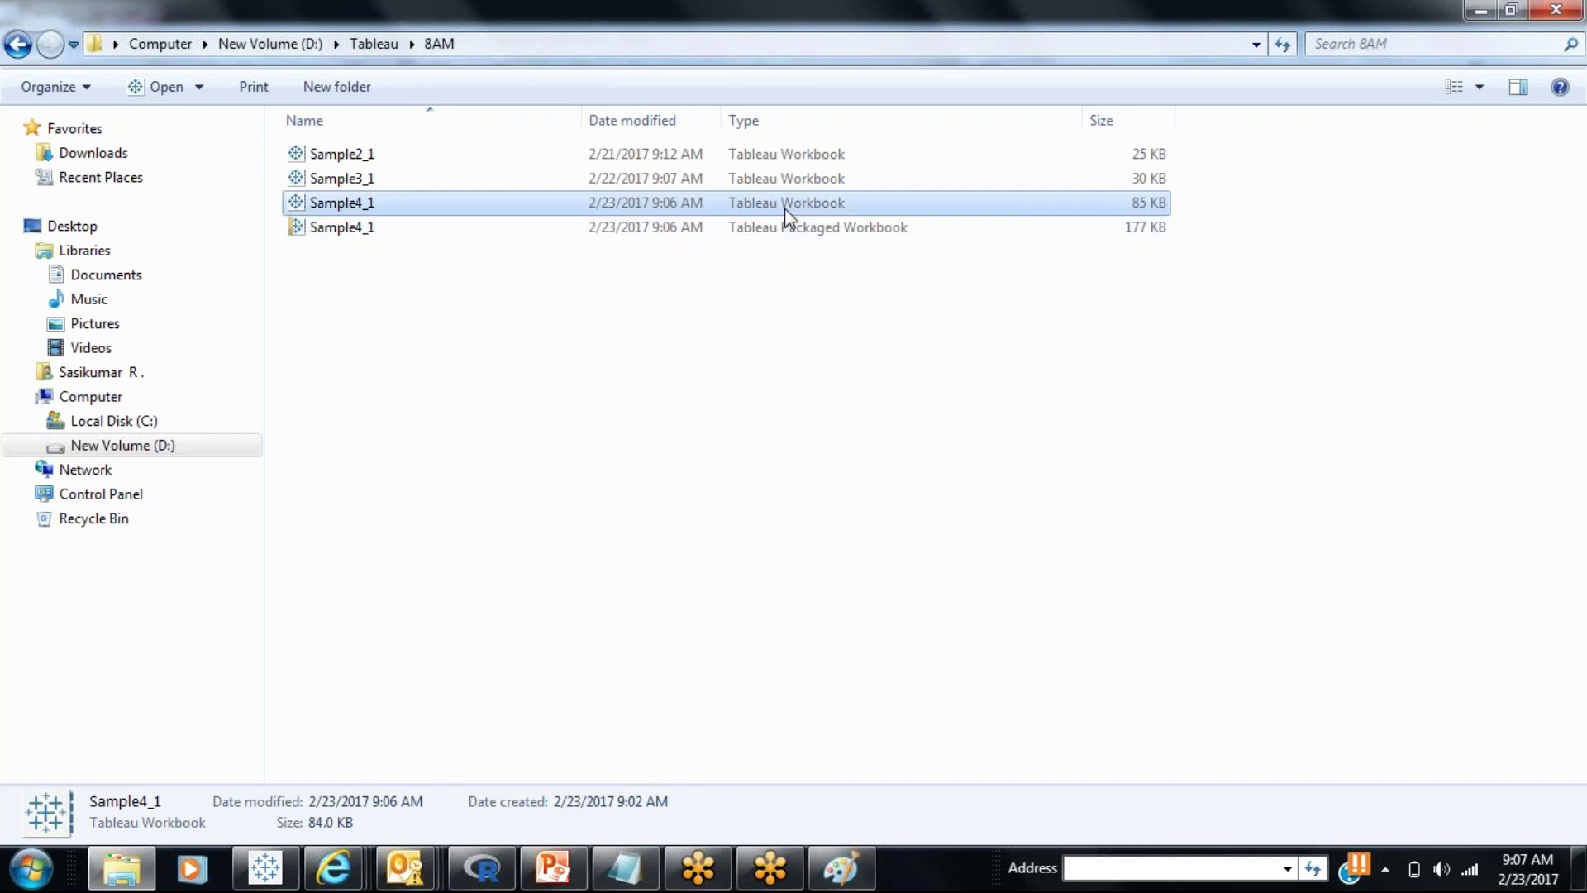
click(775, 226)
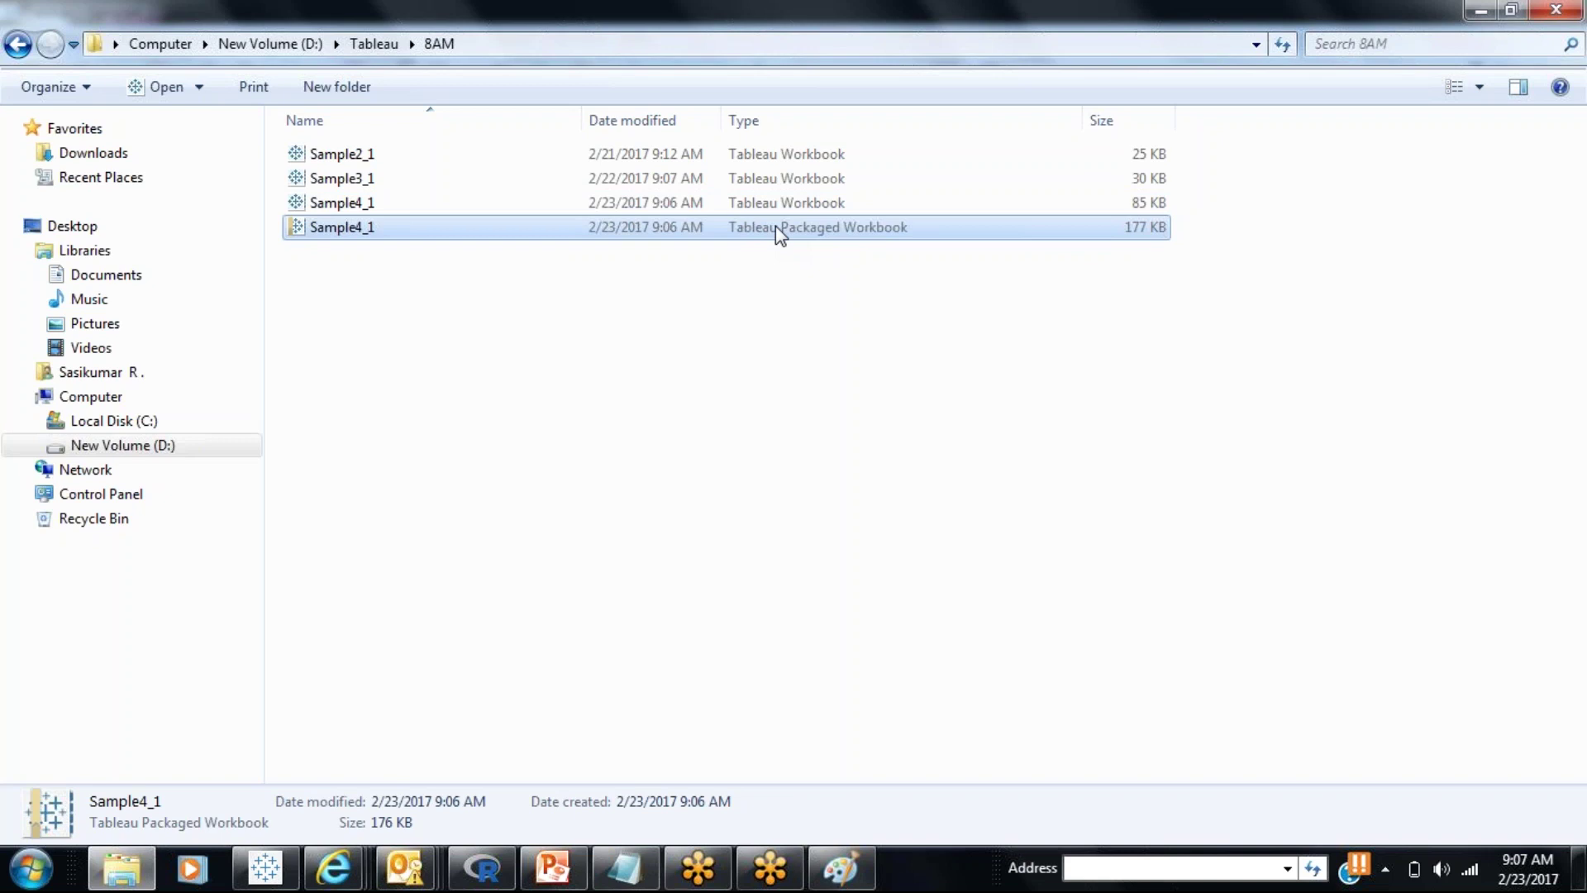
click(1166, 203)
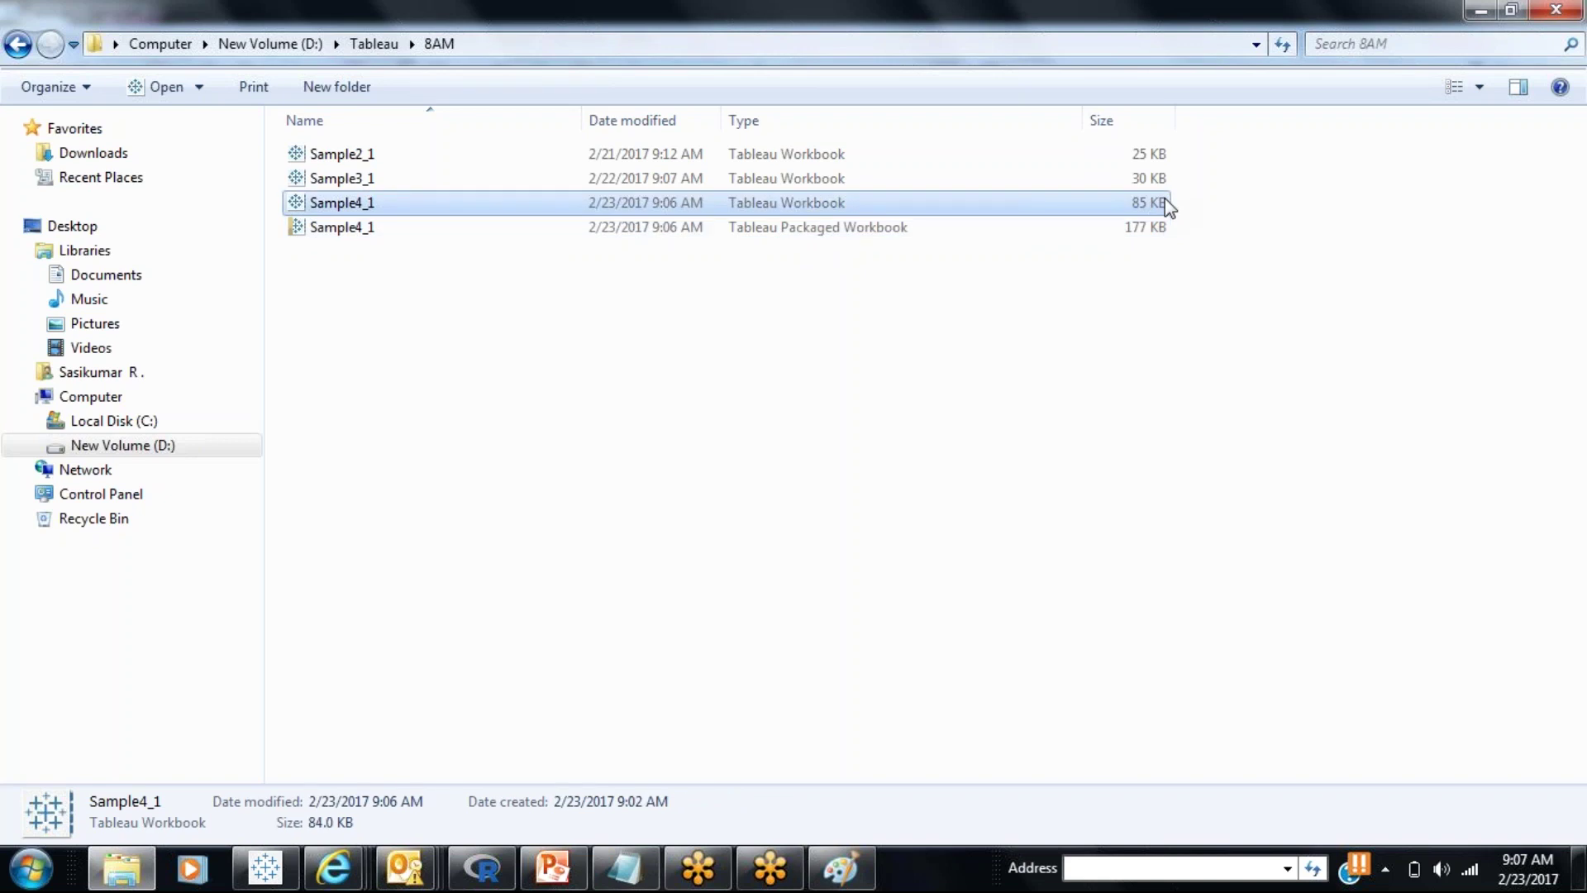
click(1160, 242)
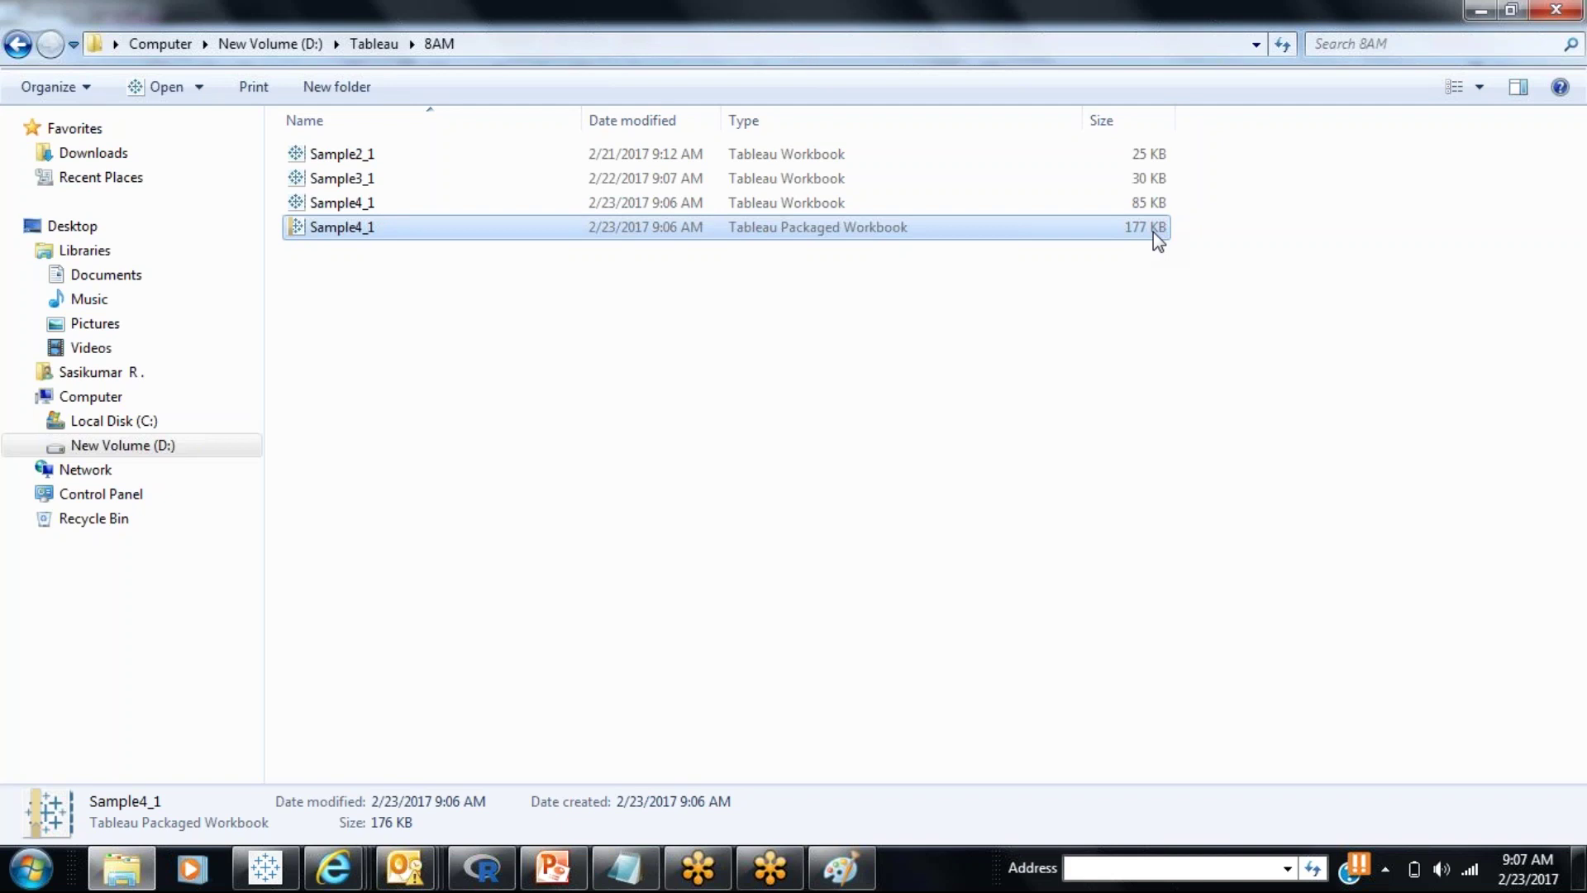
click(943, 207)
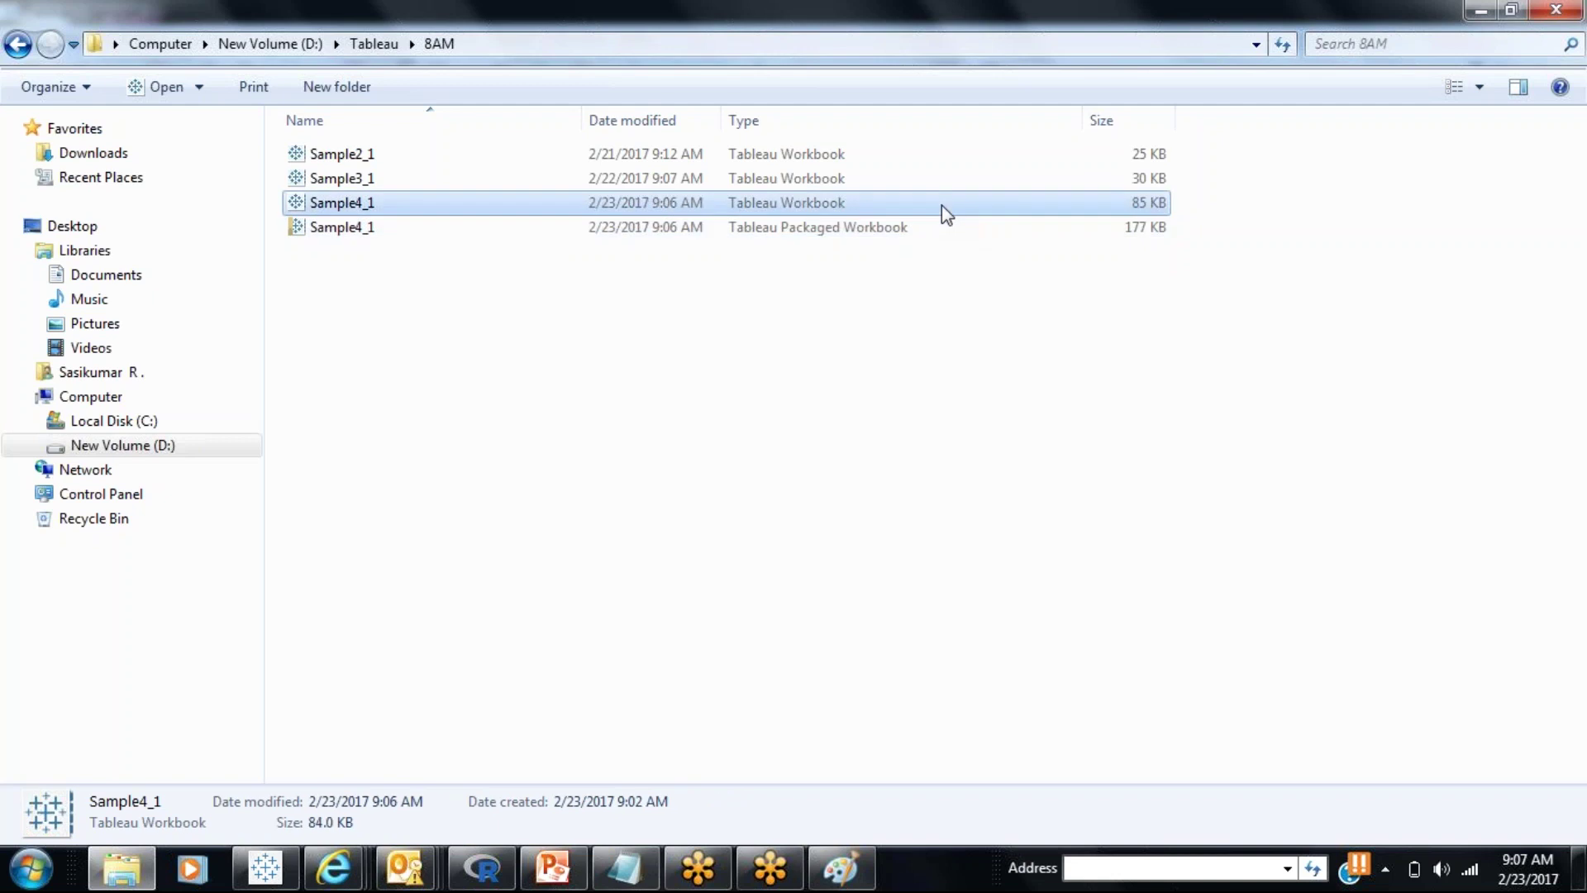